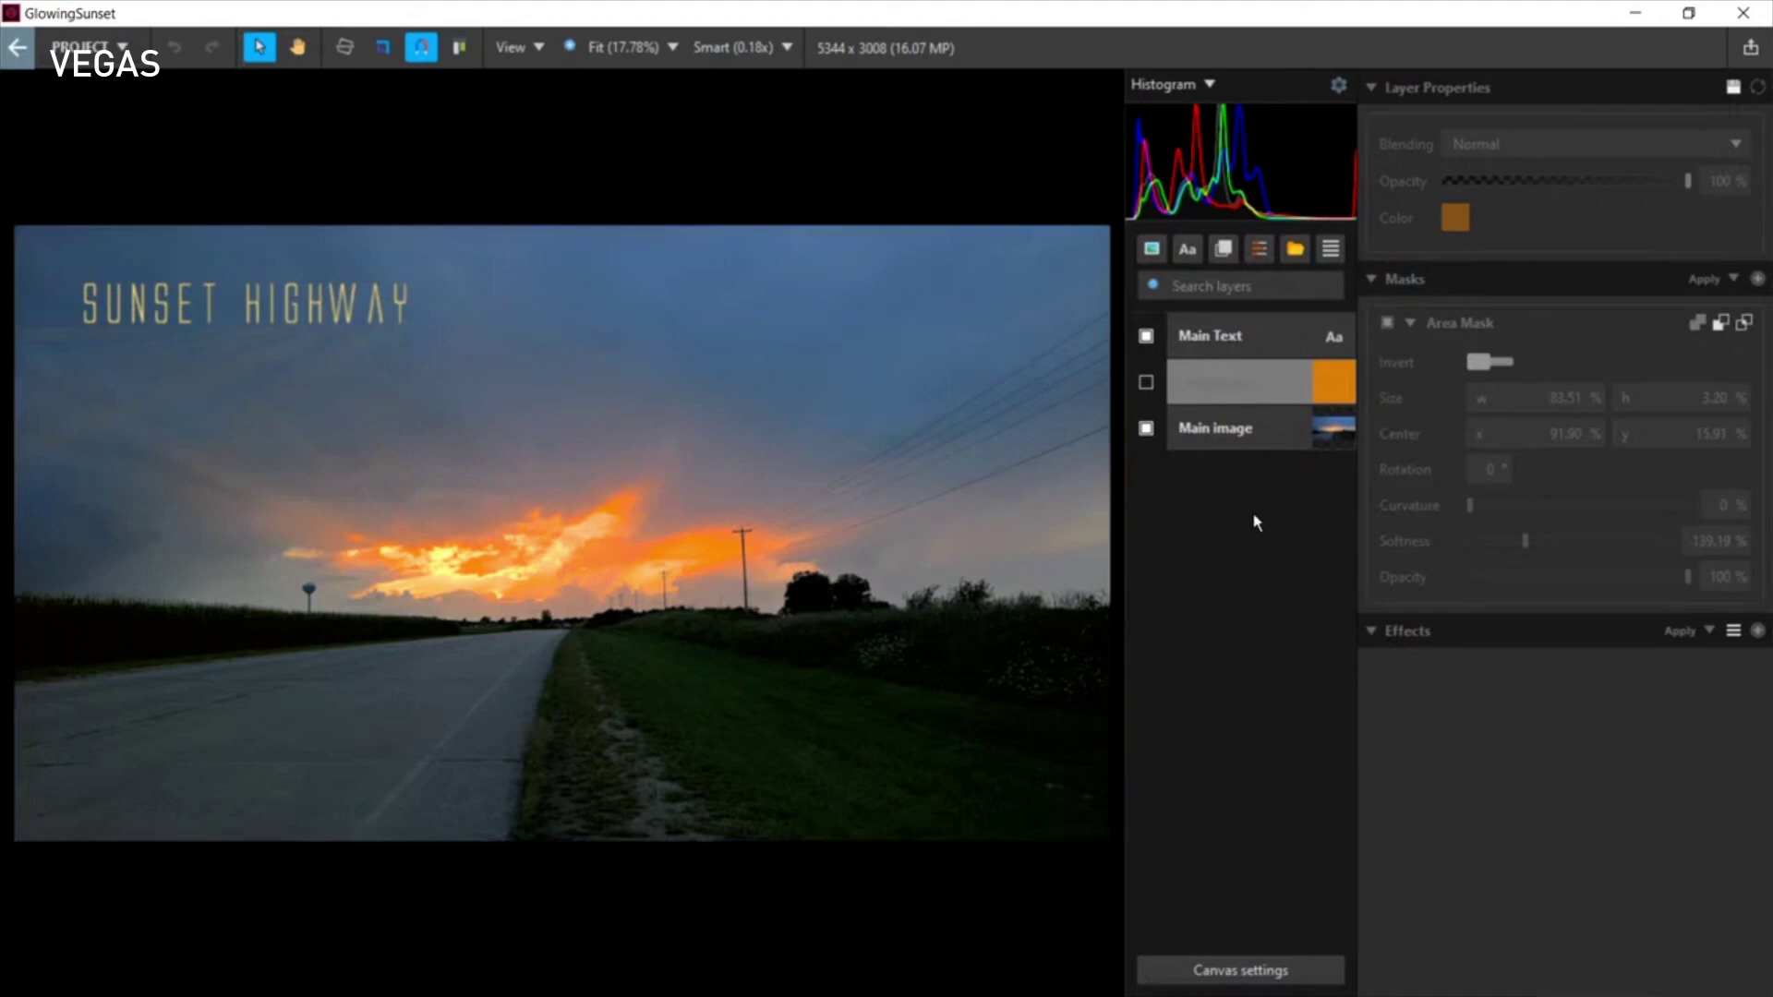
Step: Toggle the Main Text and Orange bar layers on and off to preview them, leaving only the orange bar hidden
left_click(1145, 338)
left_click(1029, 410)
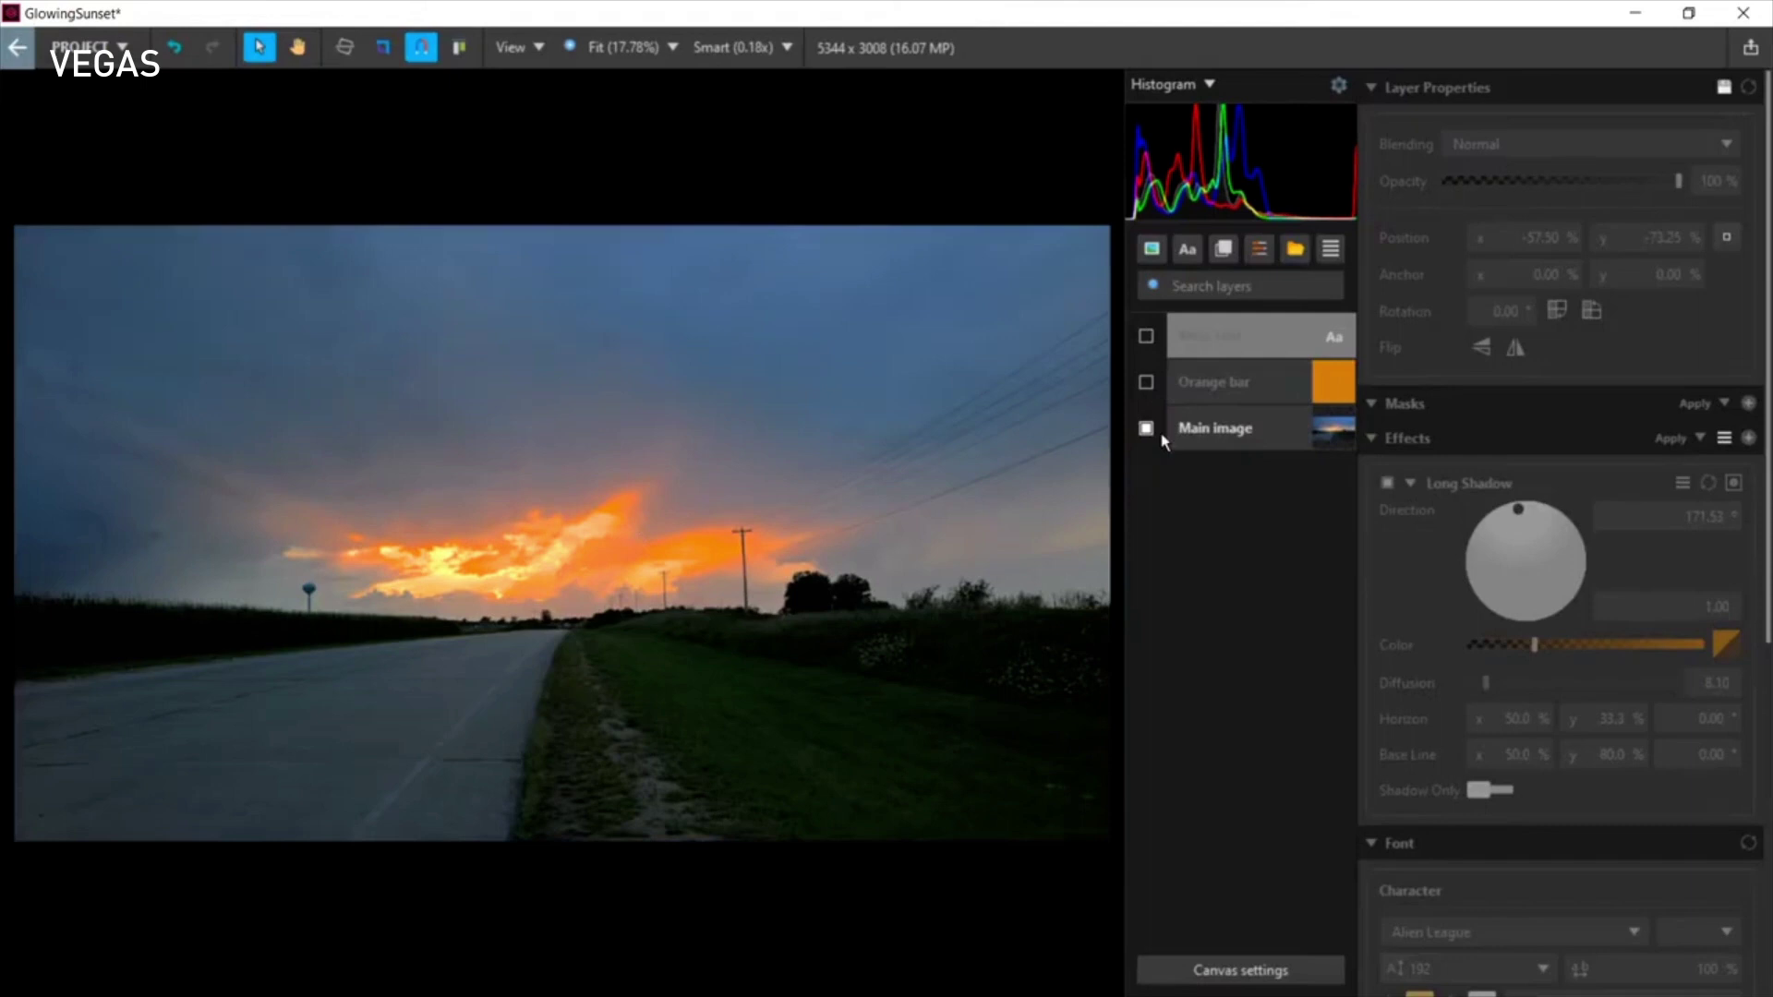
left_click(1145, 383)
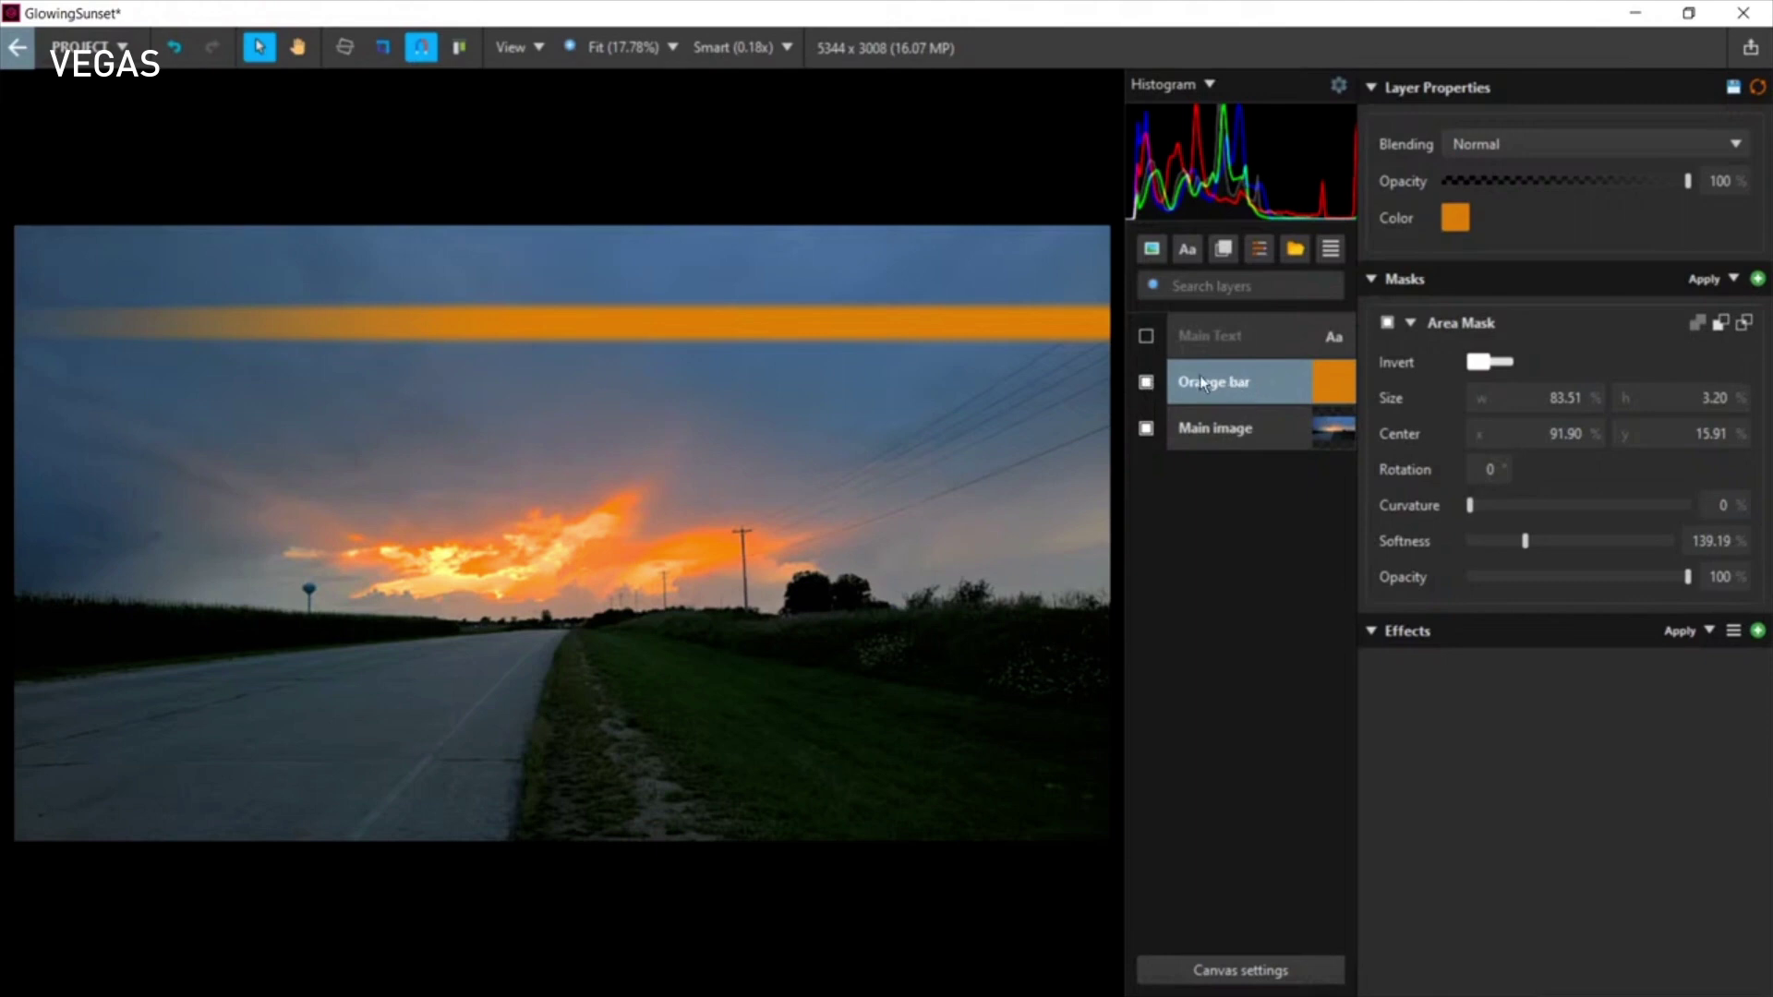
left_click(1147, 337)
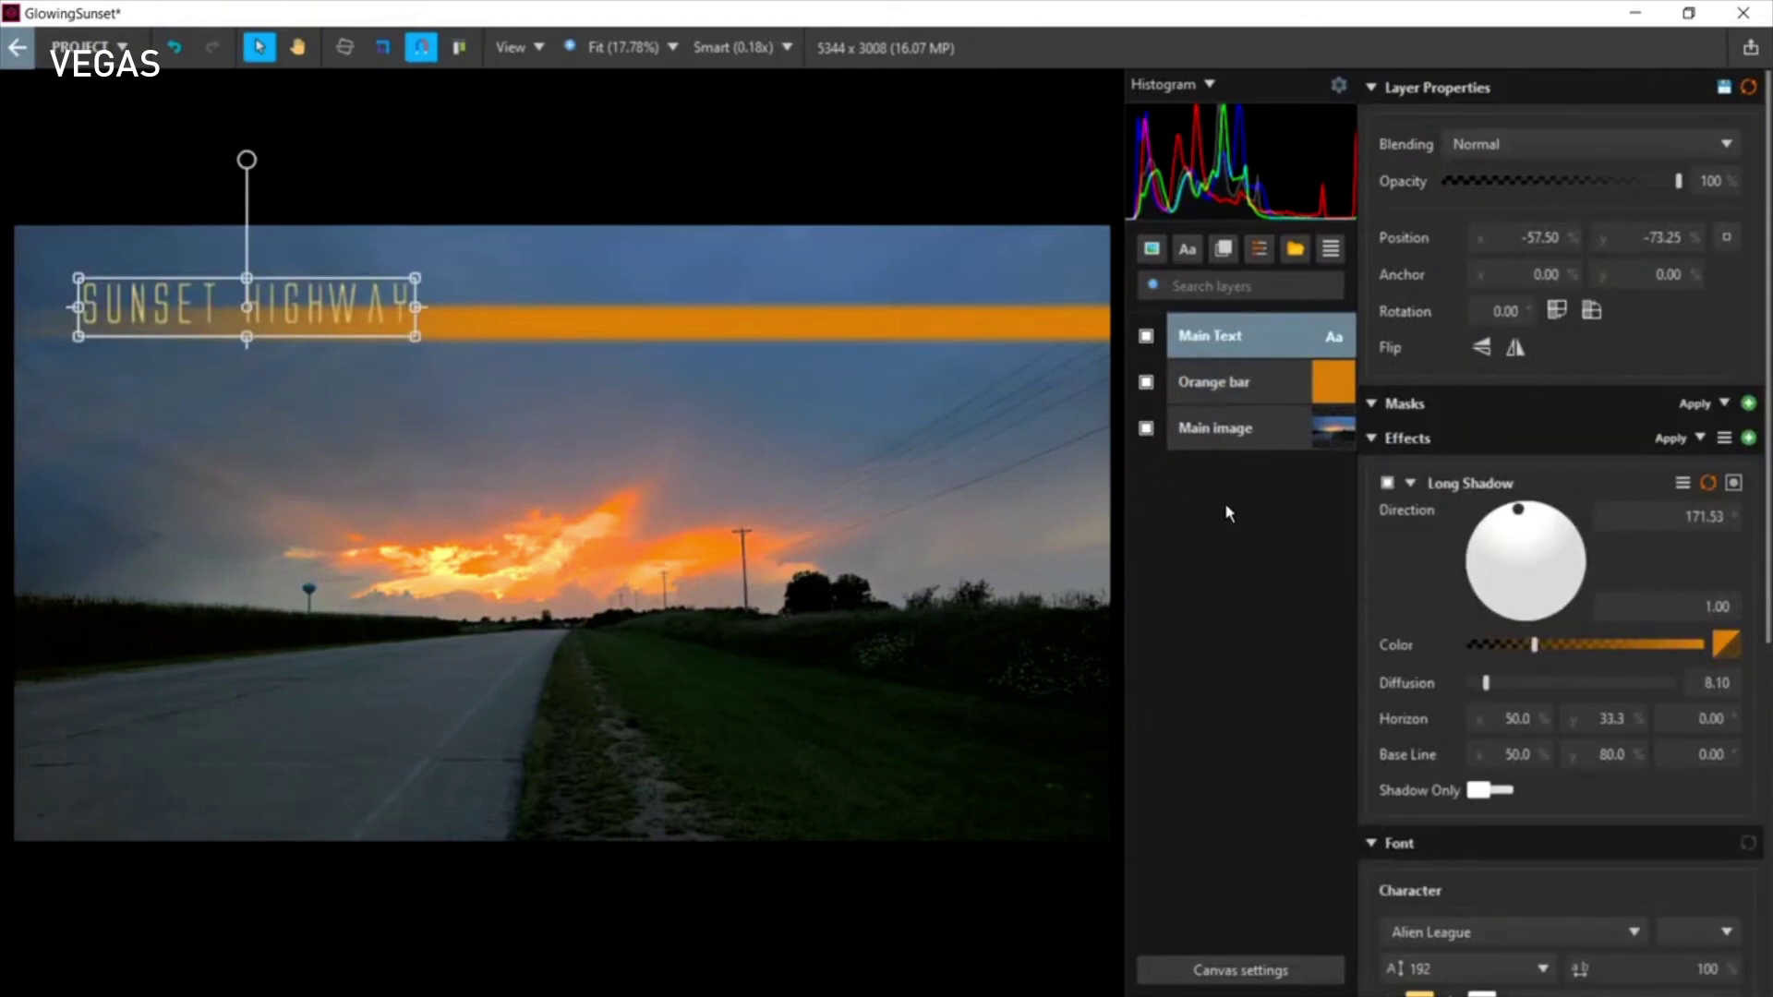
left_click(1146, 383)
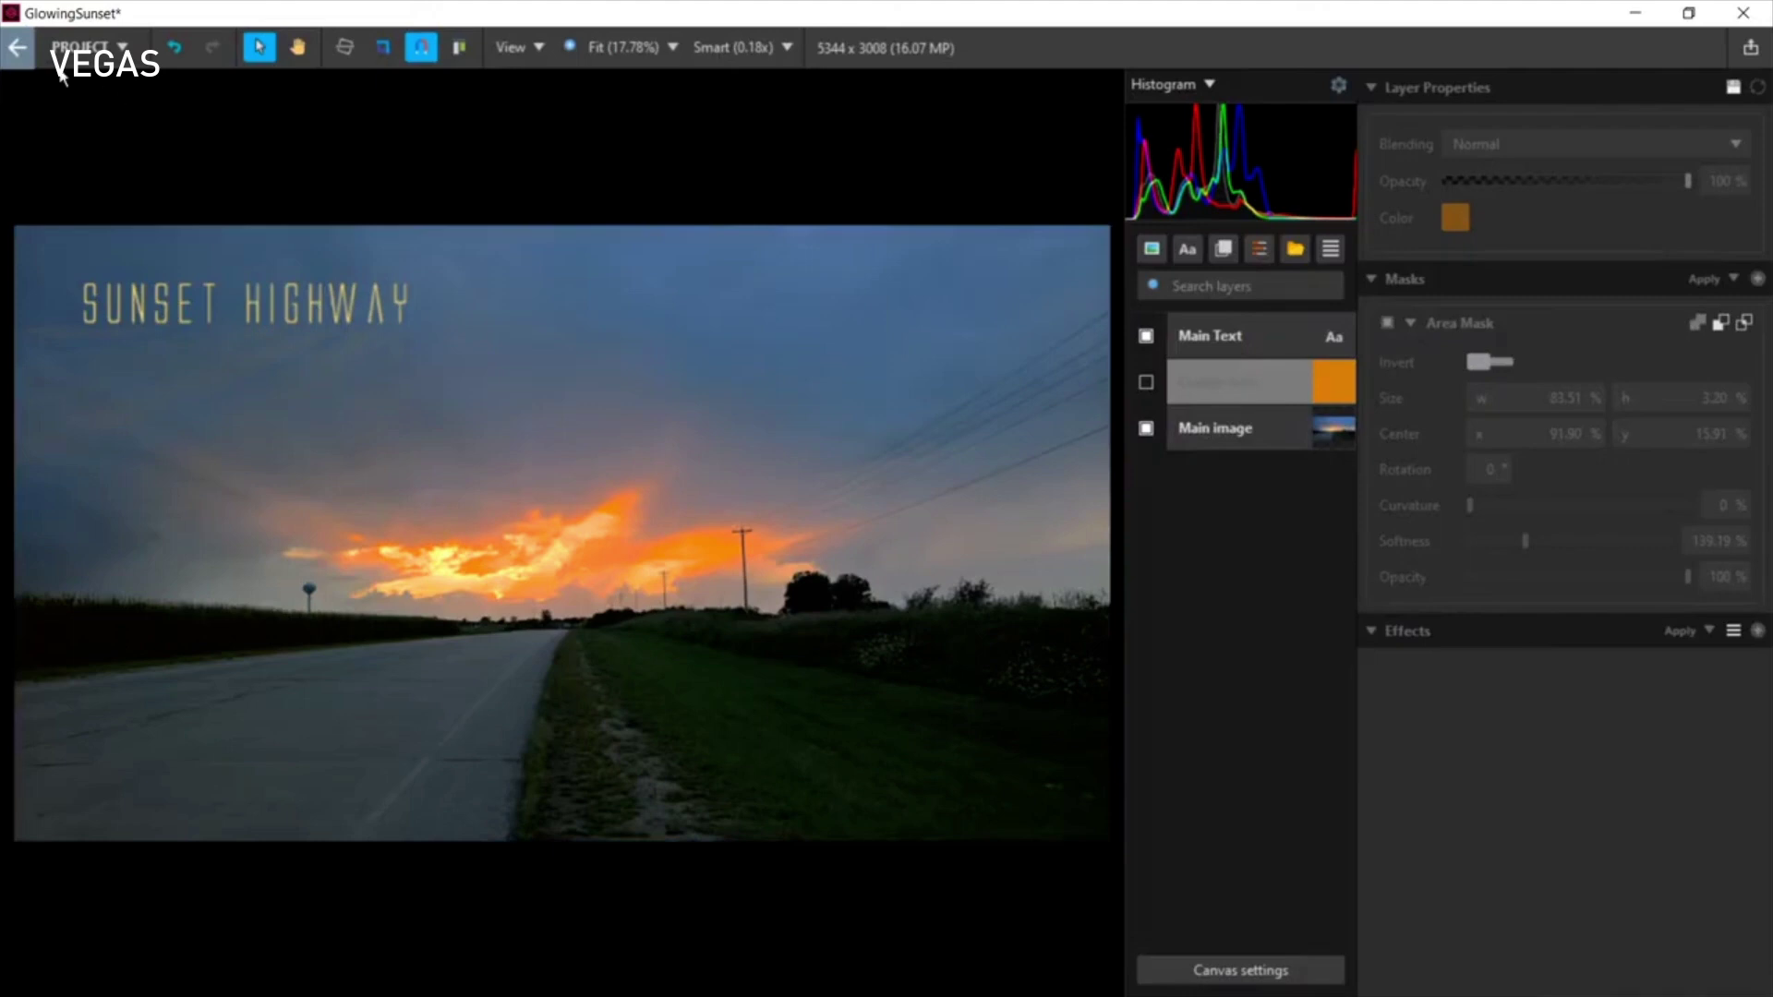
left_click(120, 54)
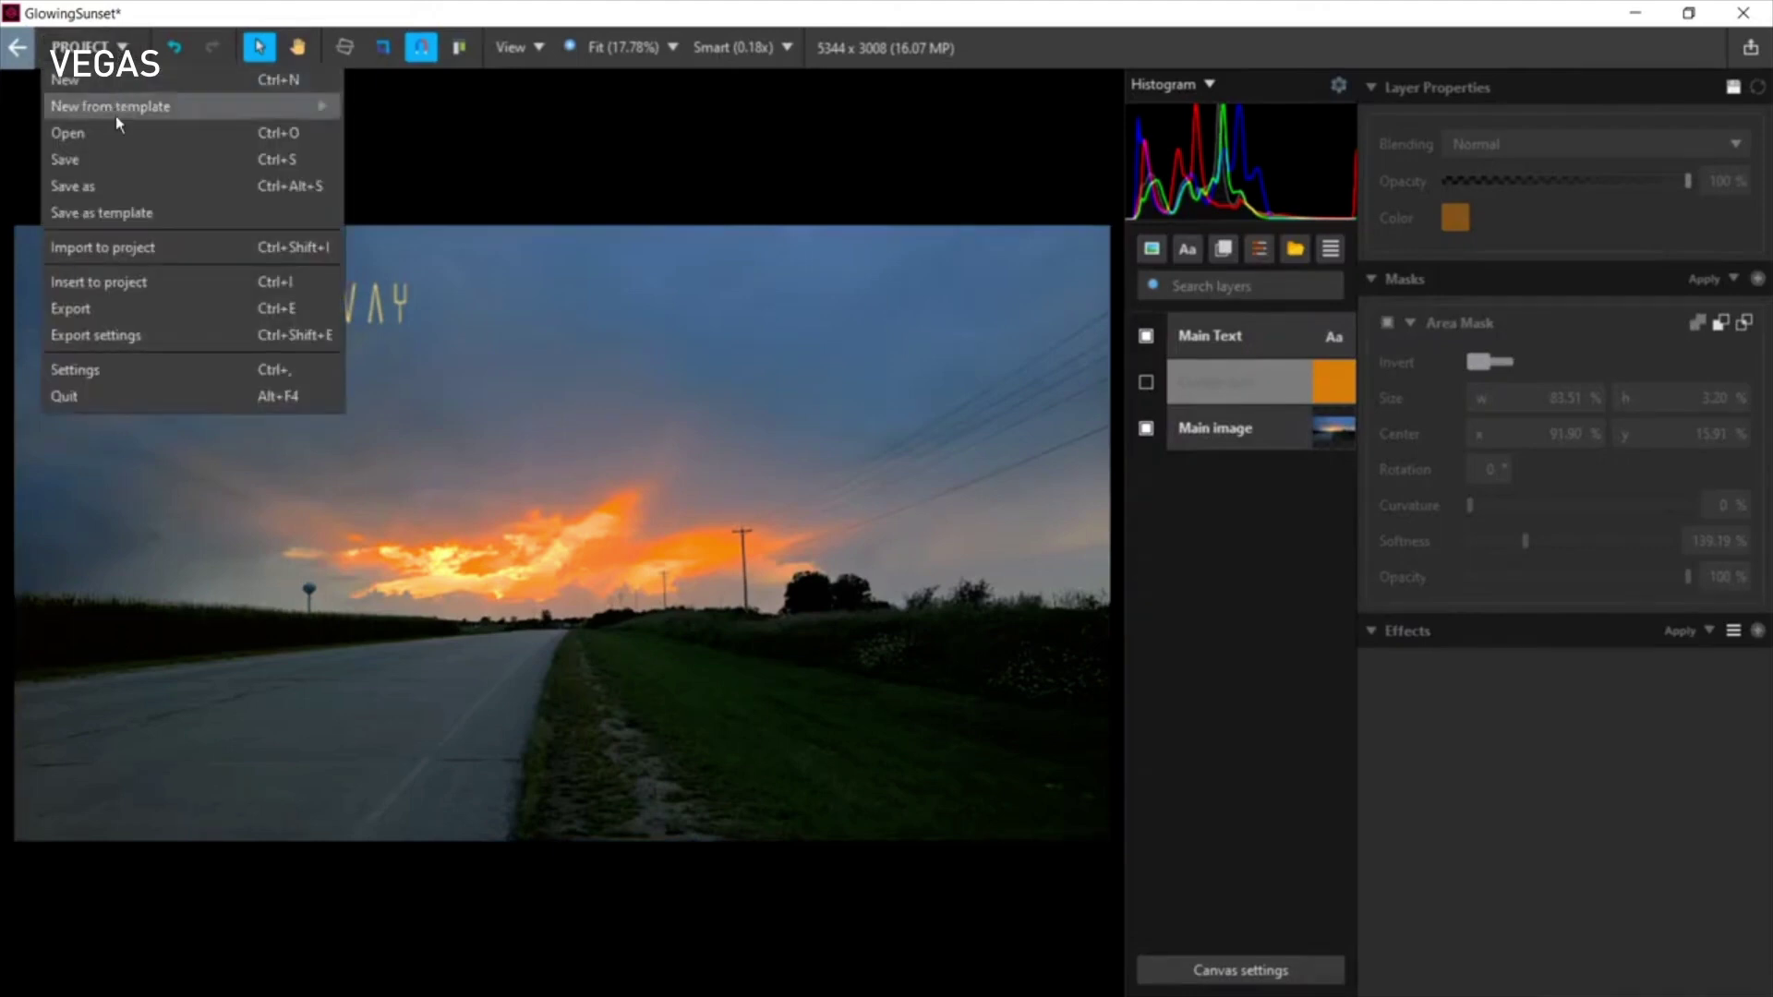
left_click(425, 148)
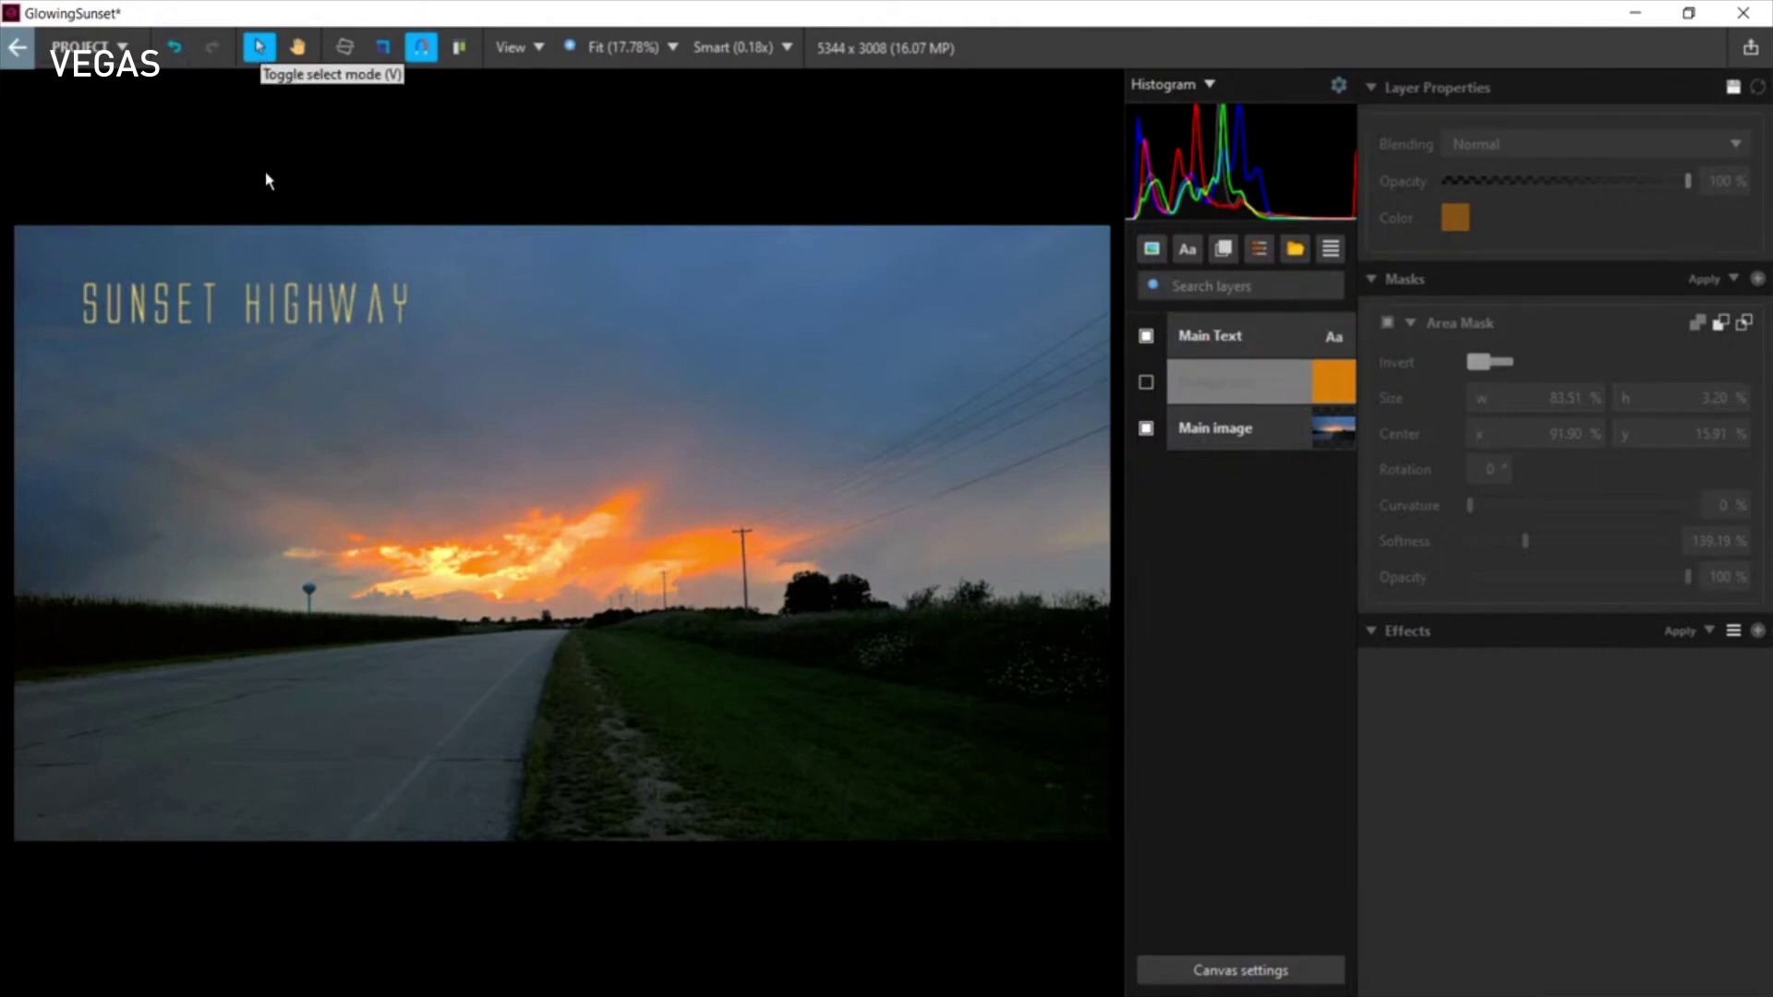
Step: Rotate the Main image layer counterclockwise on the canvas to about 343°
left_click(532, 455)
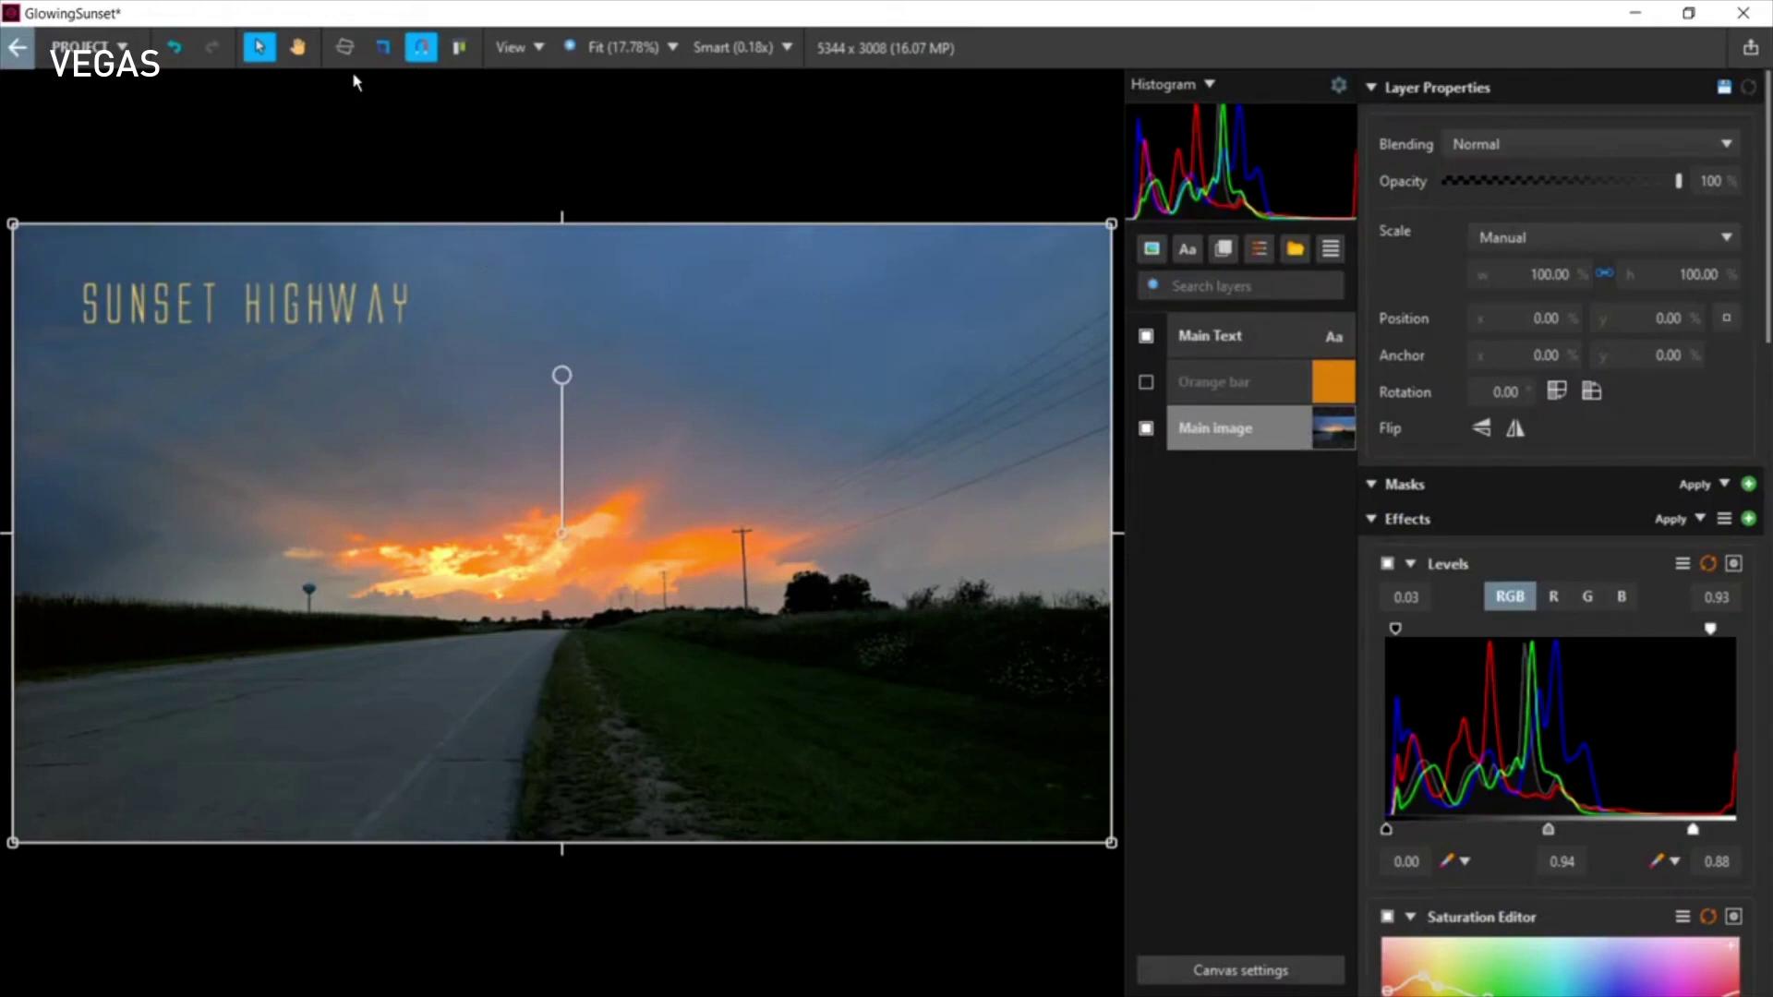
left_click(297, 49)
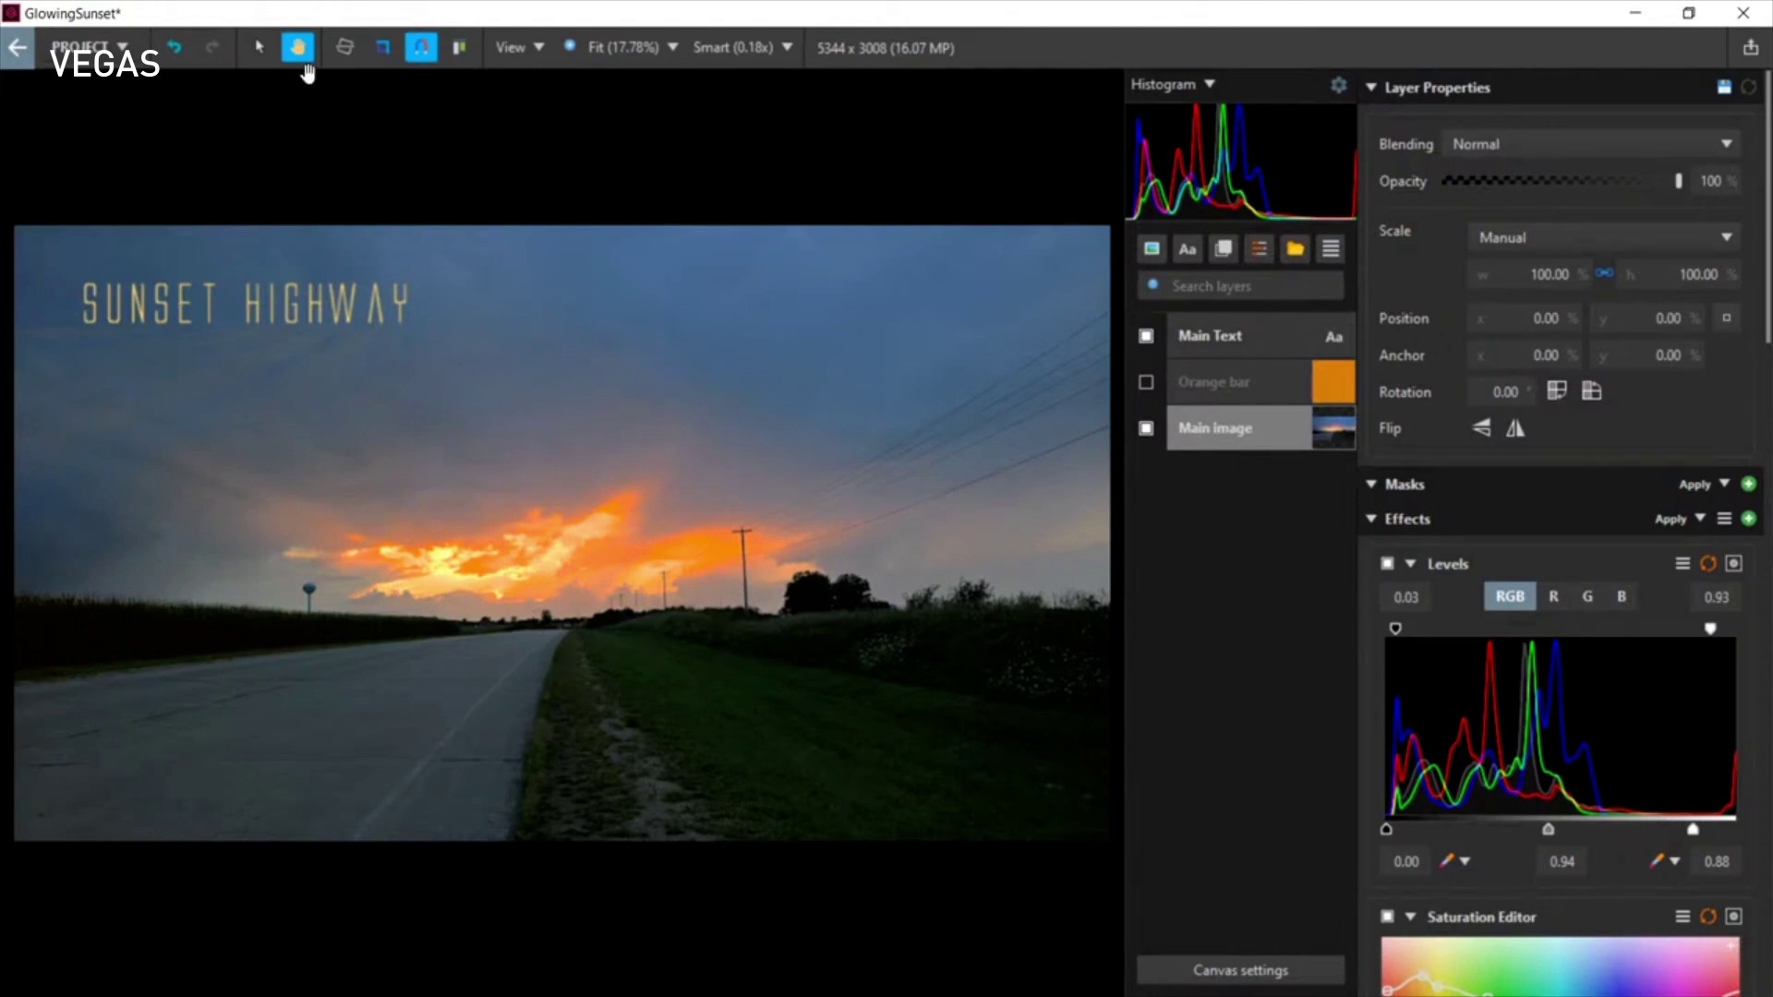
left_click(260, 48)
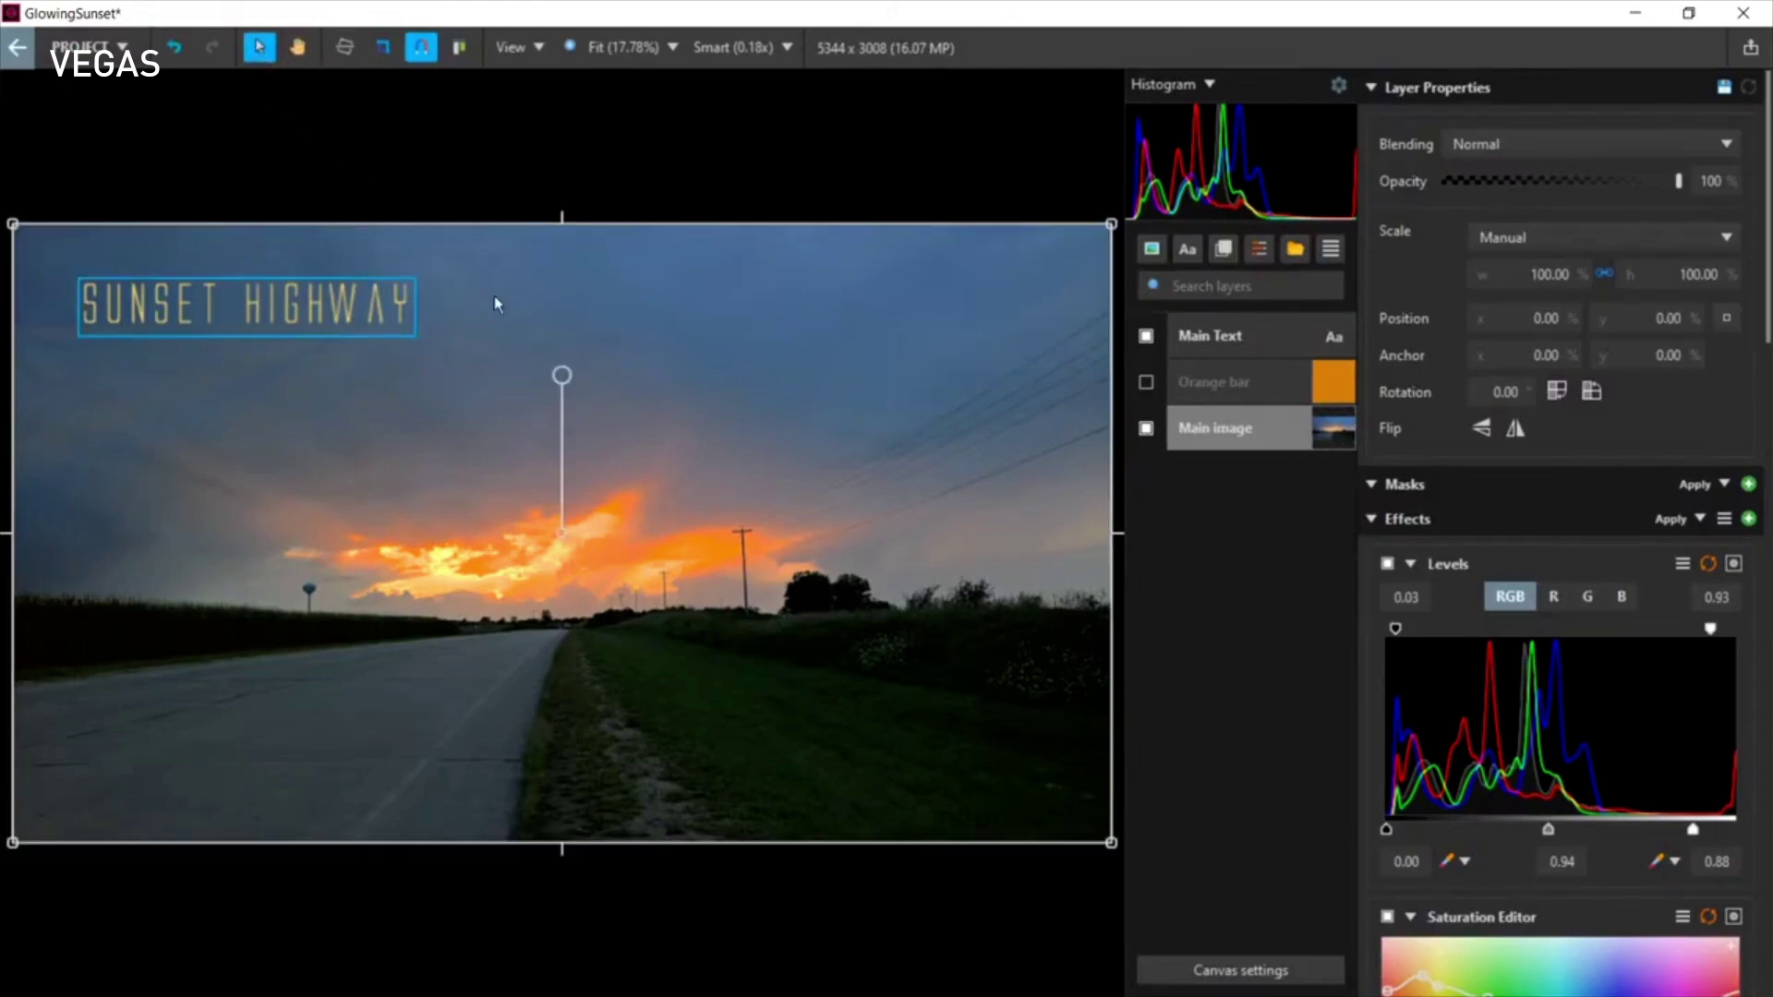
left_click_drag(557, 383, 515, 381)
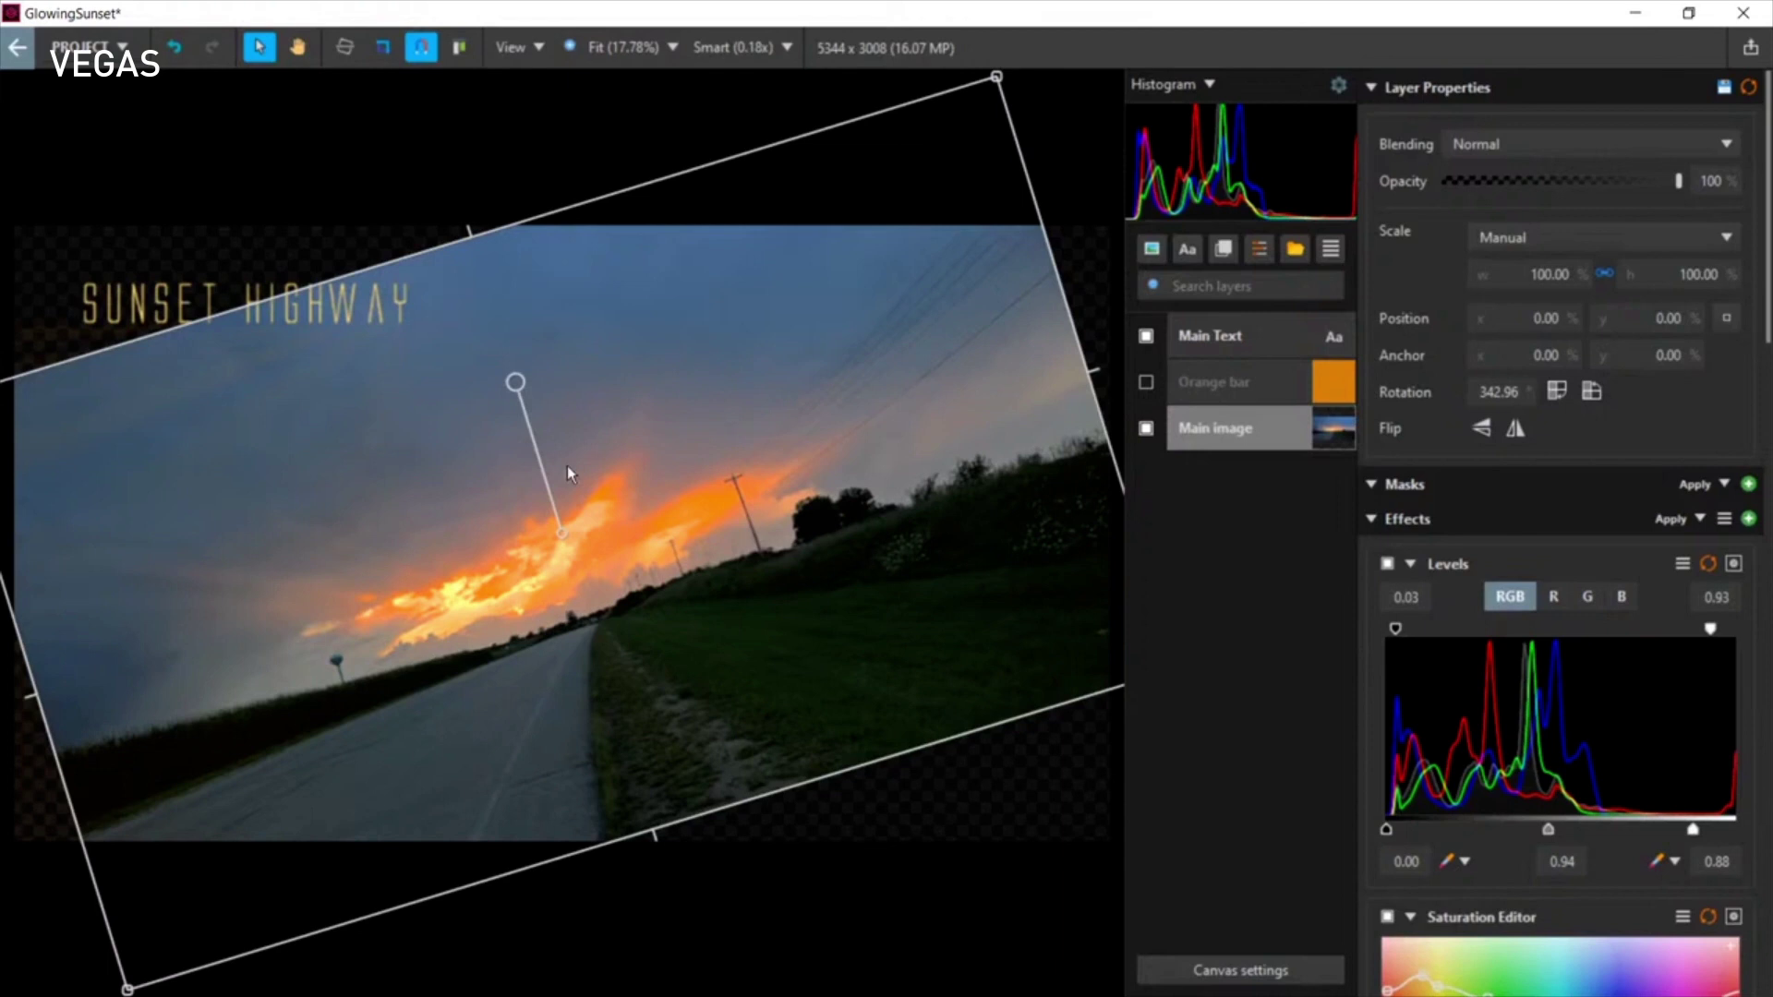
Step: Straighten the tilted Main image layer by drawing a reference line parallel to its horizon
left_click(345, 48)
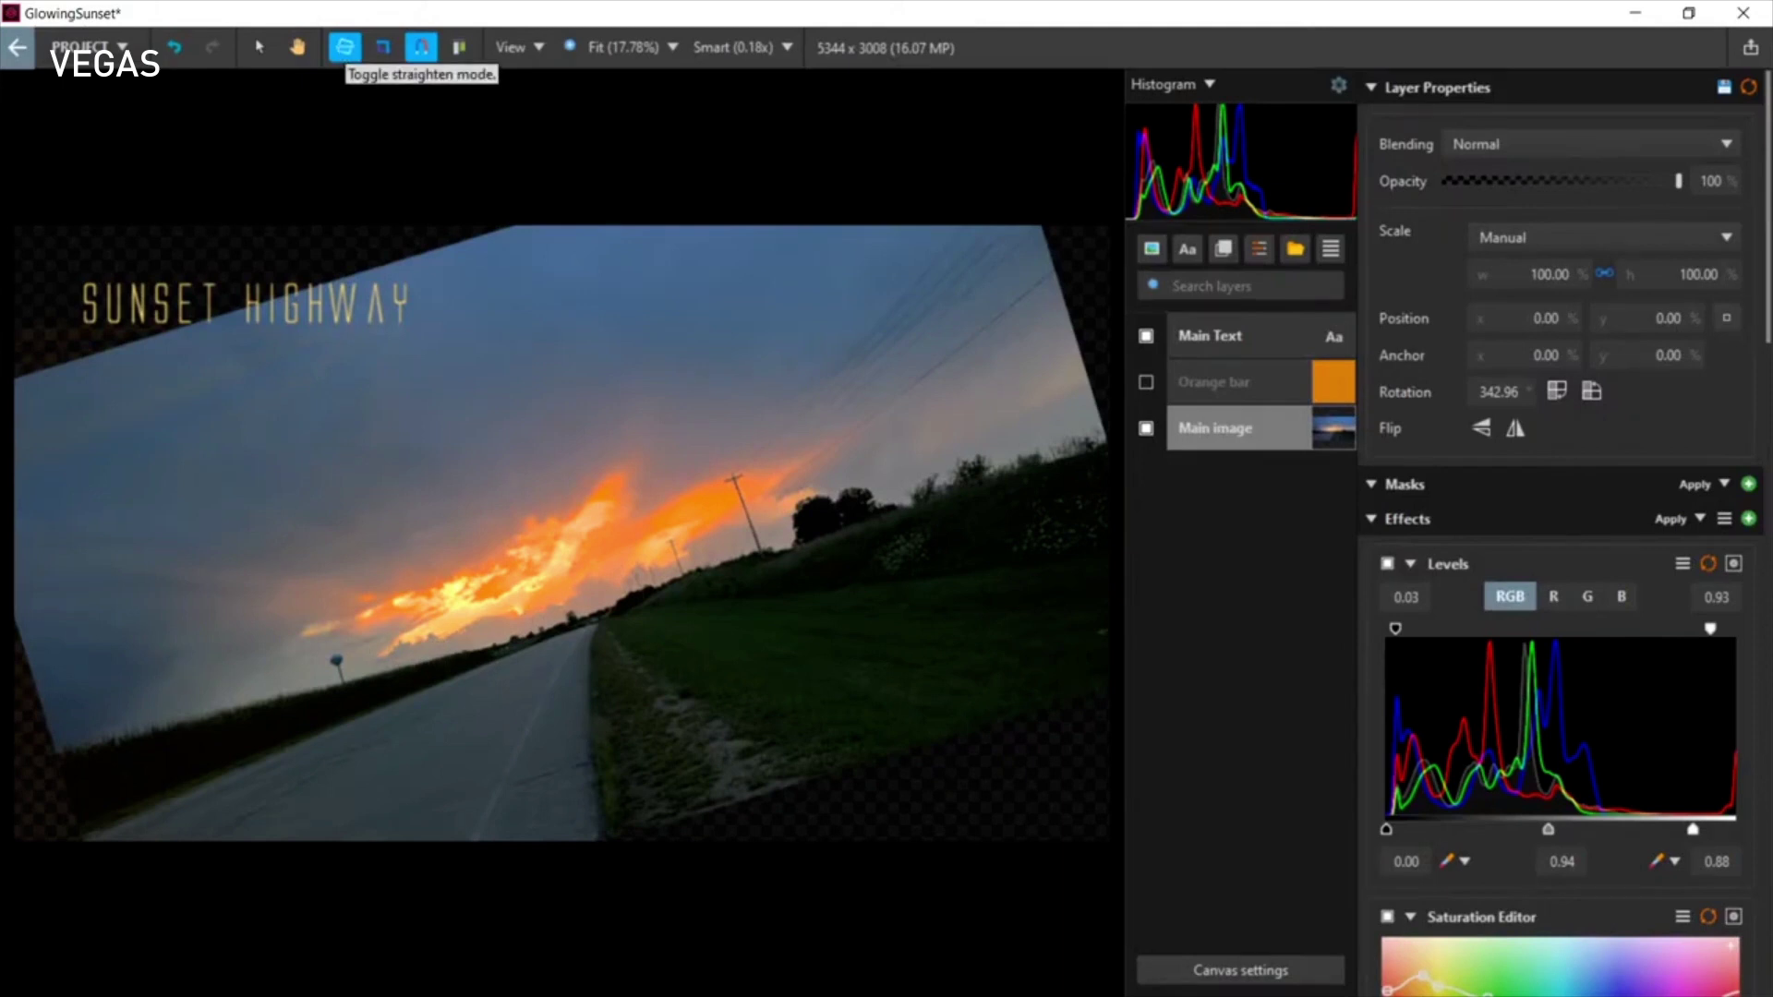
left_click_drag(405, 685, 790, 551)
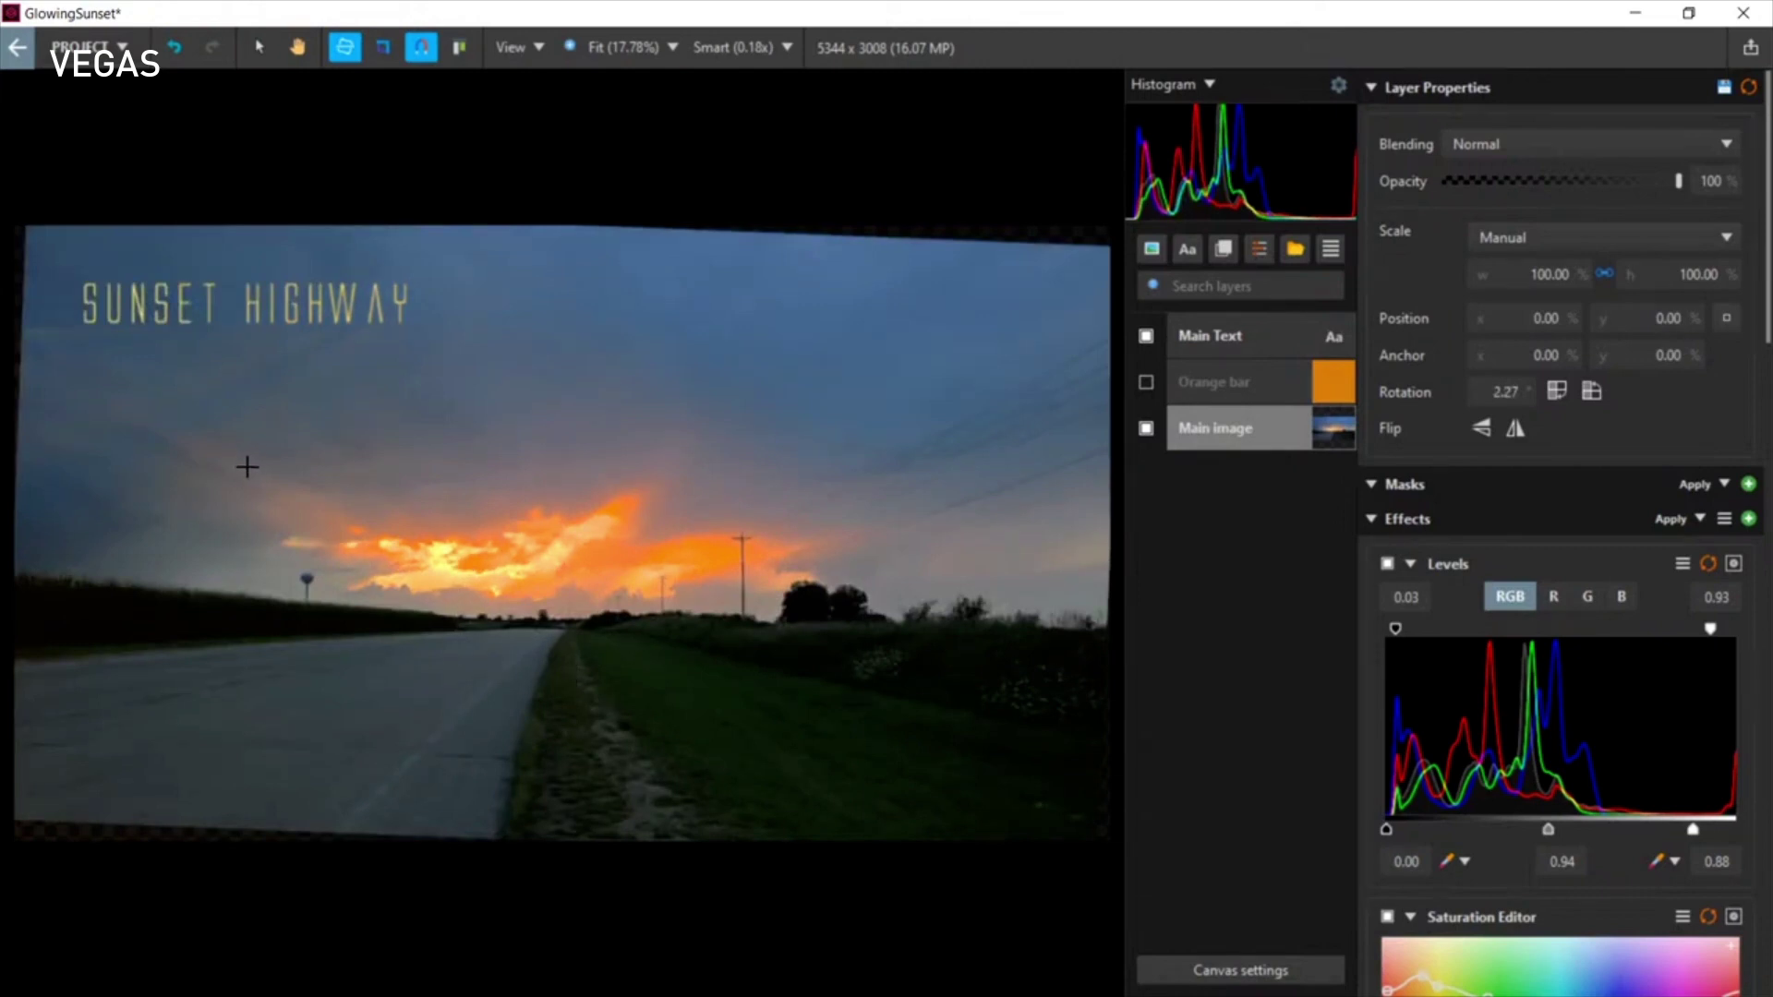
Step: Rotate the SUNSET HIGHWAY title to about 316° and move it slightly down to about x -58.97%, y -53.05%, then deselect it
left_click(262, 48)
left_click(232, 305)
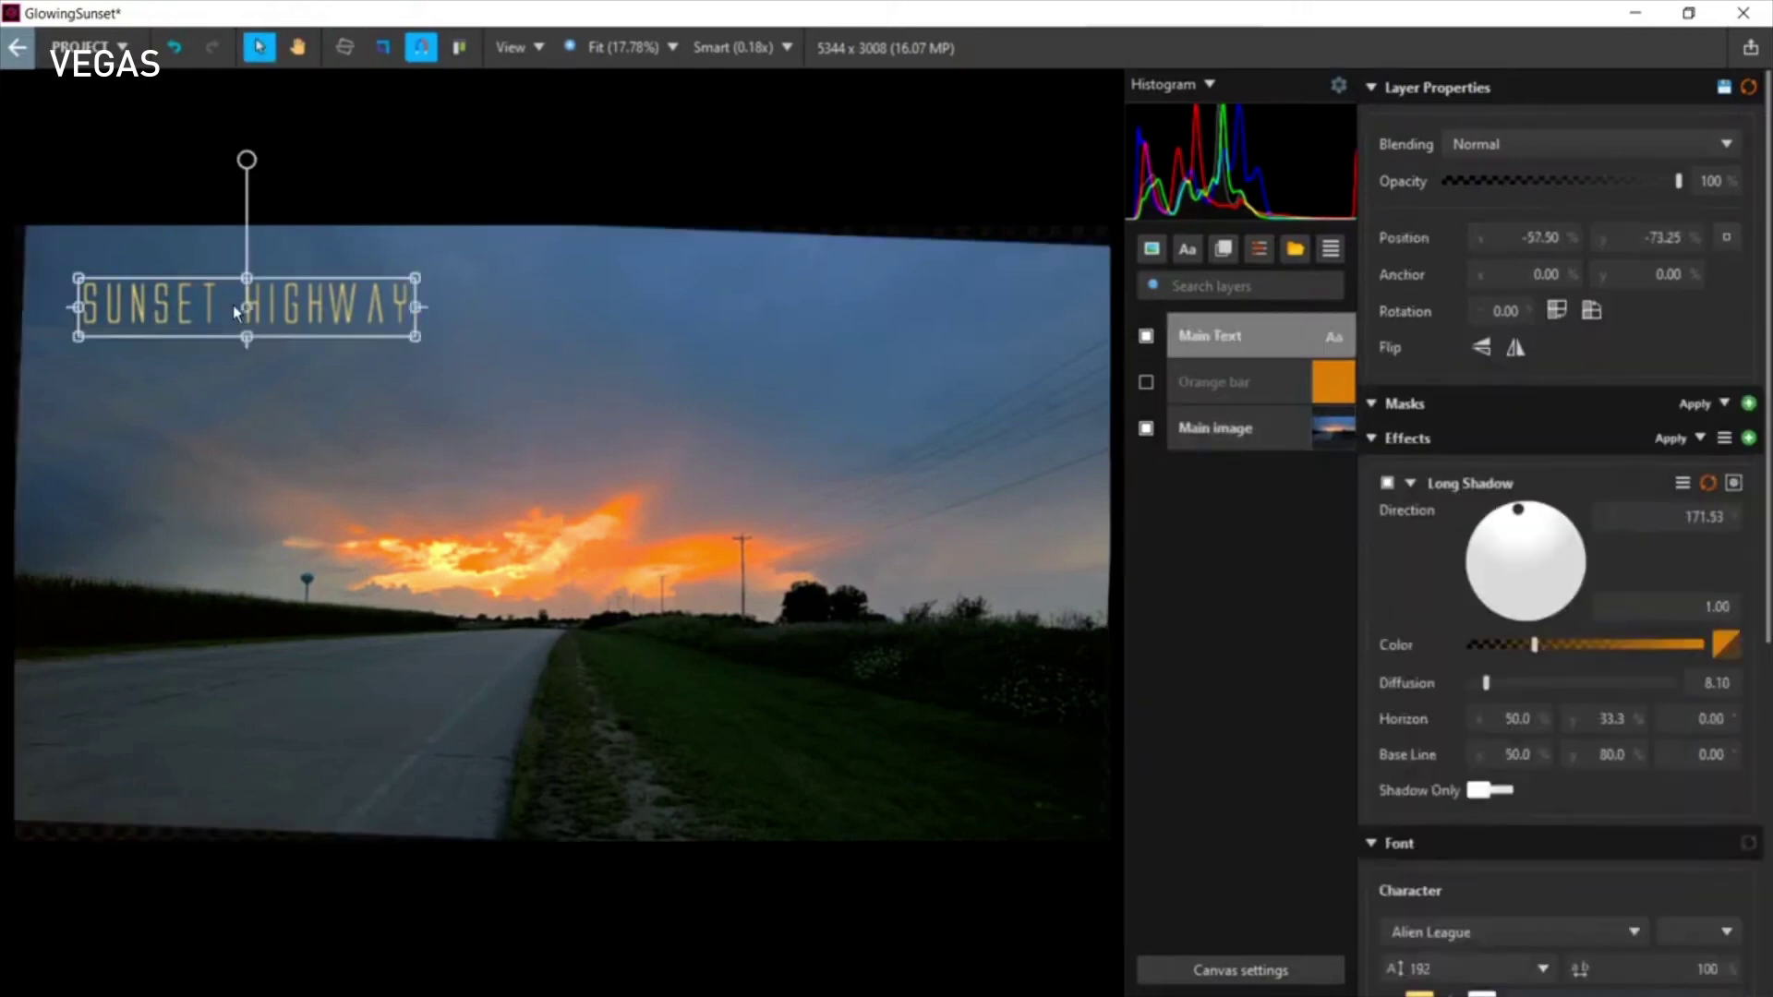
left_click_drag(434, 309, 370, 180)
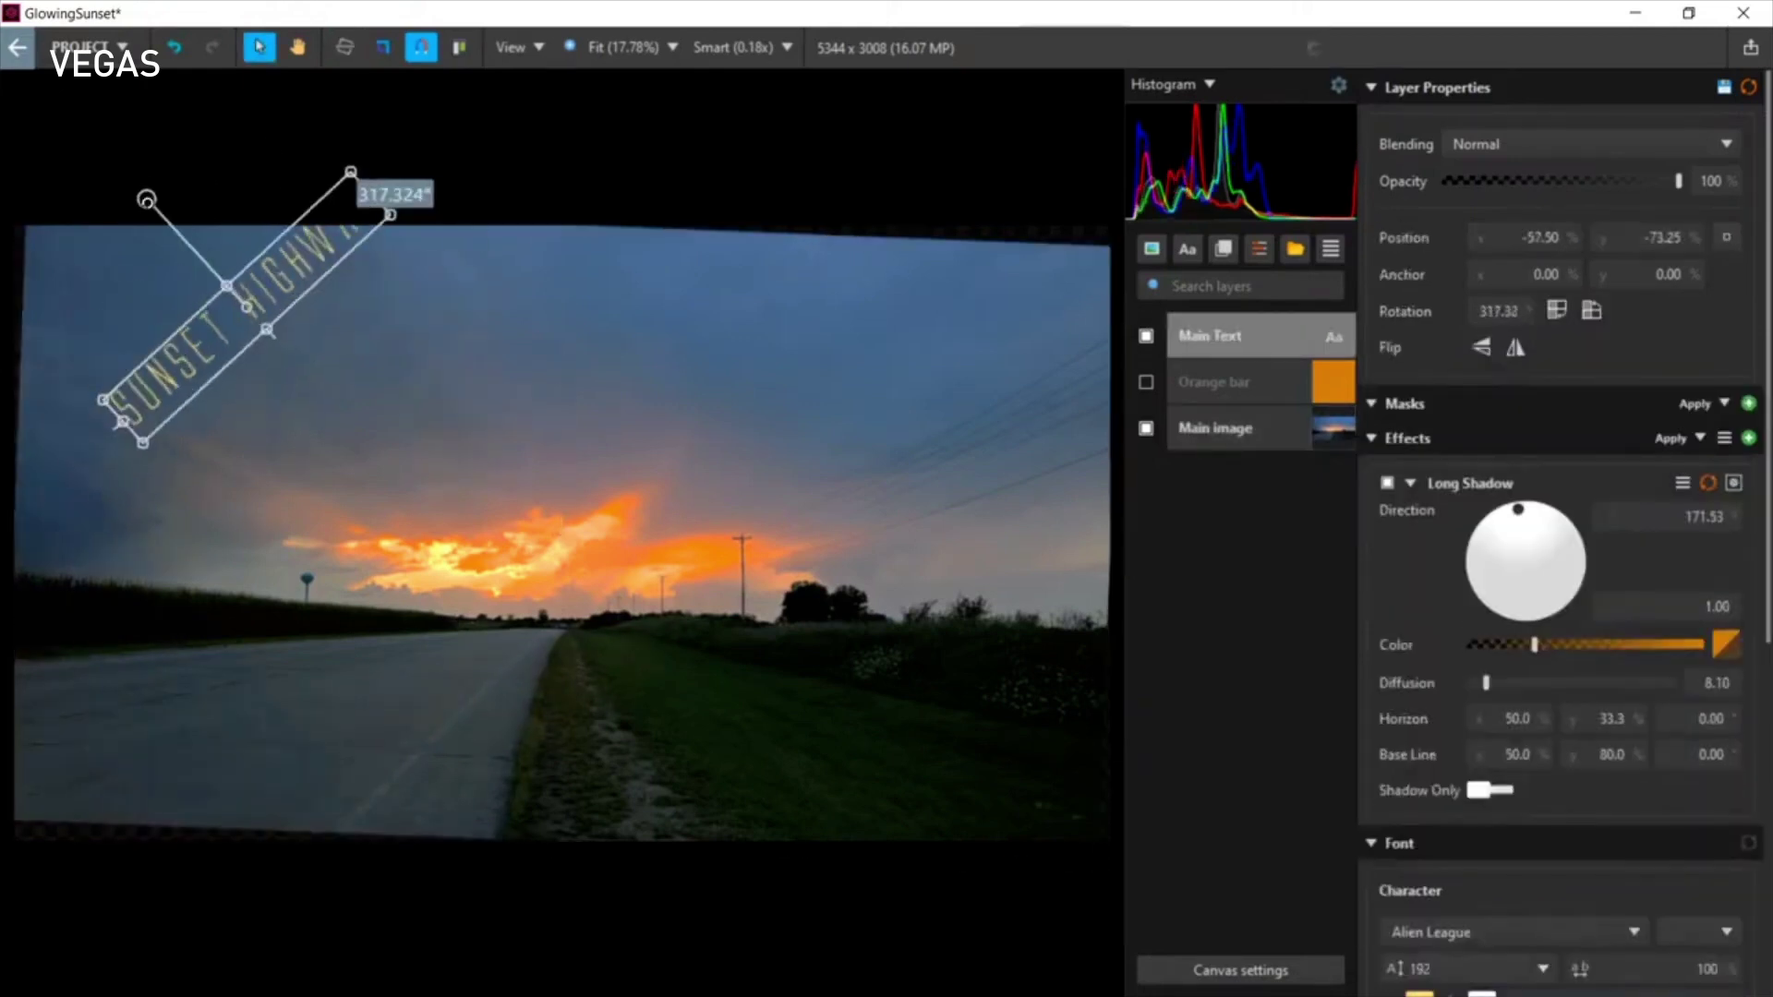
left_click_drag(290, 279, 282, 340)
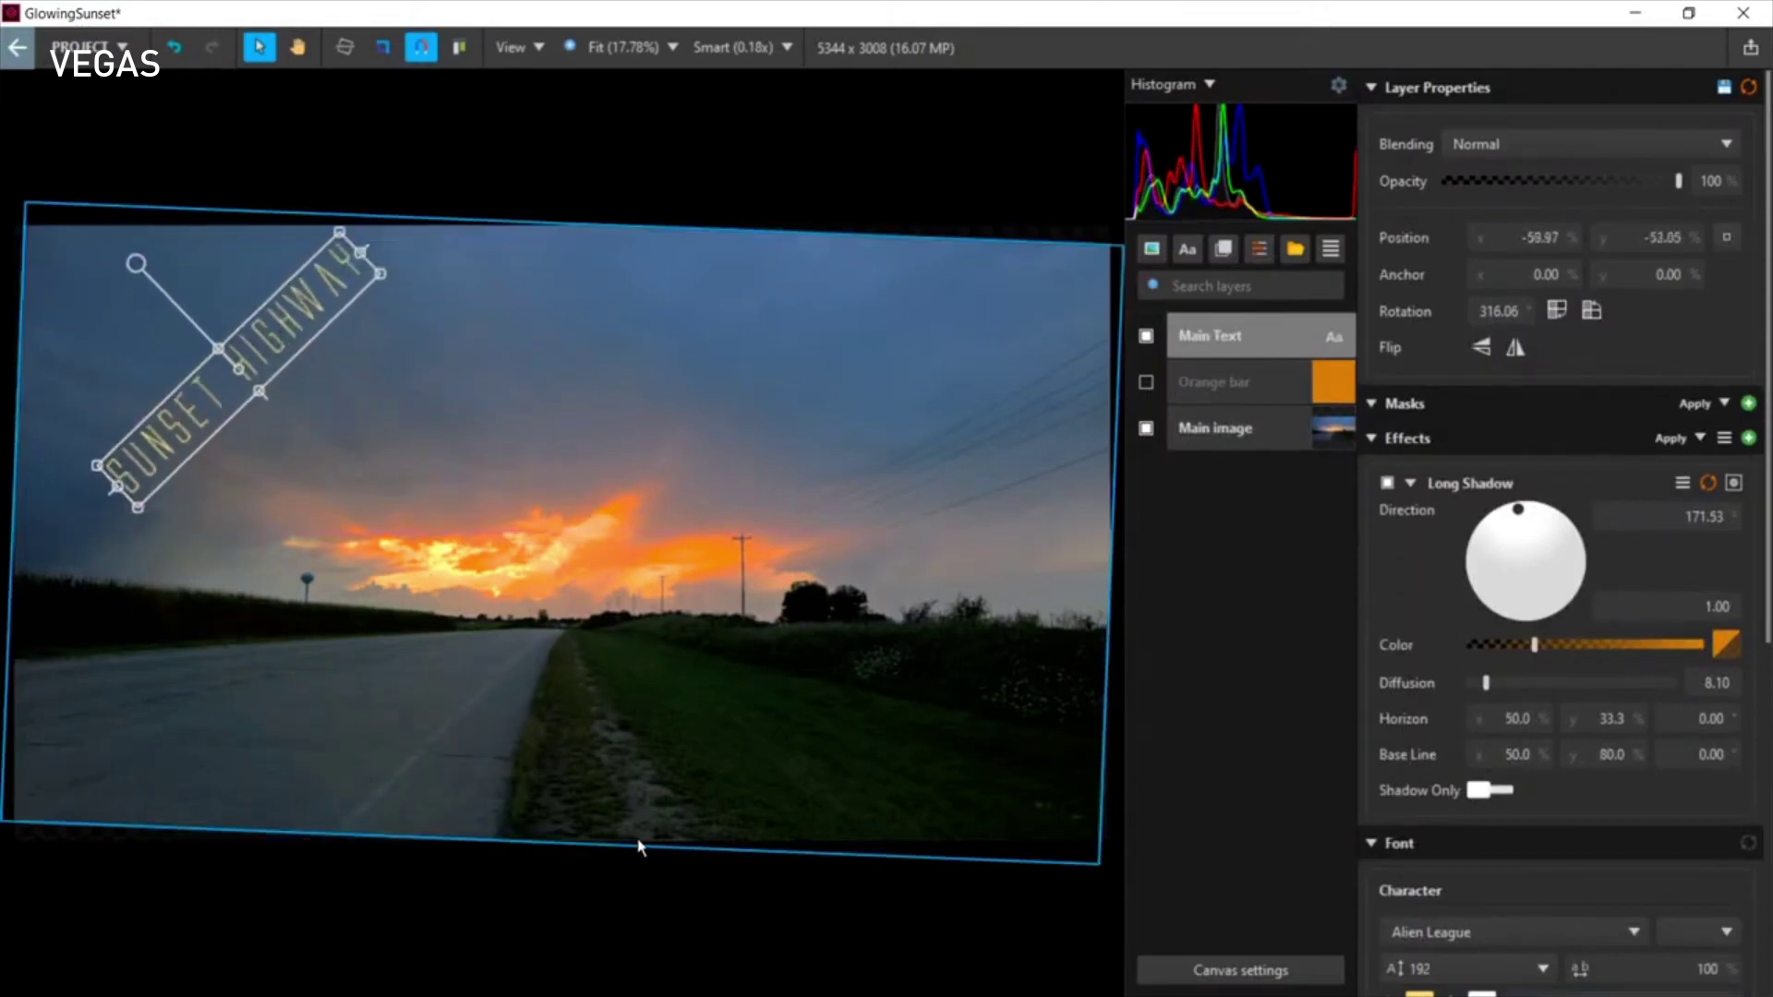
left_click(517, 902)
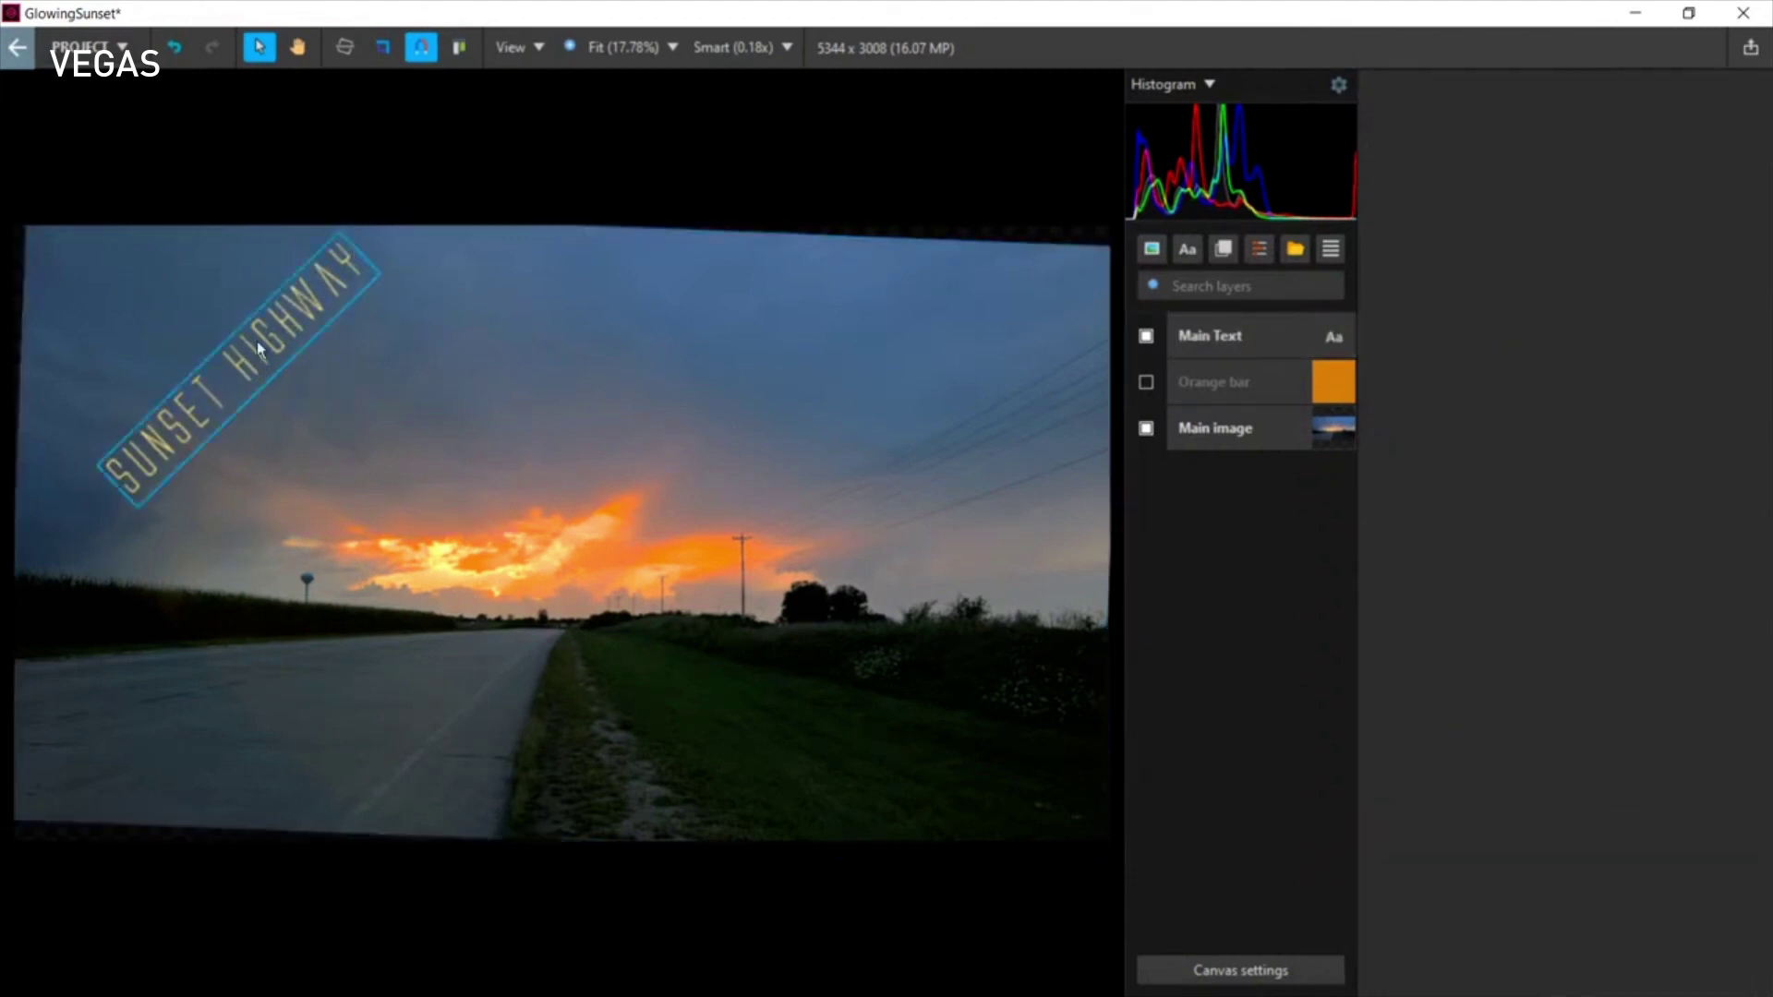
left_click(345, 47)
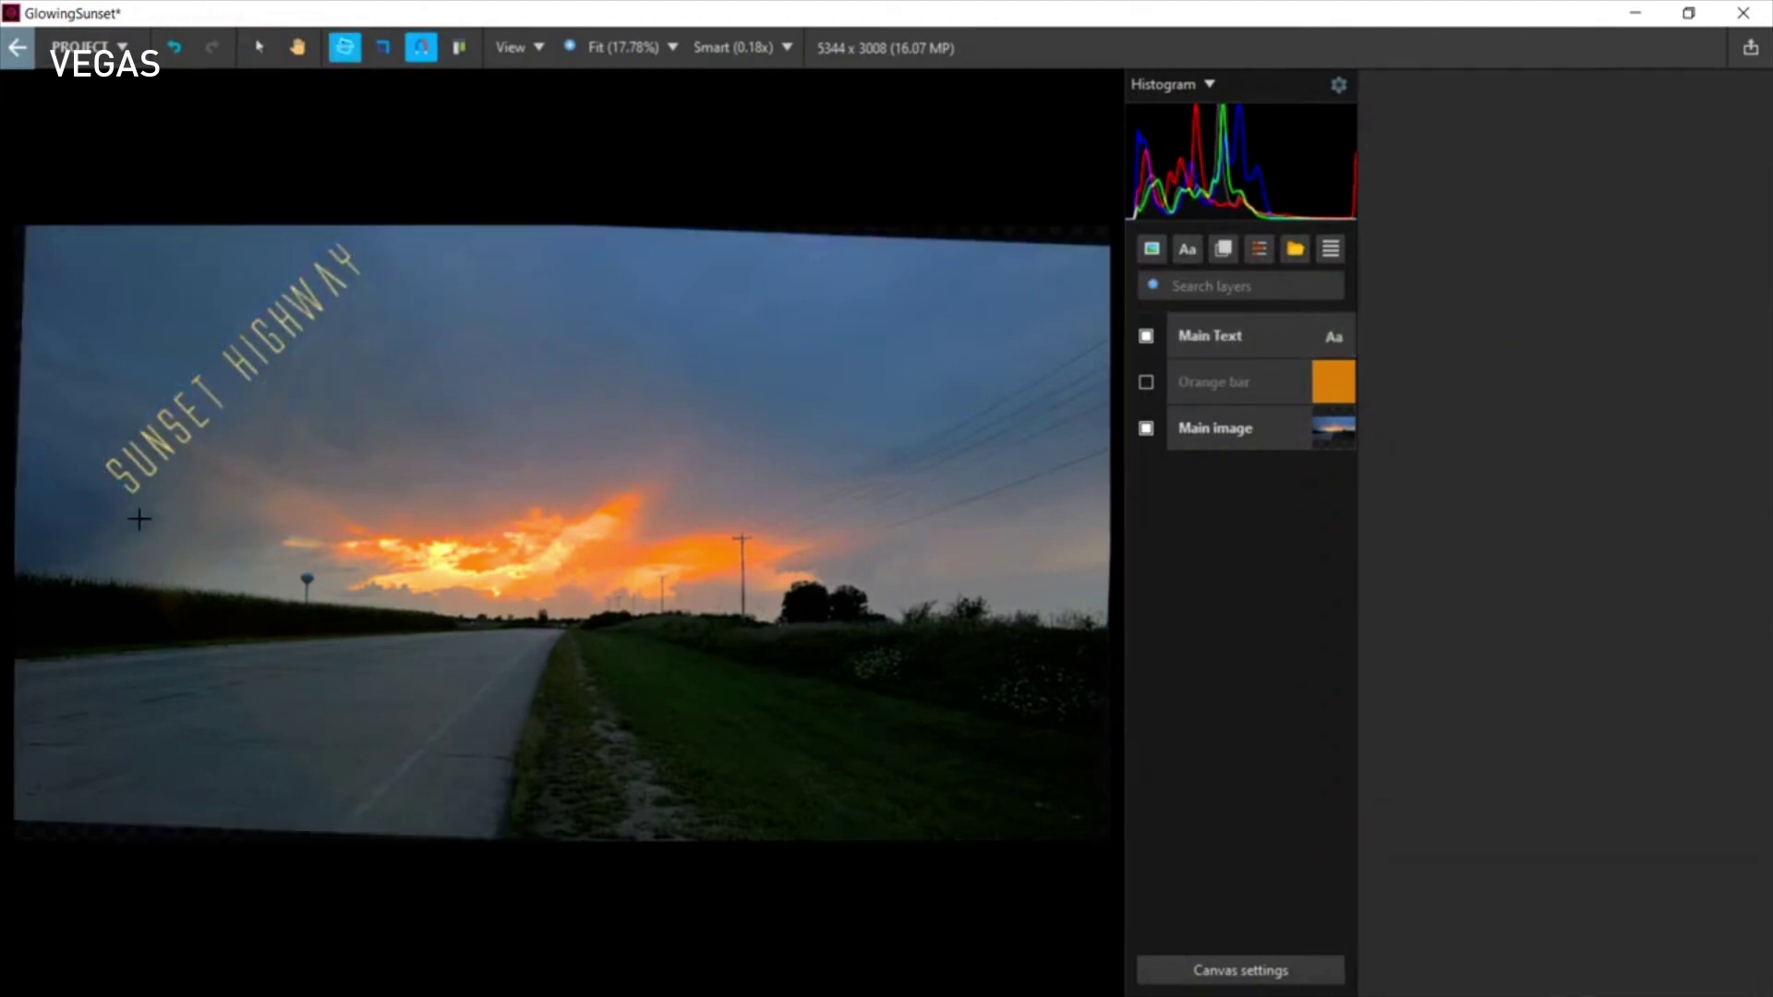
left_click_drag(137, 496, 371, 266)
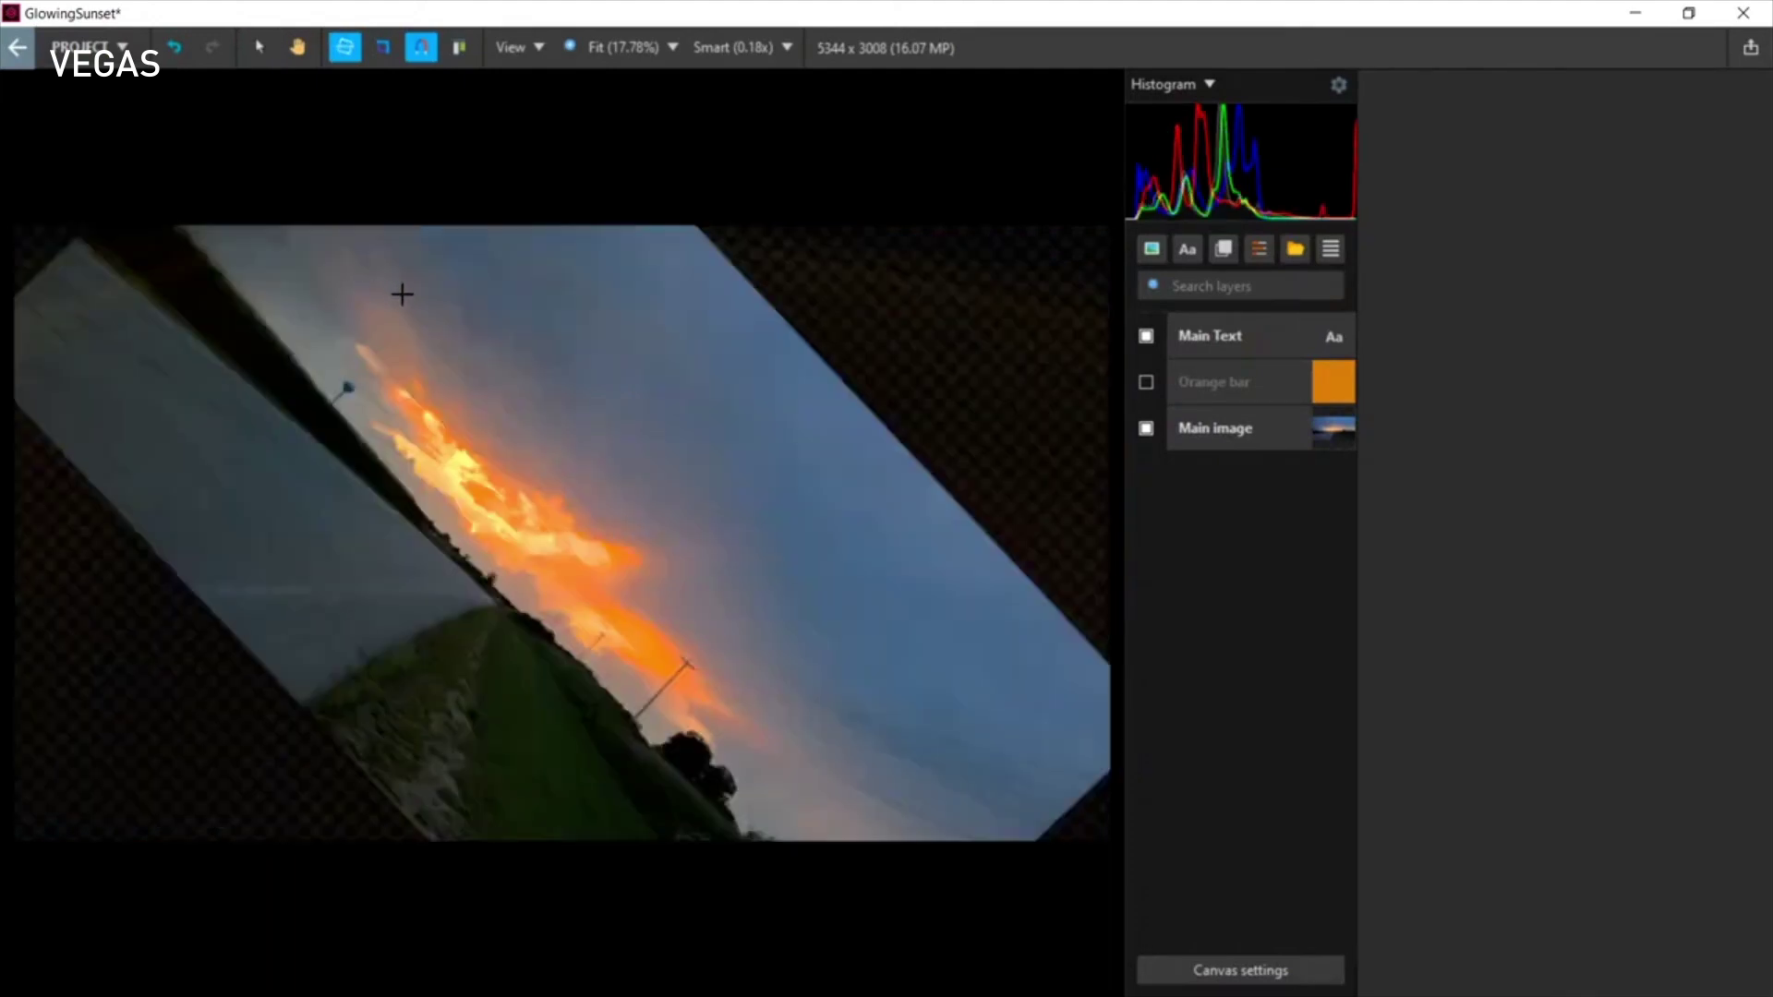
key("ctrl+z")
Step: Straighten the Main Text layer by drawing a reference line along the slanted title's baseline
left_click(1236, 335)
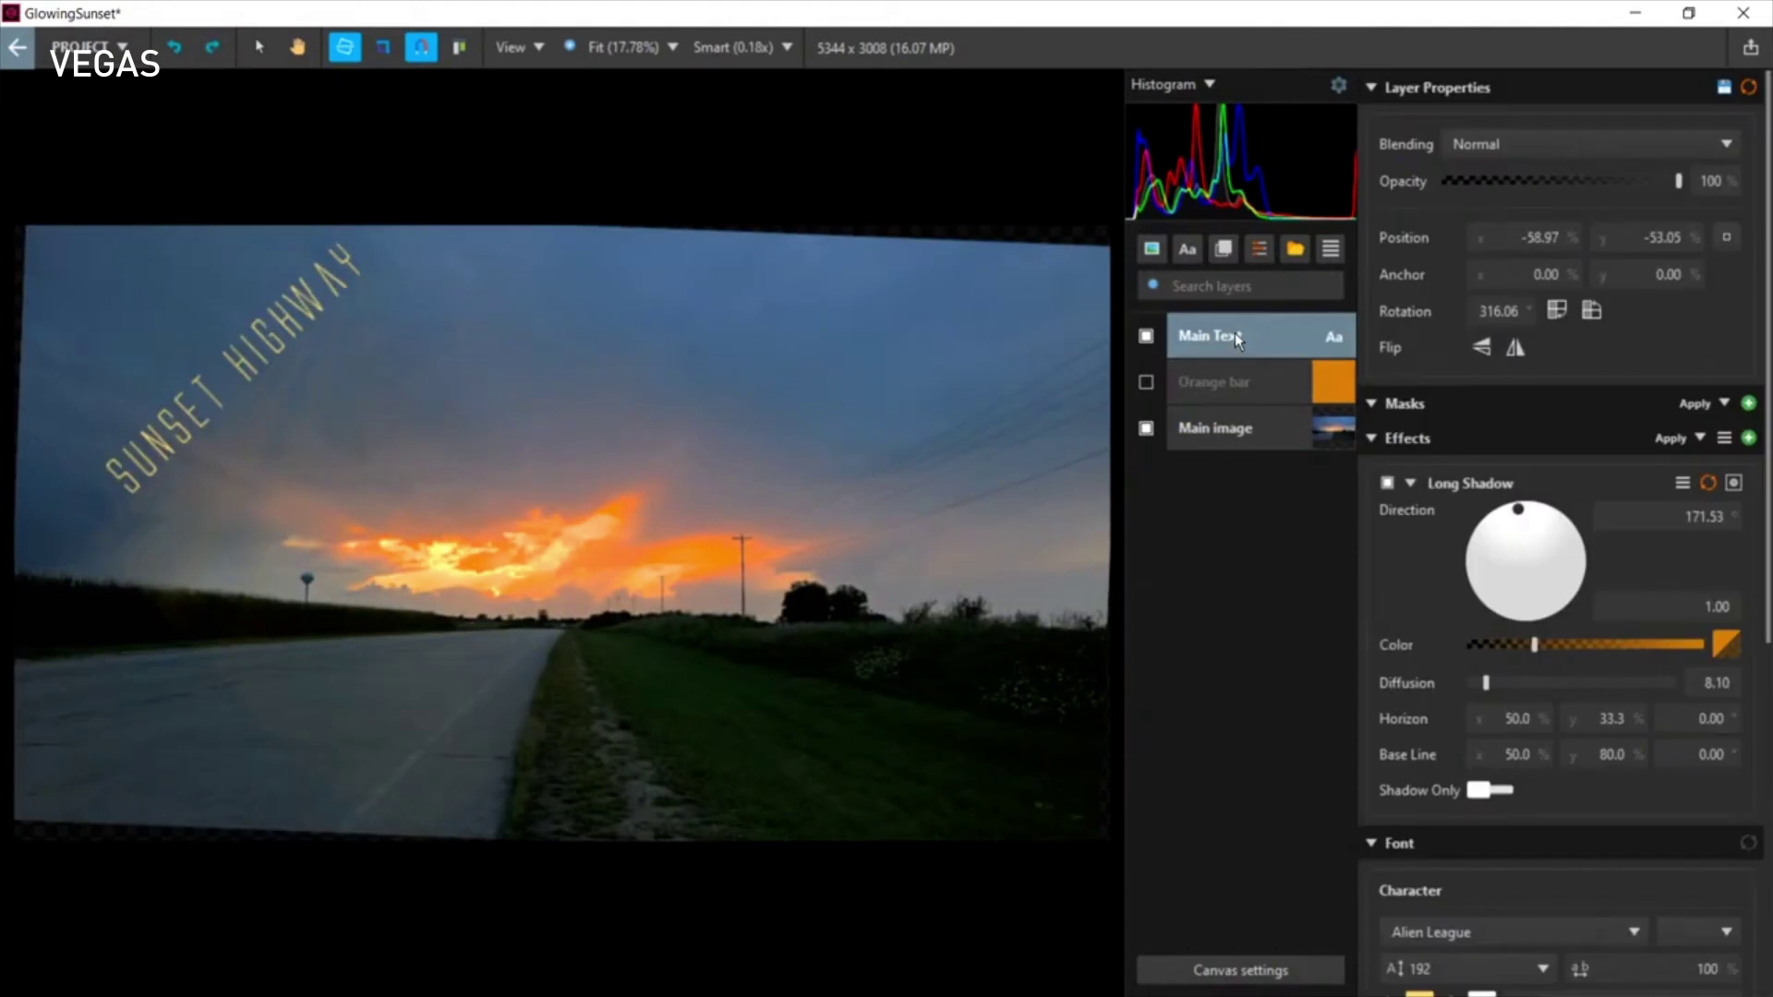
left_click_drag(131, 496, 364, 270)
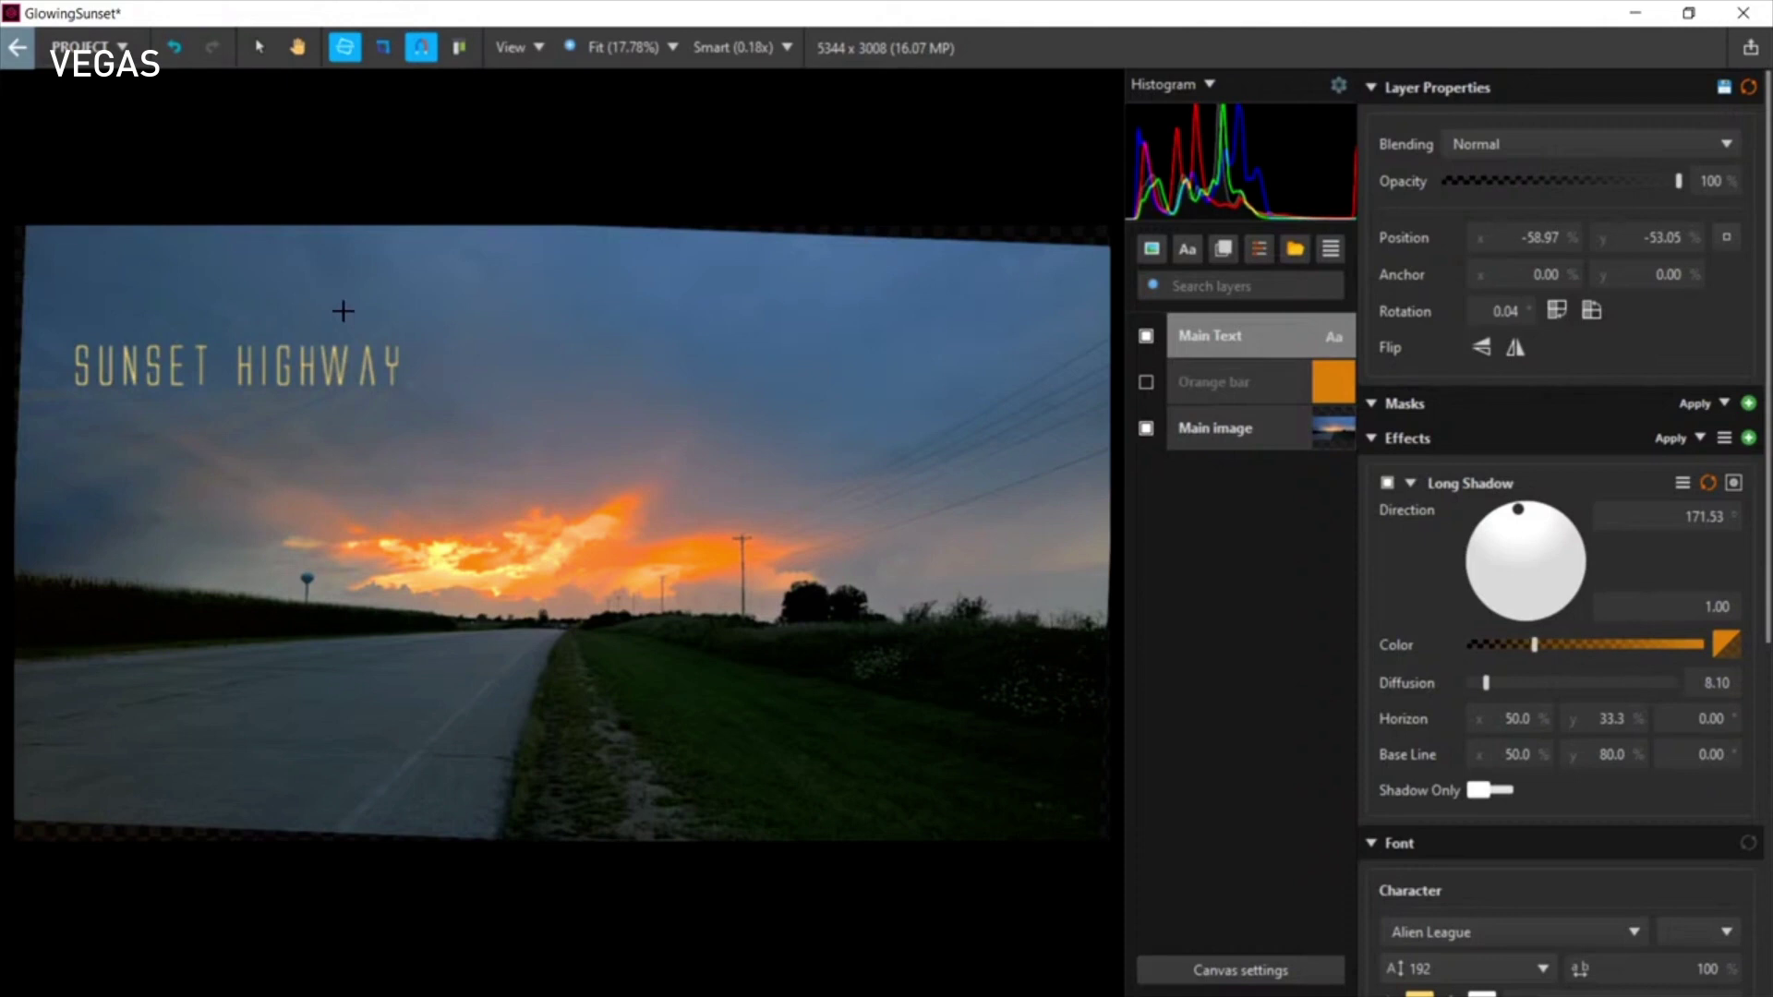
left_click(388, 49)
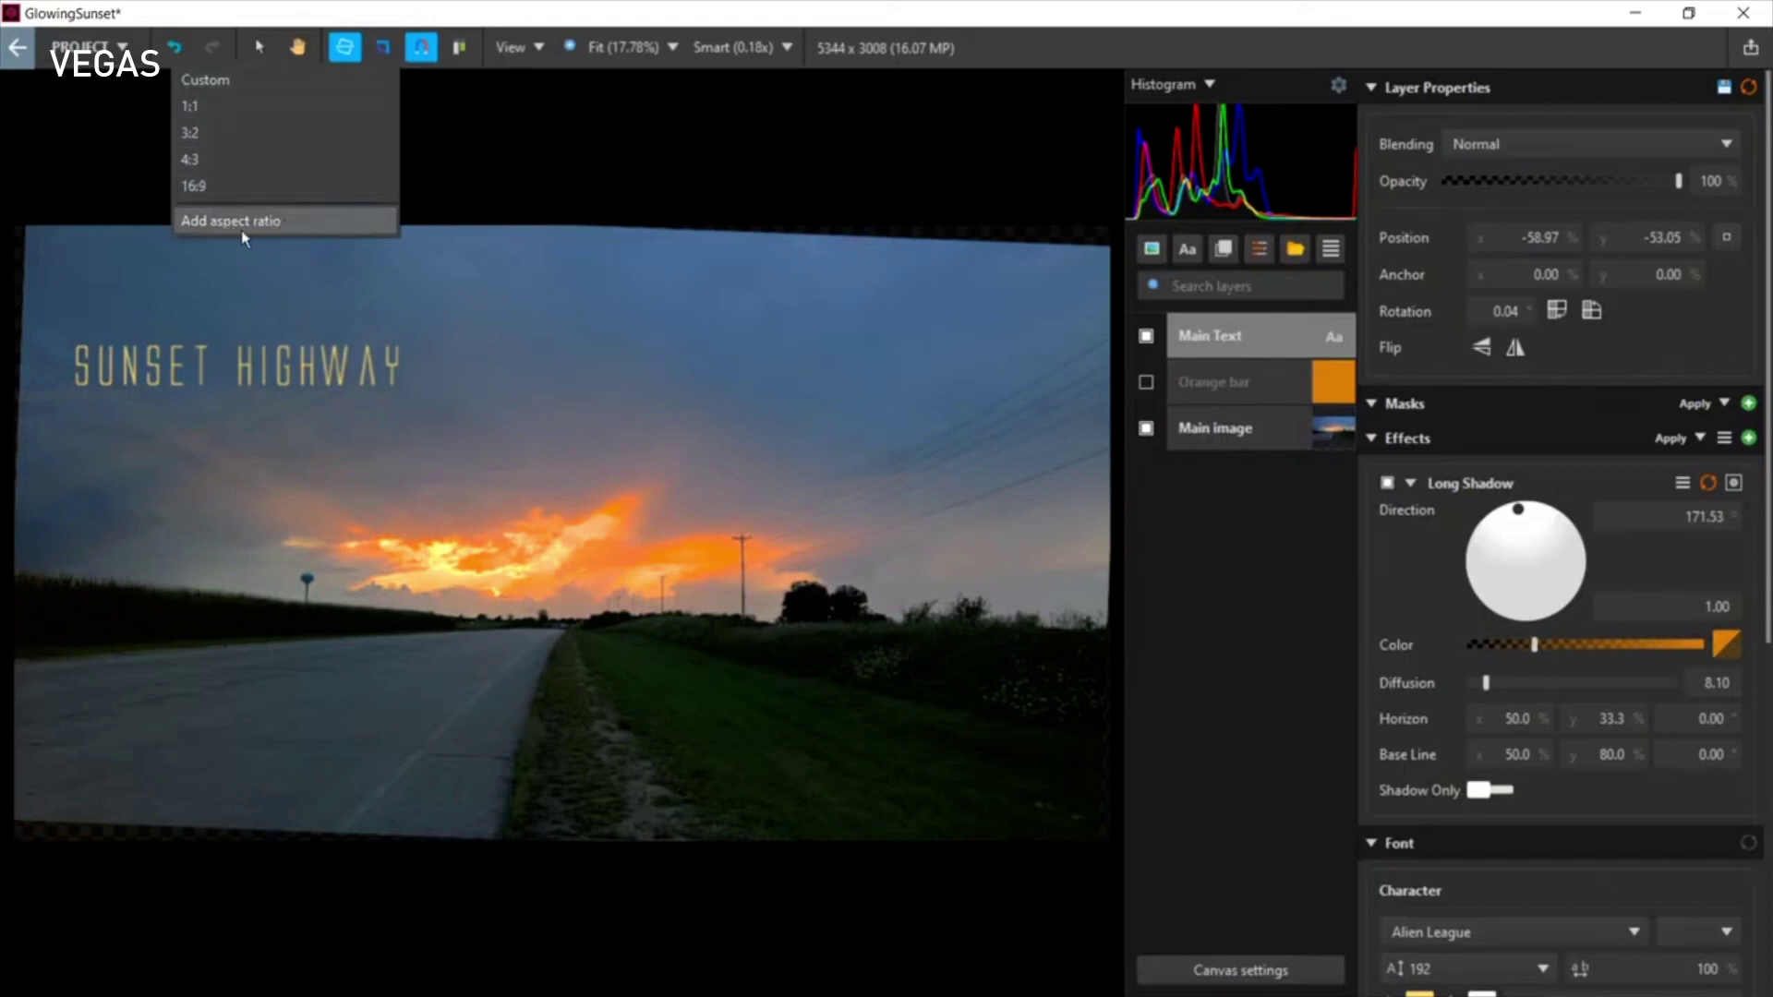
left_click(447, 156)
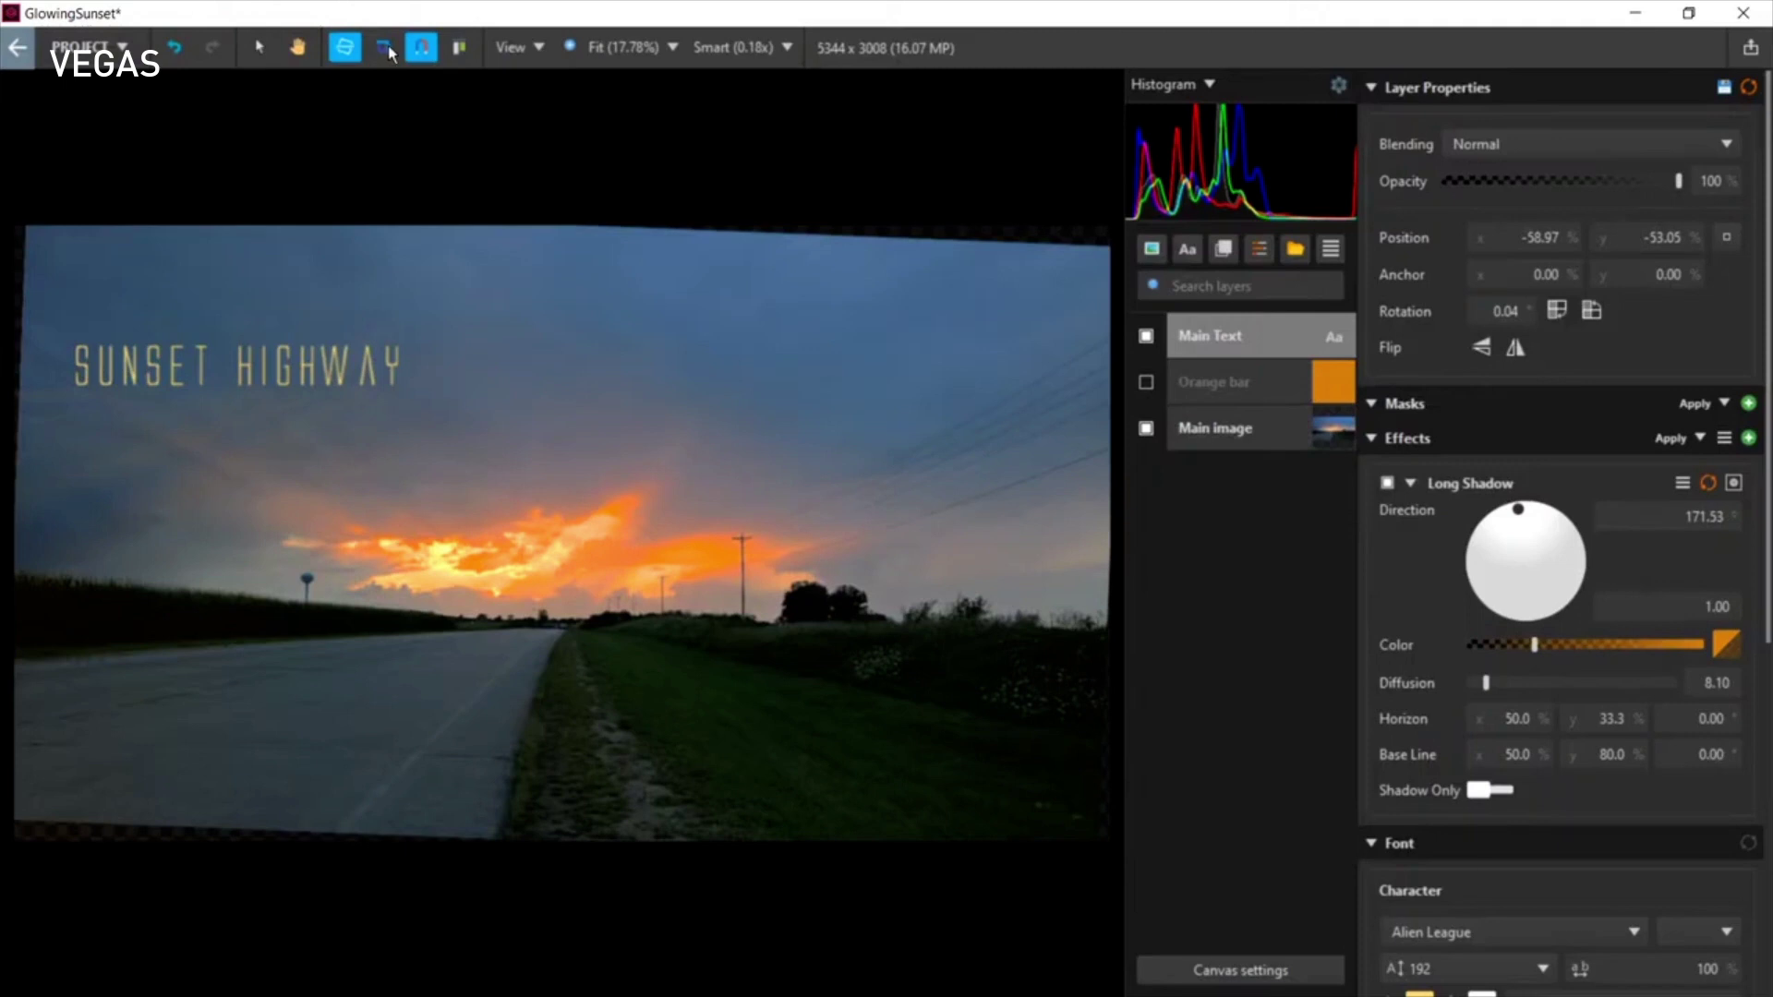
left_click(455, 48)
Step: Leave the GlowingSunset project without saving its changes and open the SmokeAndLady project
left_click(16, 51)
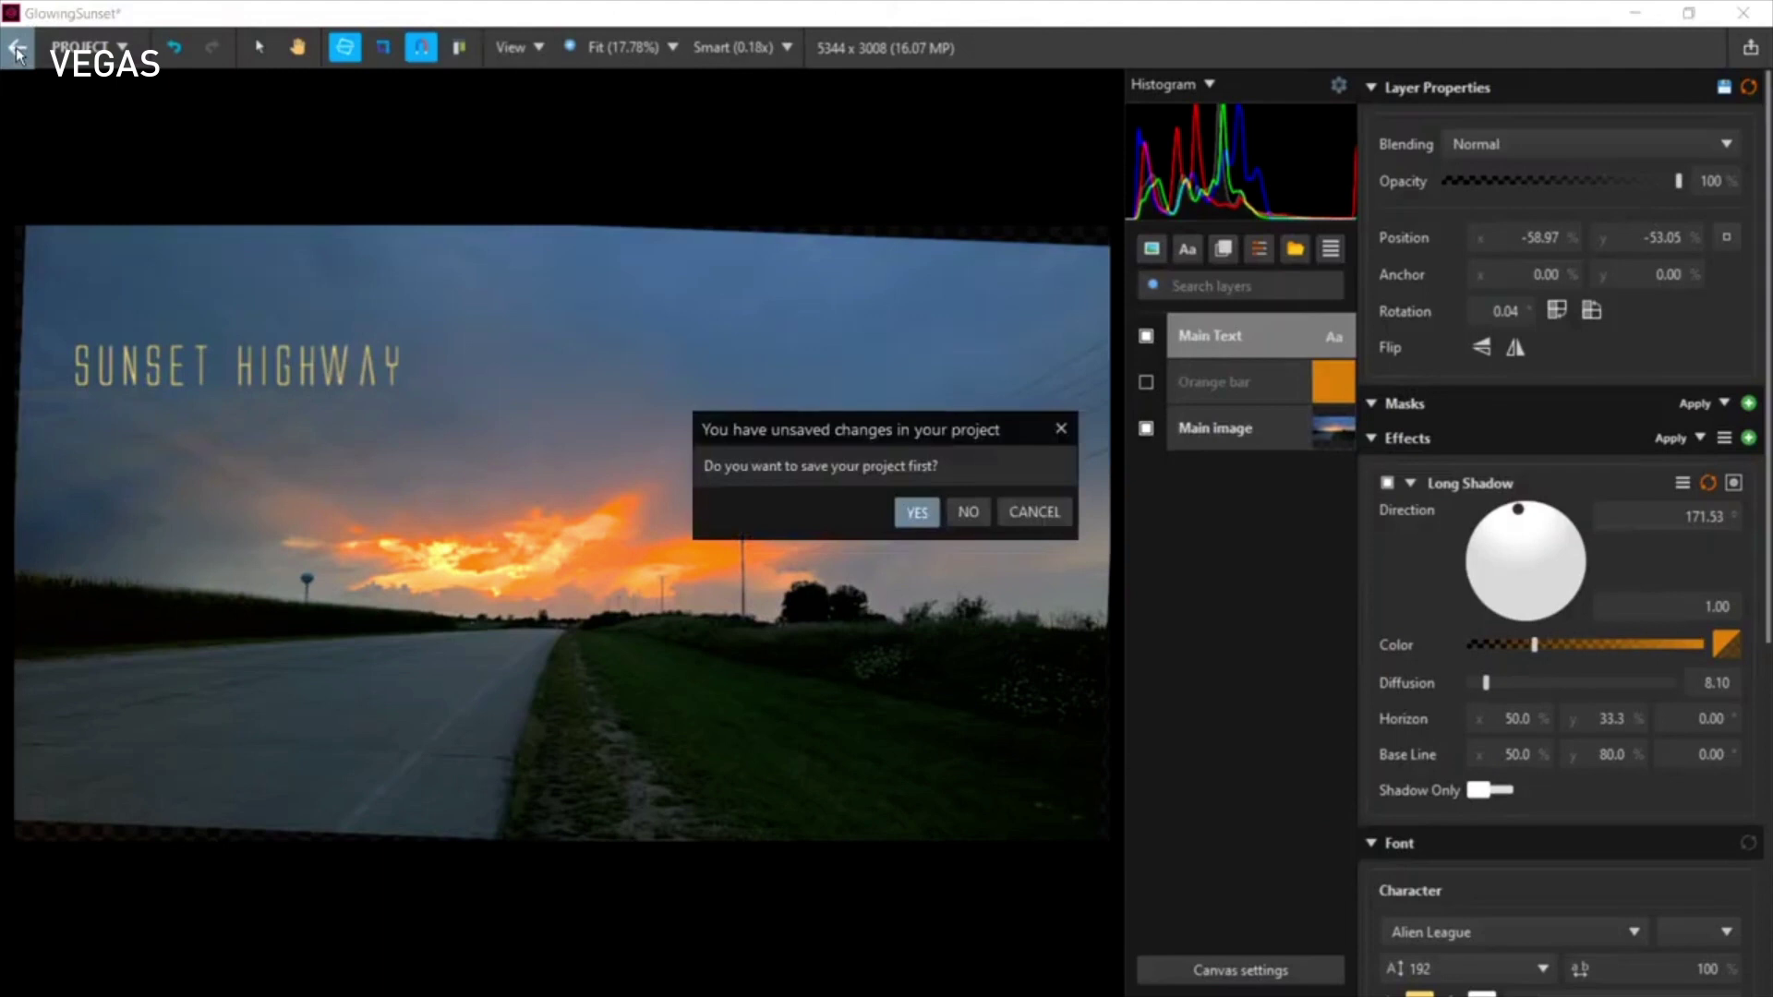
left_click(966, 513)
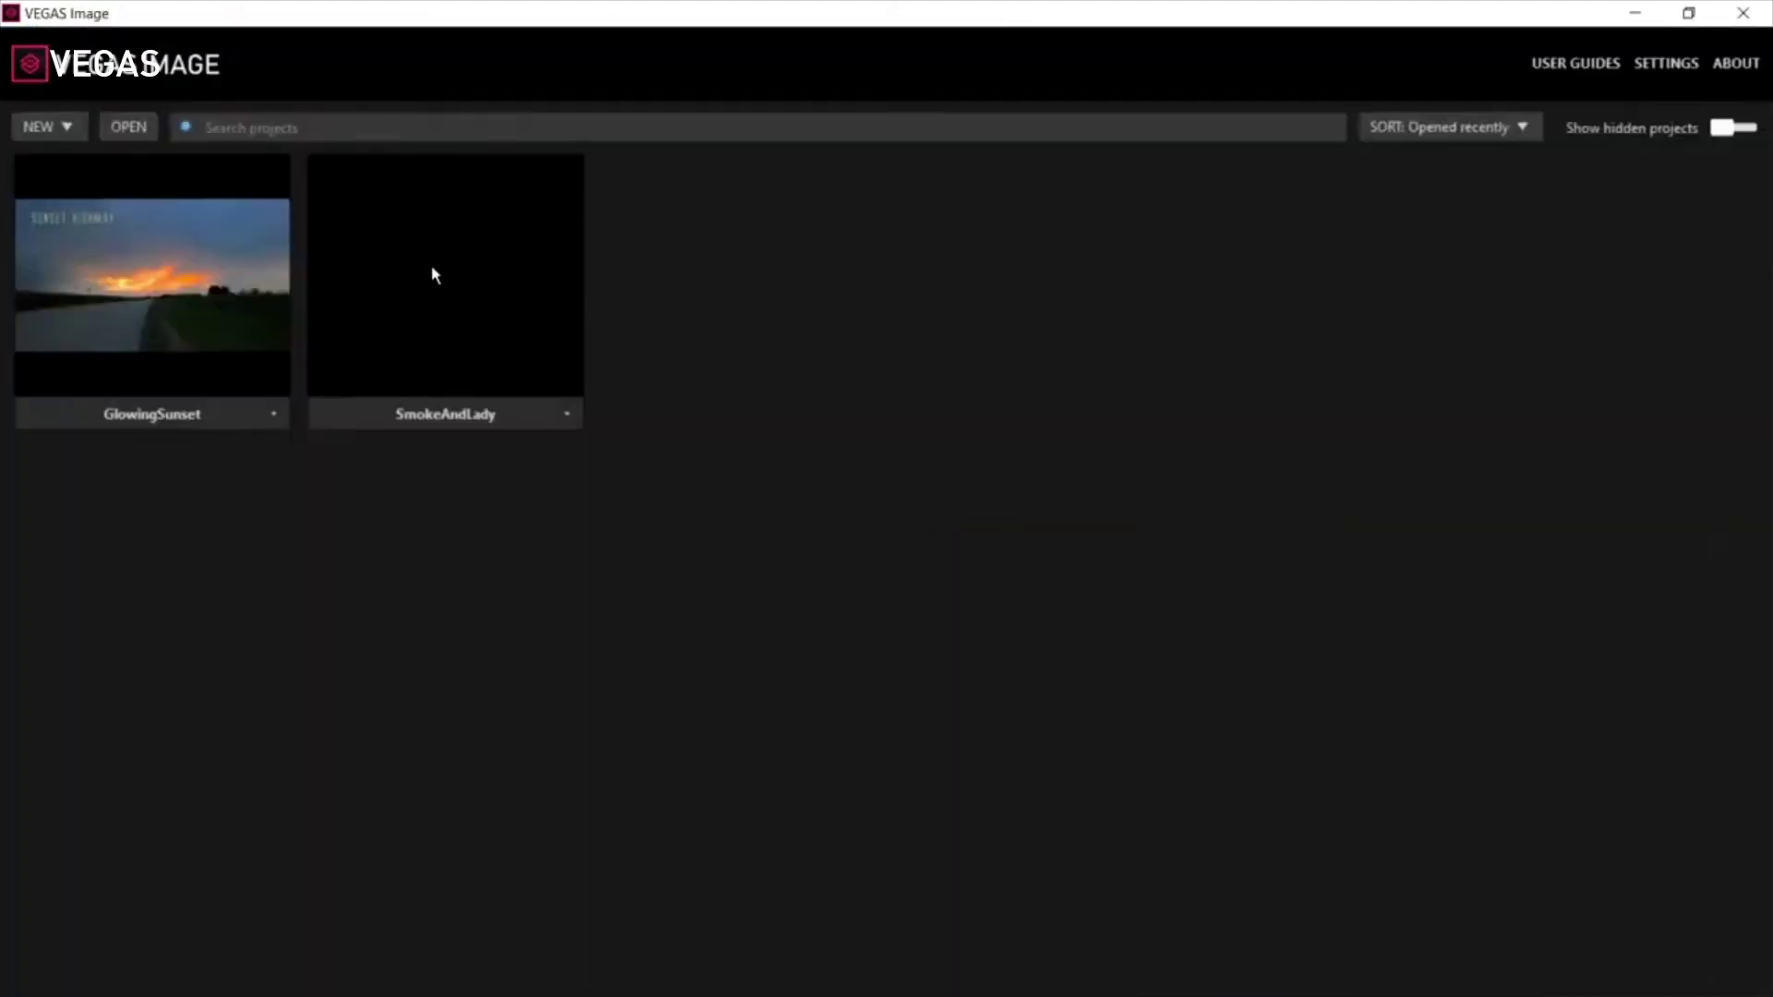
left_click(435, 275)
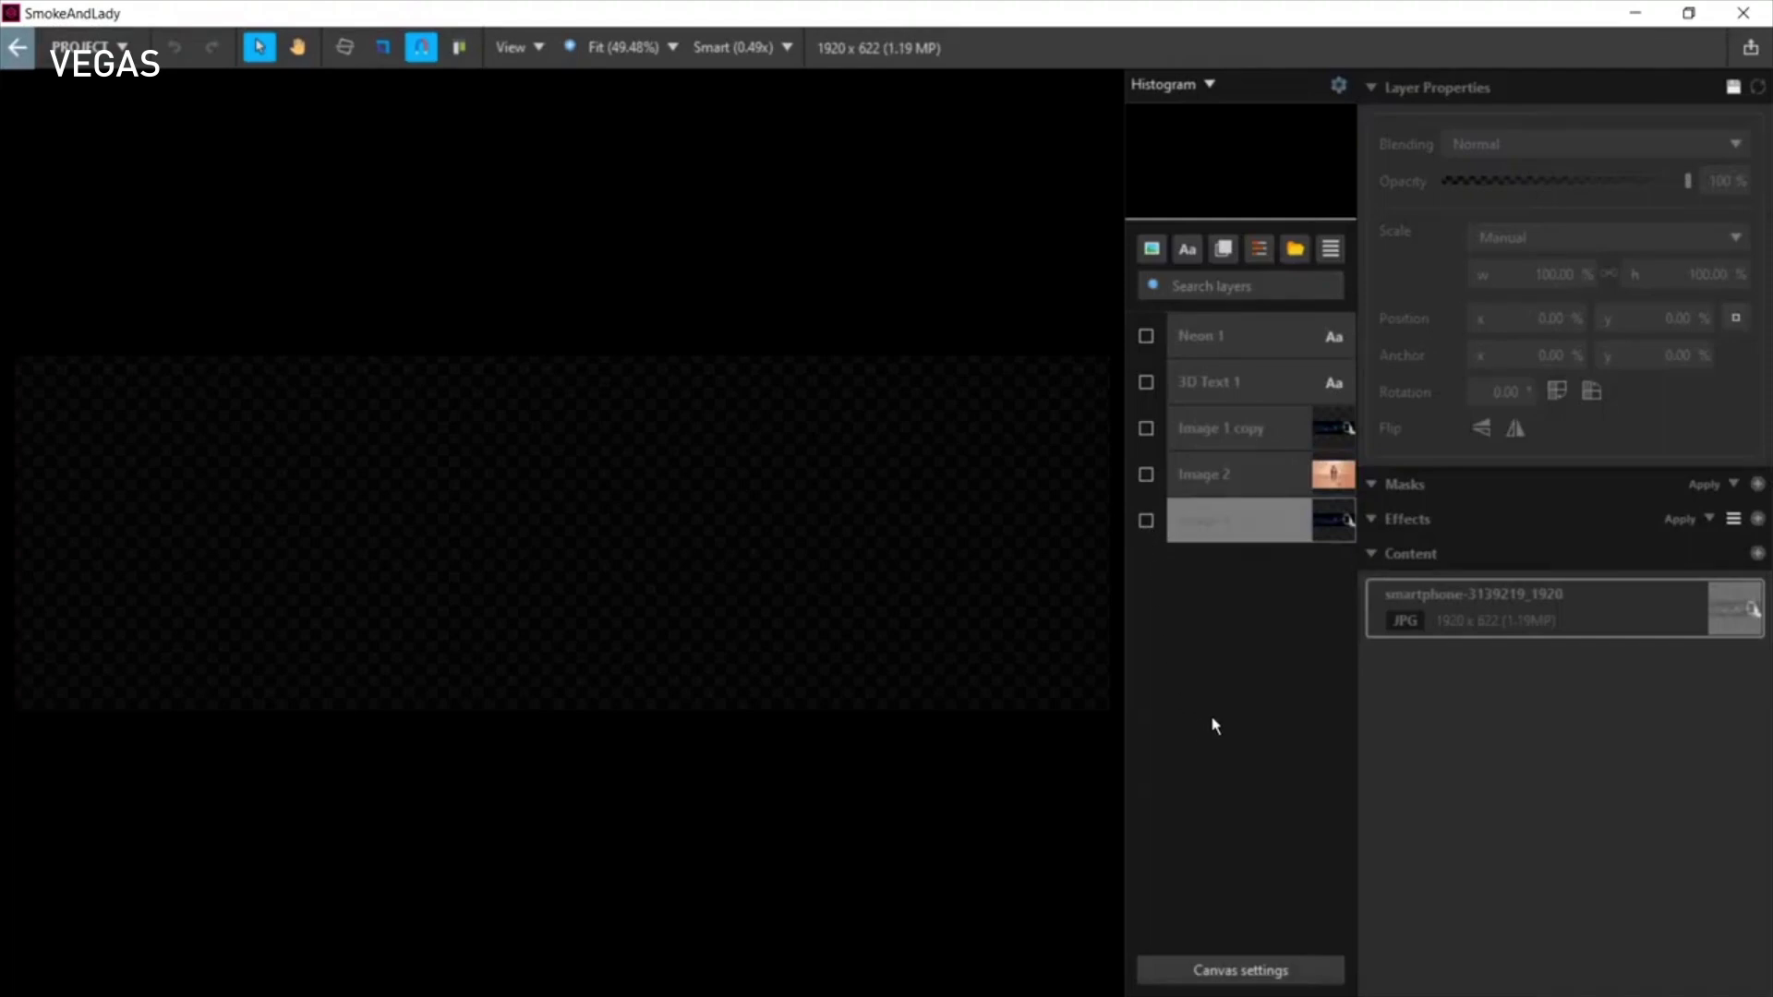
Step: Make the Image 1 smartphone layer and the Image 2 layer above it visible
left_click(1146, 521)
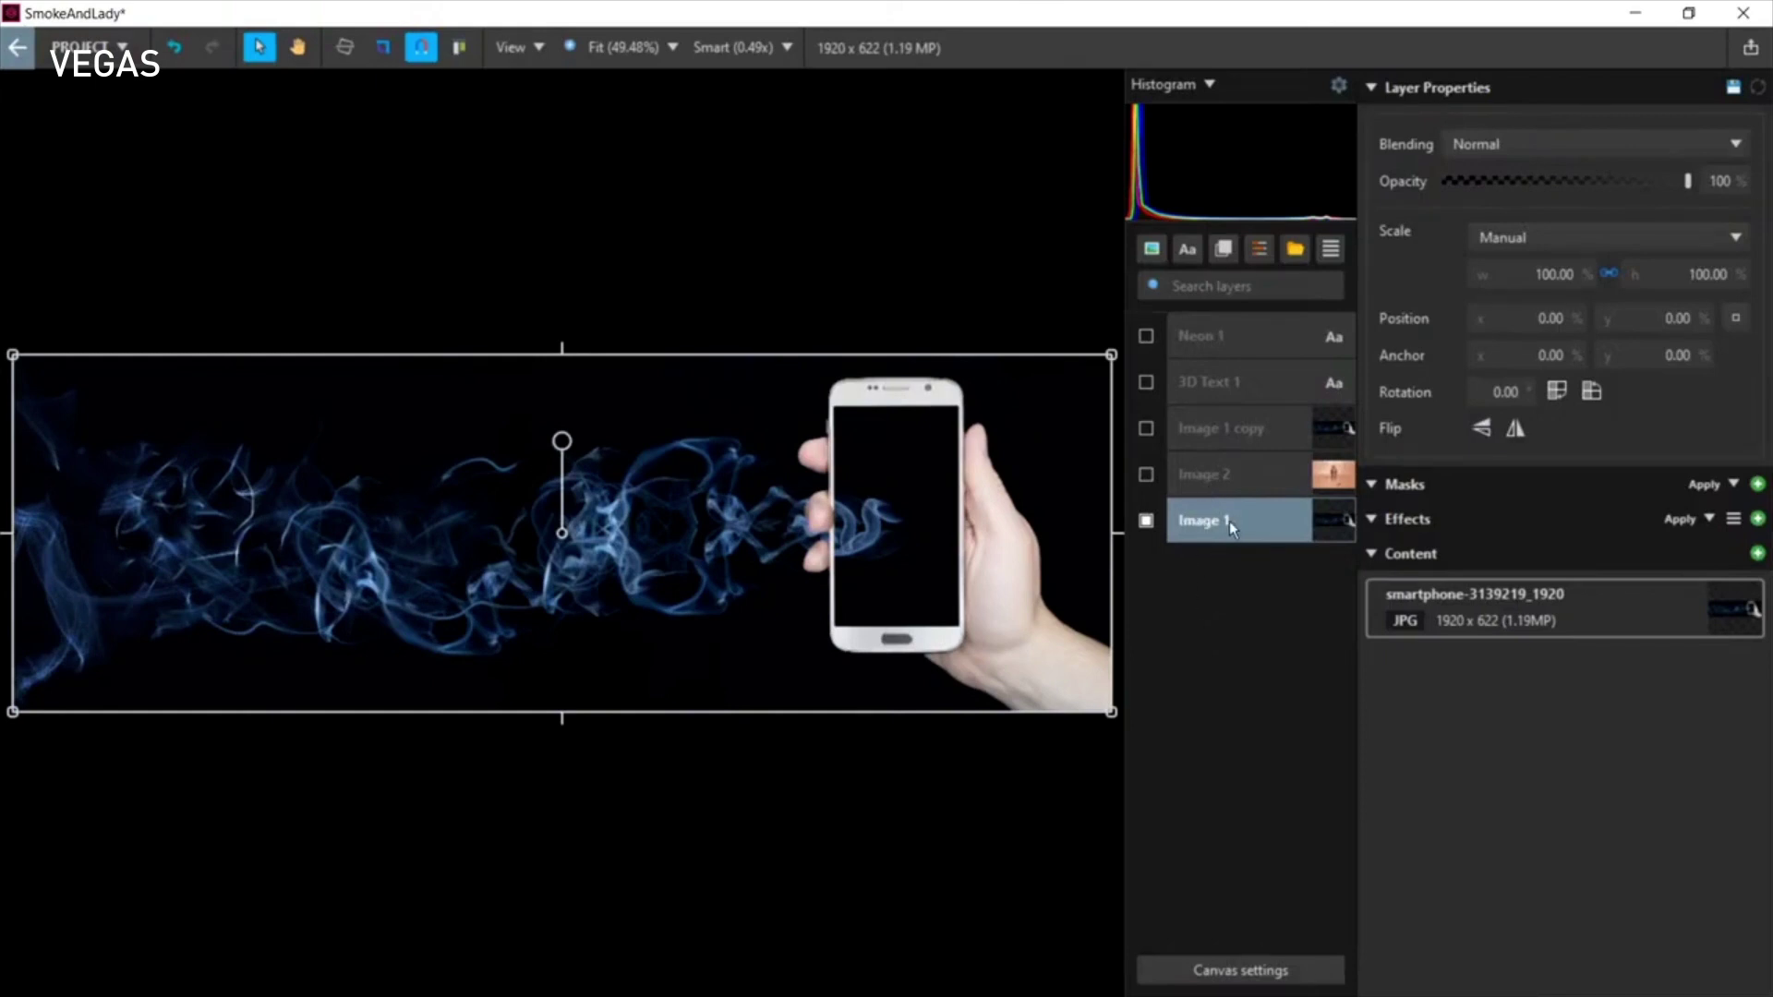
left_click(1147, 476)
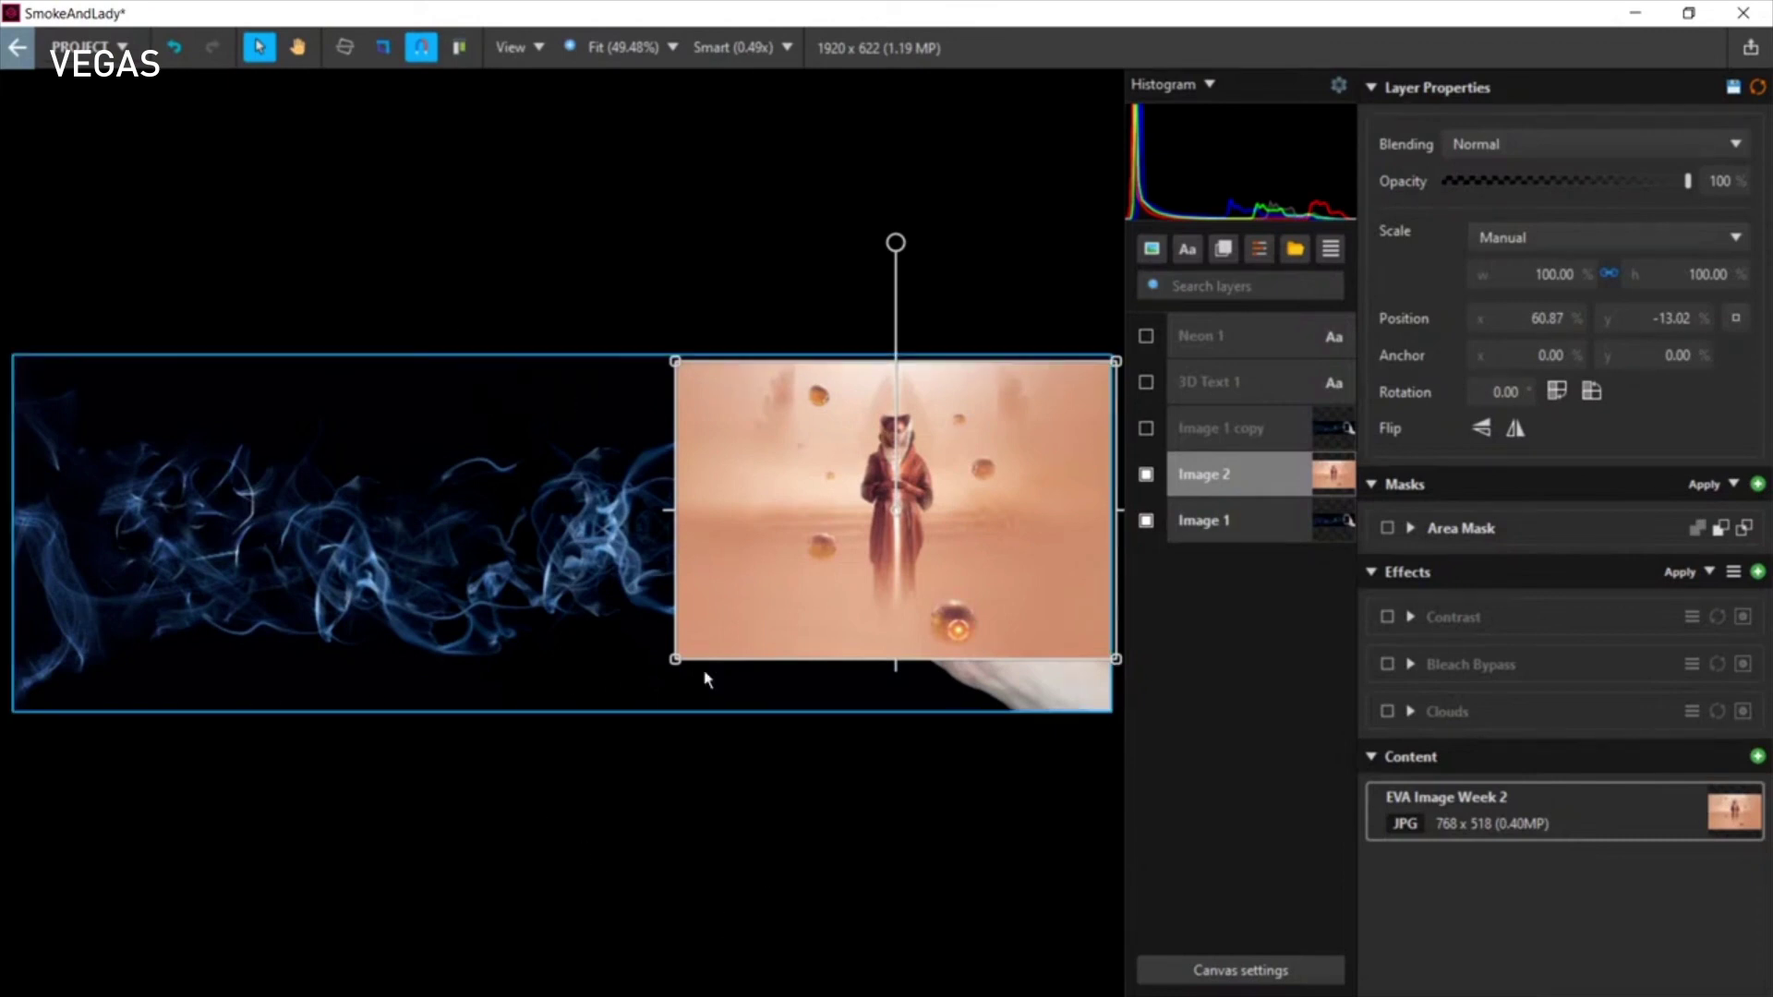
Step: Compare the composition with the Image 2 layer hidden and shown, leaving Image 1 and Image 2 visible
left_click(1146, 475)
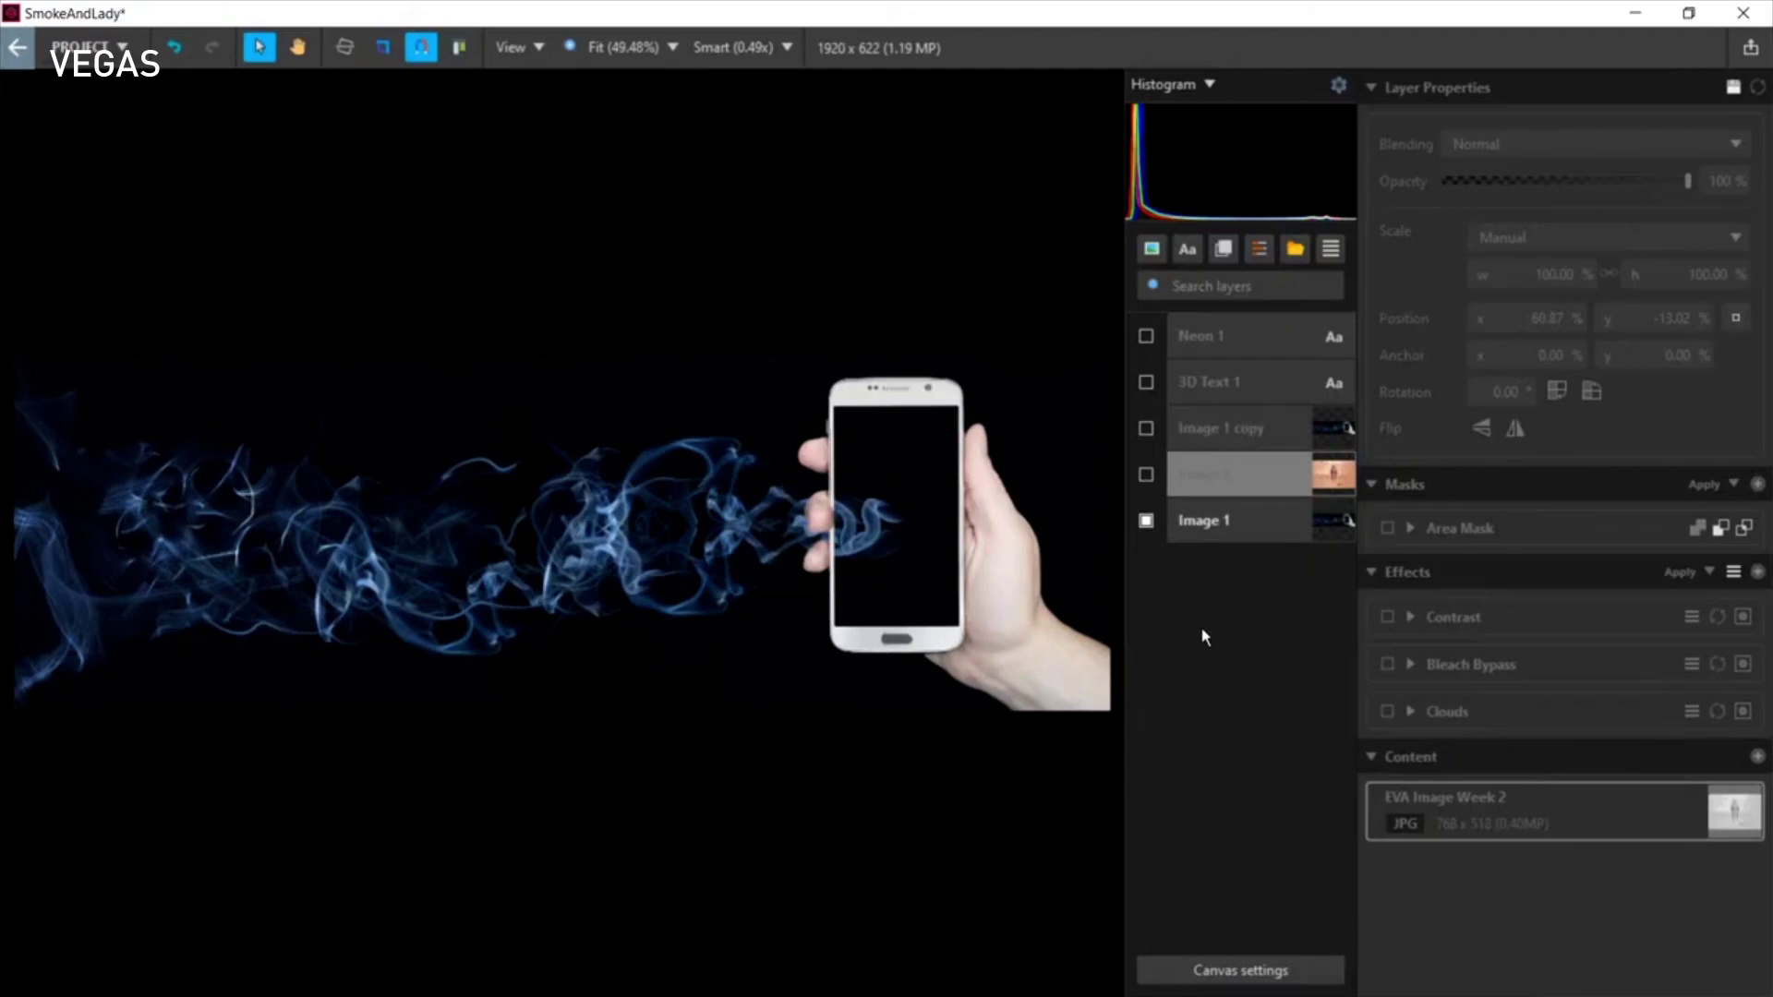
left_click(1146, 521)
left_click(1149, 479)
left_click_drag(1149, 479, 1208, 441)
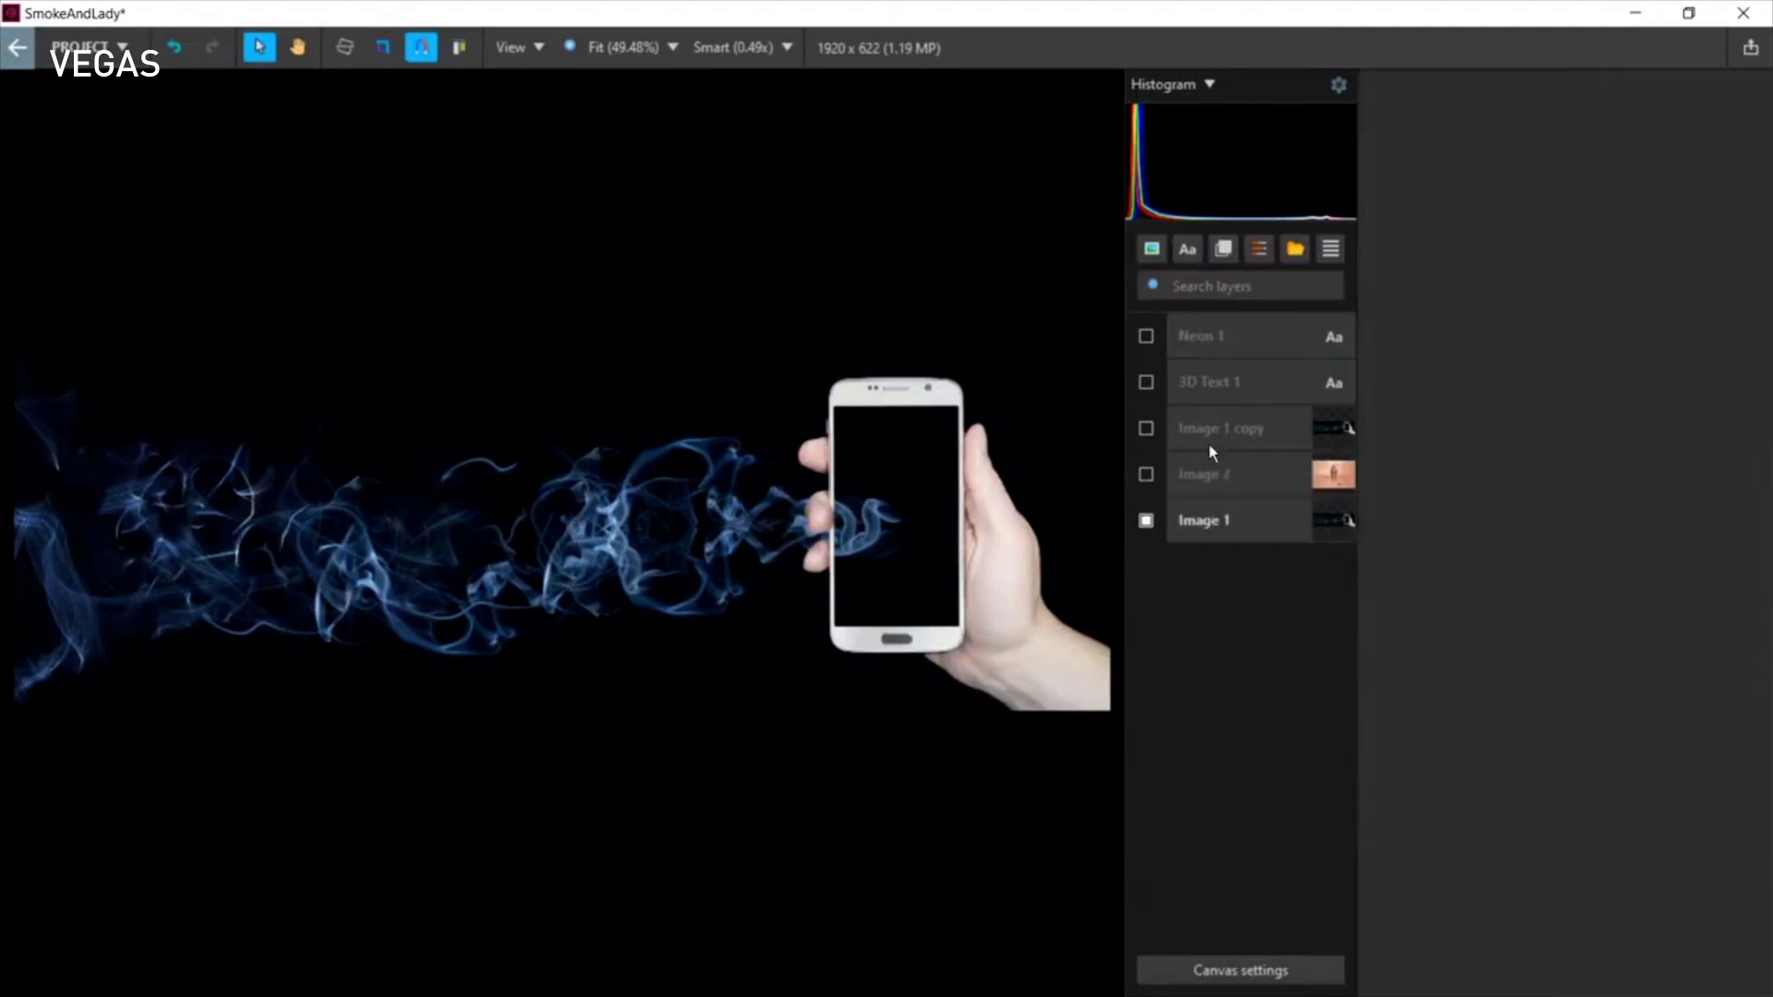
left_click(1146, 475)
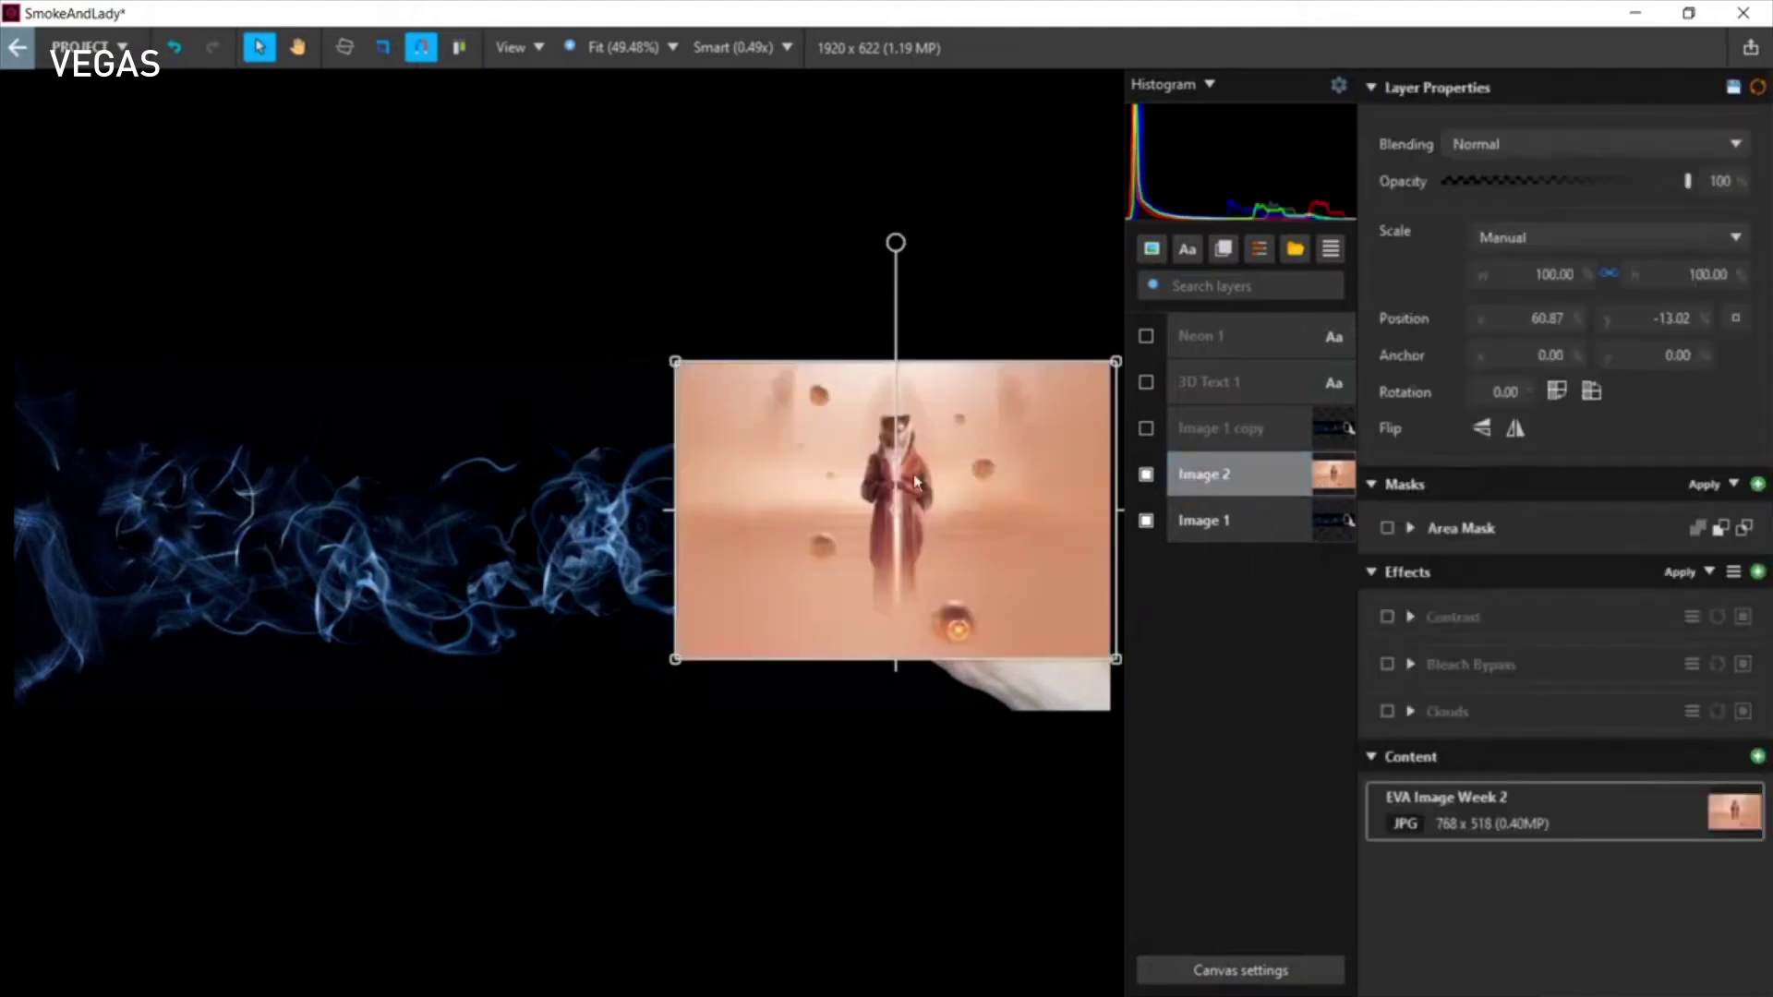
left_click(1146, 474)
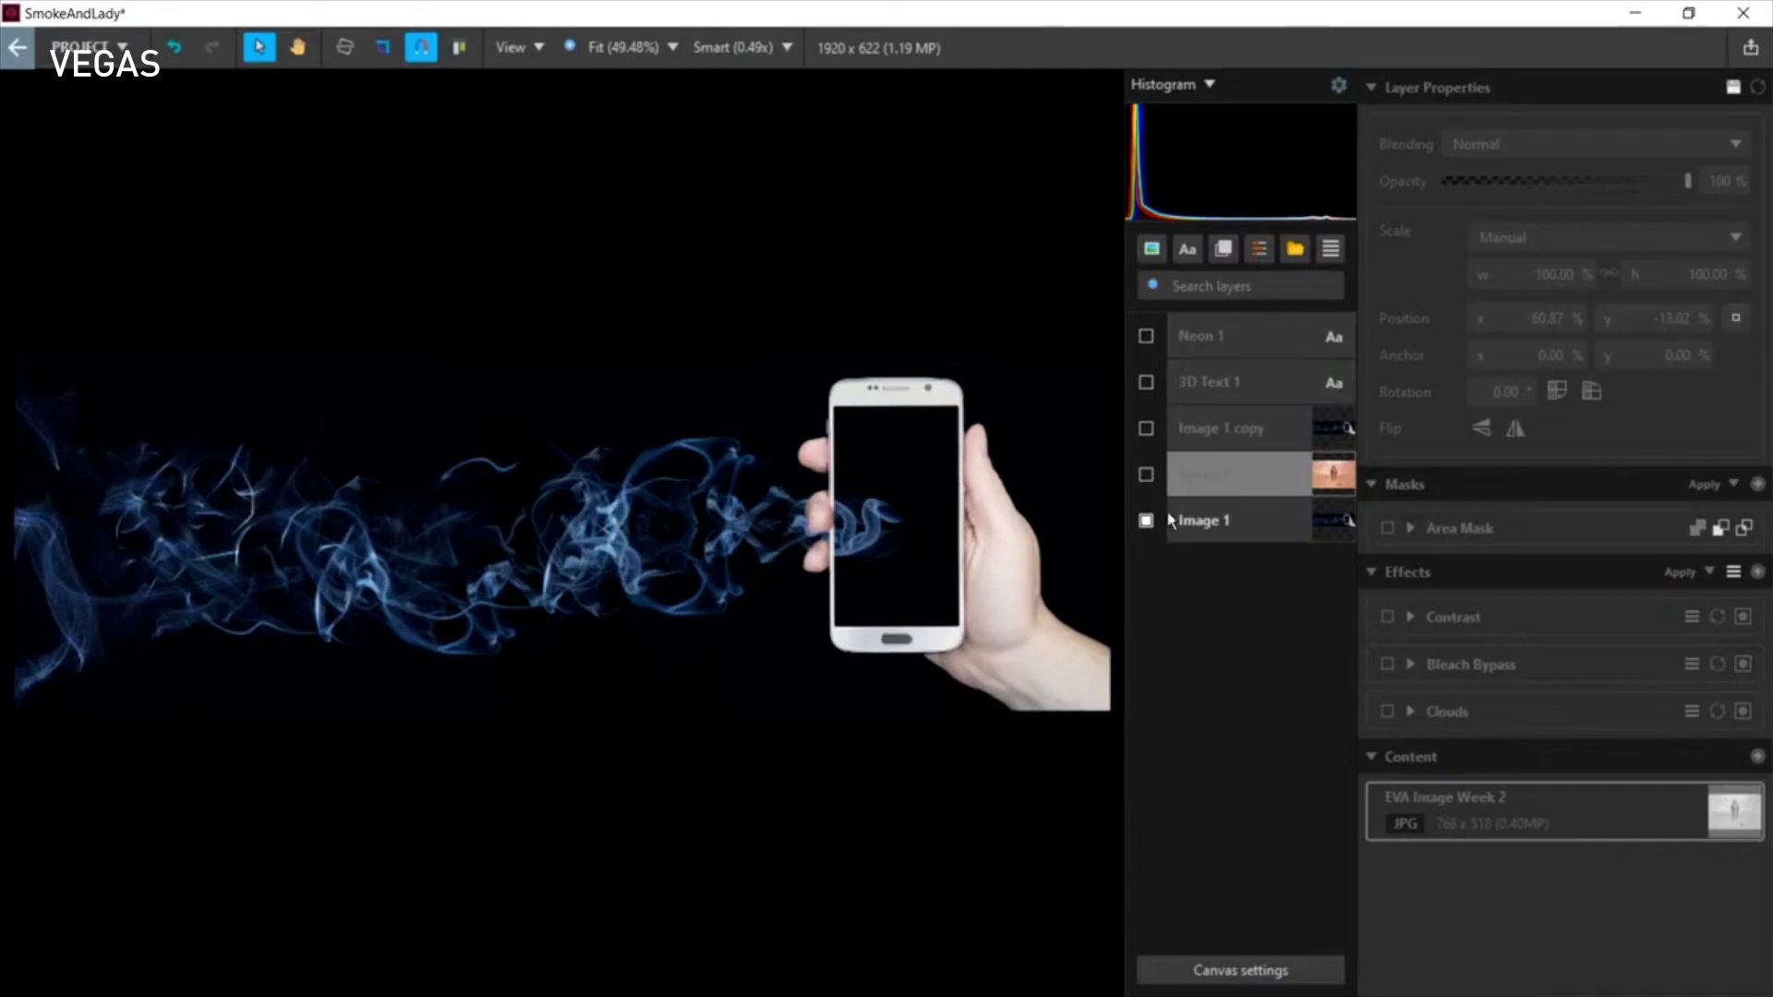
left_click(1147, 476)
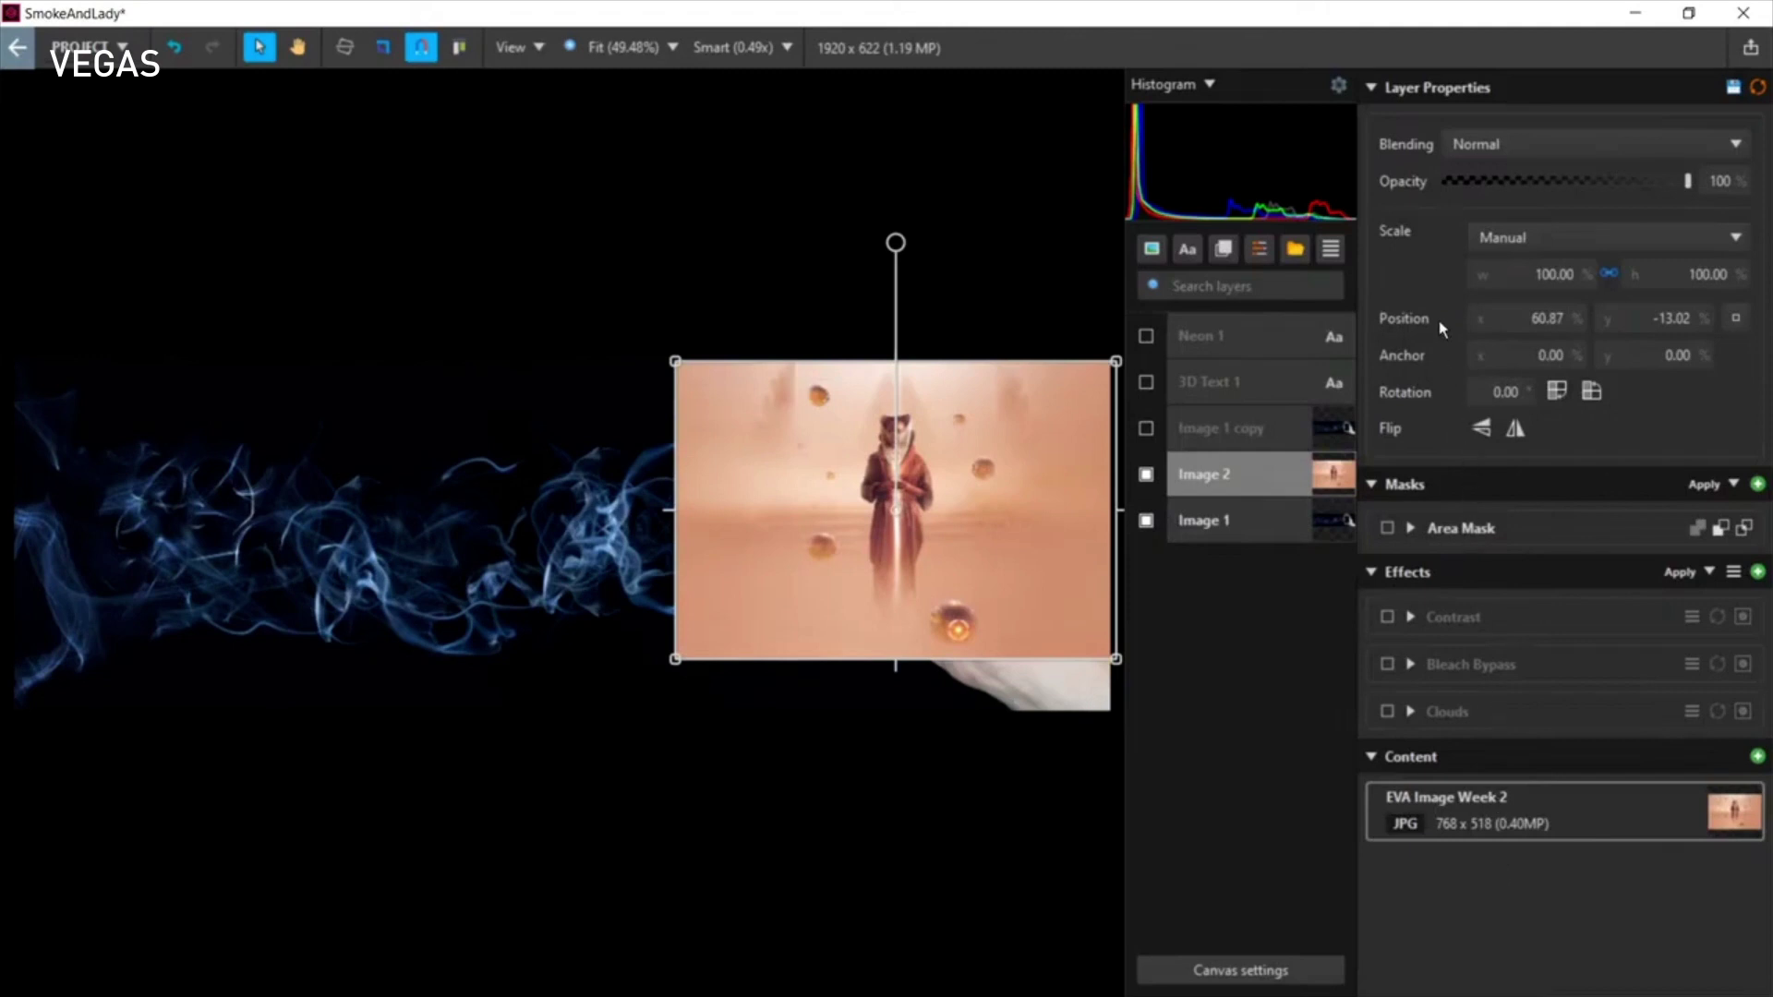
Step: Collapse the Masks, Effects and Layer Properties sections of the Image 2 layer
left_click(1372, 485)
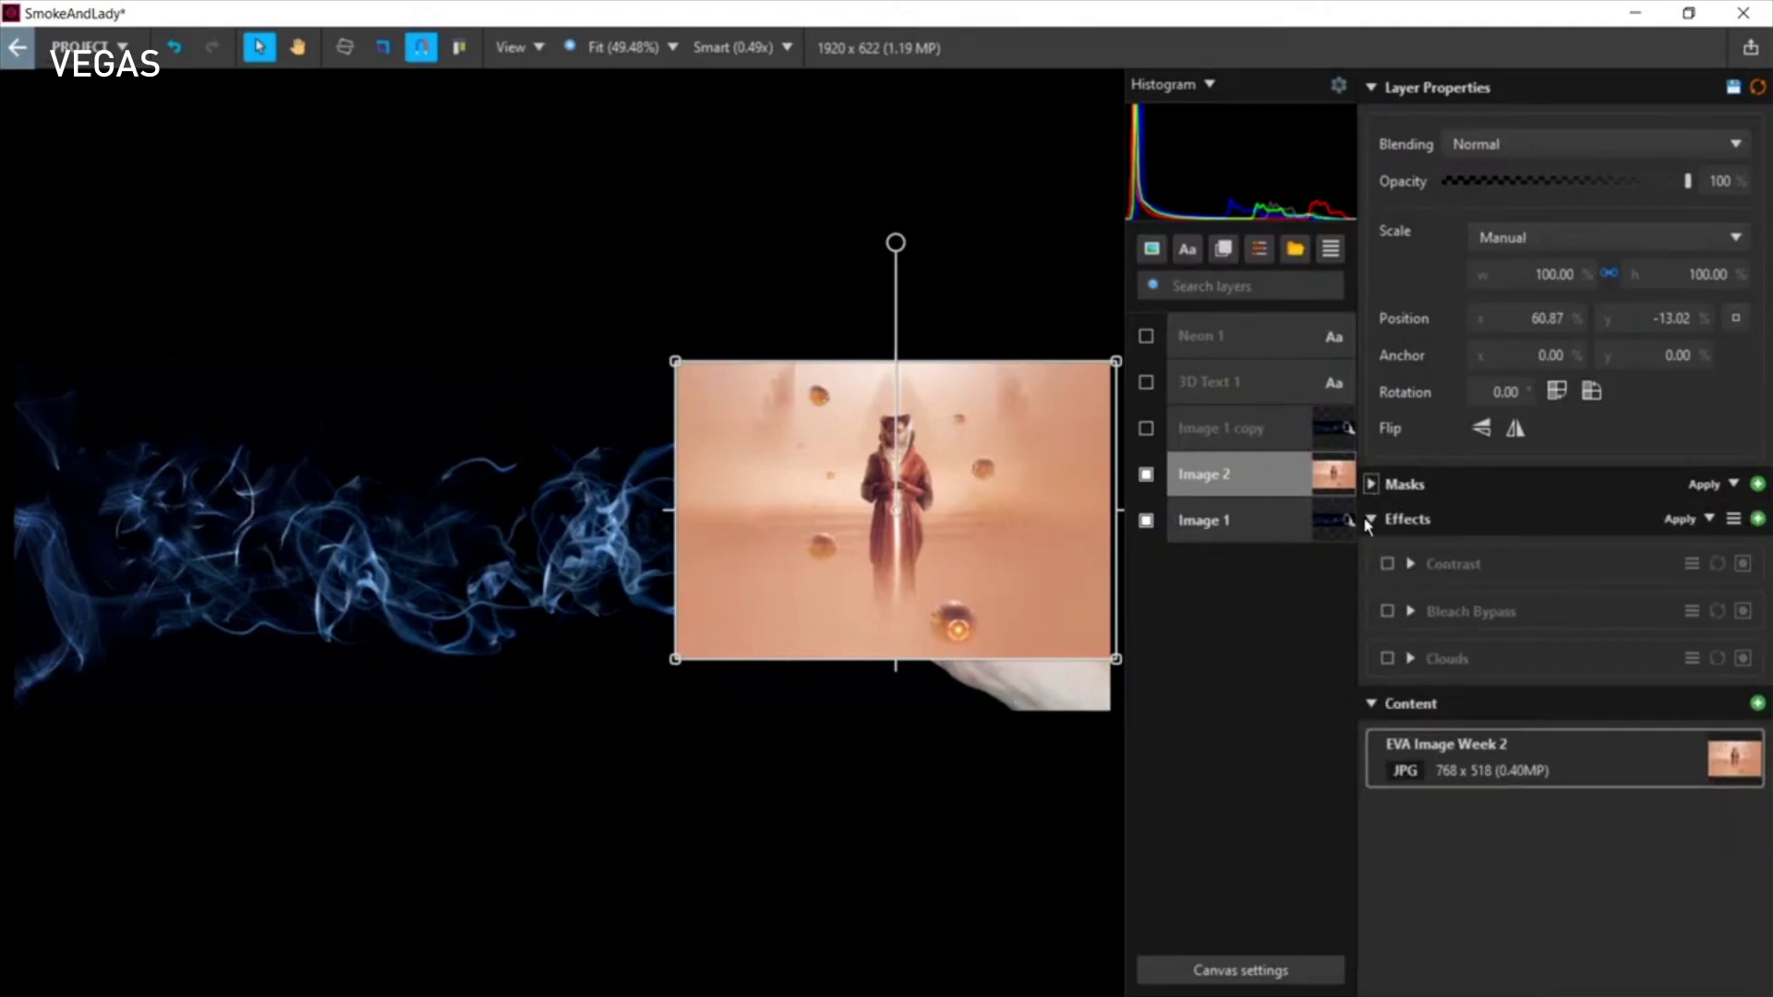
left_click(1370, 520)
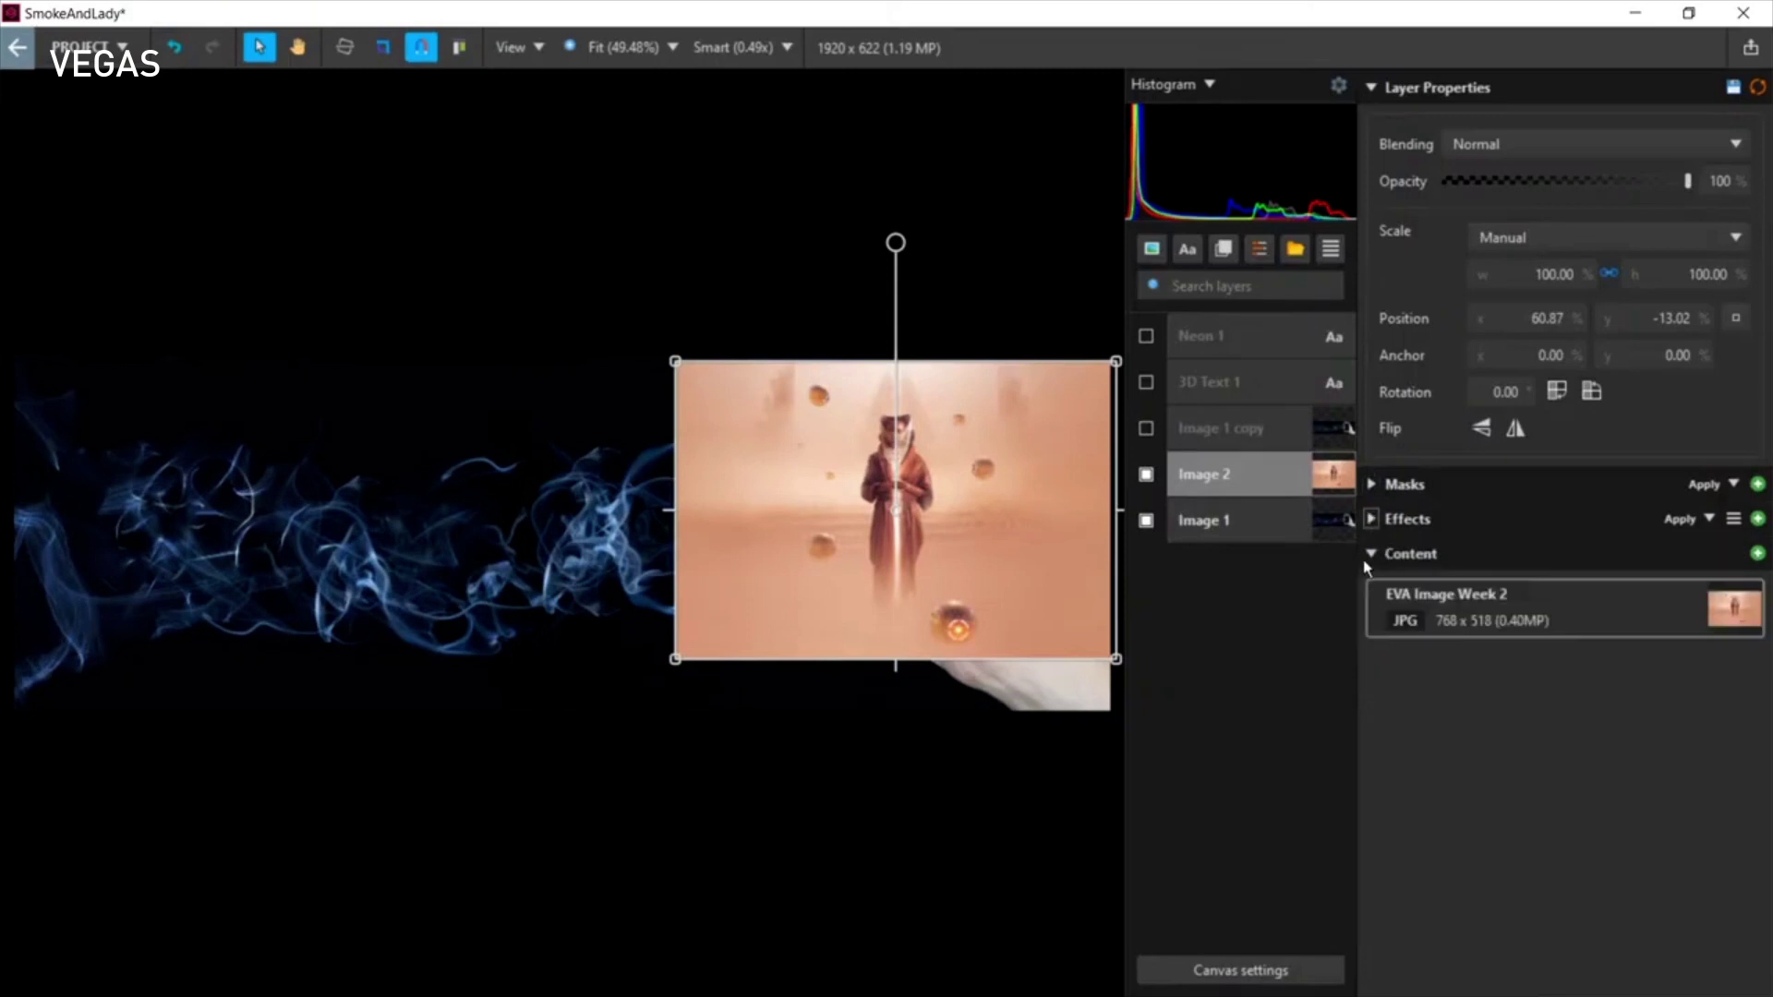
left_click(1373, 88)
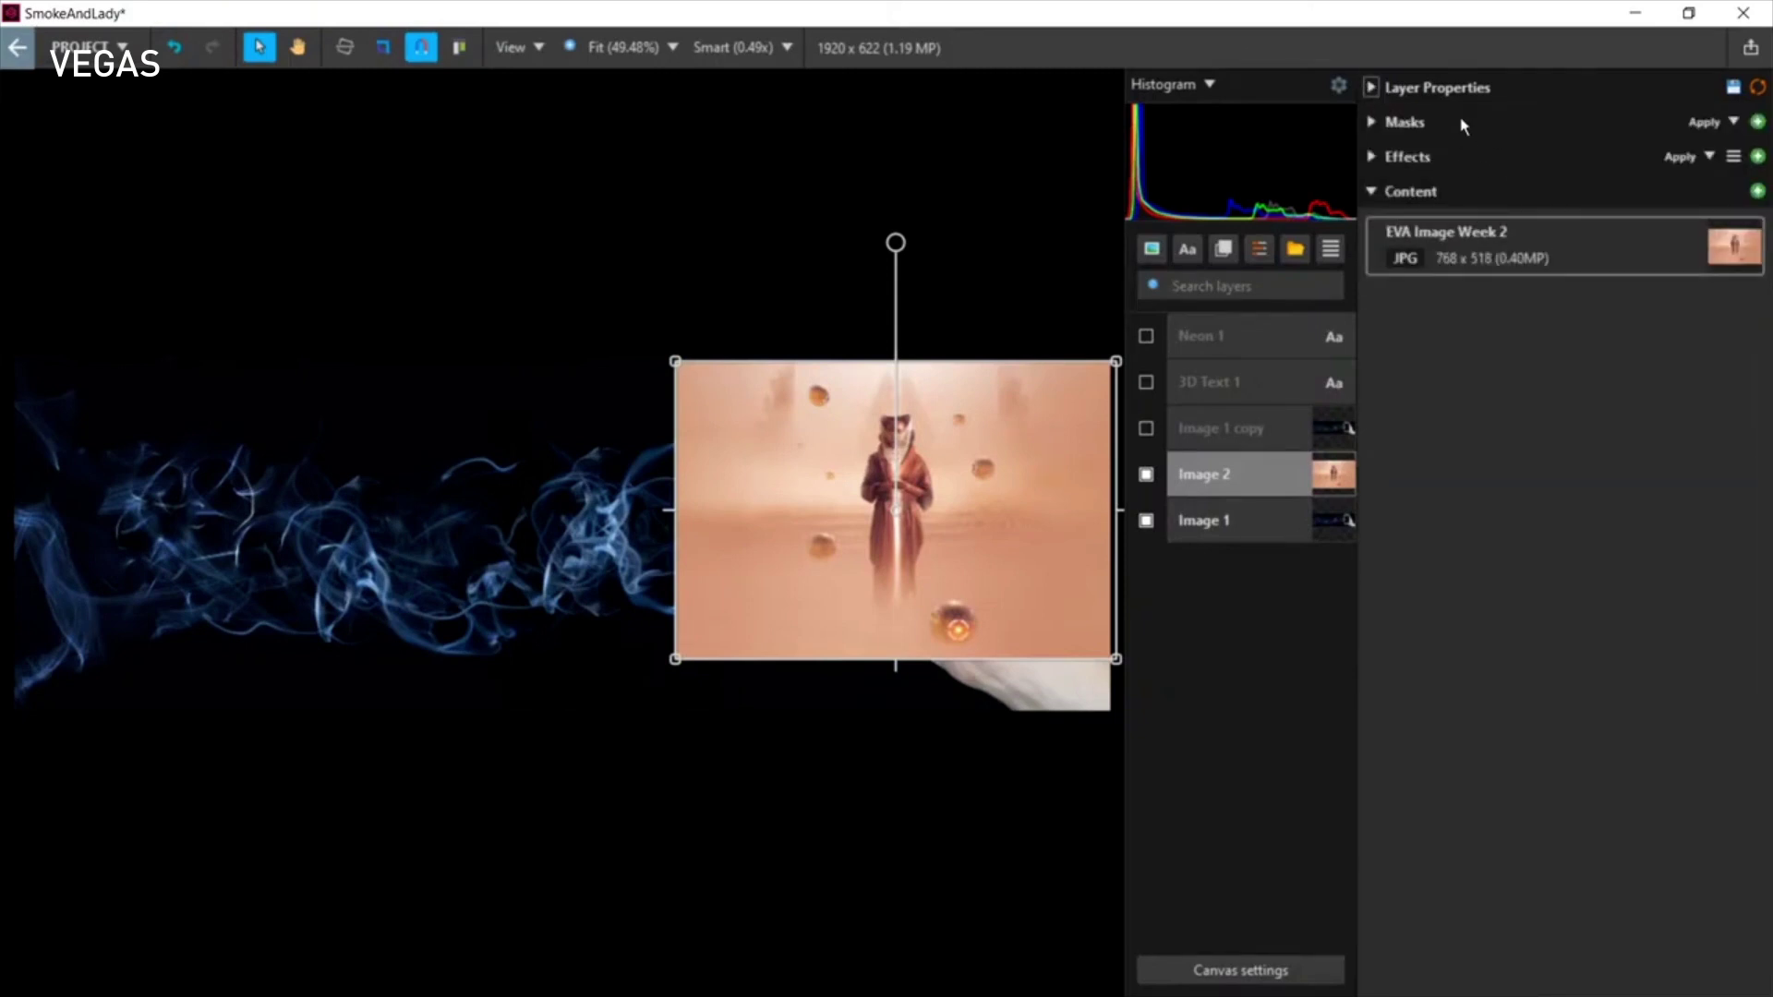
Step: Try the Add, Color burn and Overlay blending modes on the Image 2 layer, restore Normal, and collapse its Layer Properties
left_click(1373, 88)
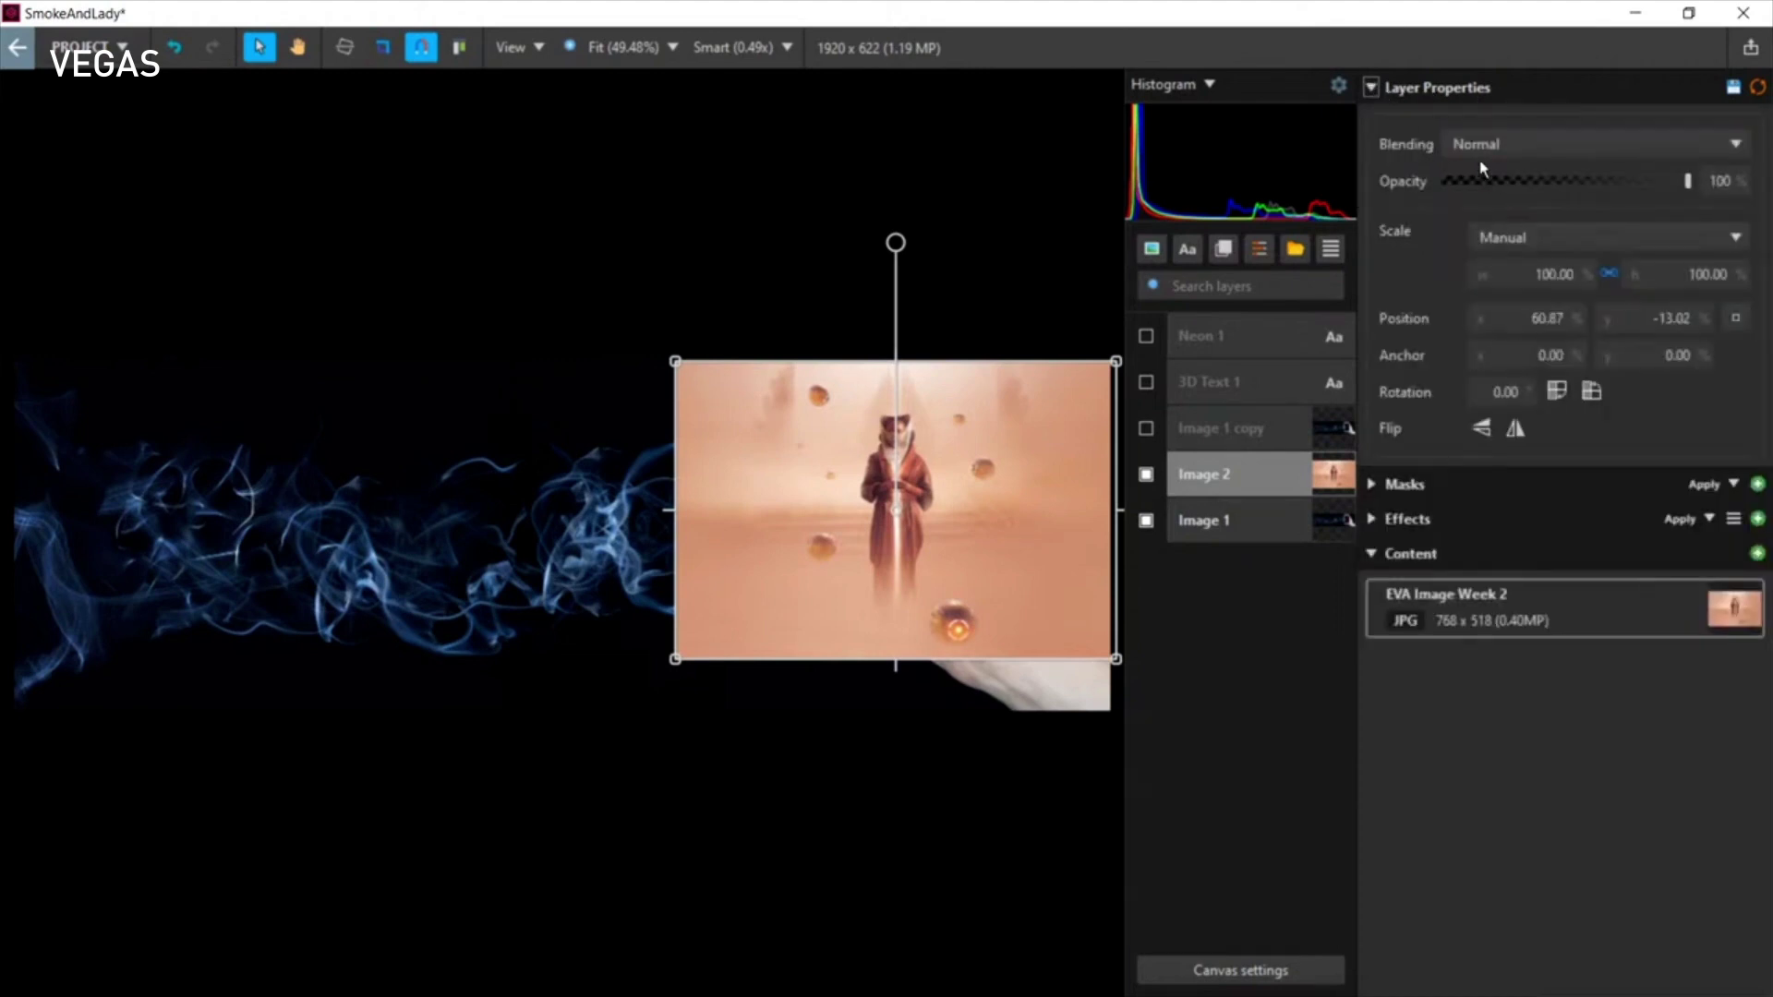
left_click(1513, 147)
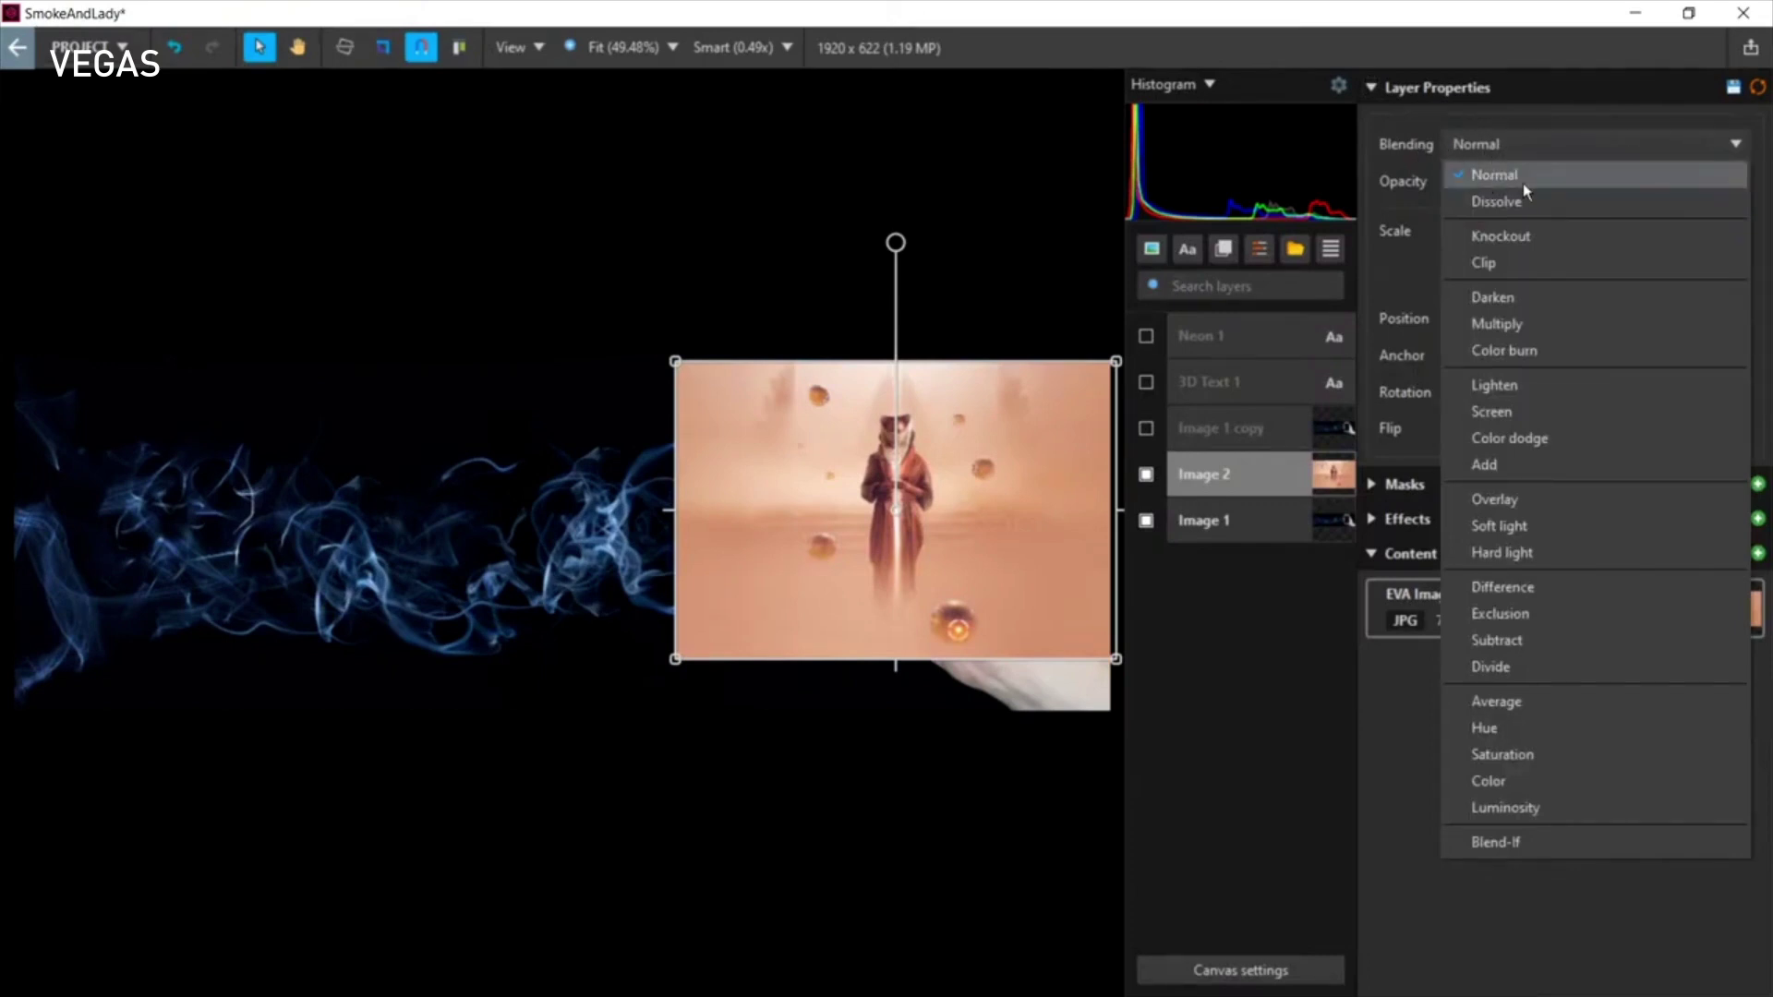
left_click(1492, 467)
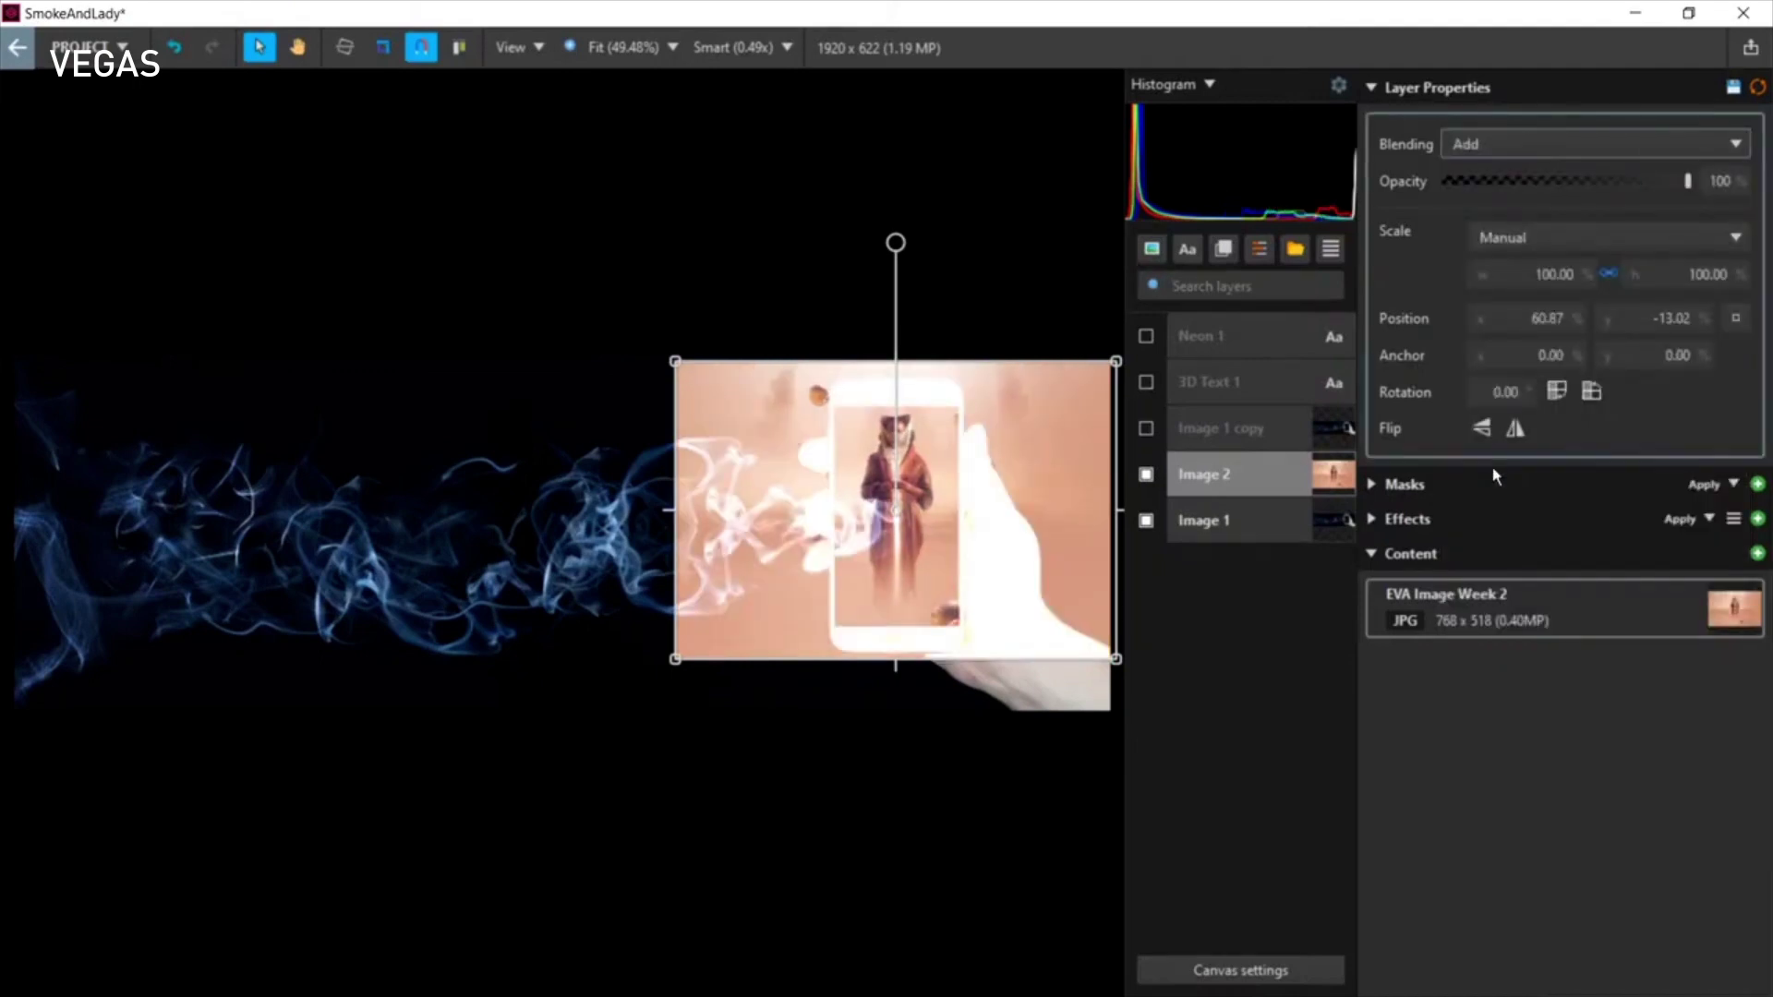
left_click(1485, 147)
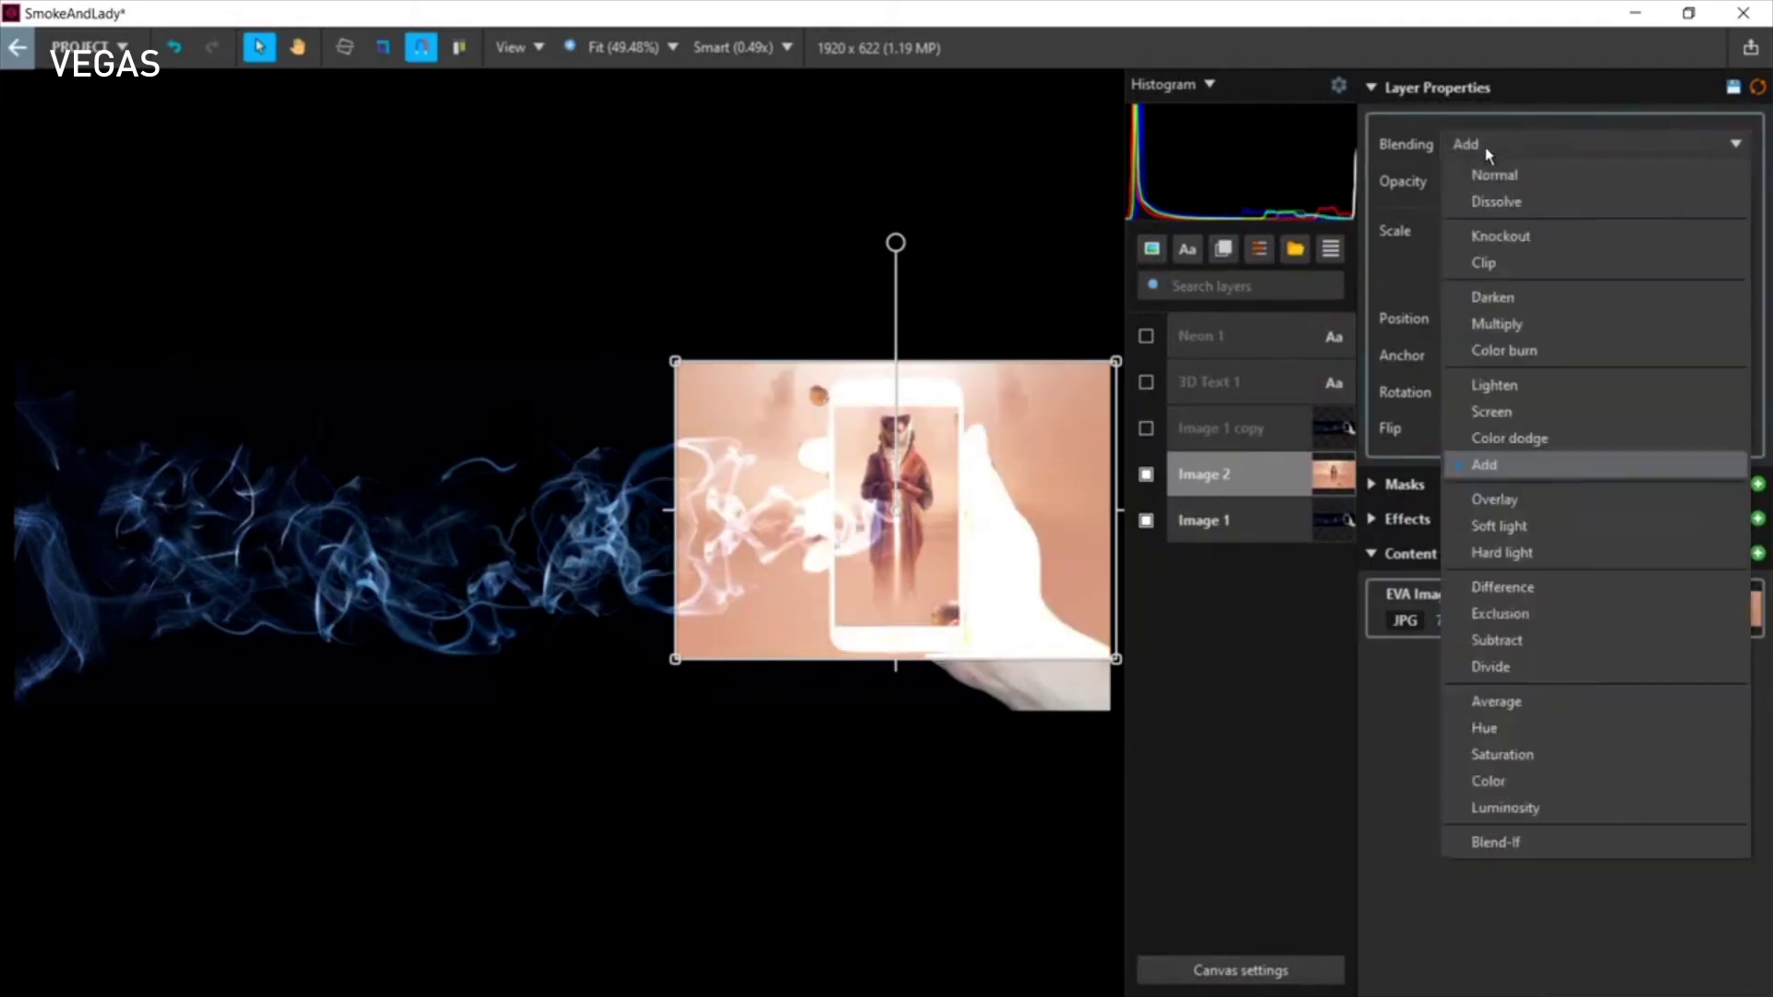
left_click(1497, 353)
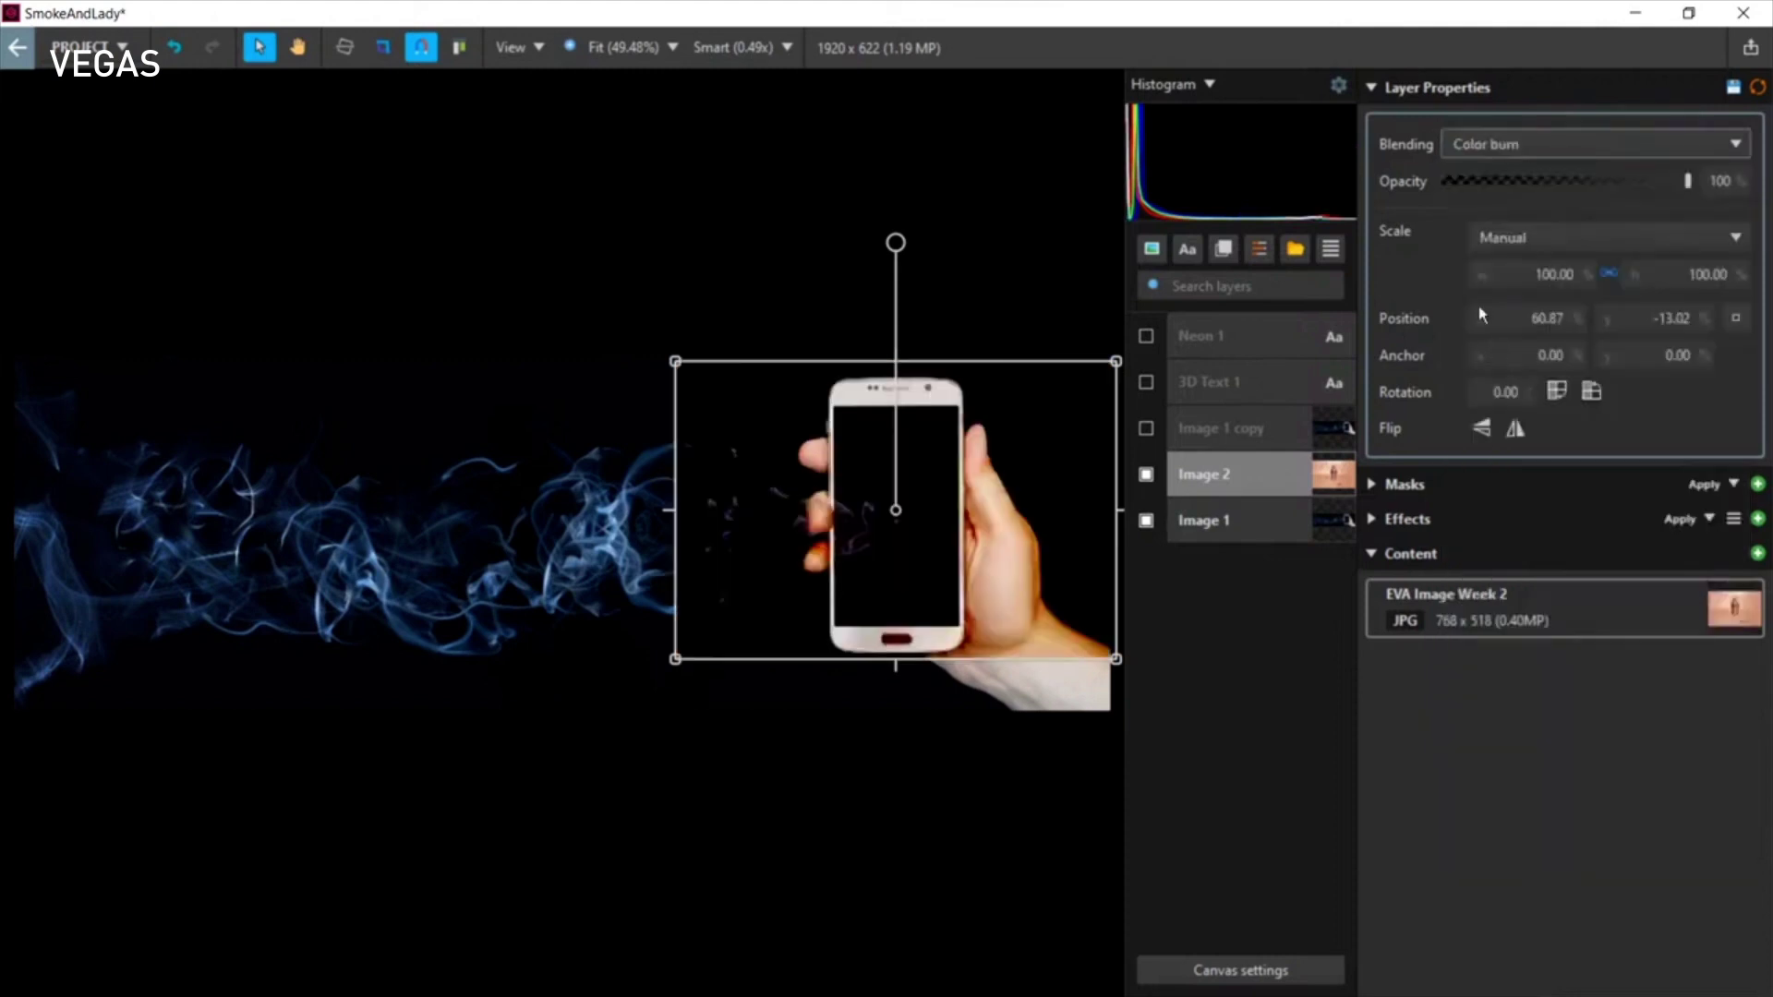
left_click(1494, 143)
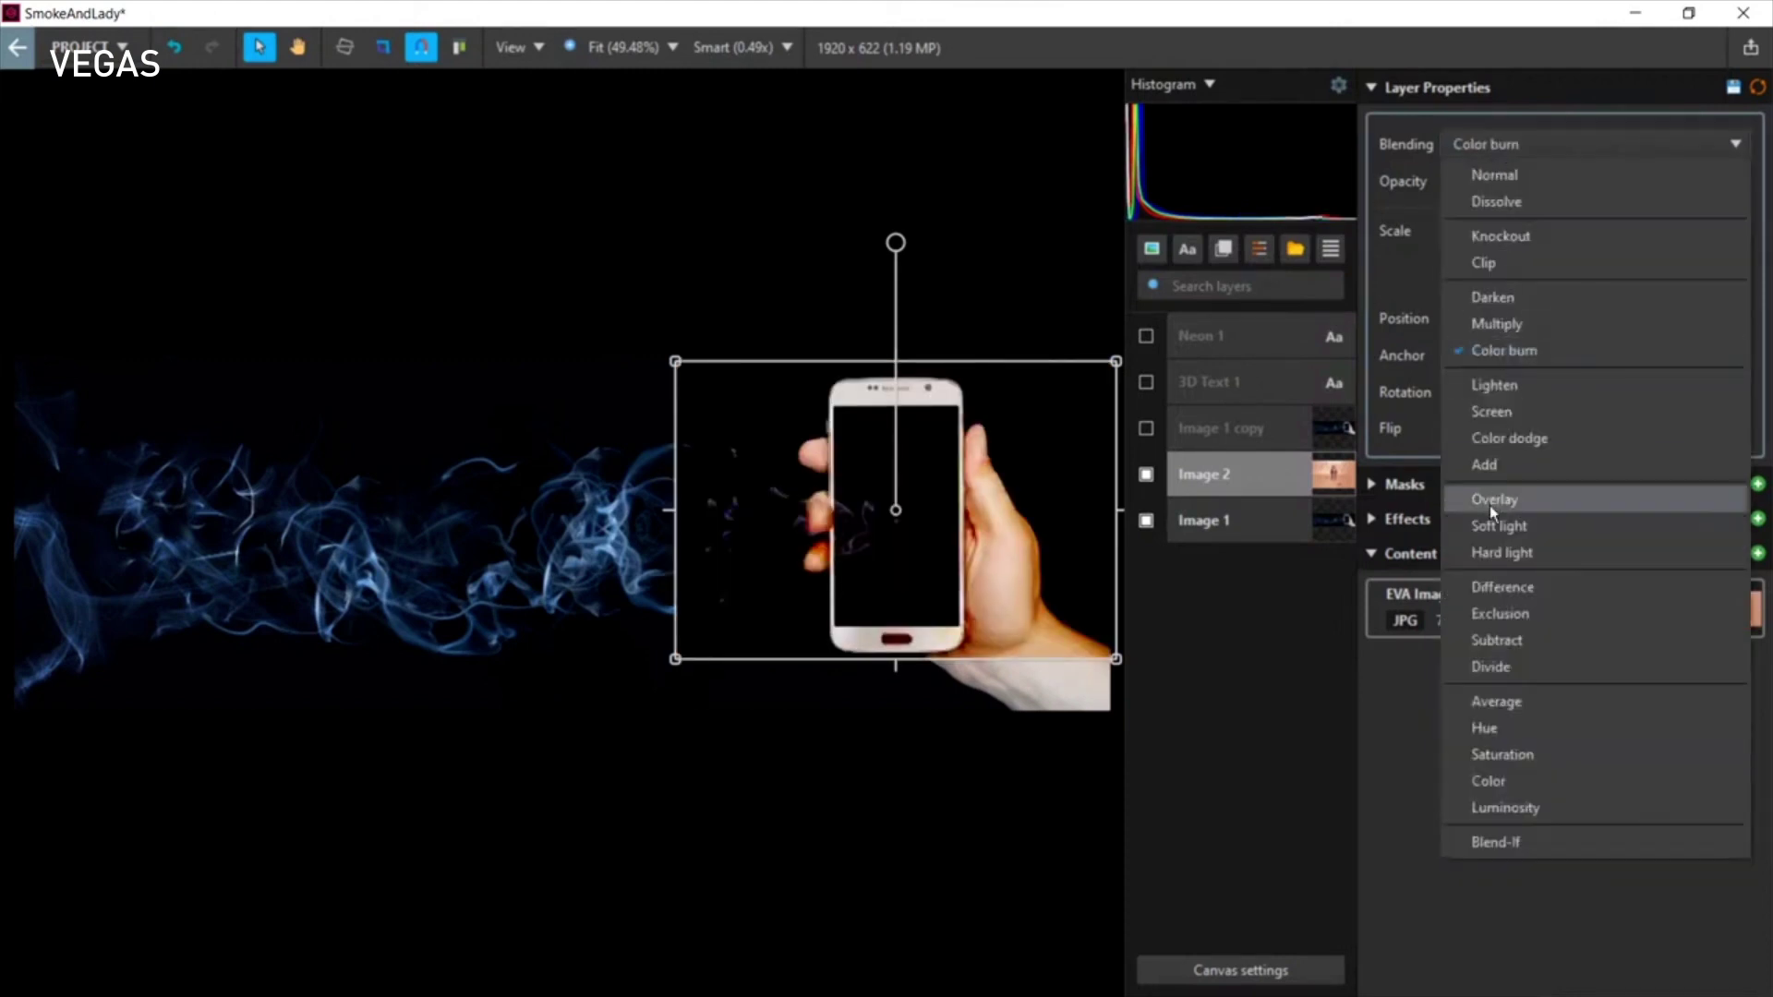
left_click(1489, 503)
left_click(1483, 143)
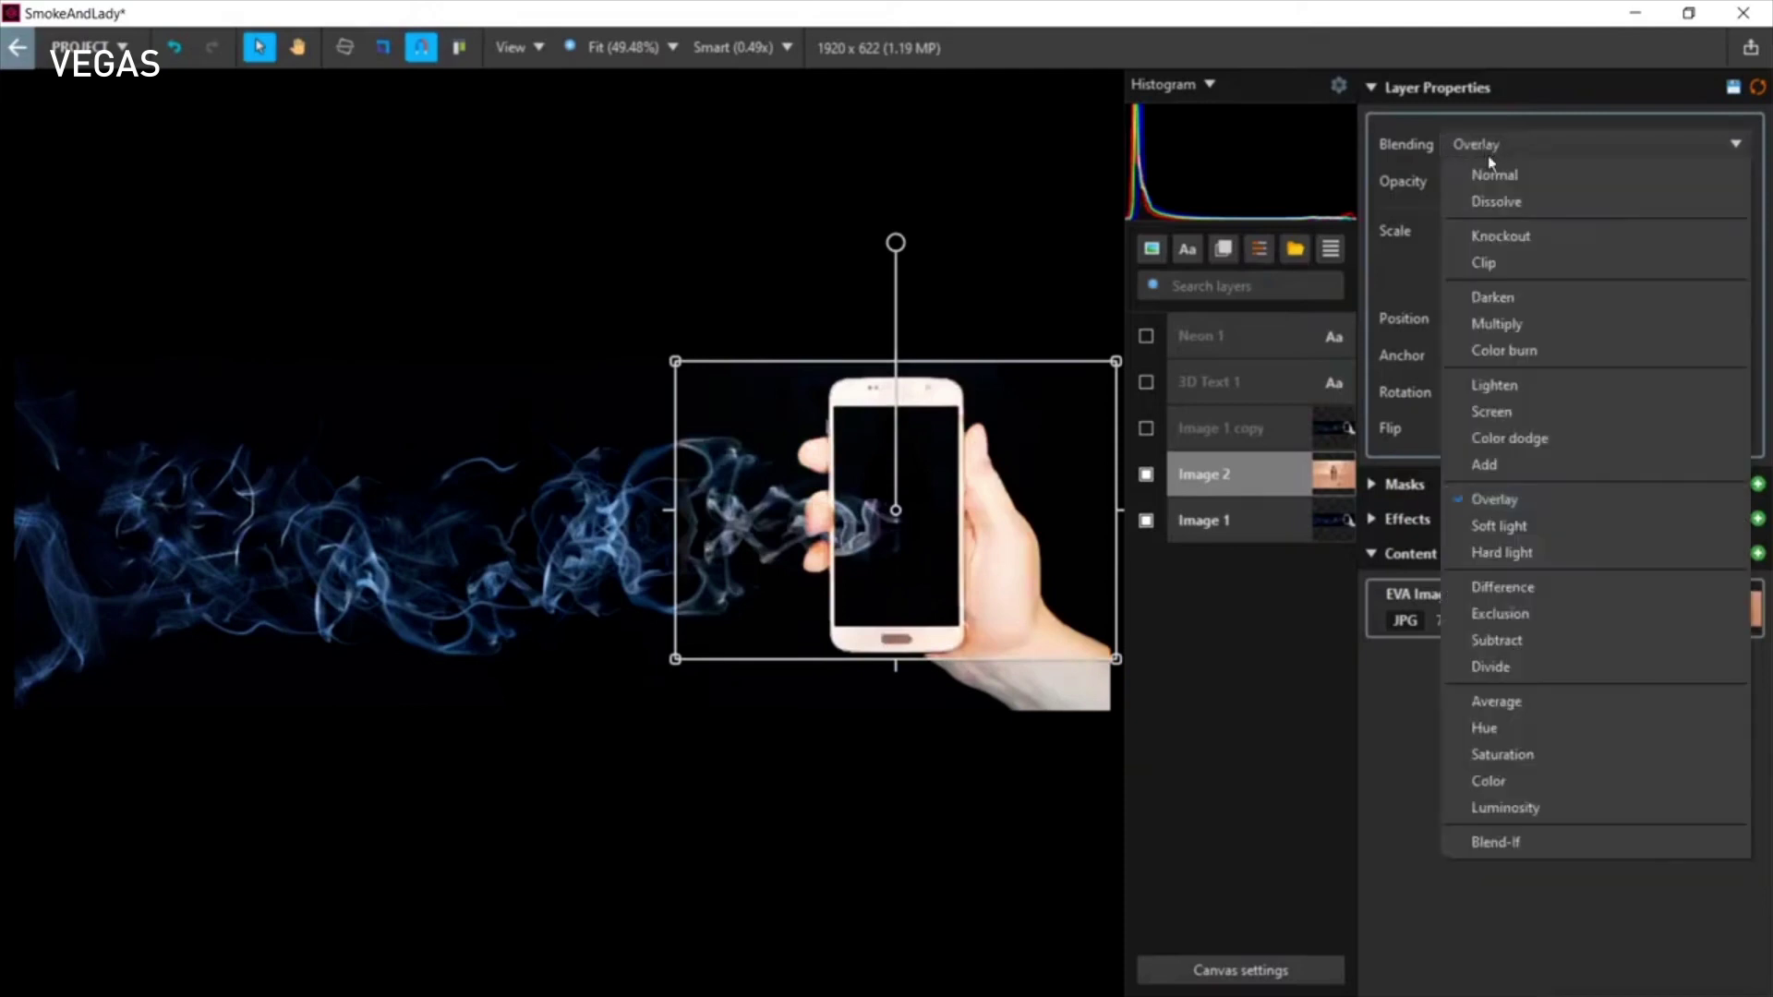
left_click(1491, 174)
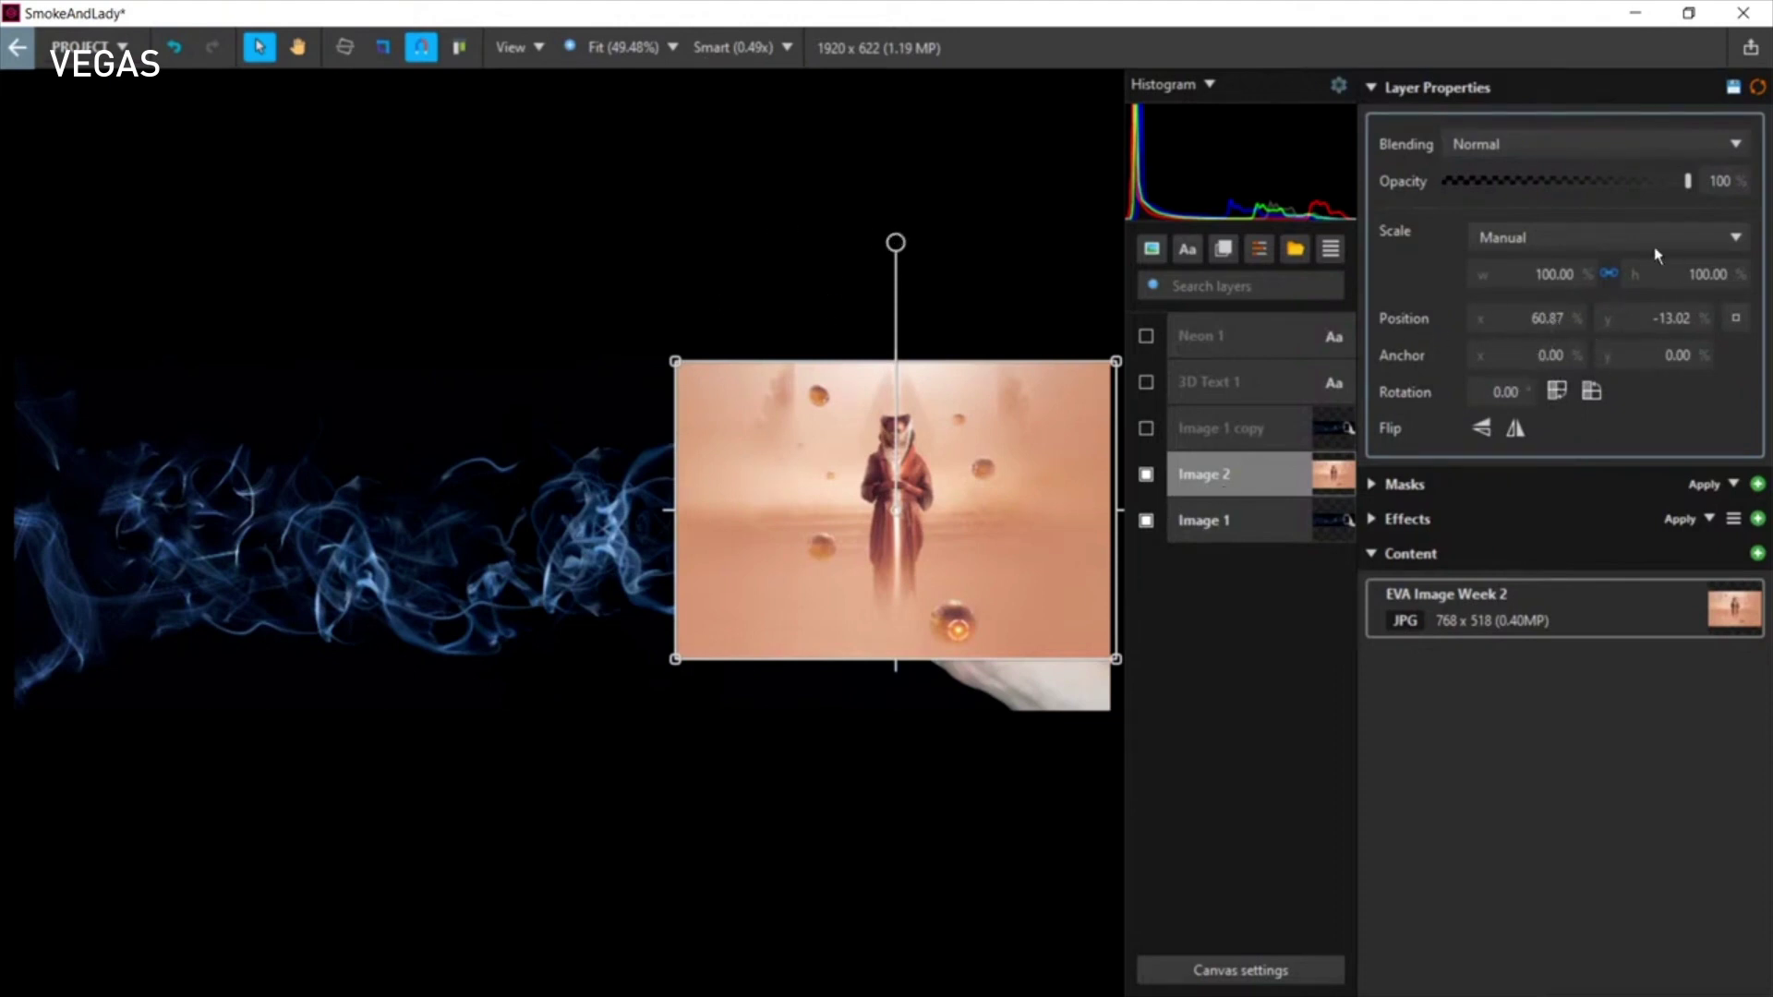
left_click(1374, 89)
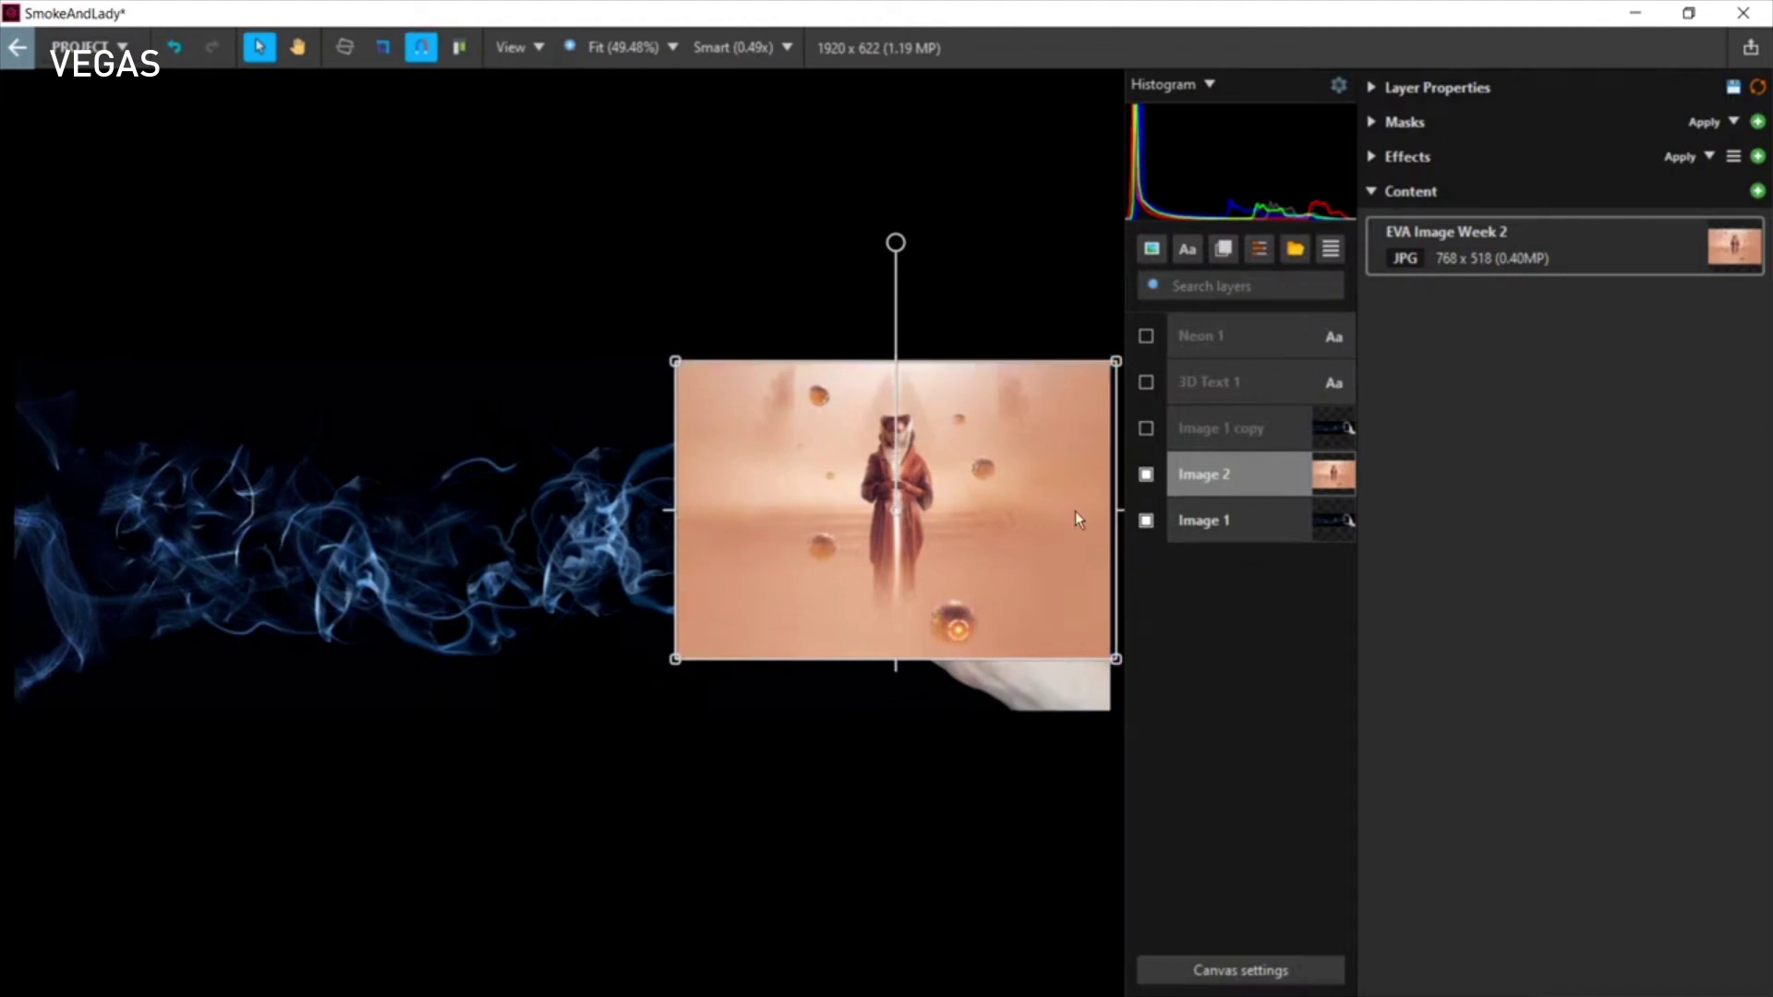
Step: Review the mask types available for the Image 2 layer and enable its existing Area Mask with the mask settings expanded
left_click(1373, 126)
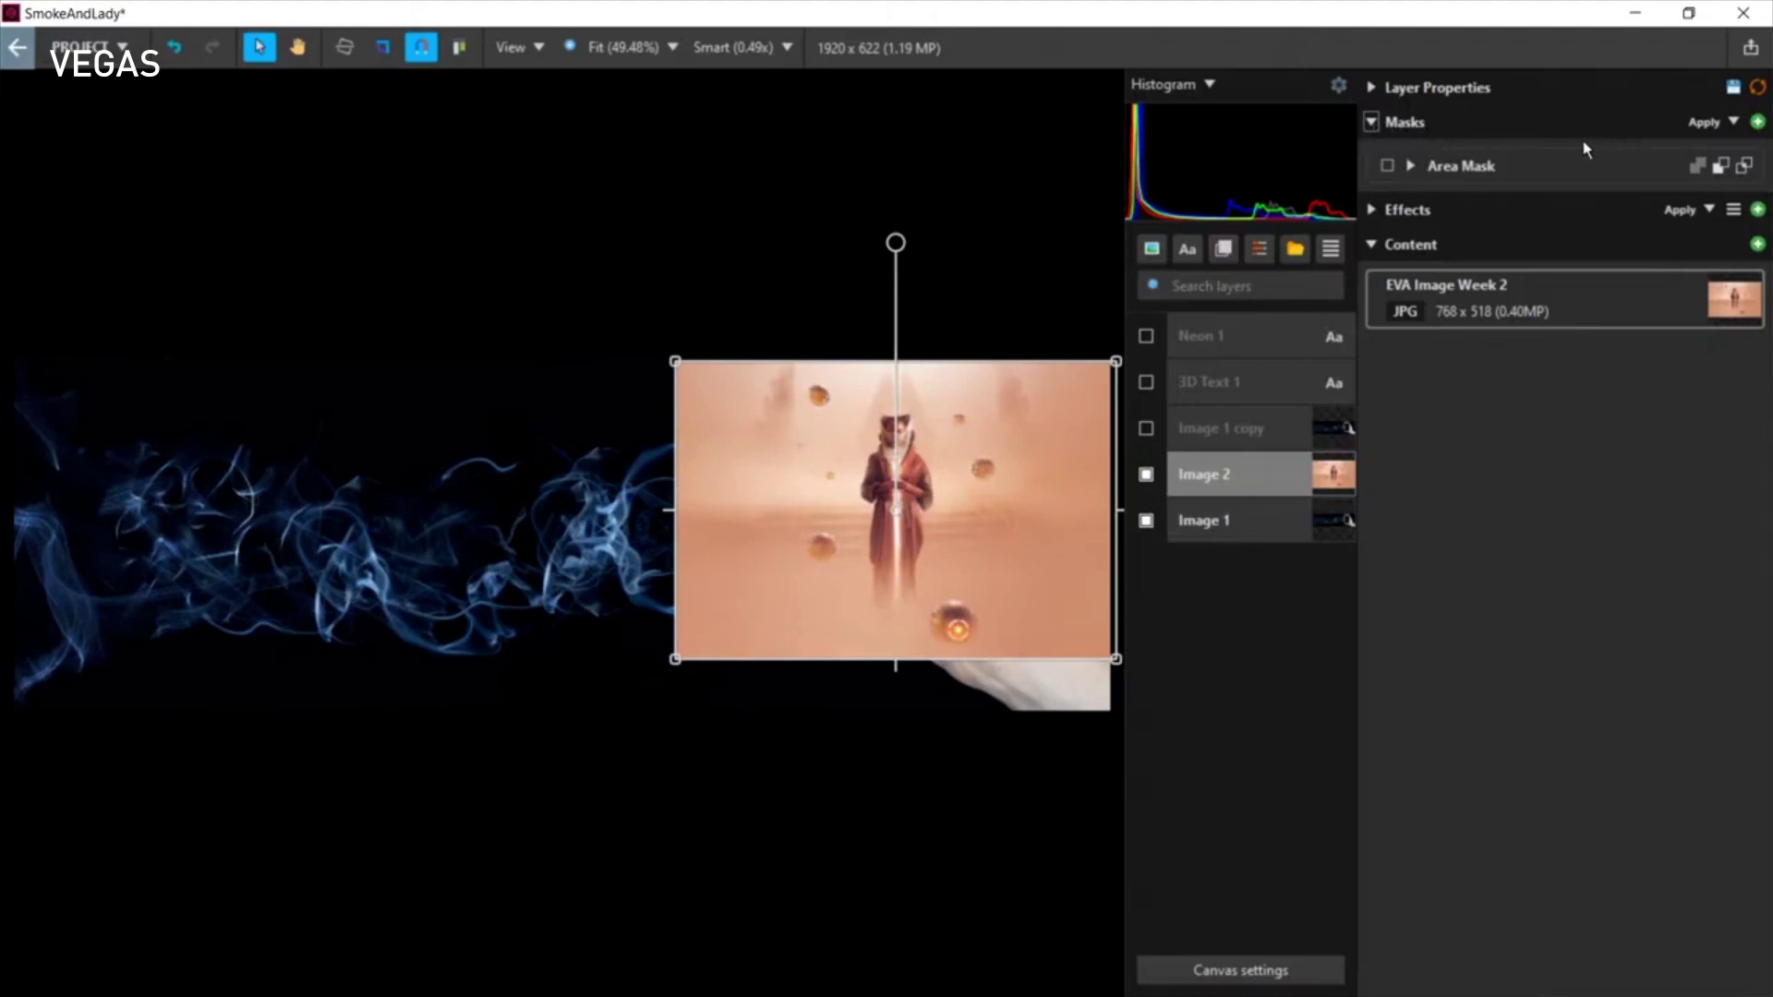
left_click(1758, 122)
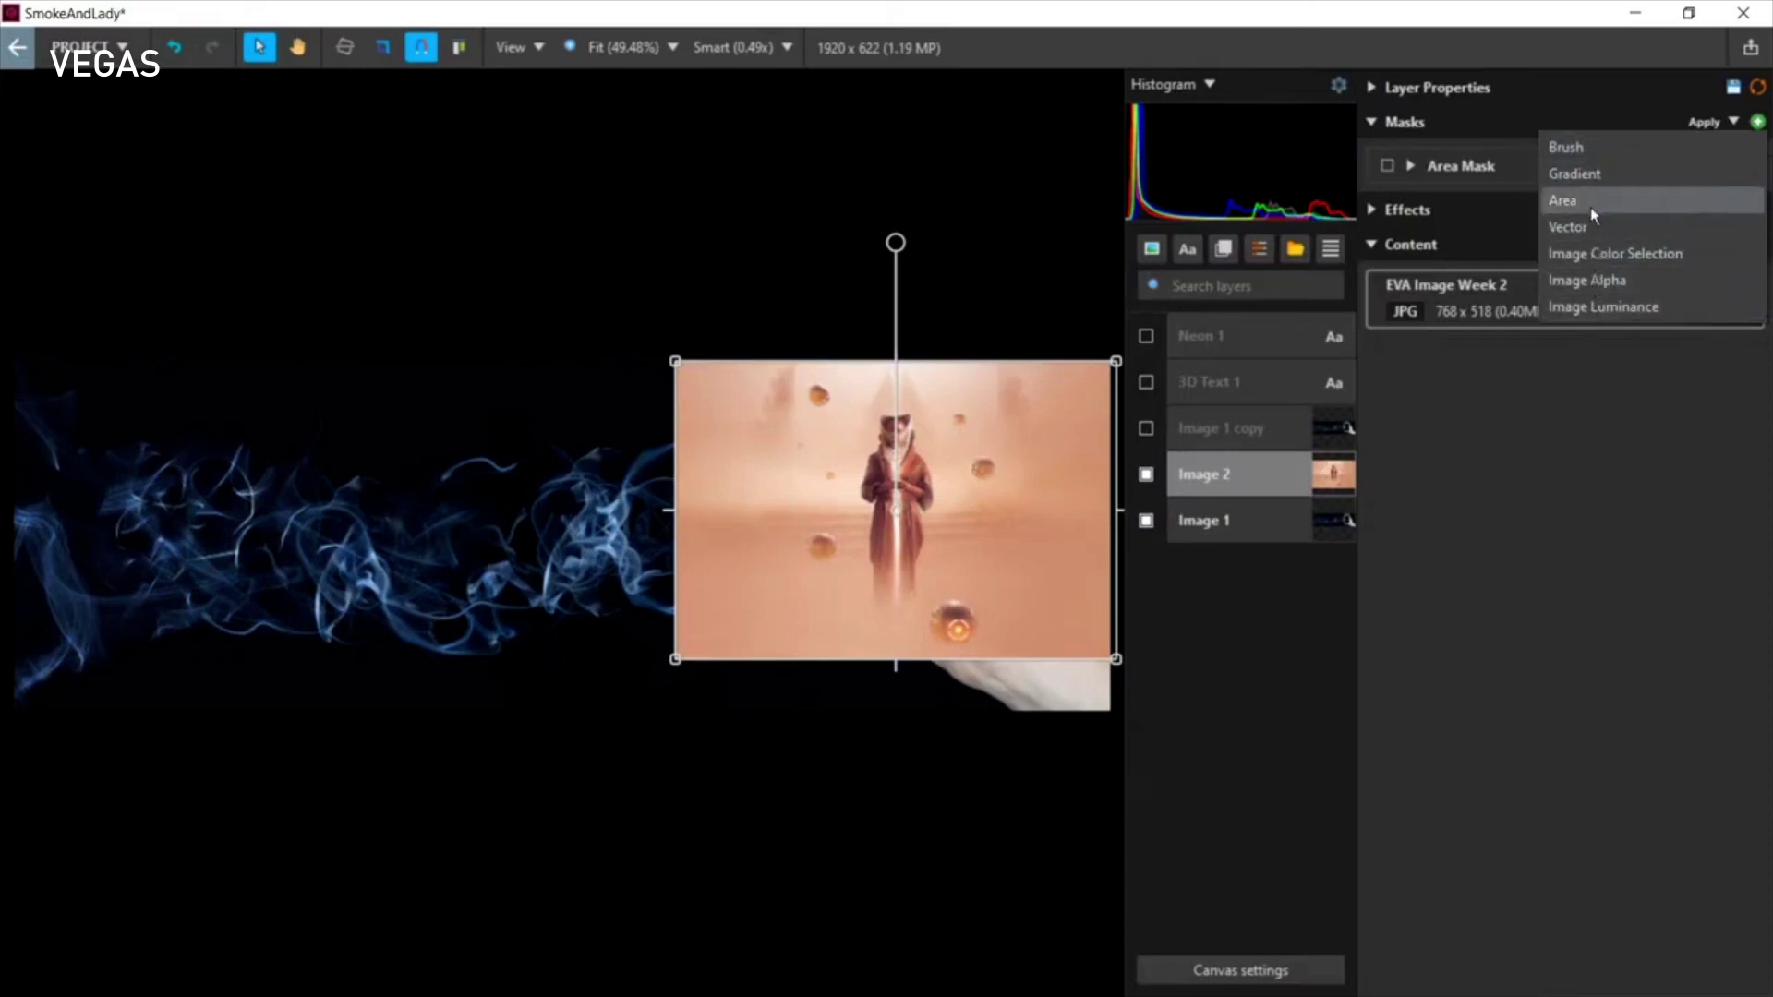
left_click(1496, 17)
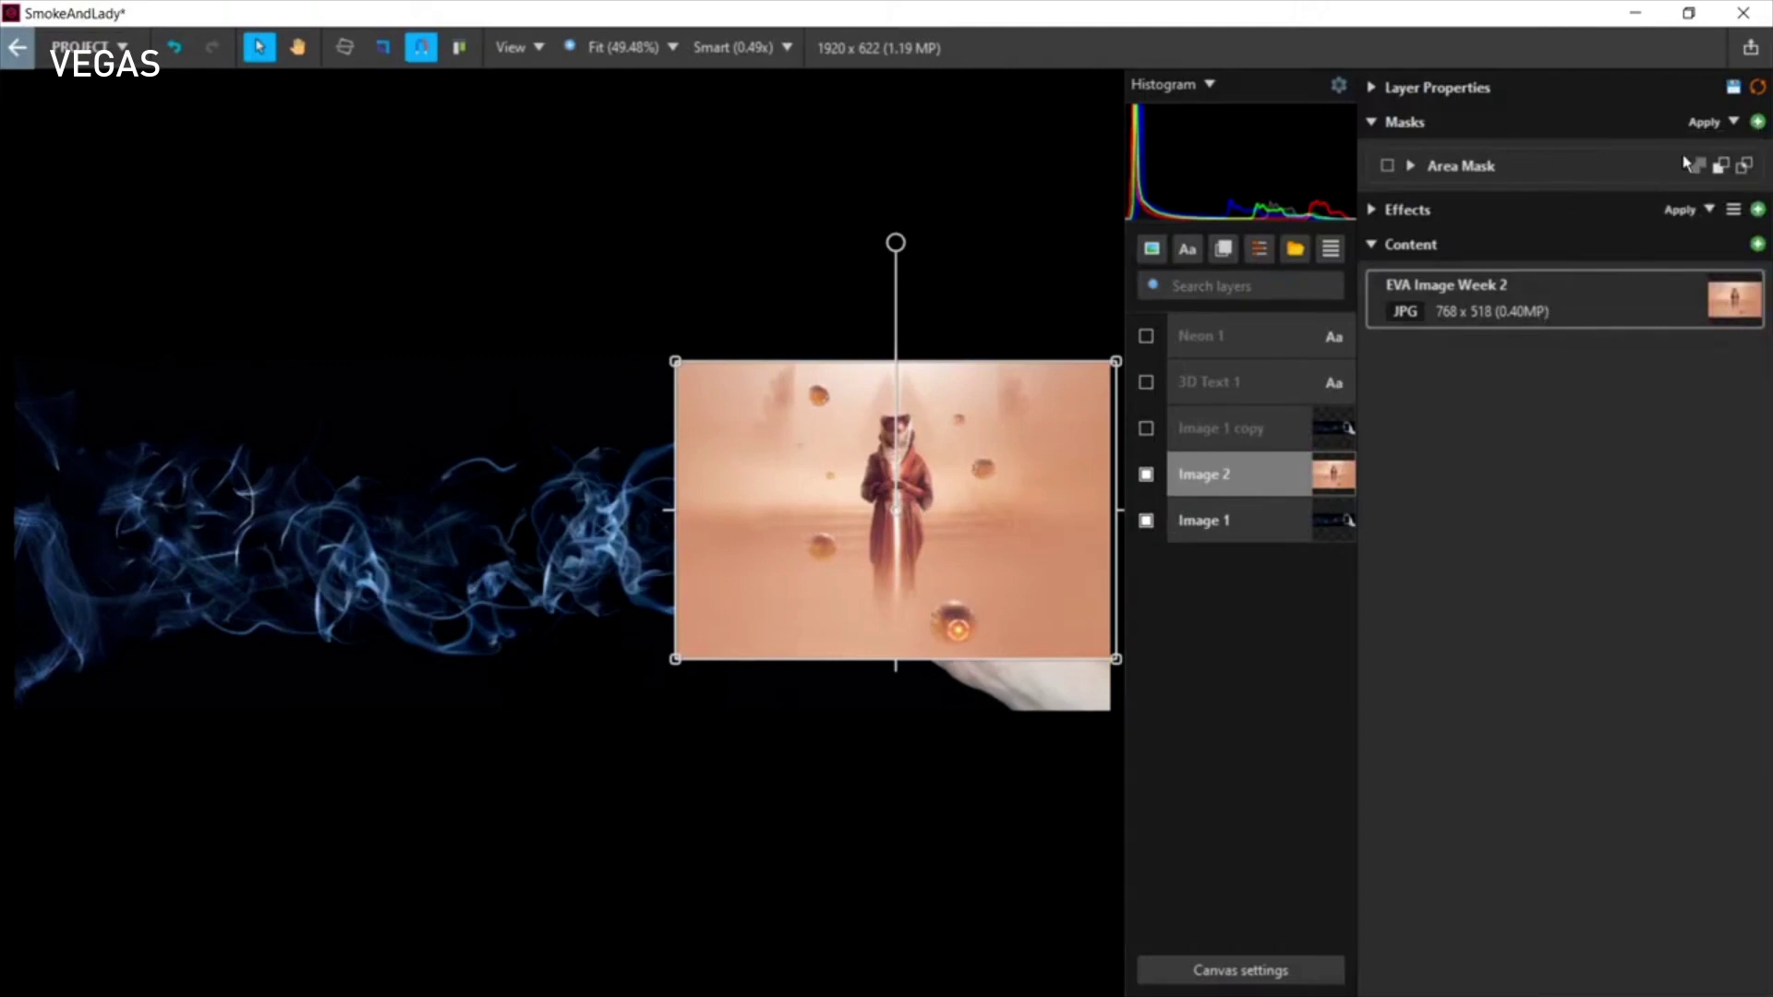
left_click(1410, 166)
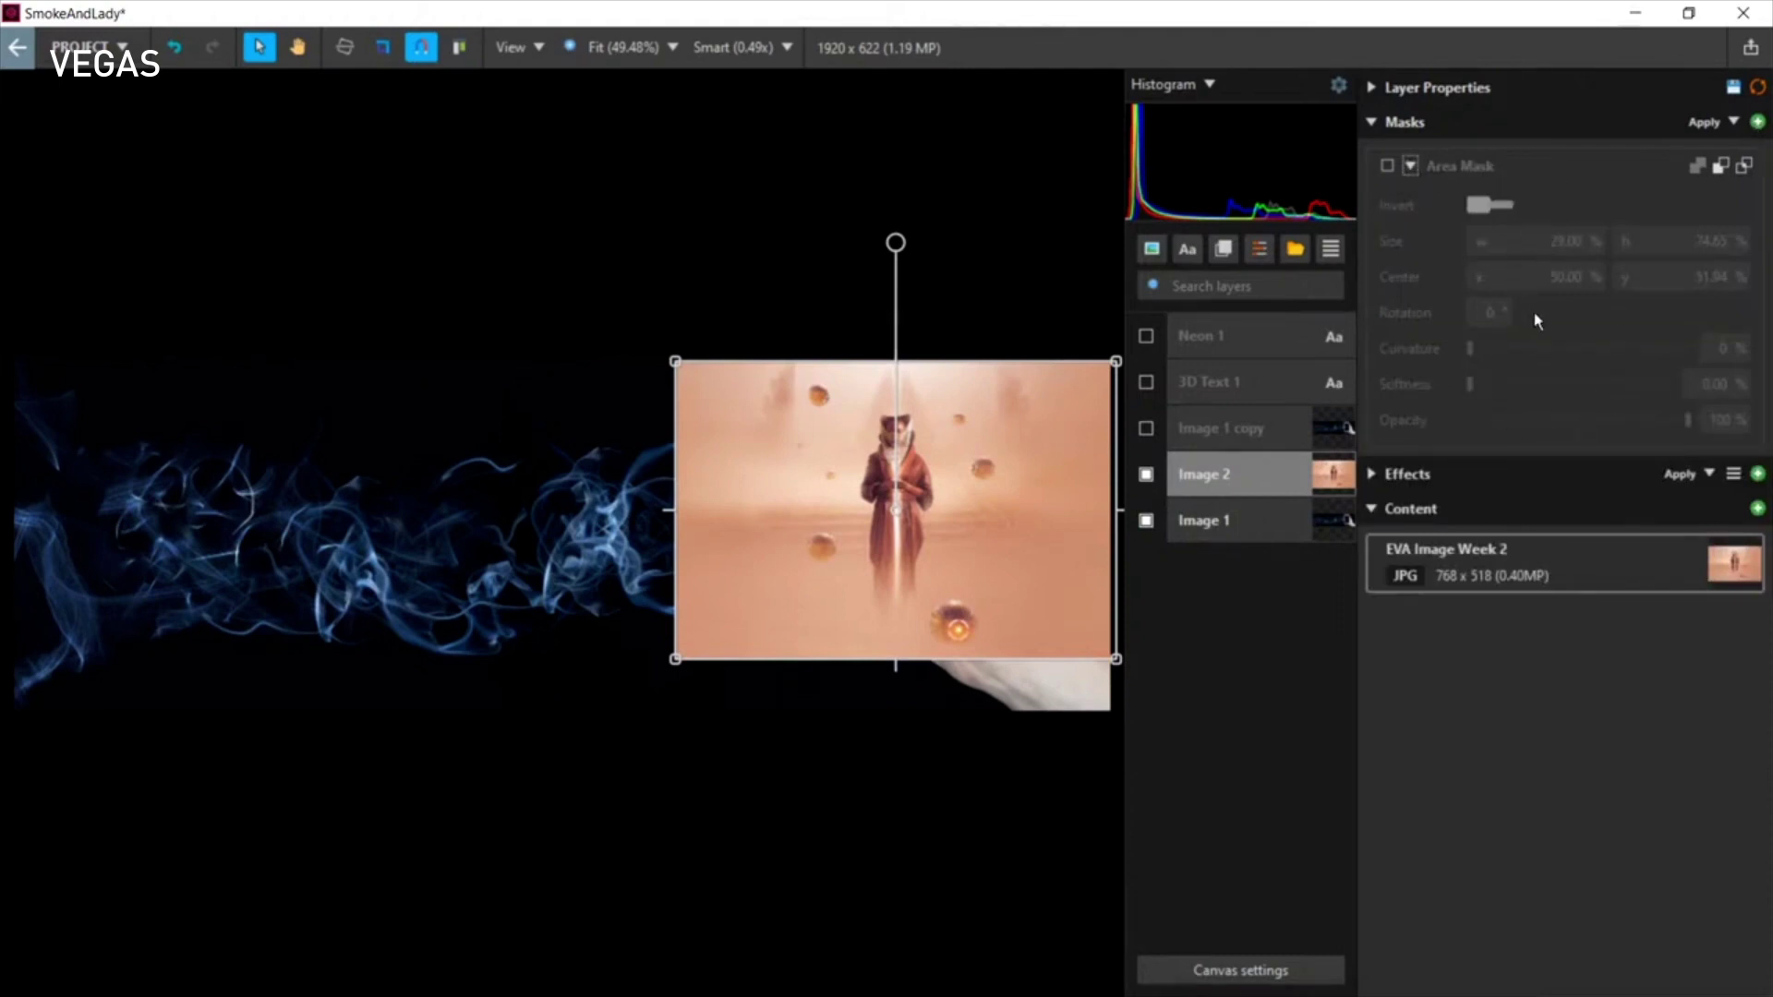
left_click(1387, 167)
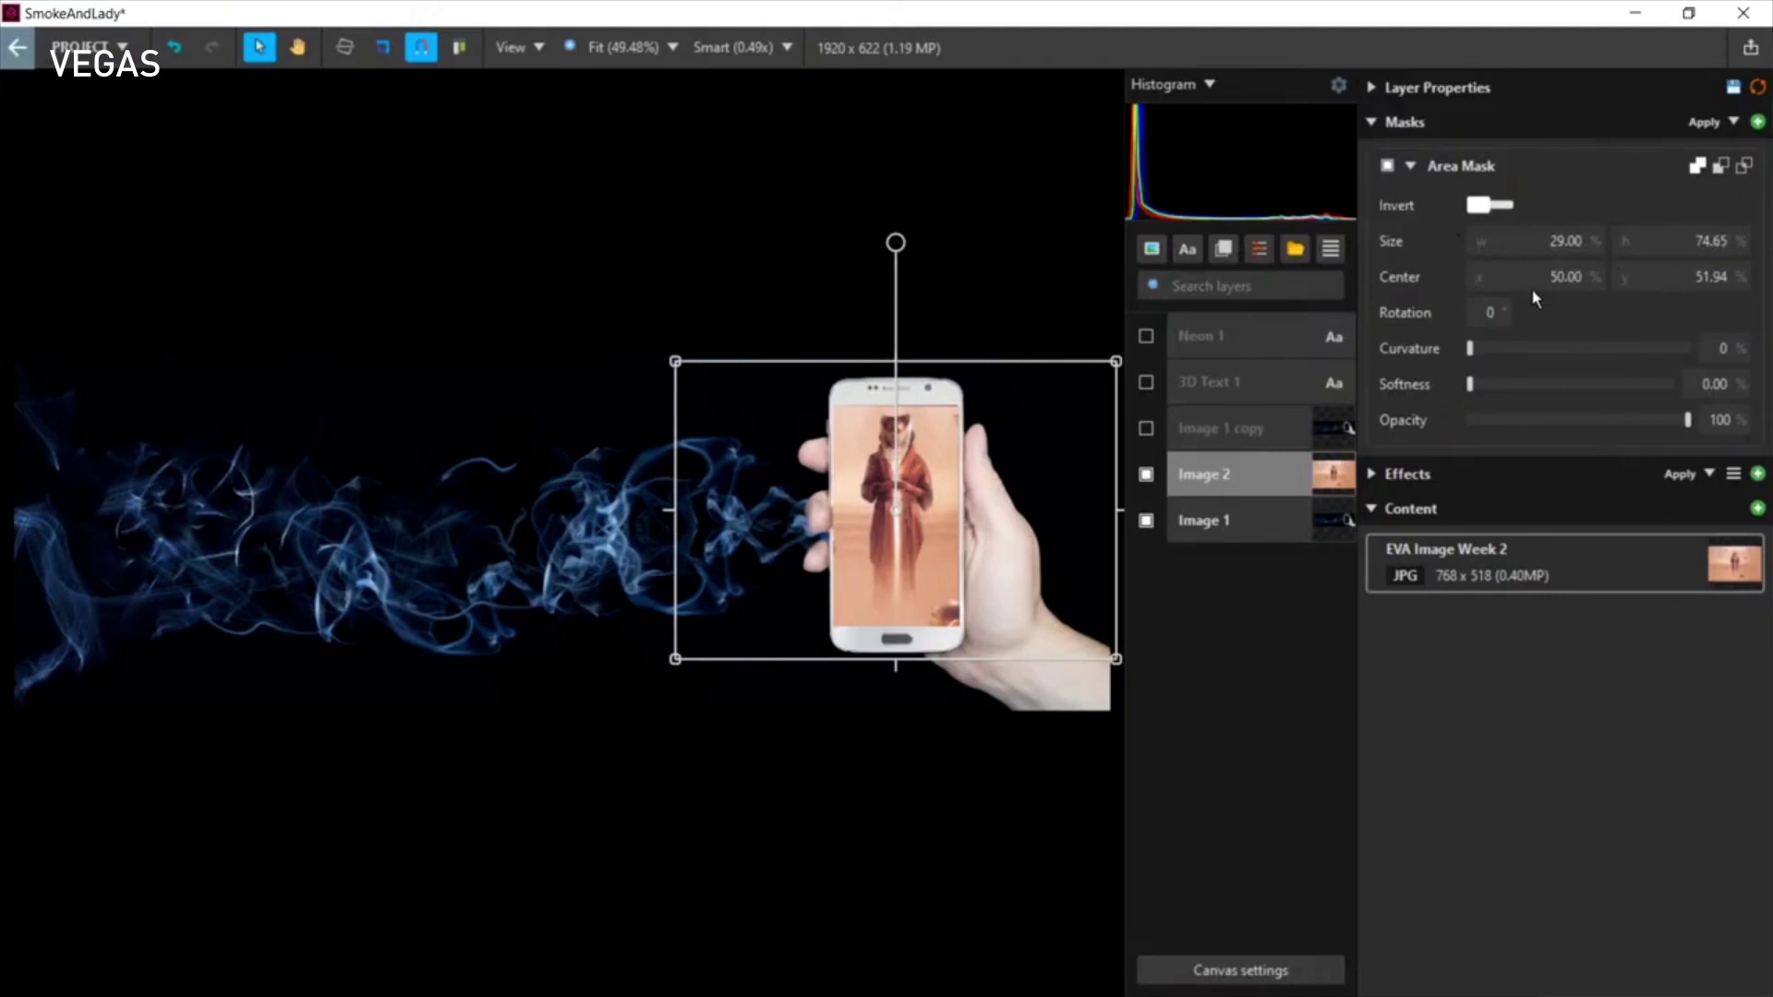
Step: Try inverting Image 2's Area Mask, restore it, and compare the composition with the Image 2 layer hidden and shown
left_click_drag(1470, 348, 1450, 383)
left_click_drag(1689, 423, 1725, 417)
left_click(1483, 207)
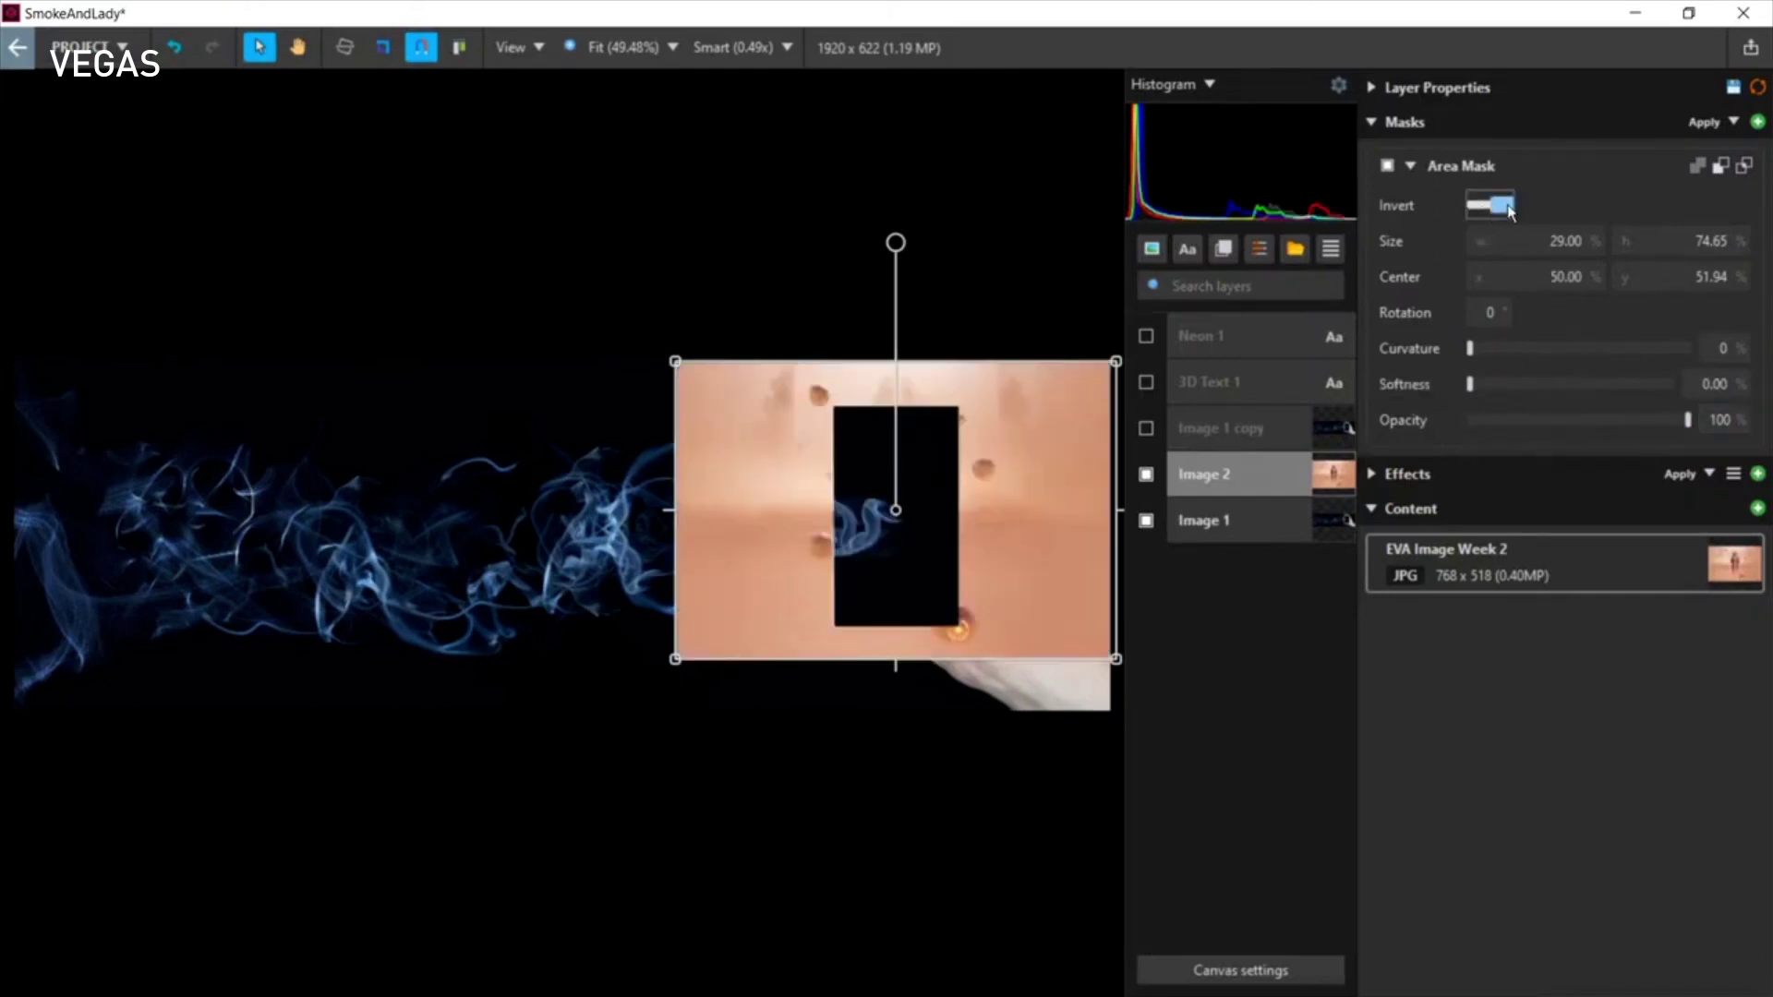
left_click(1506, 207)
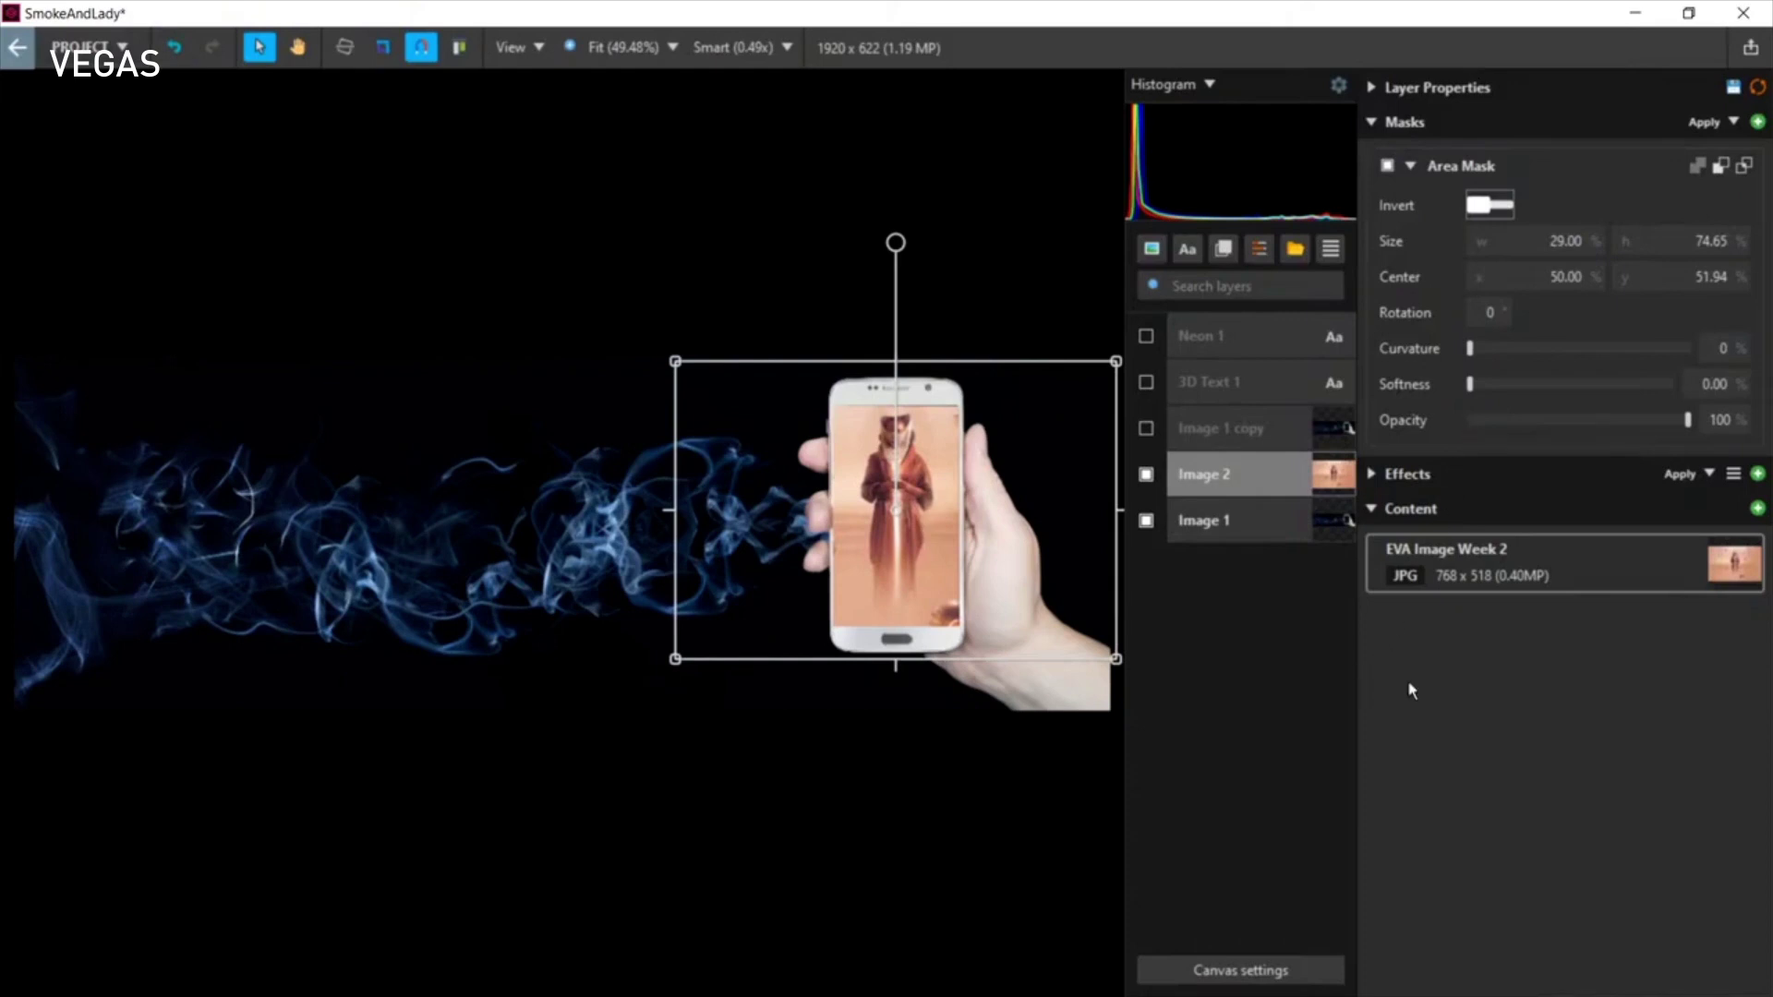
left_click(1146, 474)
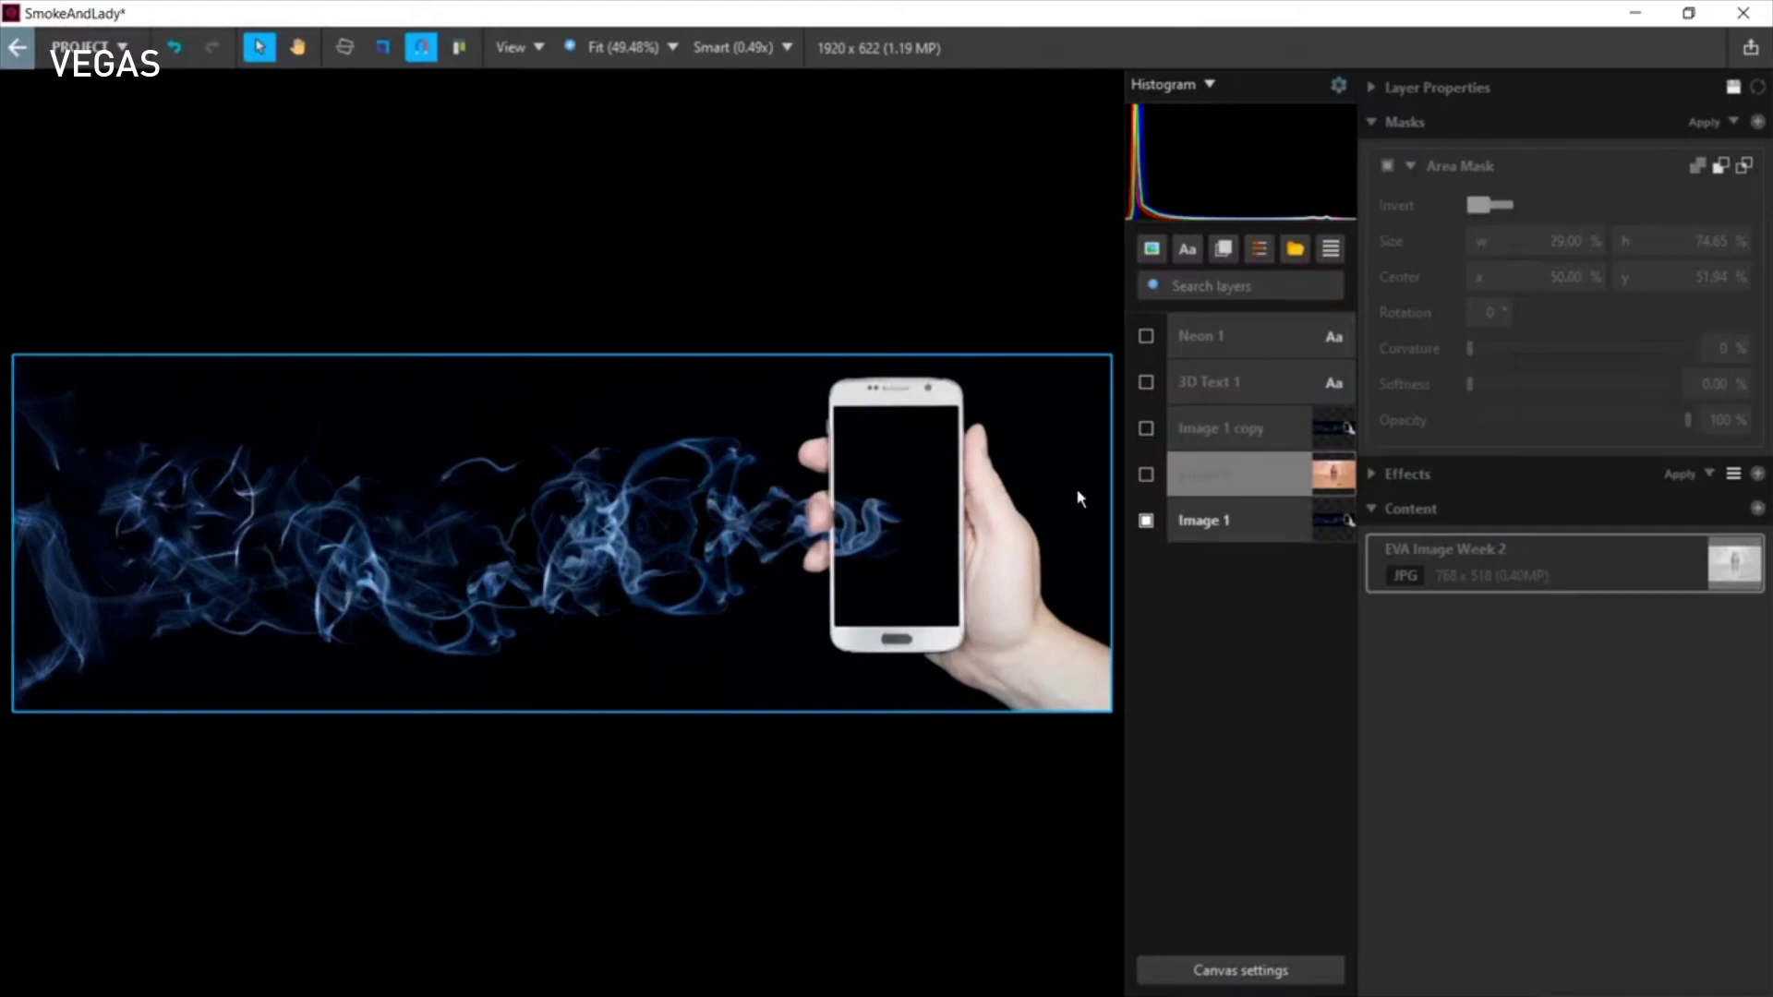
left_click(1146, 474)
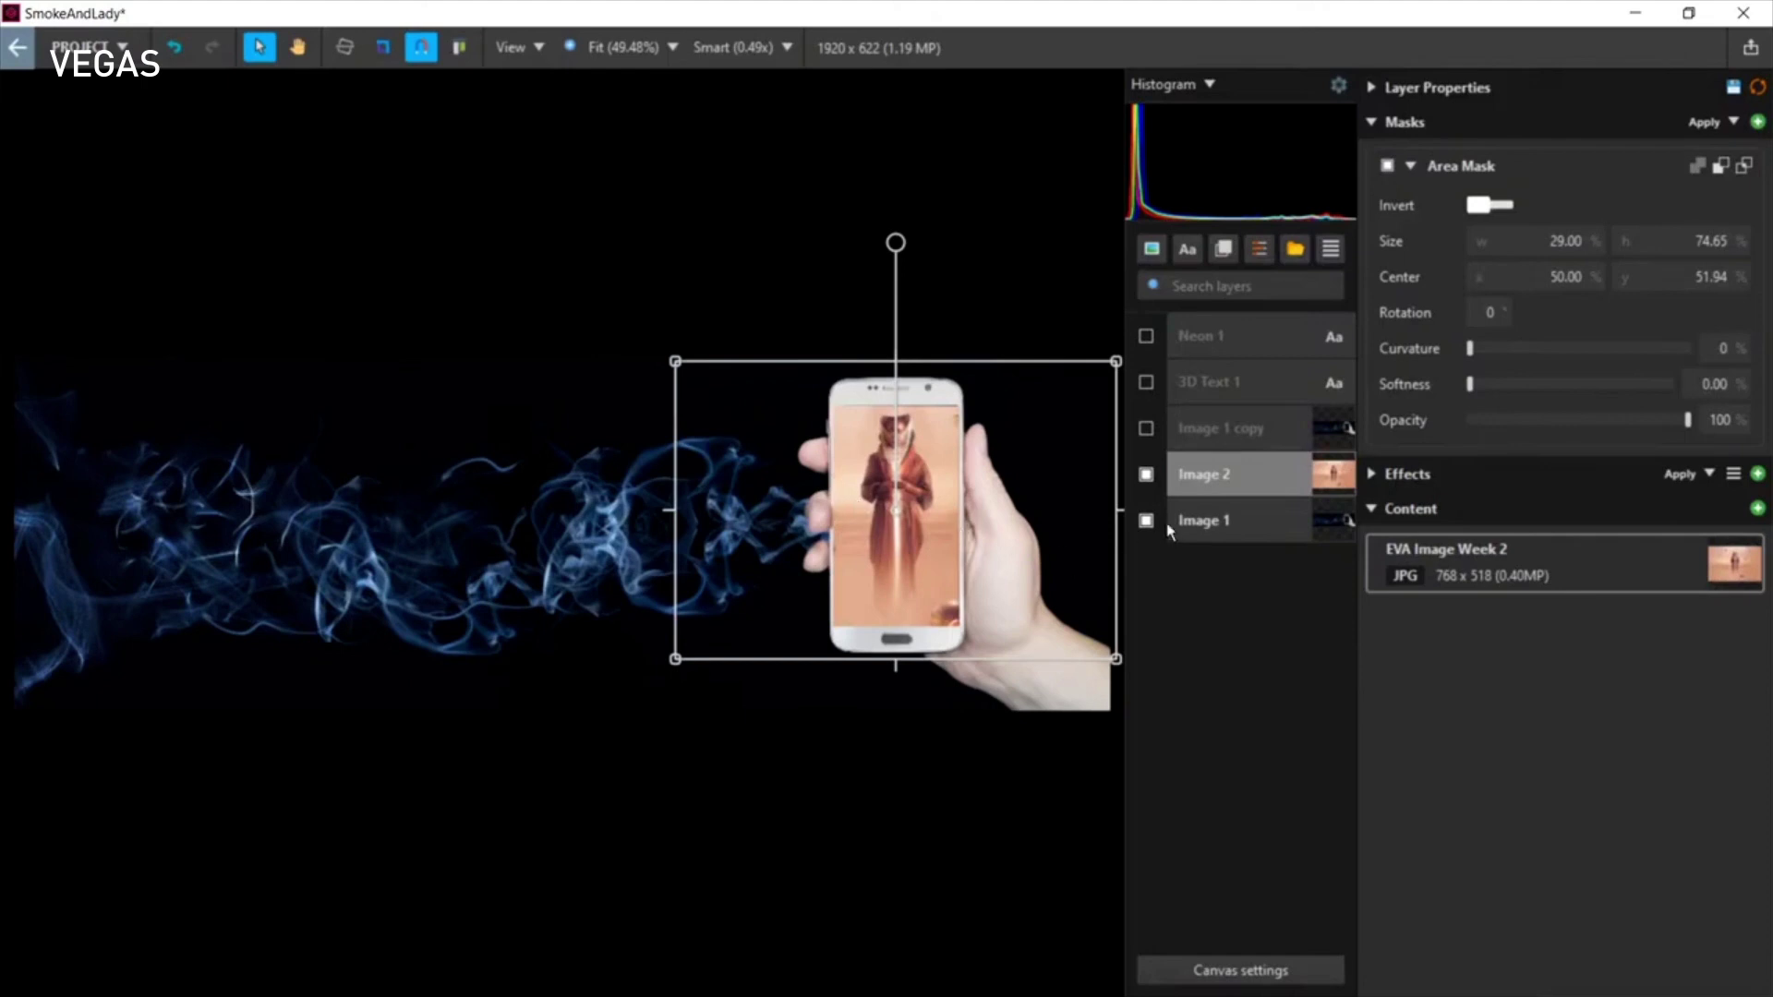
Step: Make the Image 1 copy layer visible, review the available mask types, and enable its Vector Mask
left_click(1222, 431)
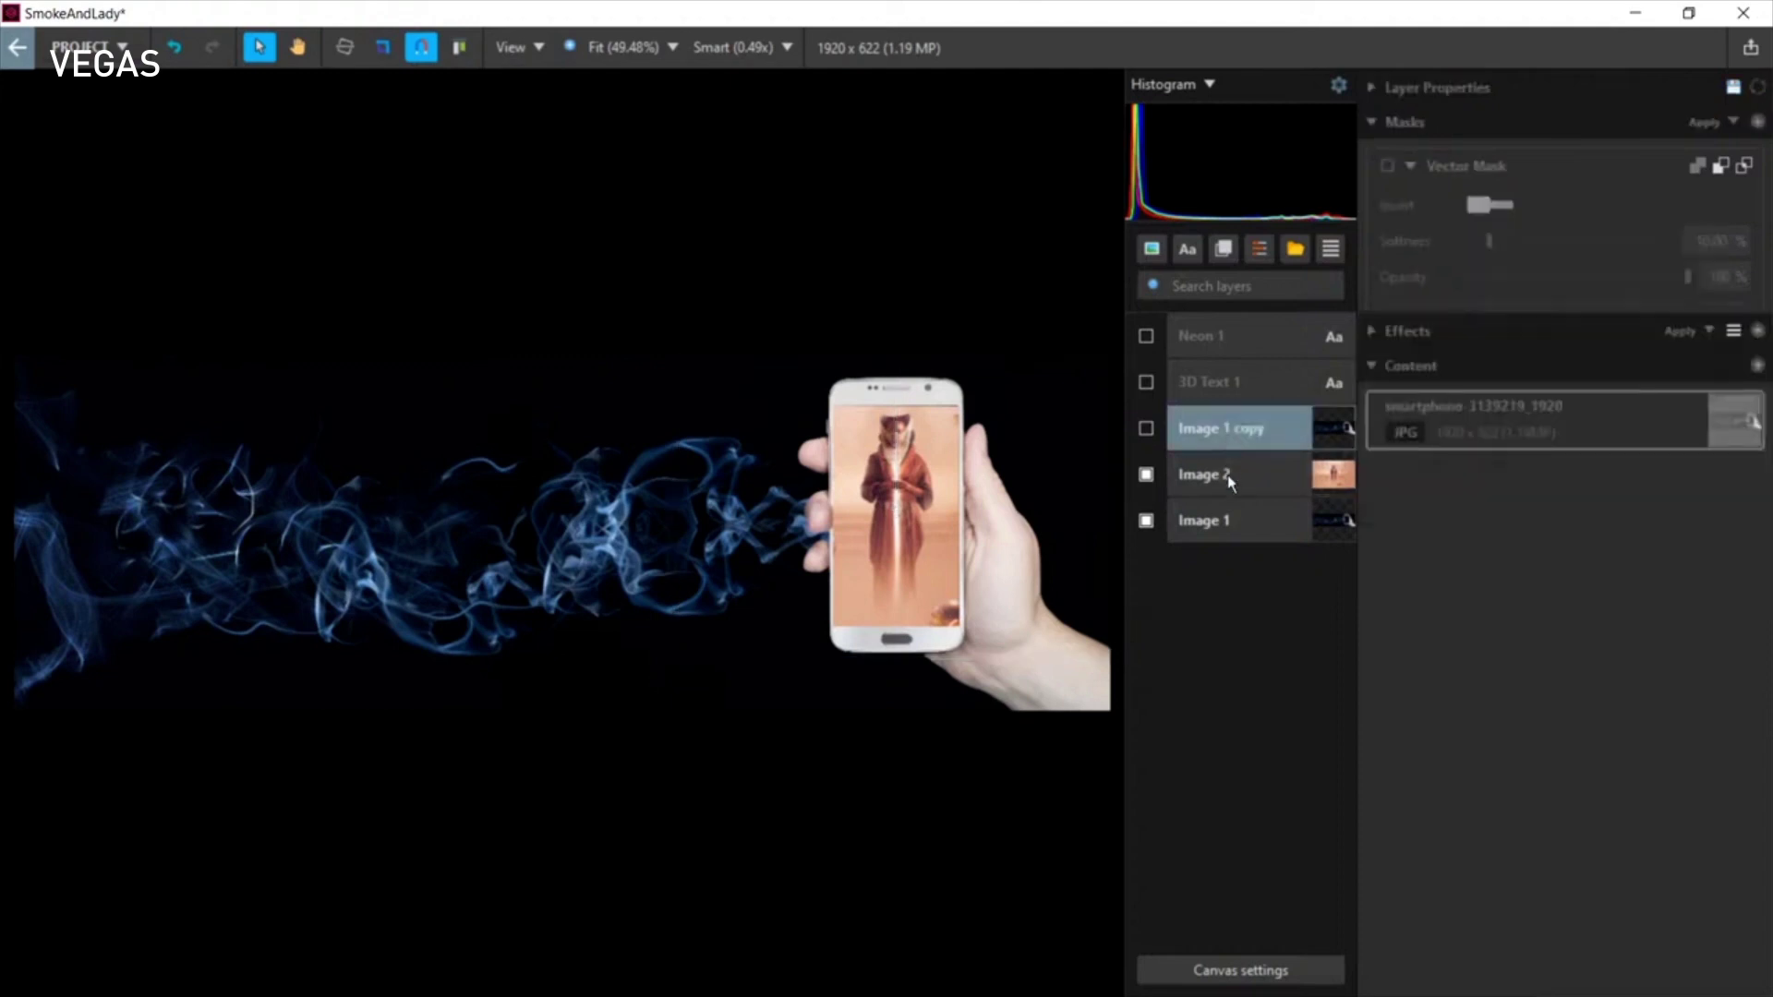
left_click(1147, 428)
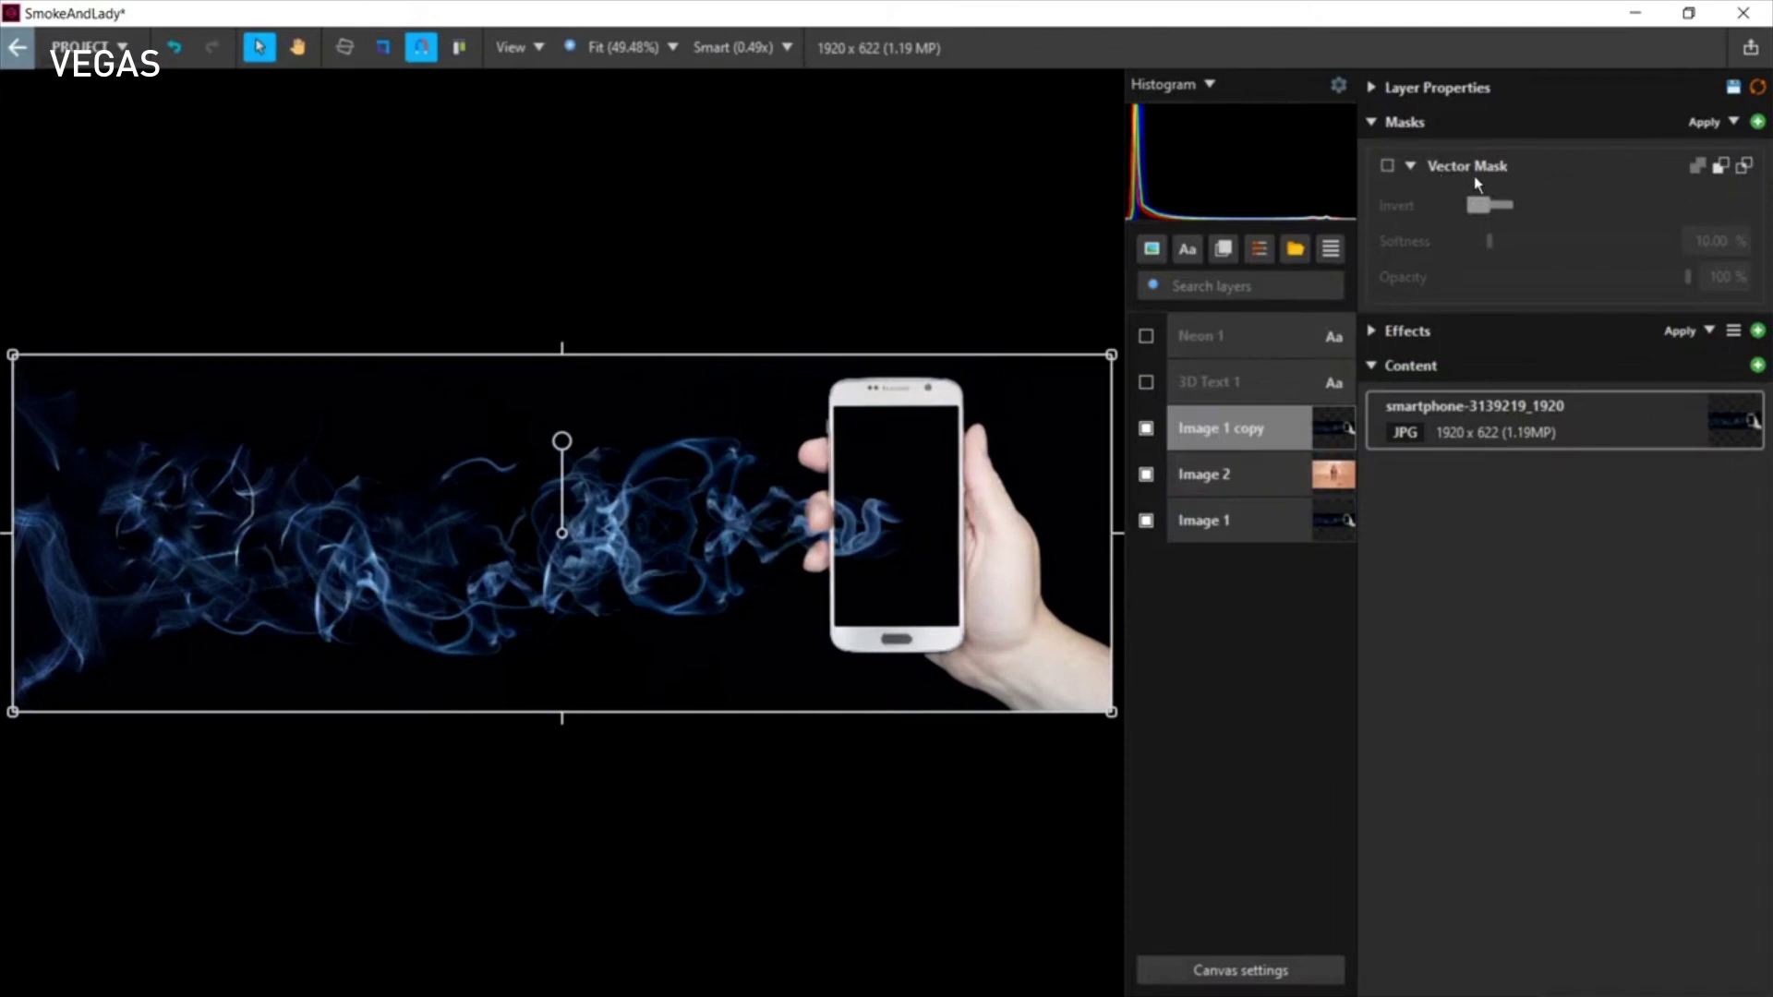
left_click(1758, 123)
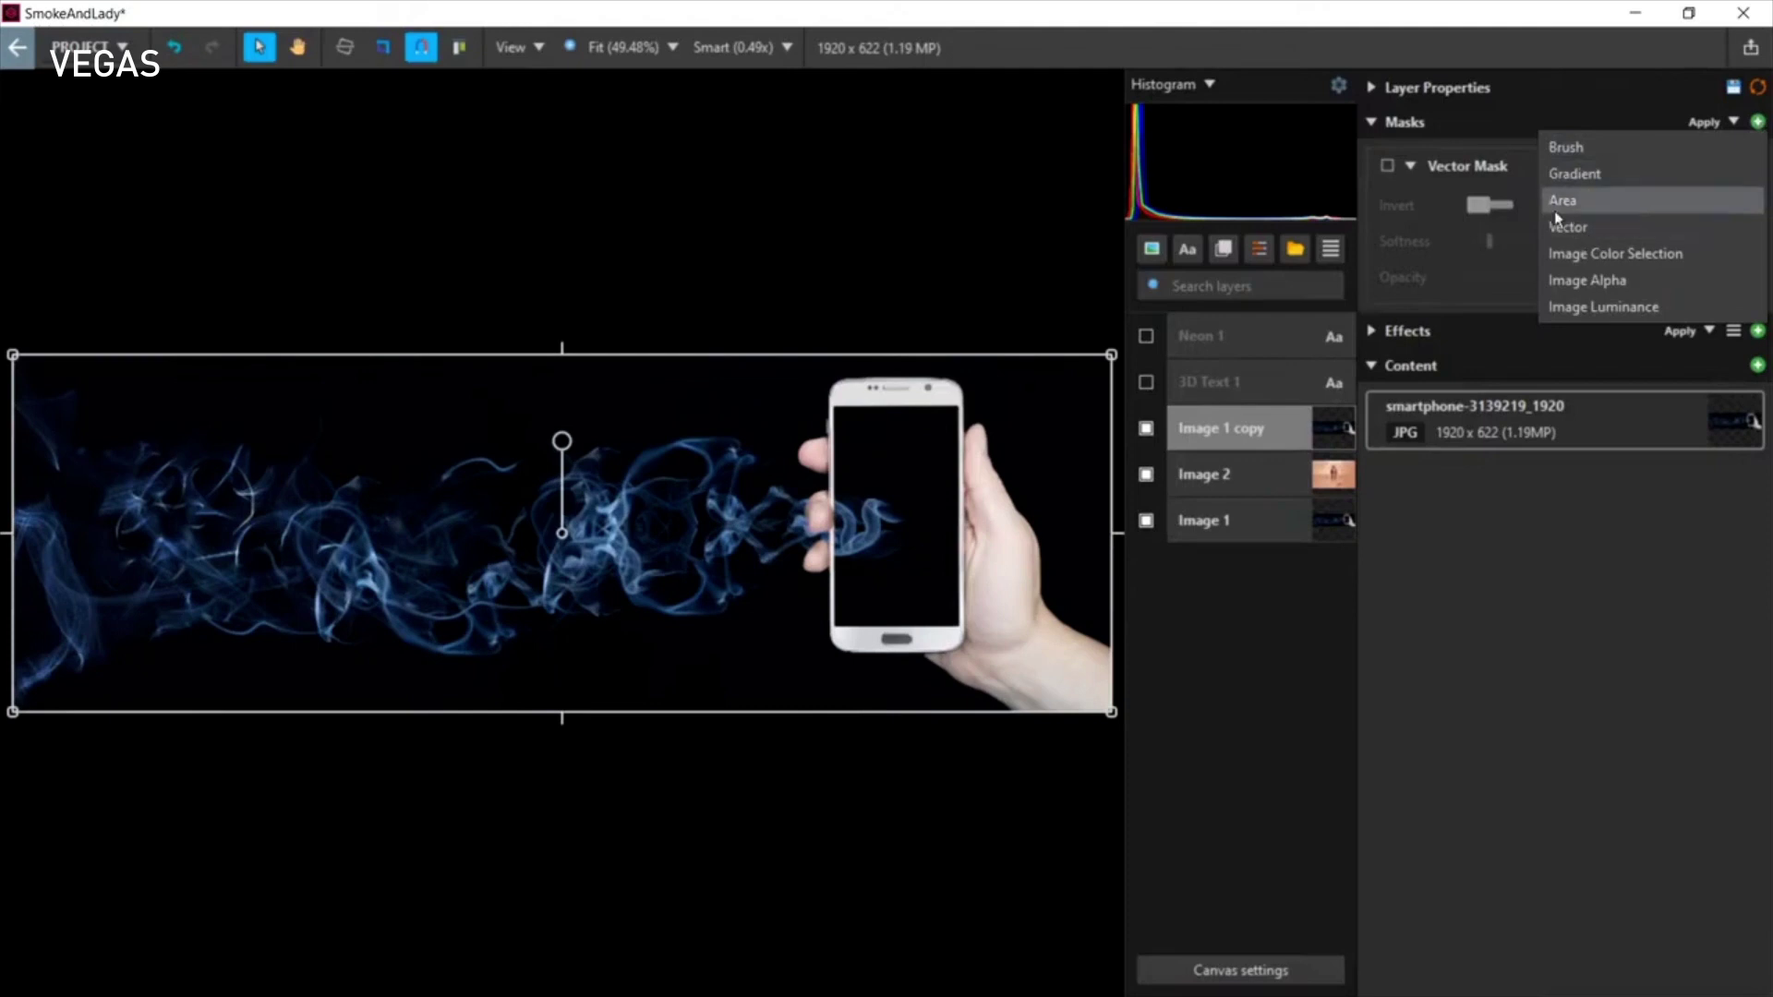
left_click(1437, 15)
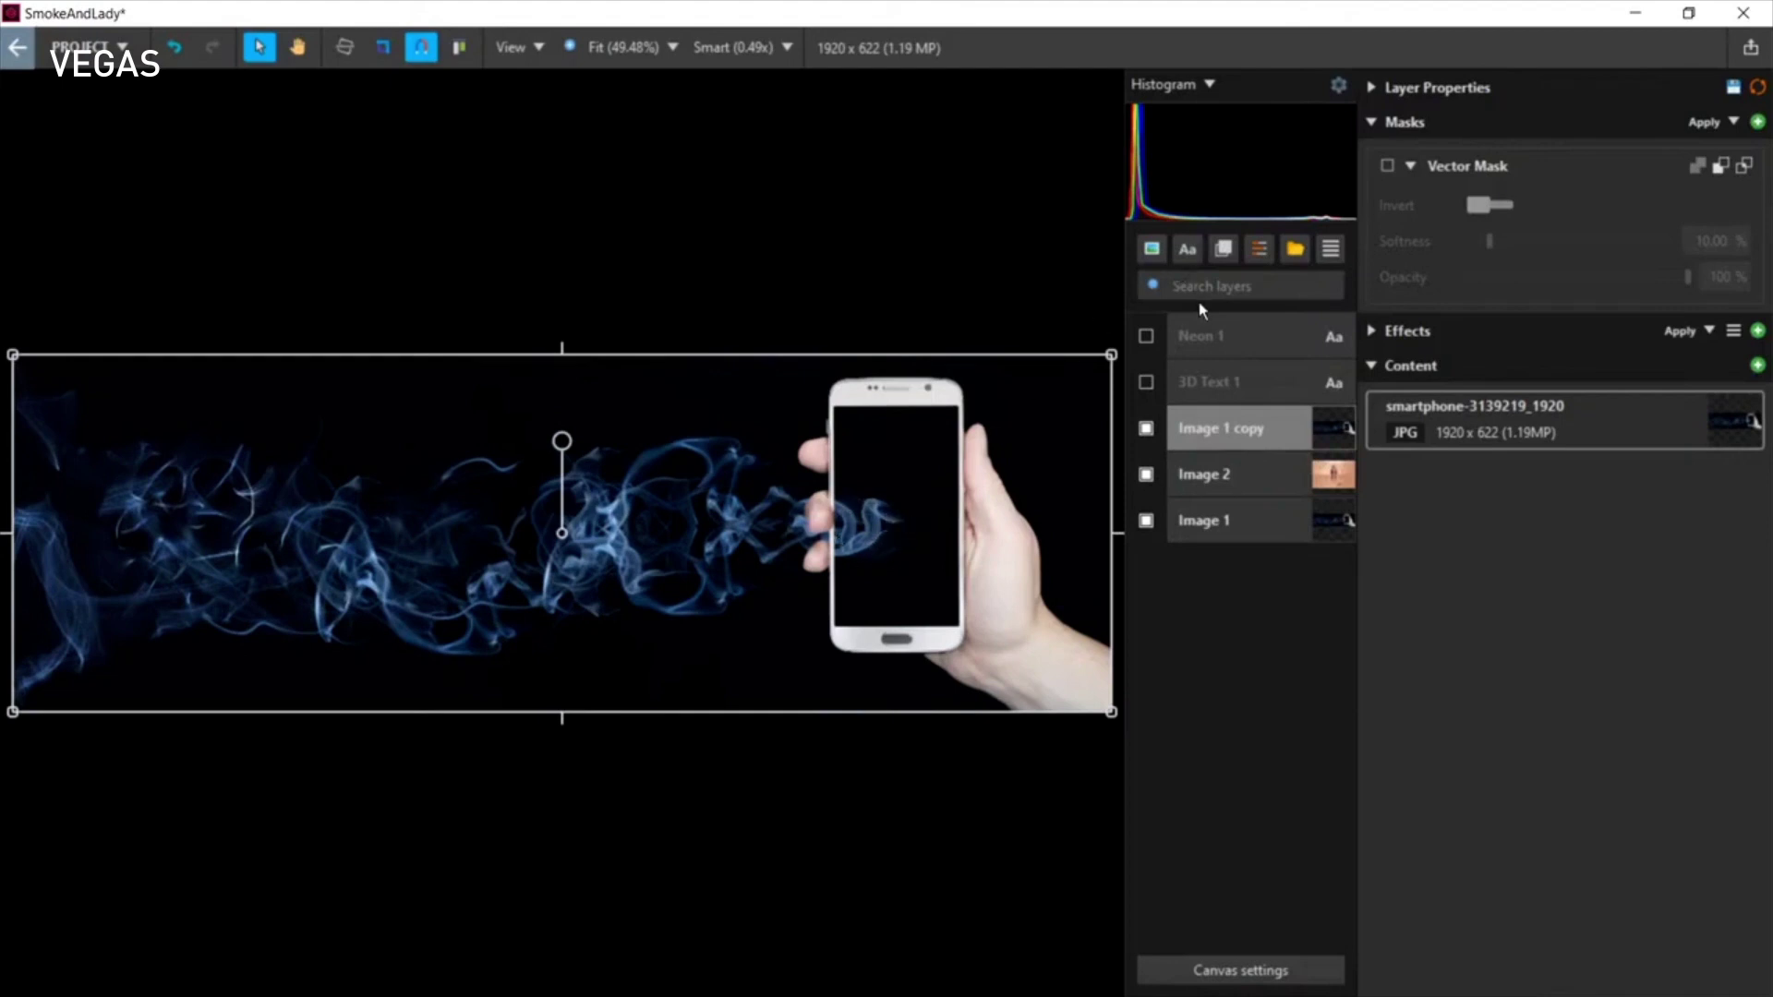
left_click(1386, 167)
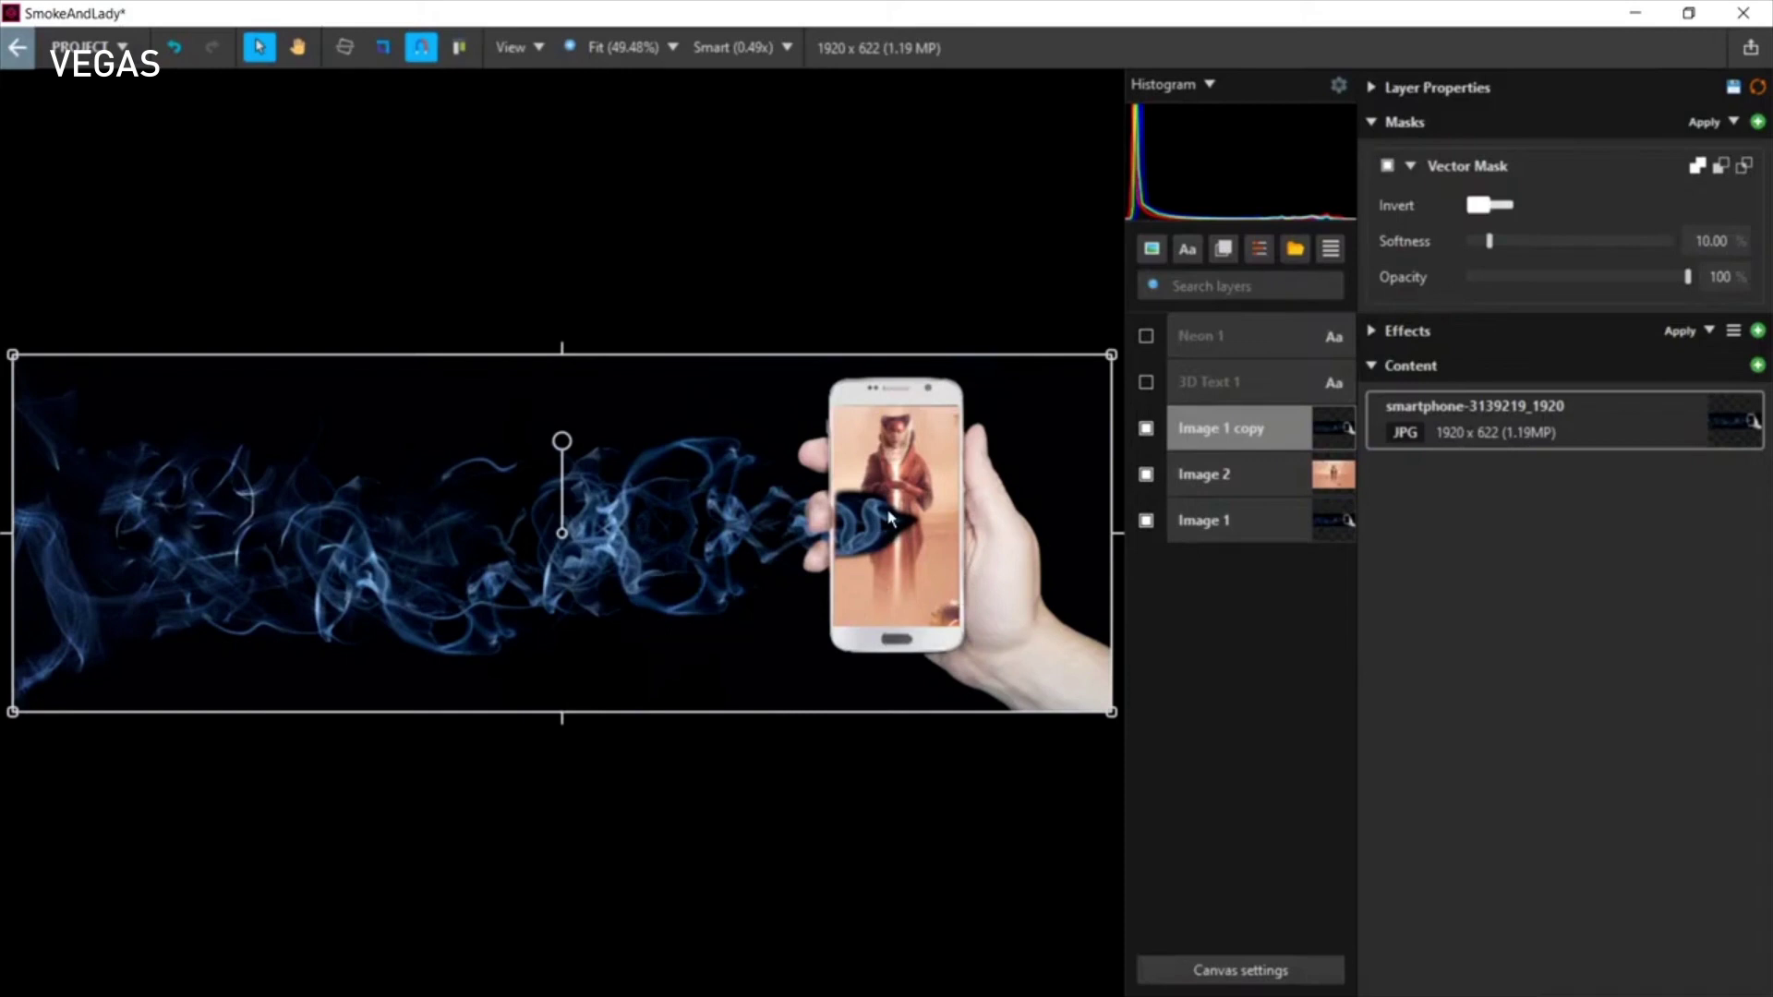
Step: Inspect the masked Image 1 copy layer on its own by temporarily hiding Image 2 and Image 1, leaving both visible
left_click(1146, 475)
left_click(1147, 521)
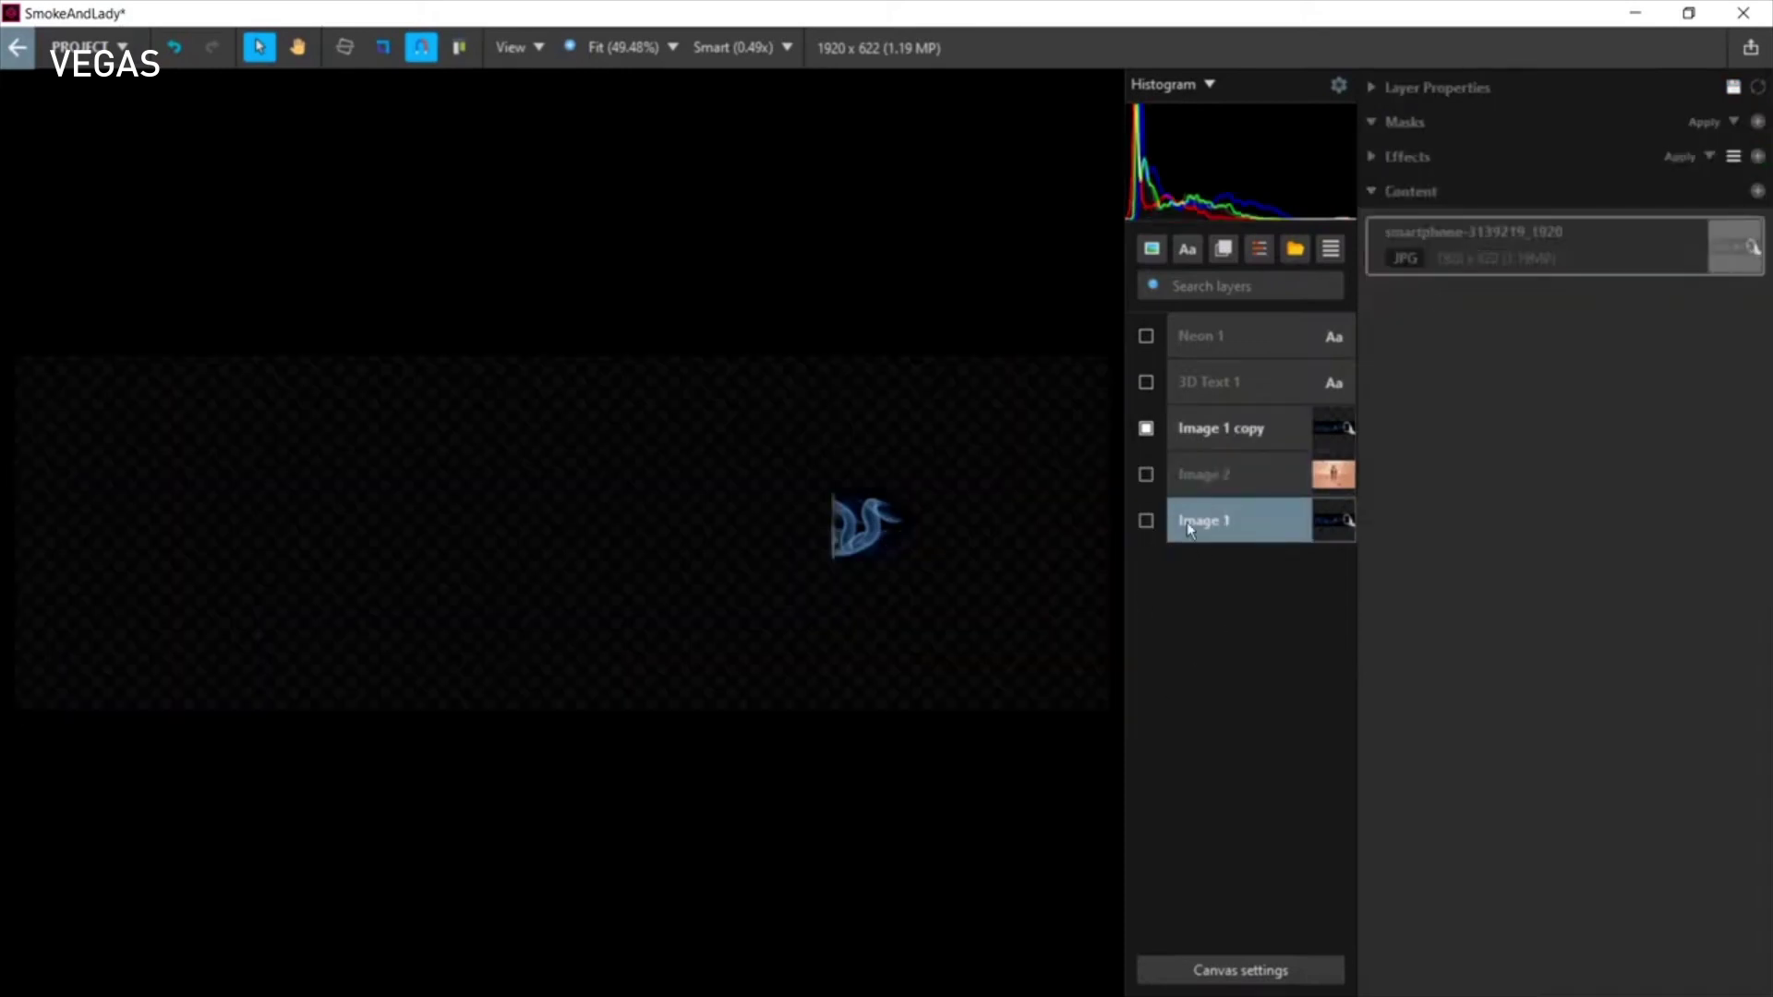
left_click(1257, 518)
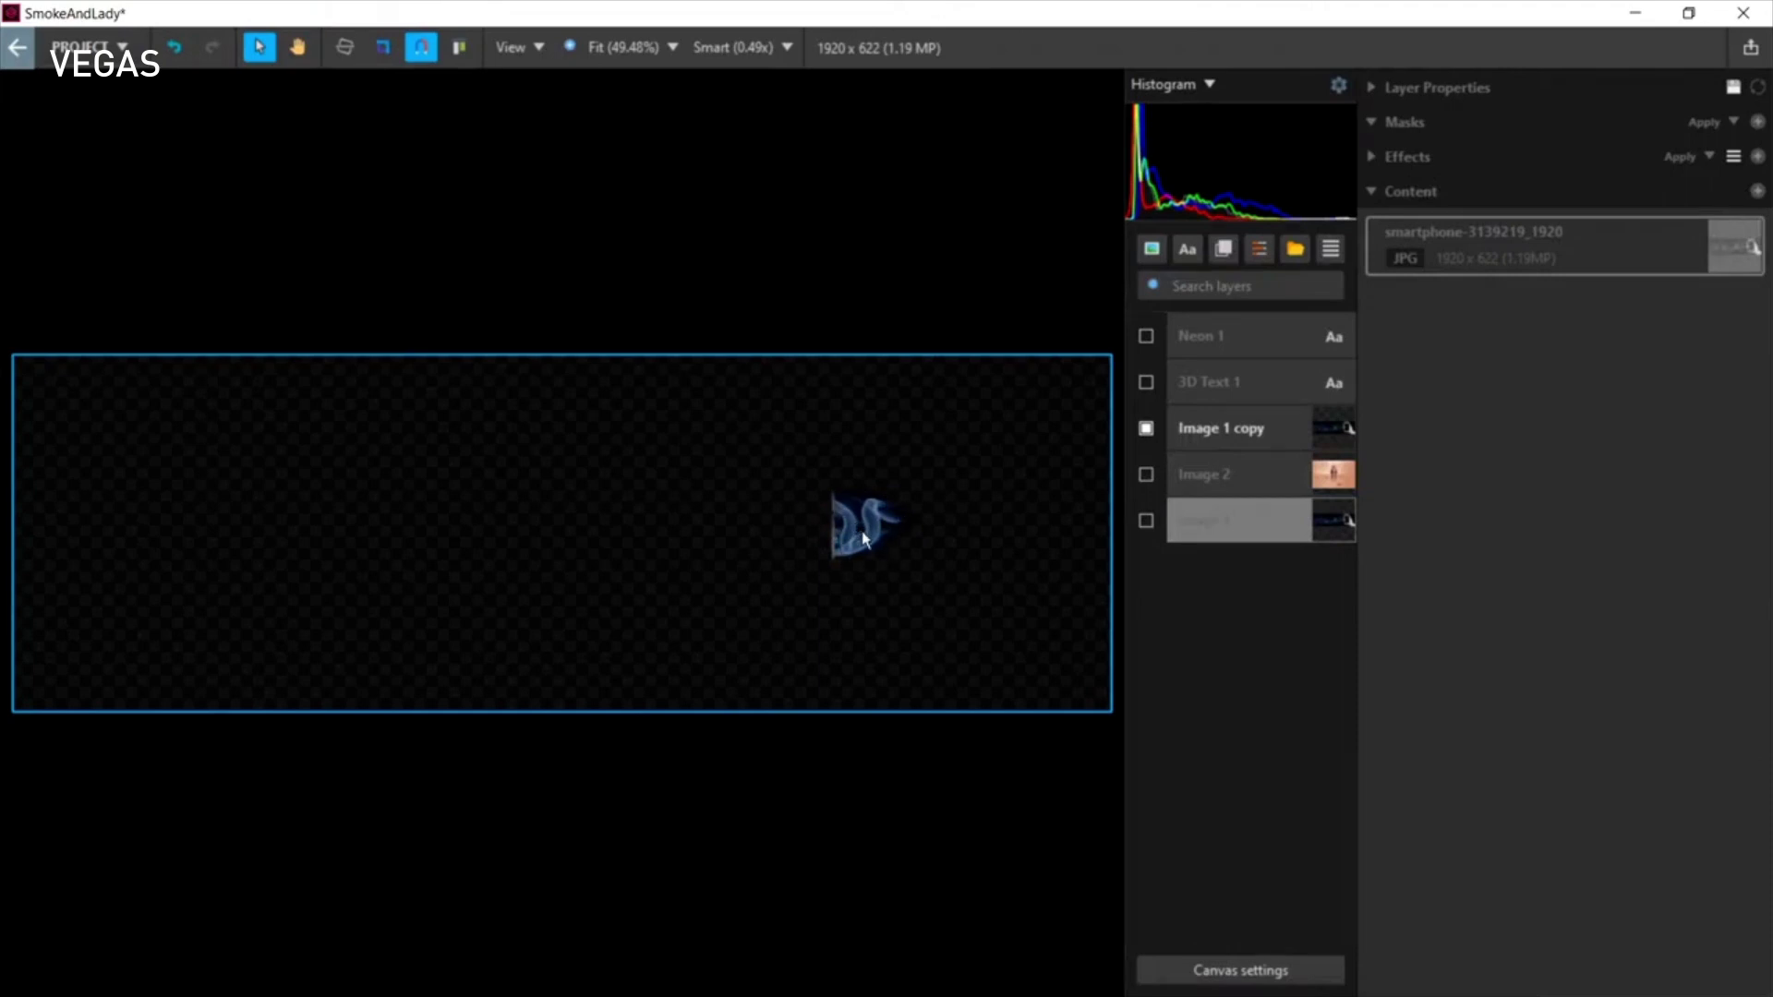
left_click(1146, 475)
left_click(1149, 521)
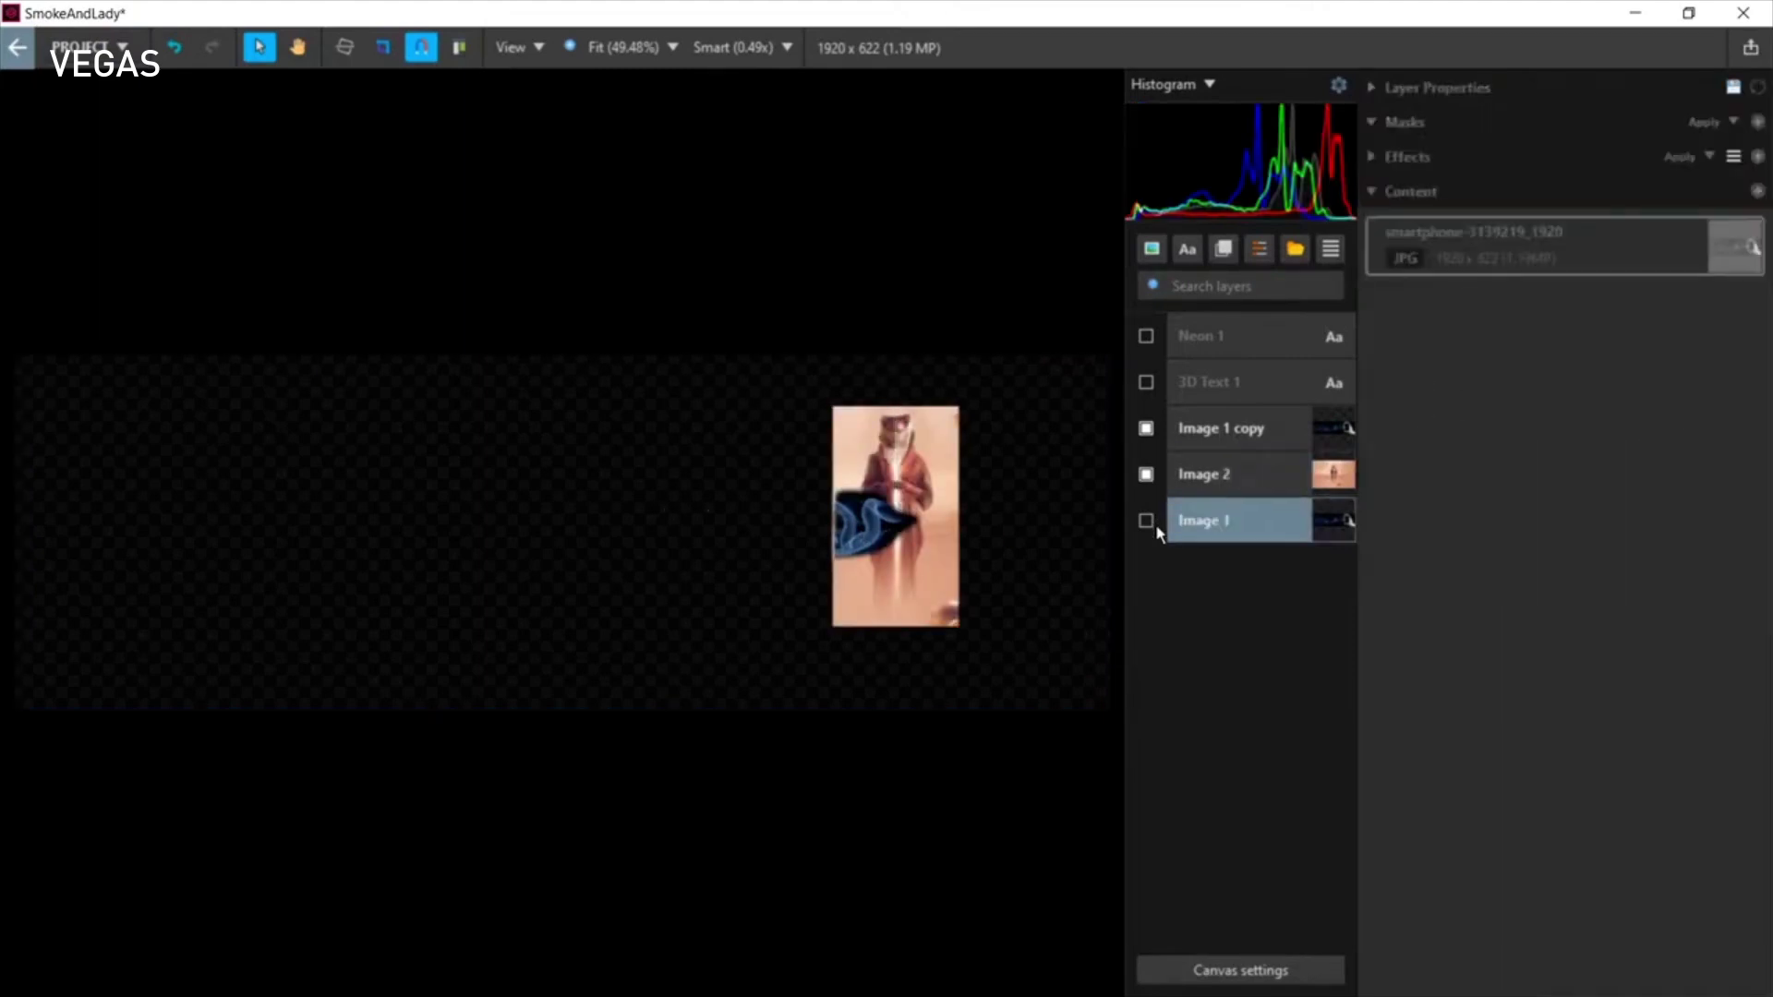
left_click(1150, 521)
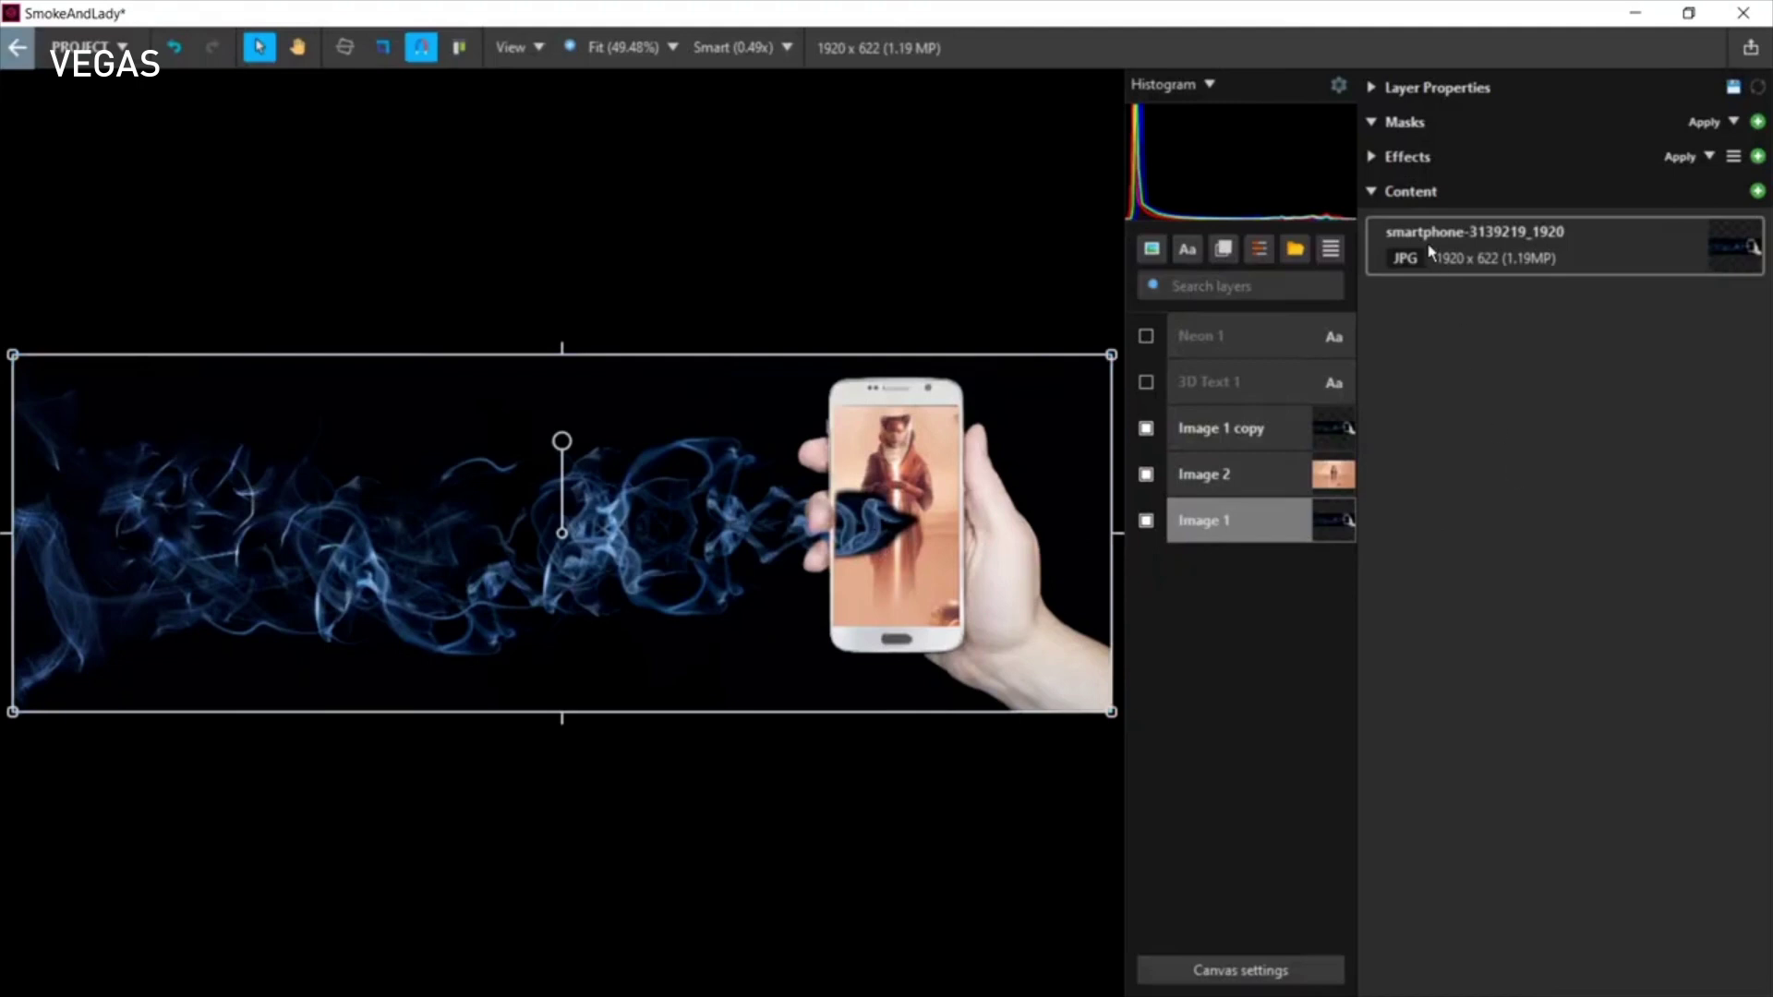
Step: Select the Image 1 copy layer and expand its Effects section to show the Luminance Key settings
left_click(1373, 157)
left_click(1228, 430)
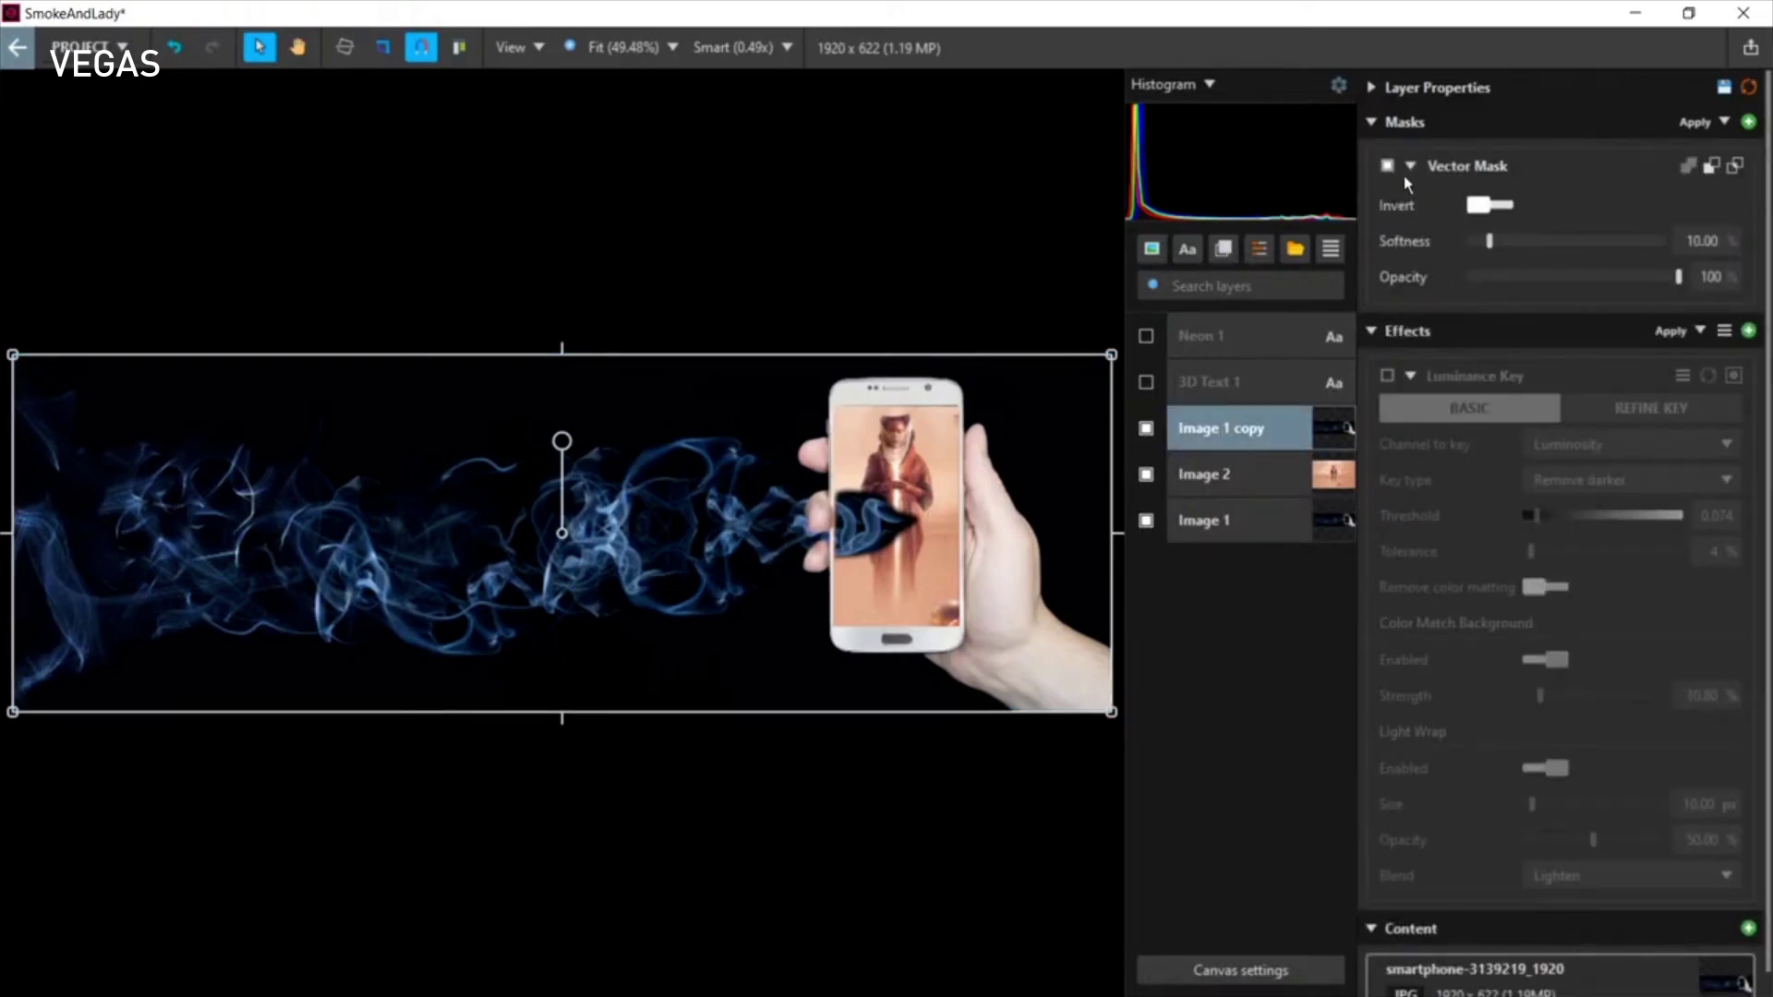
left_click(1372, 333)
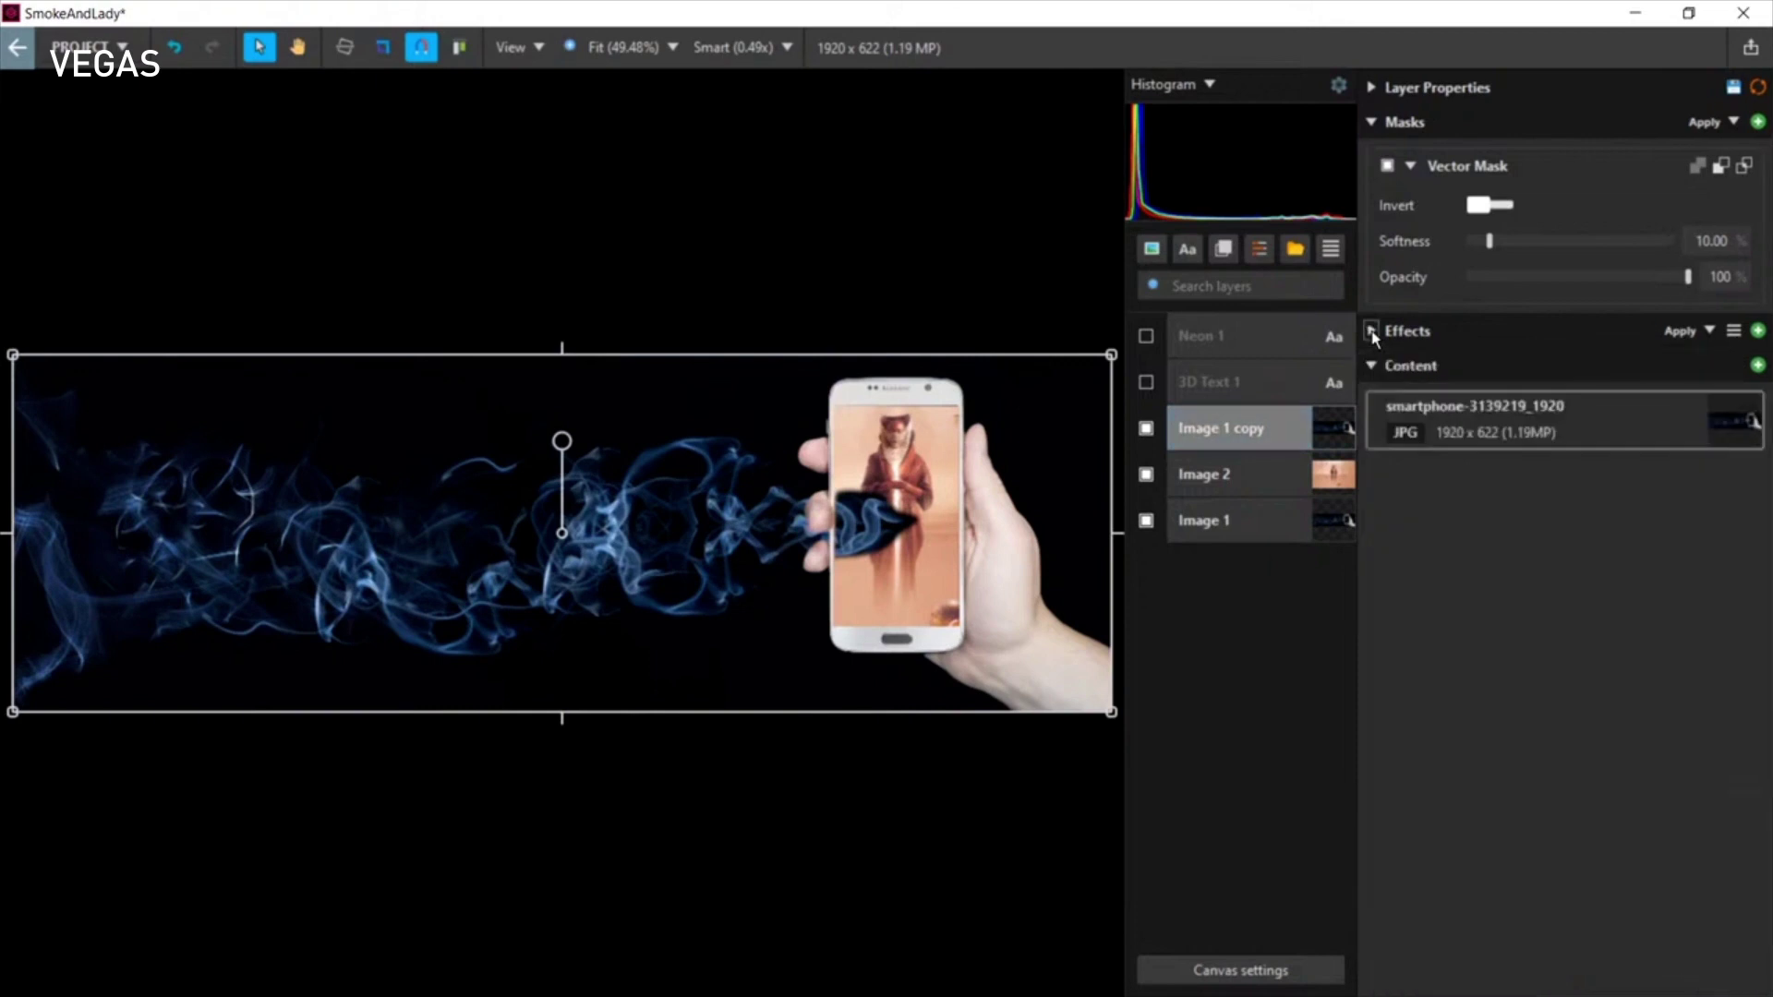
left_click(1373, 333)
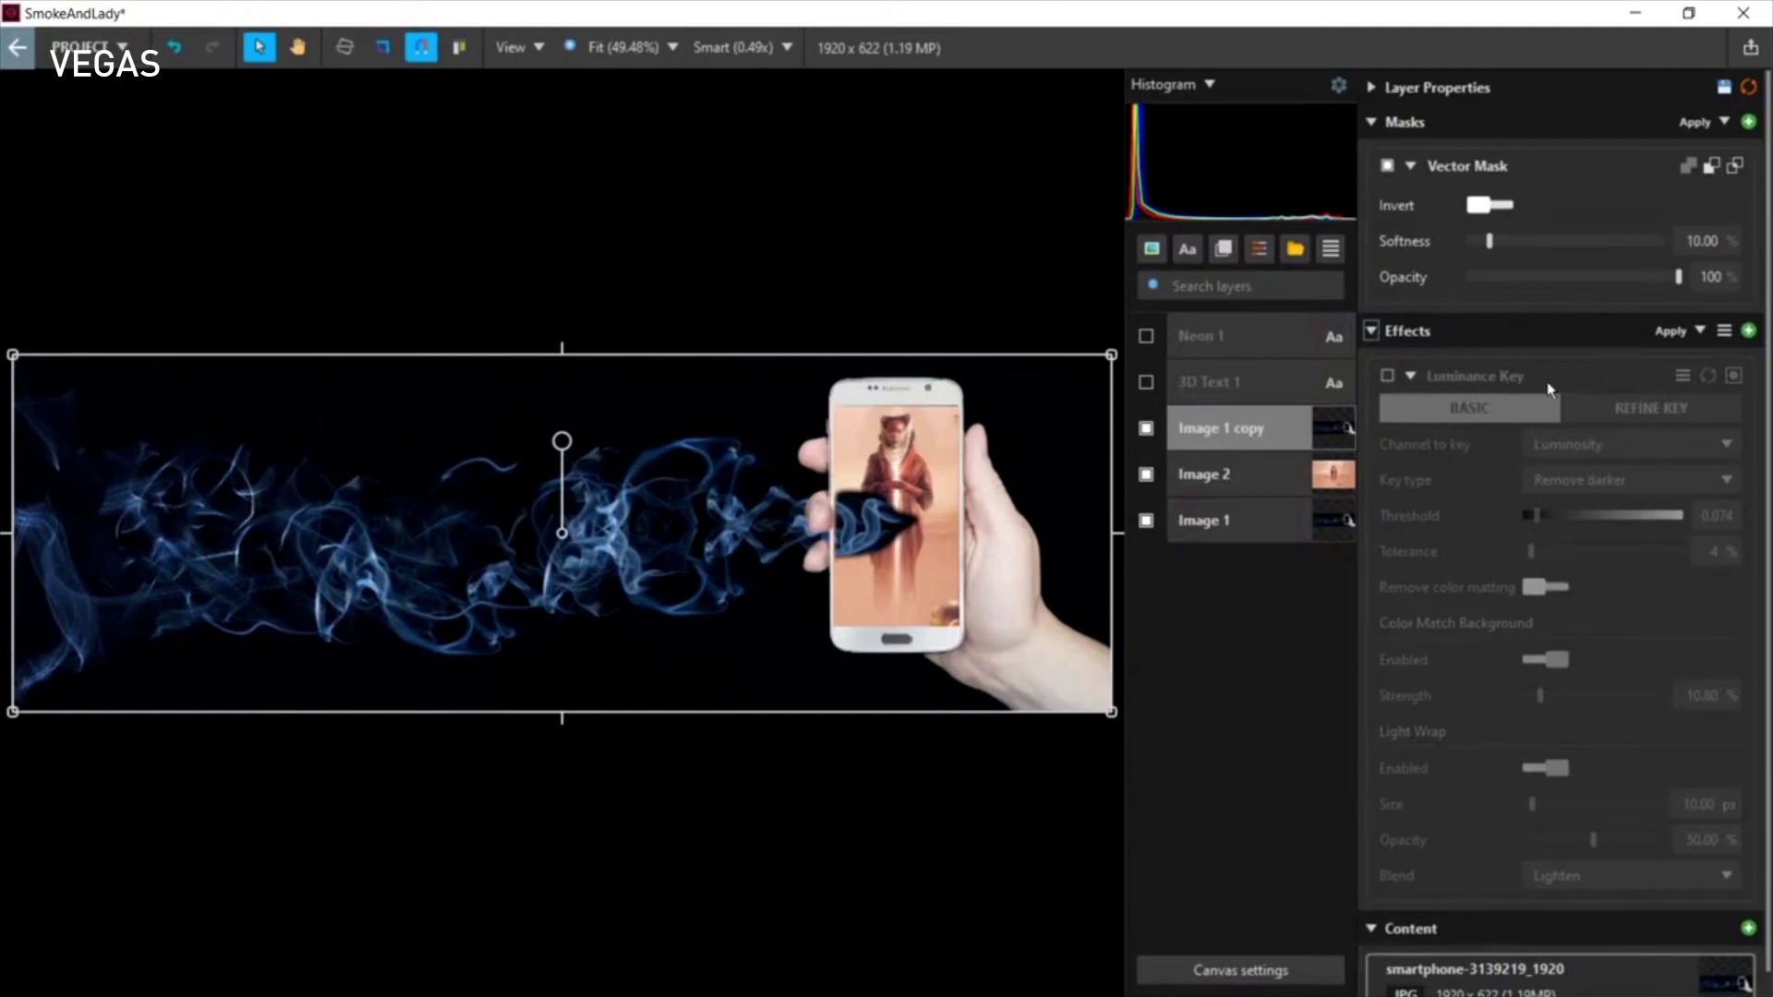
Step: Browse the effects that can be added to Image 1 copy, including the Keying category, and close the list without adding any
left_click(1748, 330)
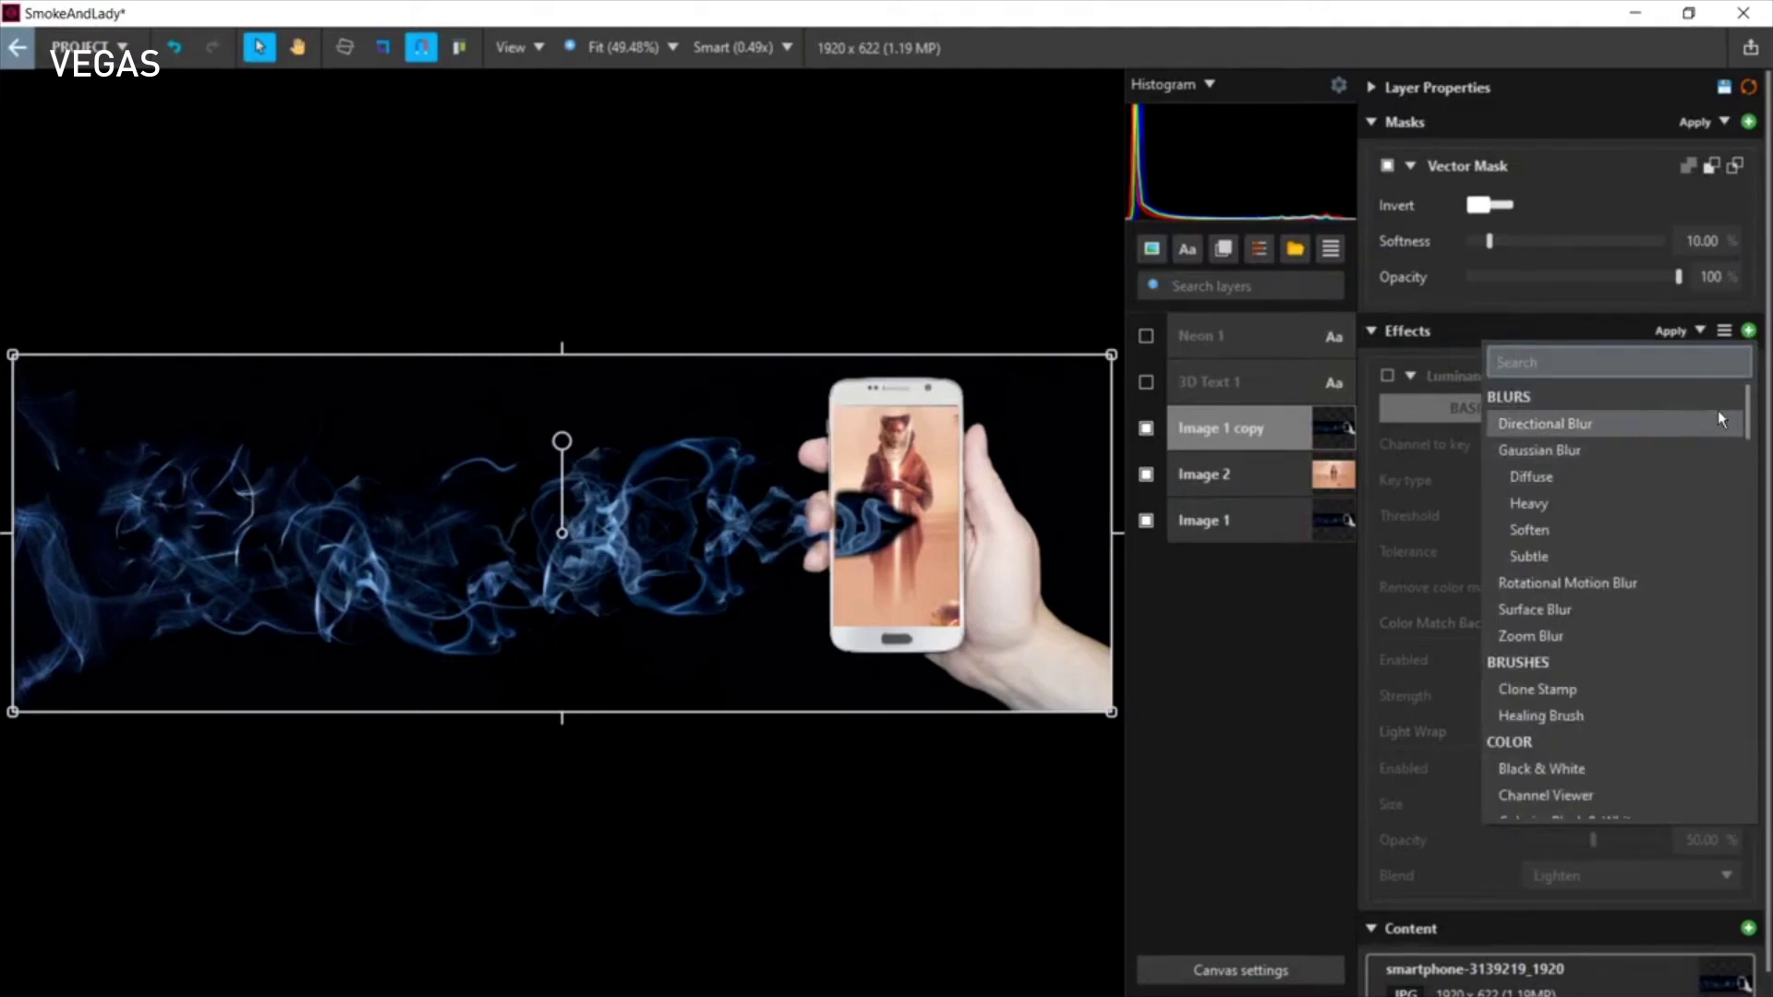
mouse_move(1748, 406)
left_mouse_down()
mouse_move(1728, 811)
mouse_move(1731, 404)
left_mouse_up()
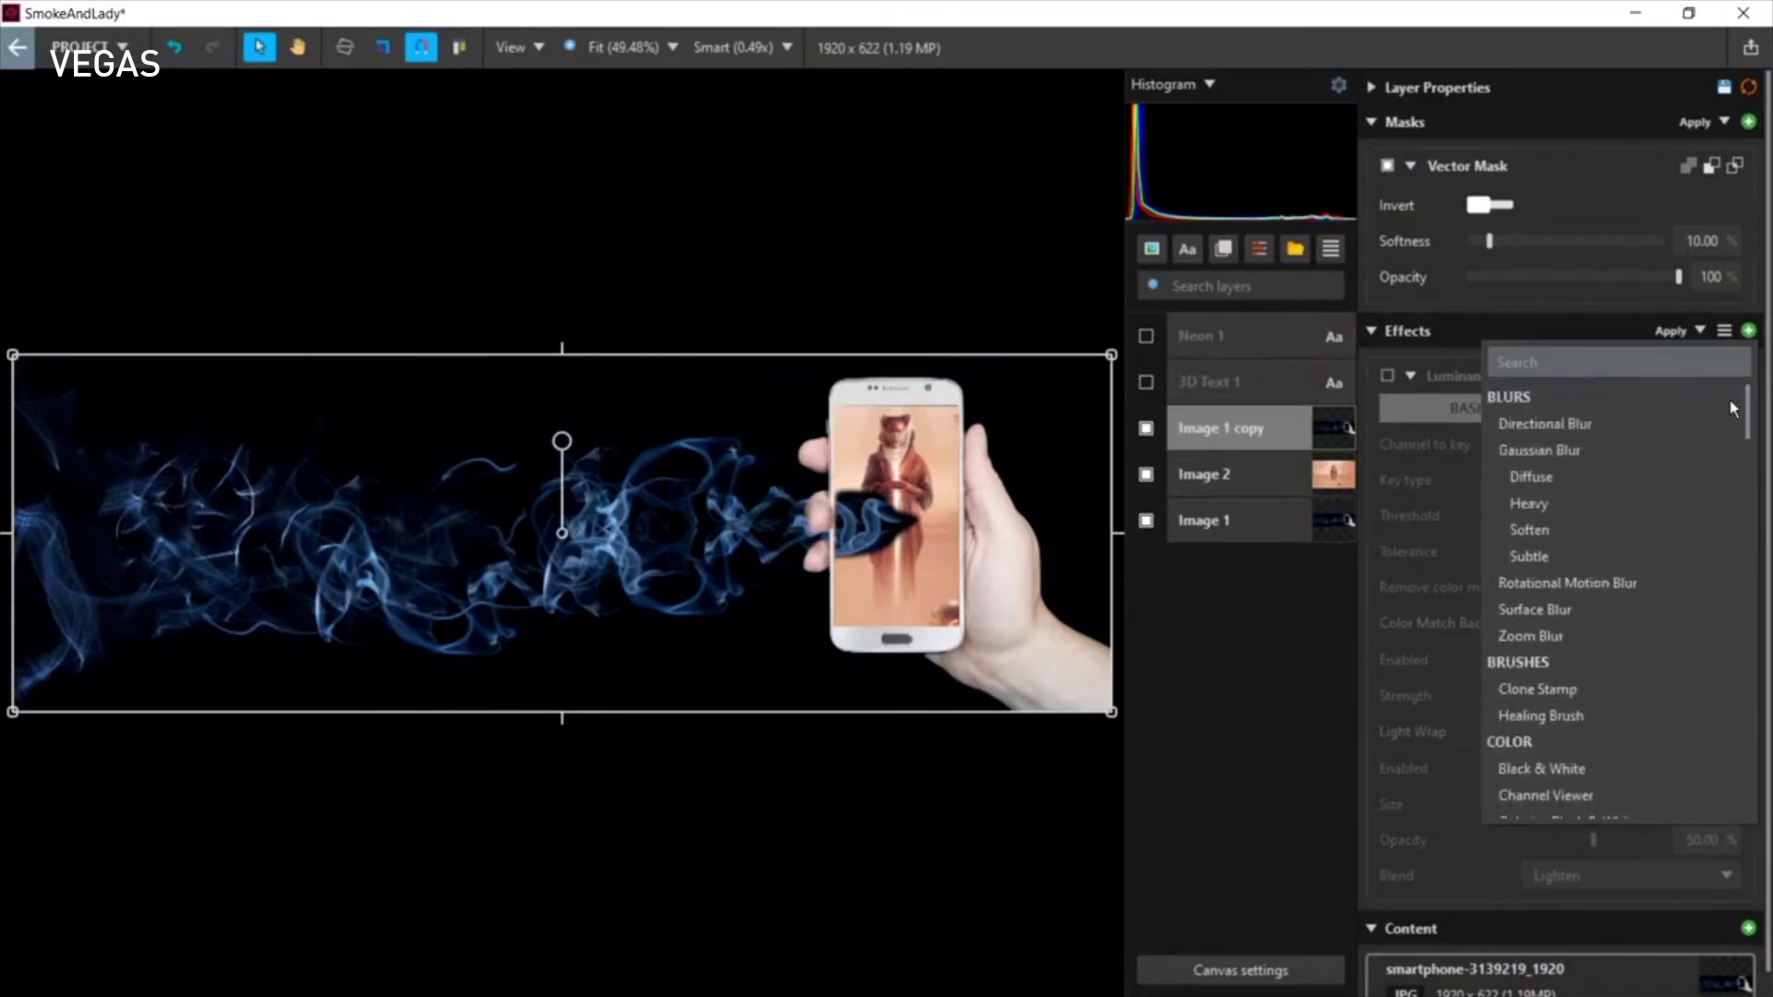
left_click_drag(1731, 402, 1724, 633)
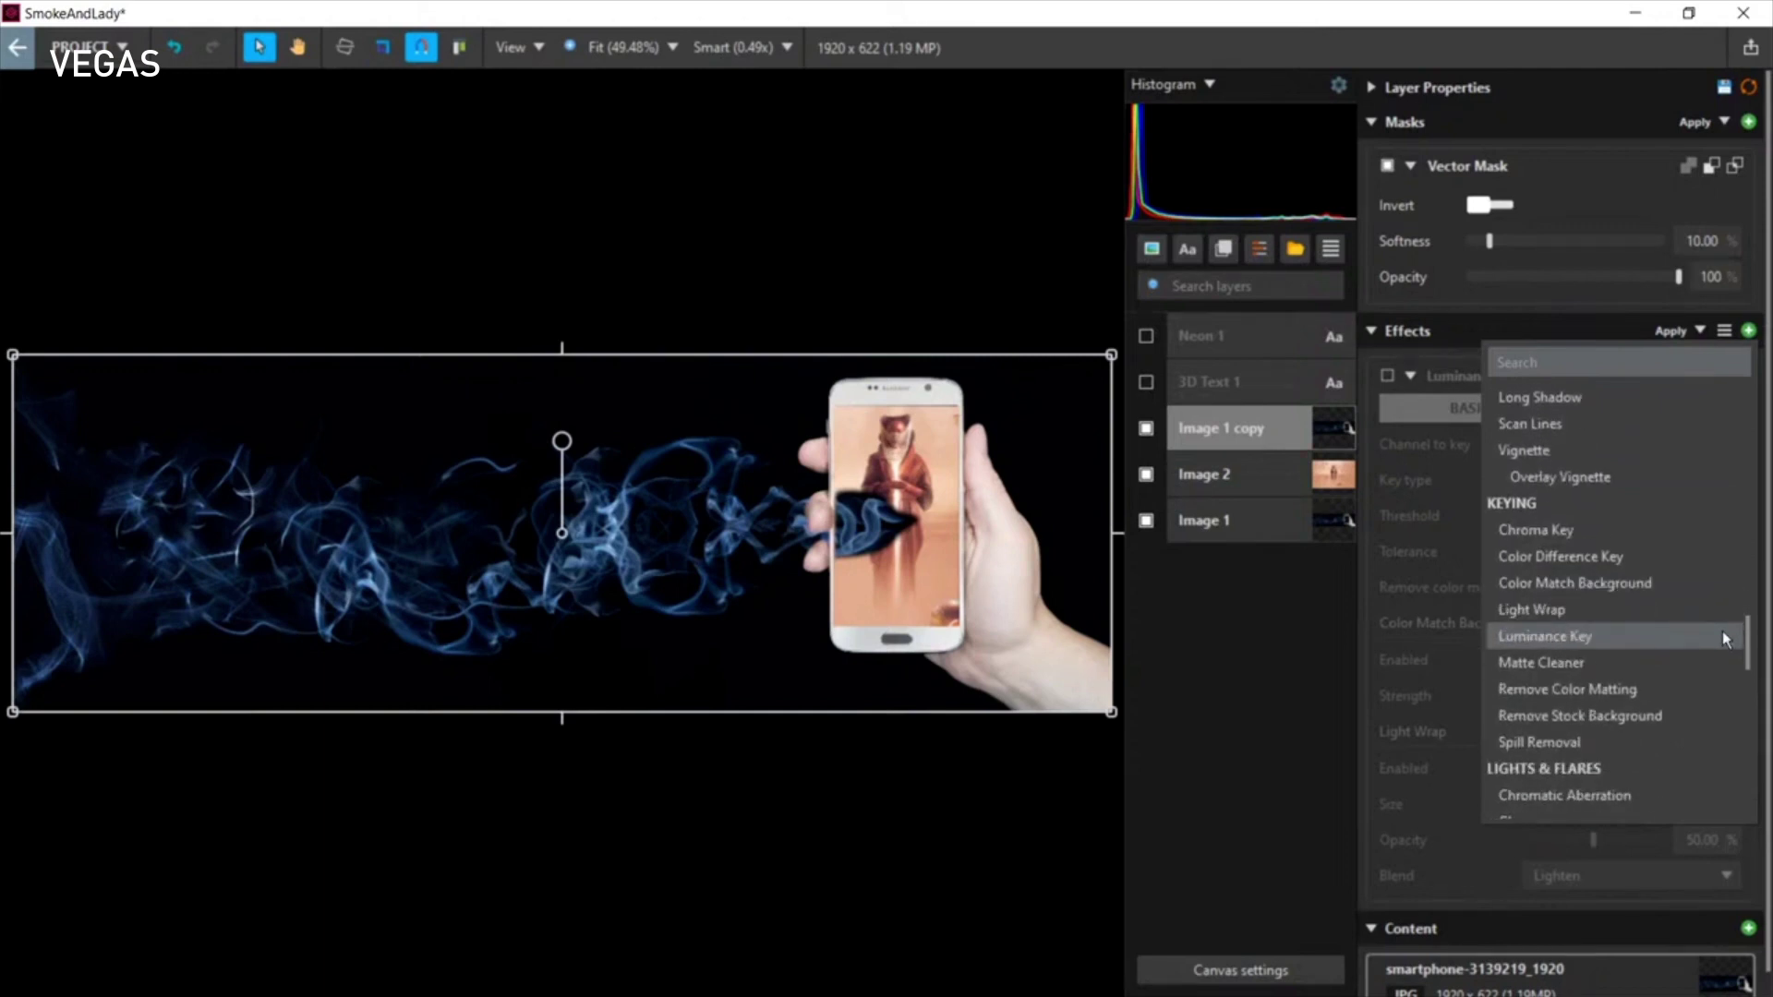
scroll(1721, 636, "down", 2)
scroll(1722, 636, "up", 1)
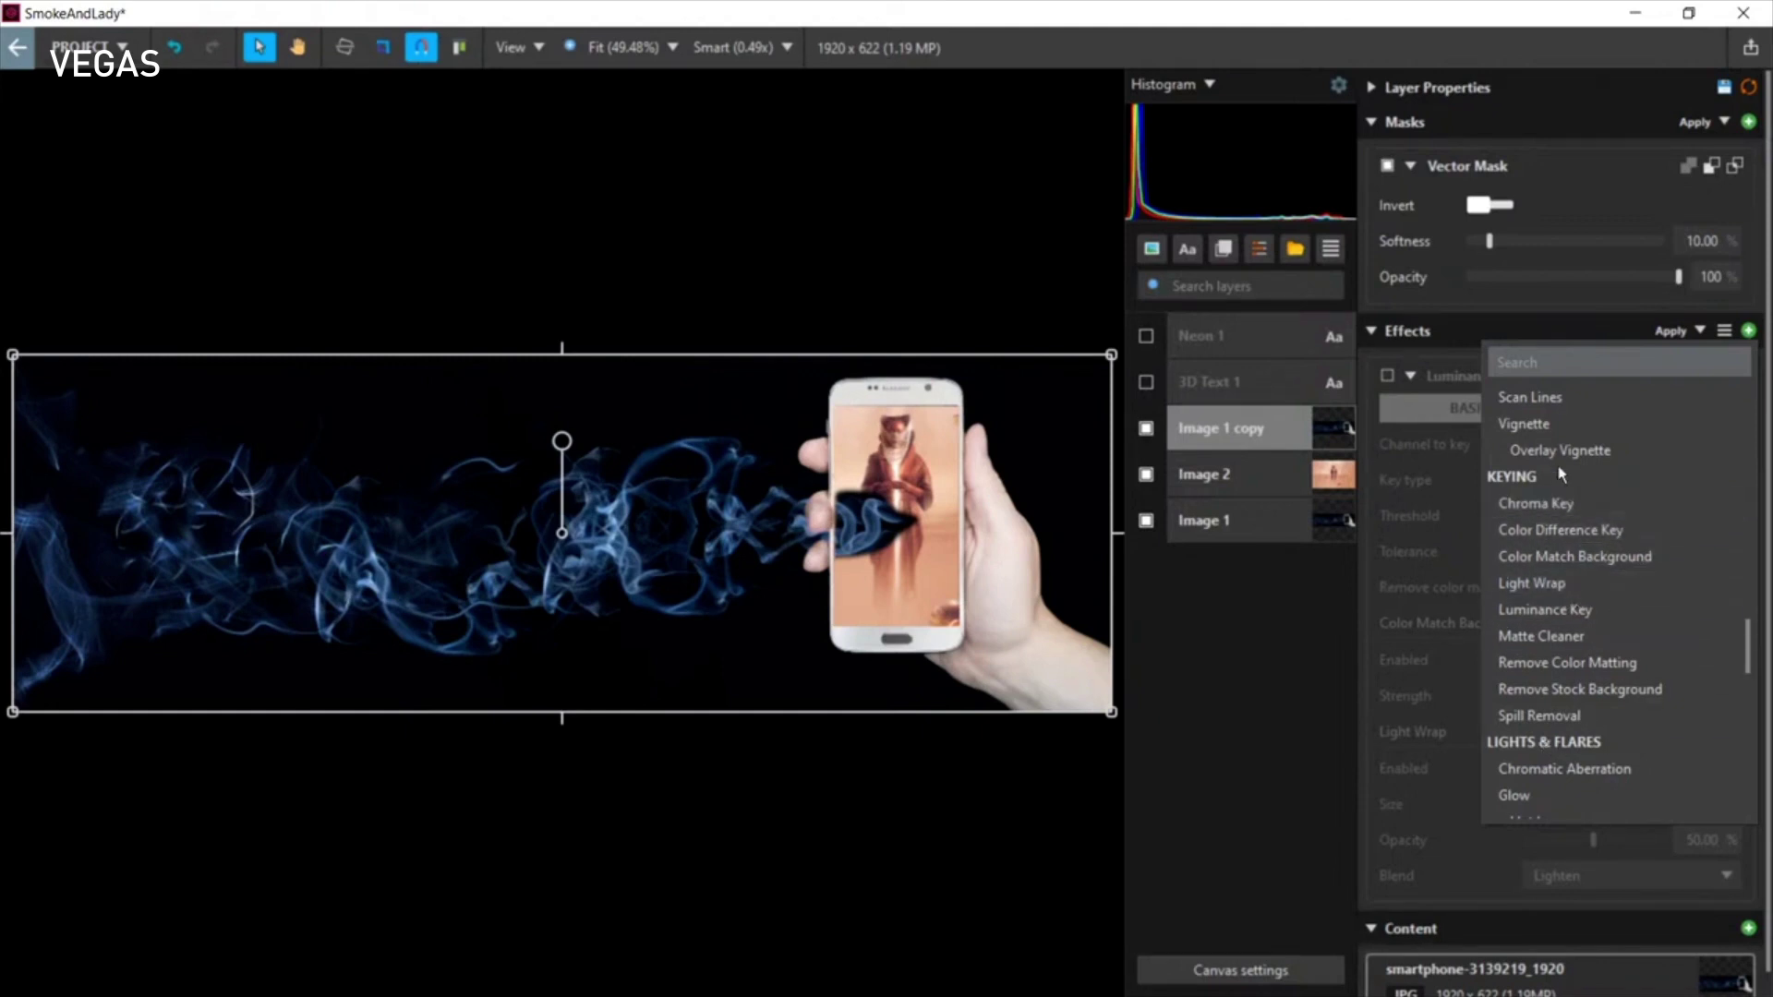
left_click(1151, 20)
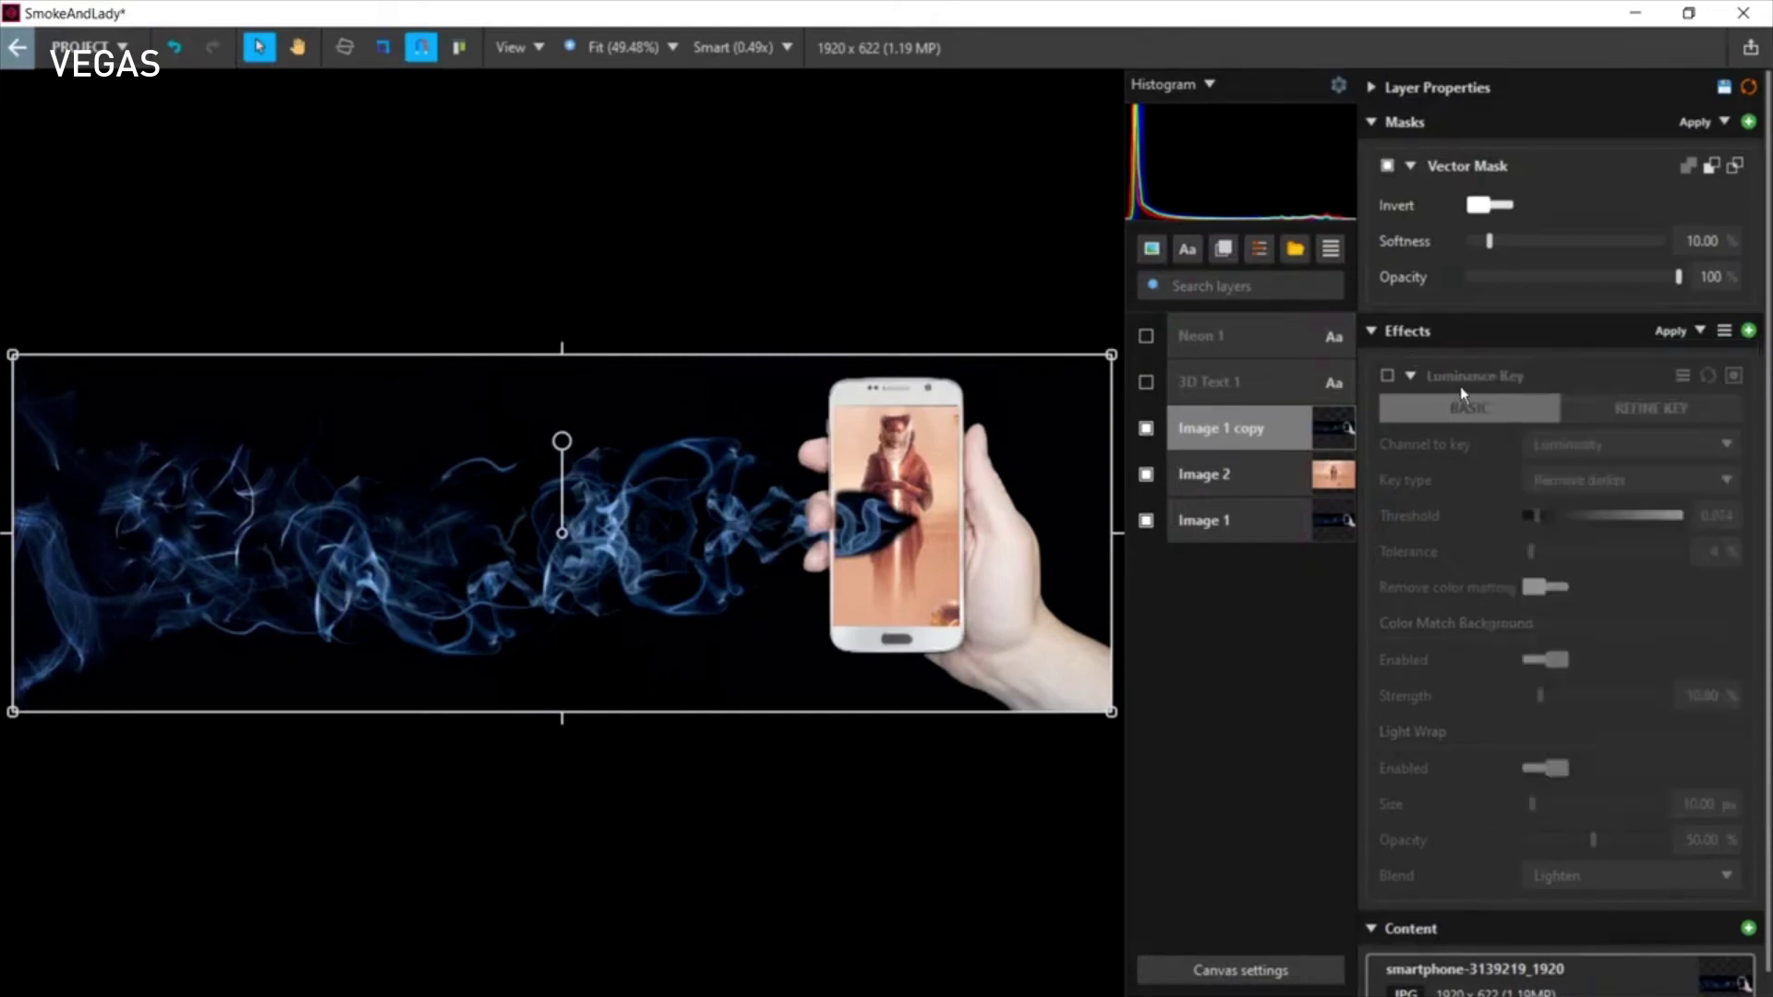
Step: Enable the Luminance Key effect on Image 1 copy and compare the composite with that layer hidden and shown
left_click(1388, 376)
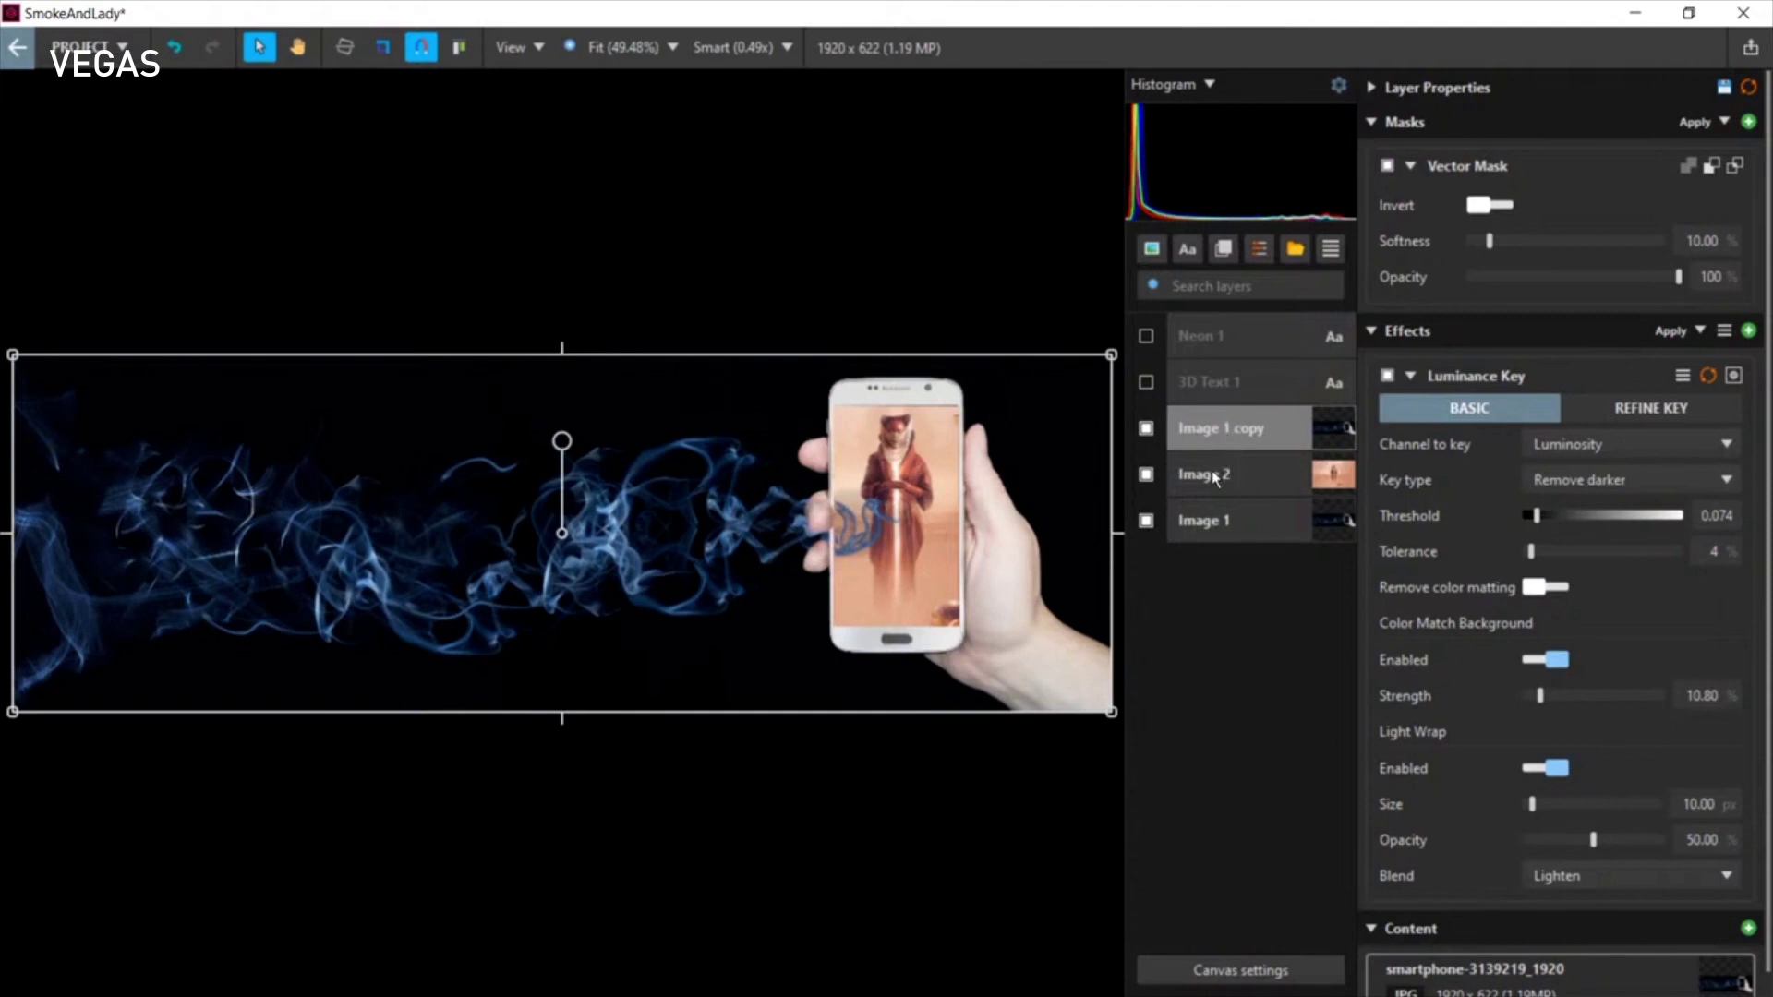
left_click(1146, 429)
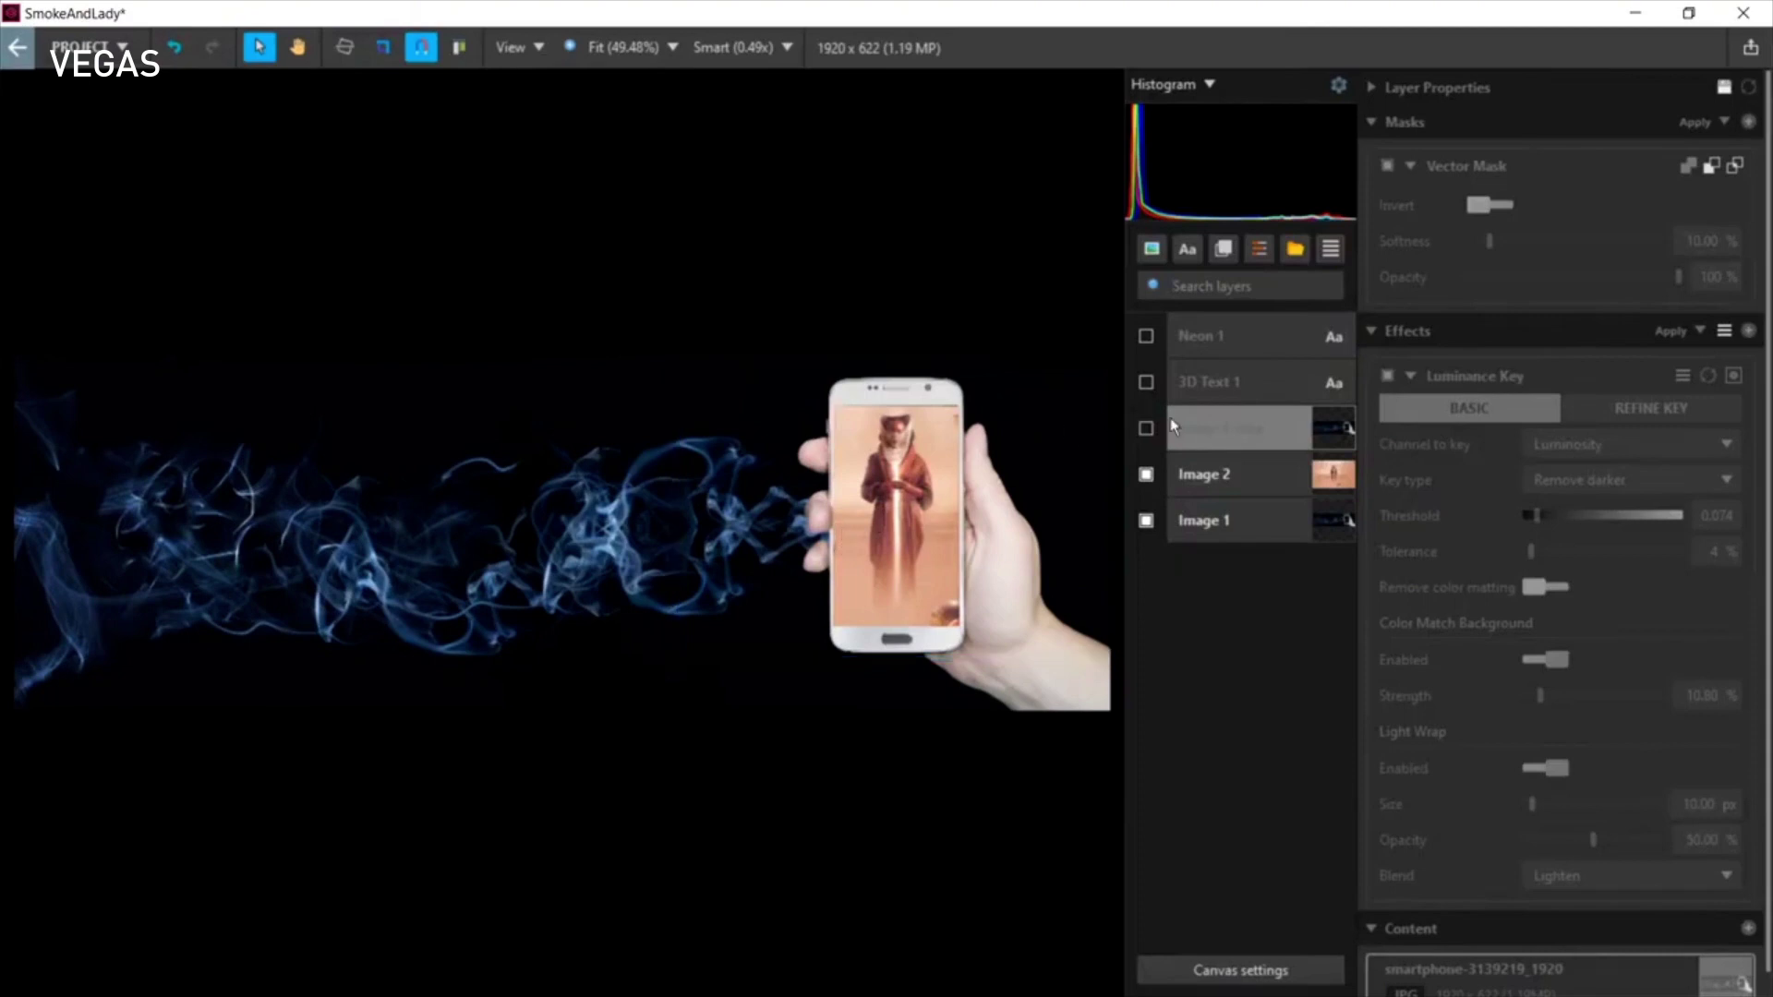
left_click(1146, 428)
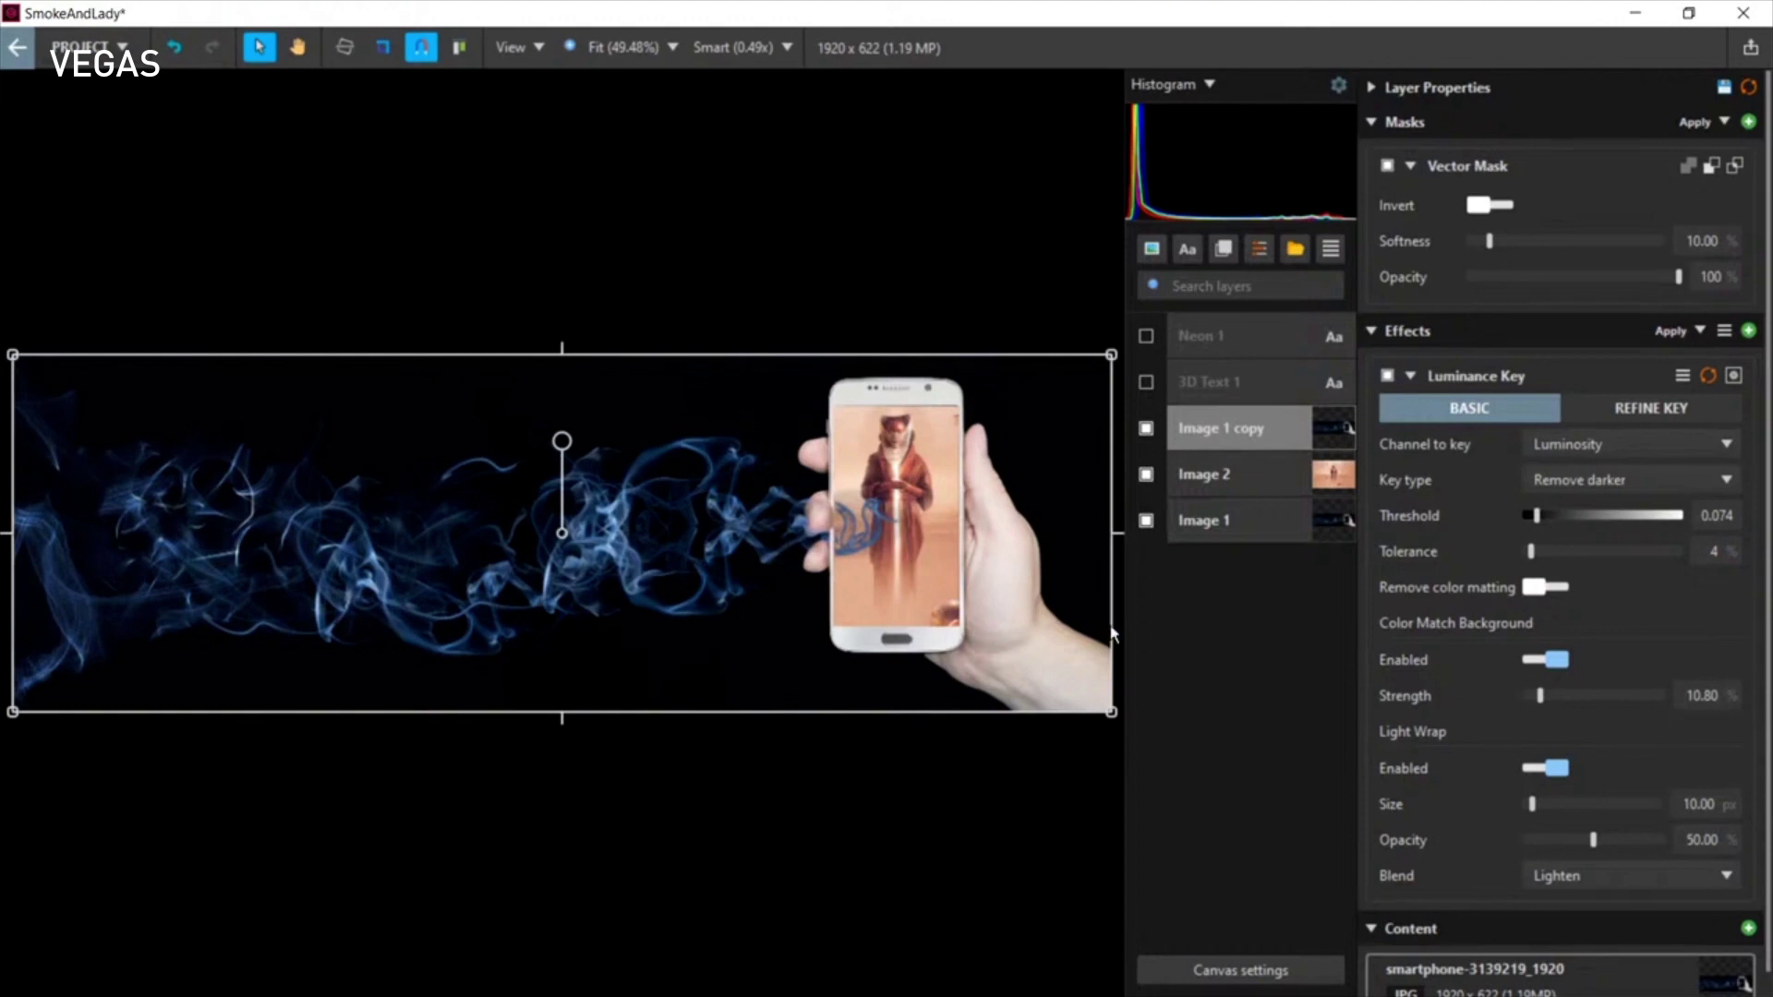
Step: Make the 3D Text 1 and Neon 1 text layers visible, and leave no layer selected
left_click(1146, 382)
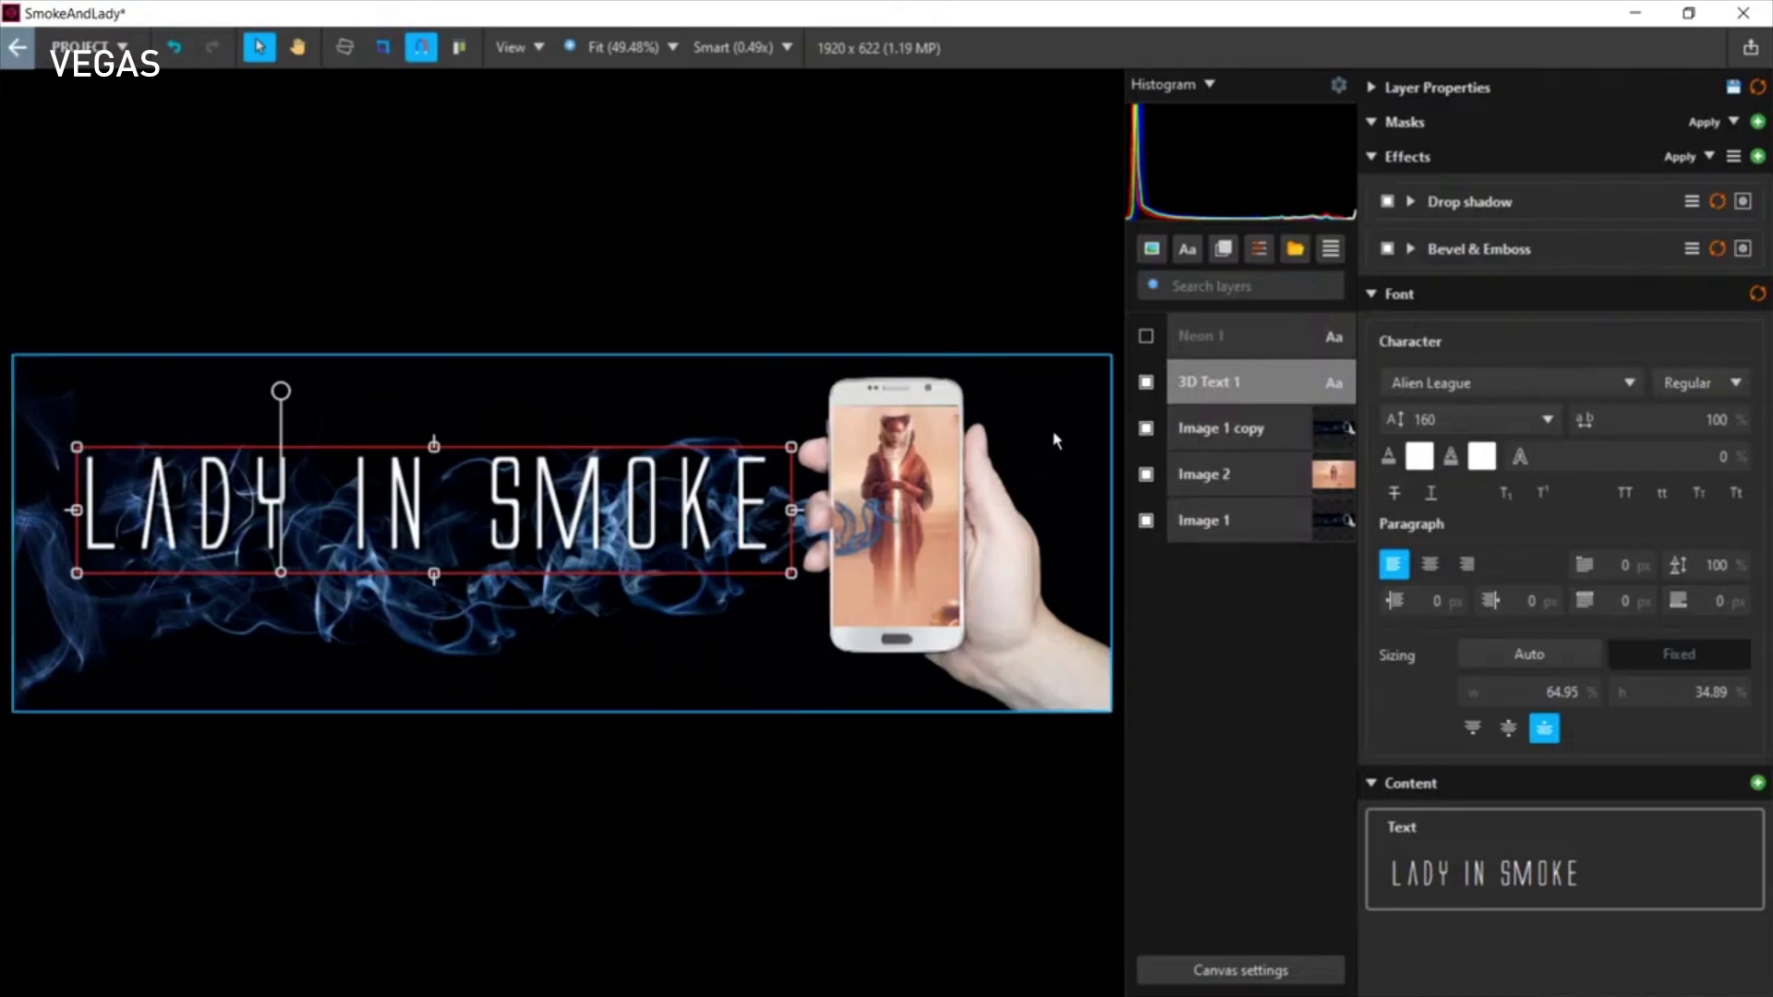
left_click(1145, 338)
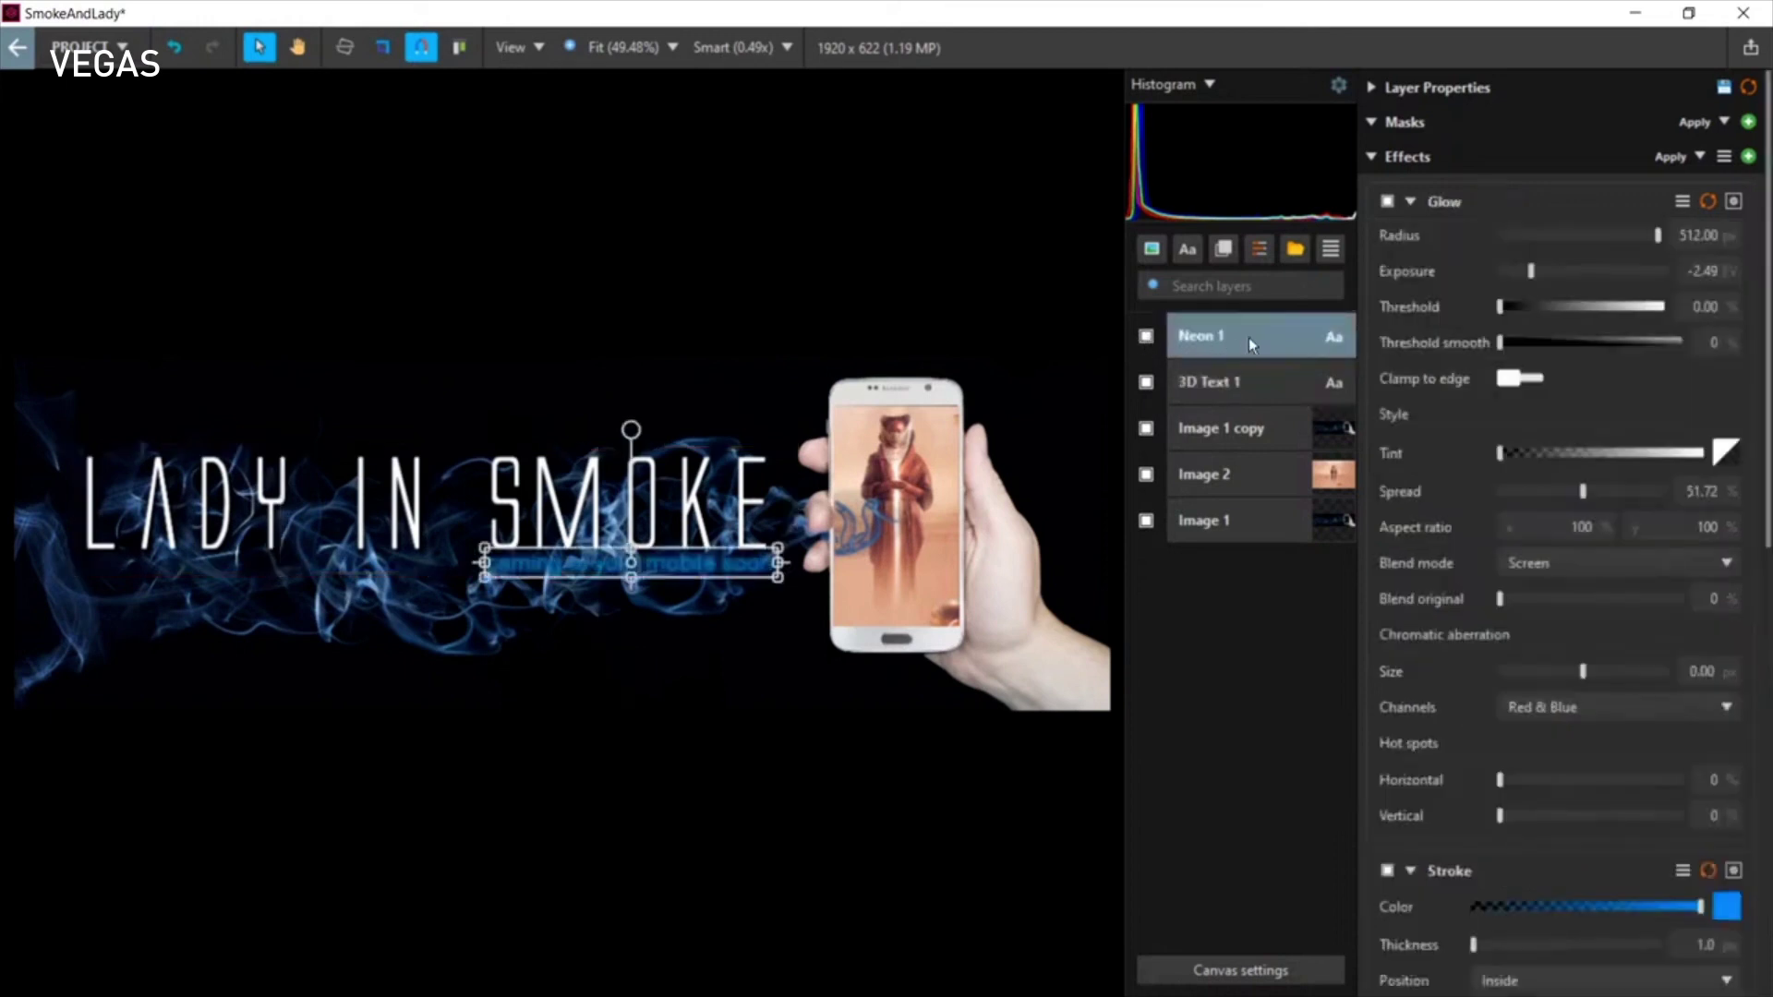
left_click(710, 808)
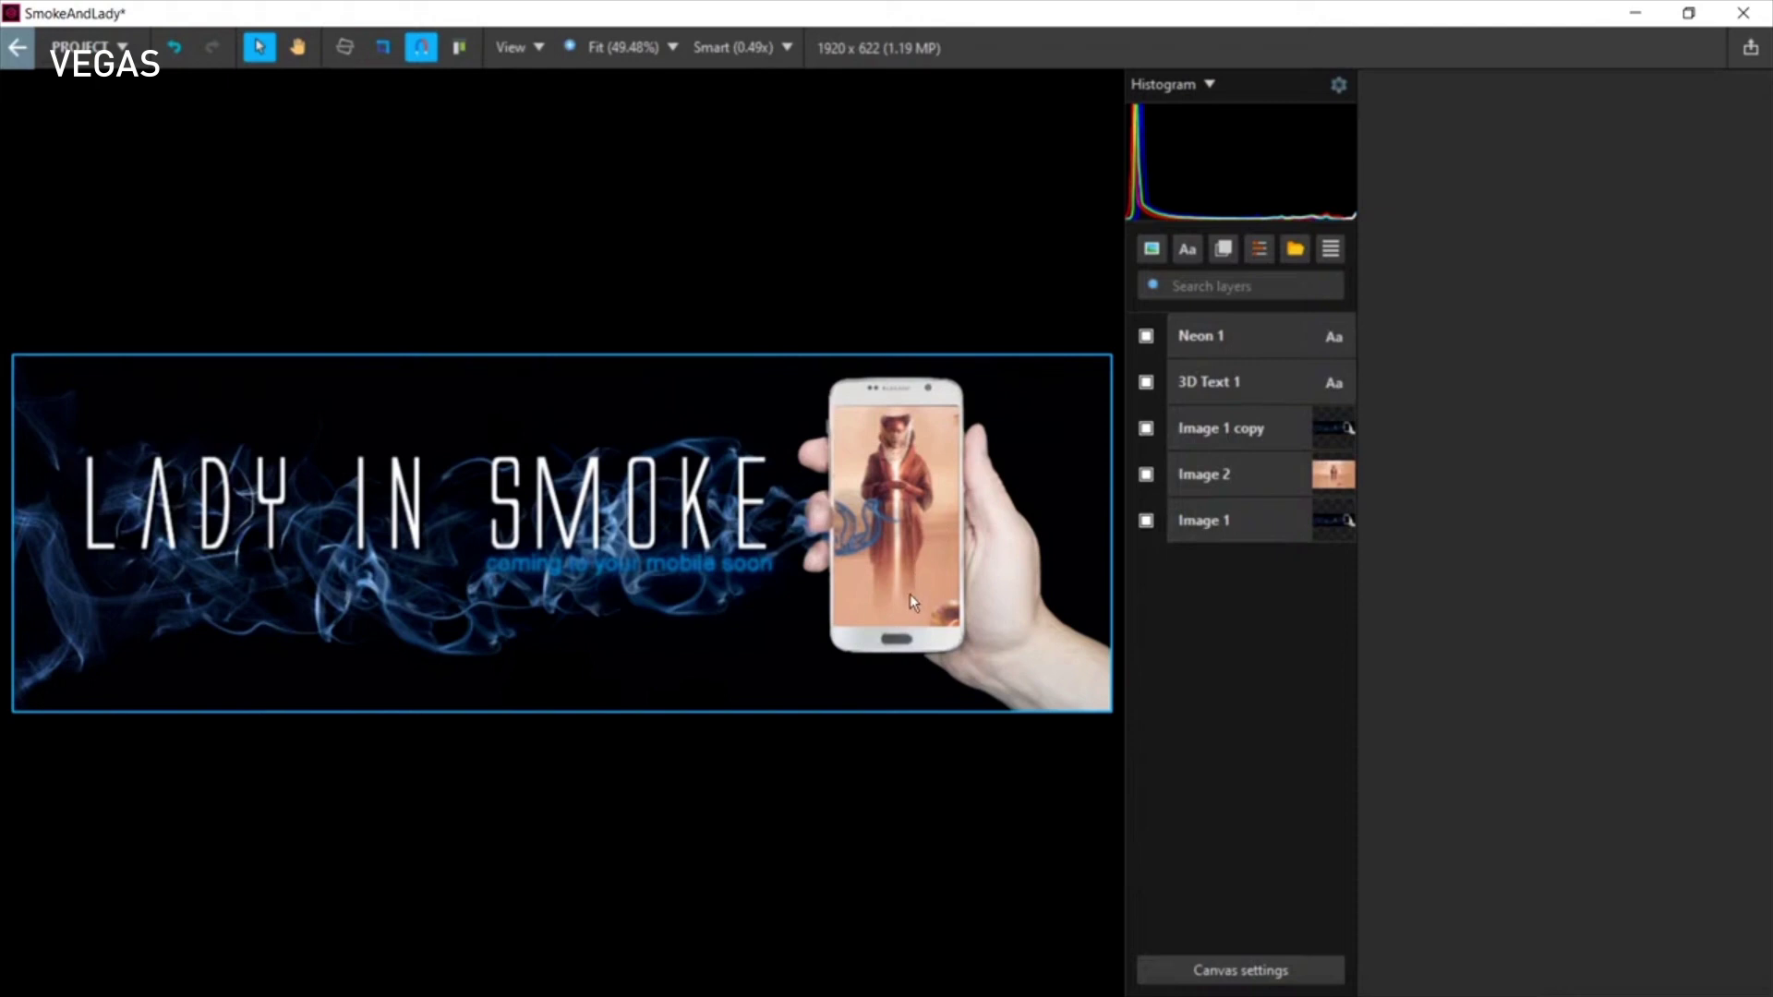
Step: Rename the Image 2 layer as Lady and the Image 1 layer as background
left_click(1238, 476)
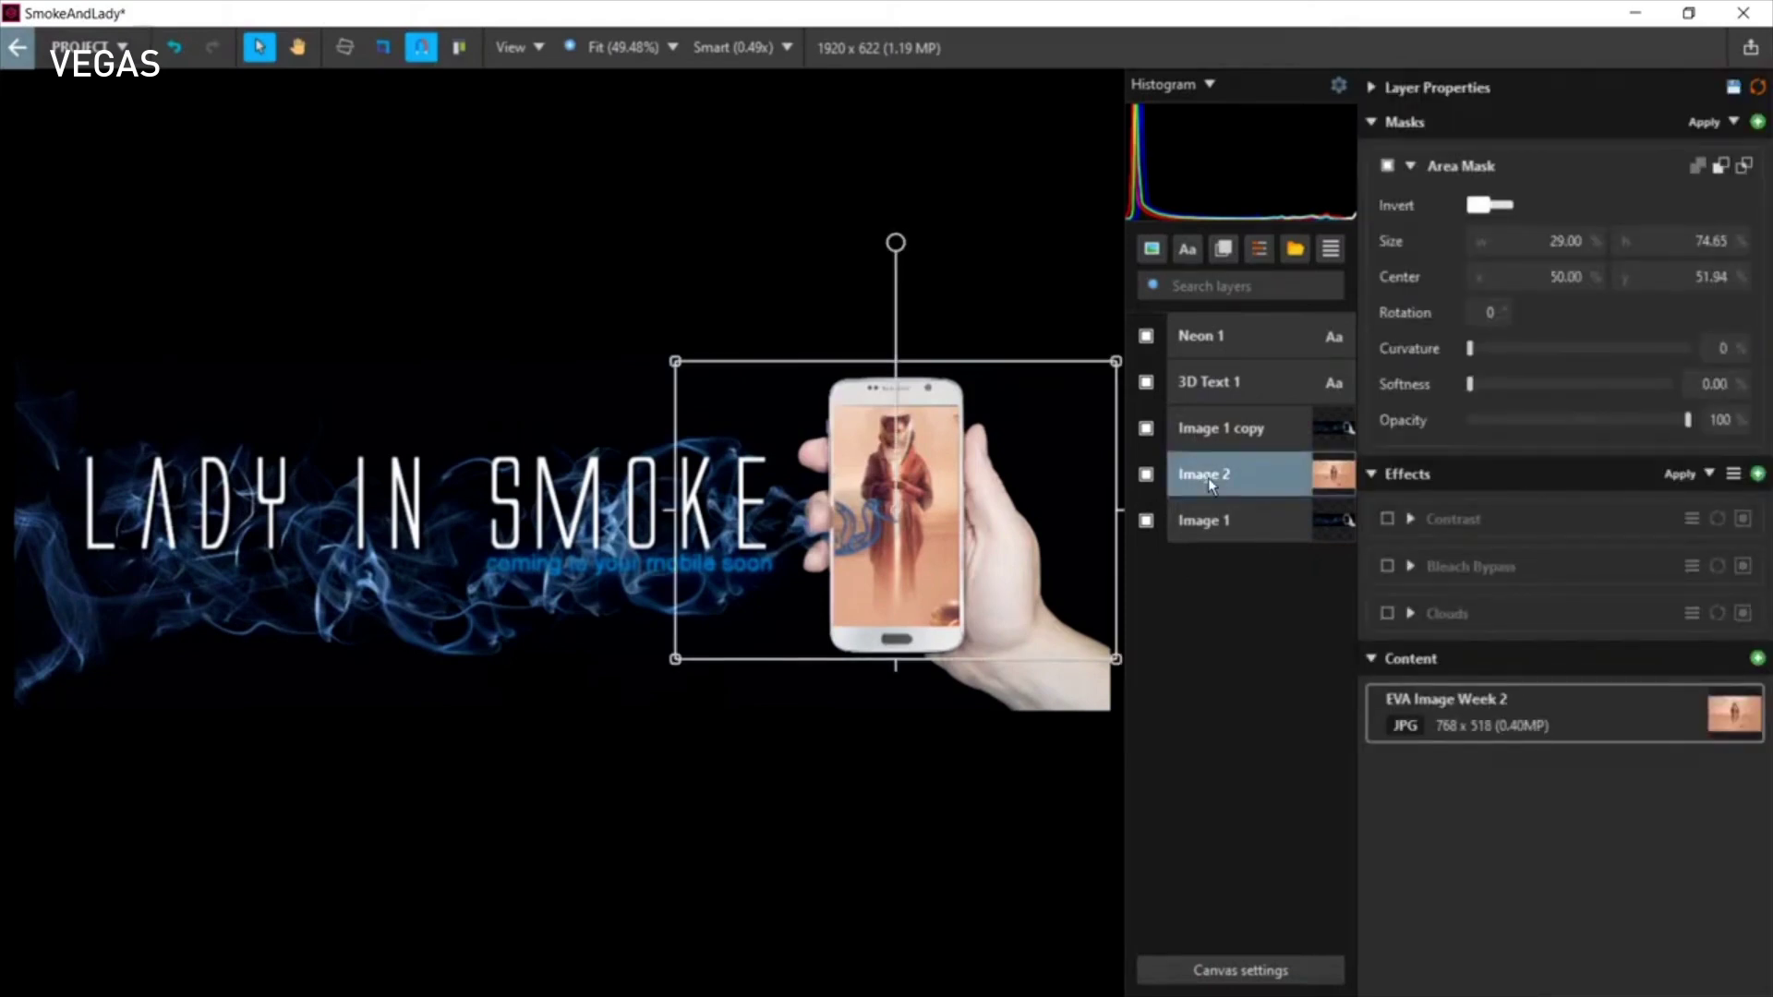
double_click(1207, 478)
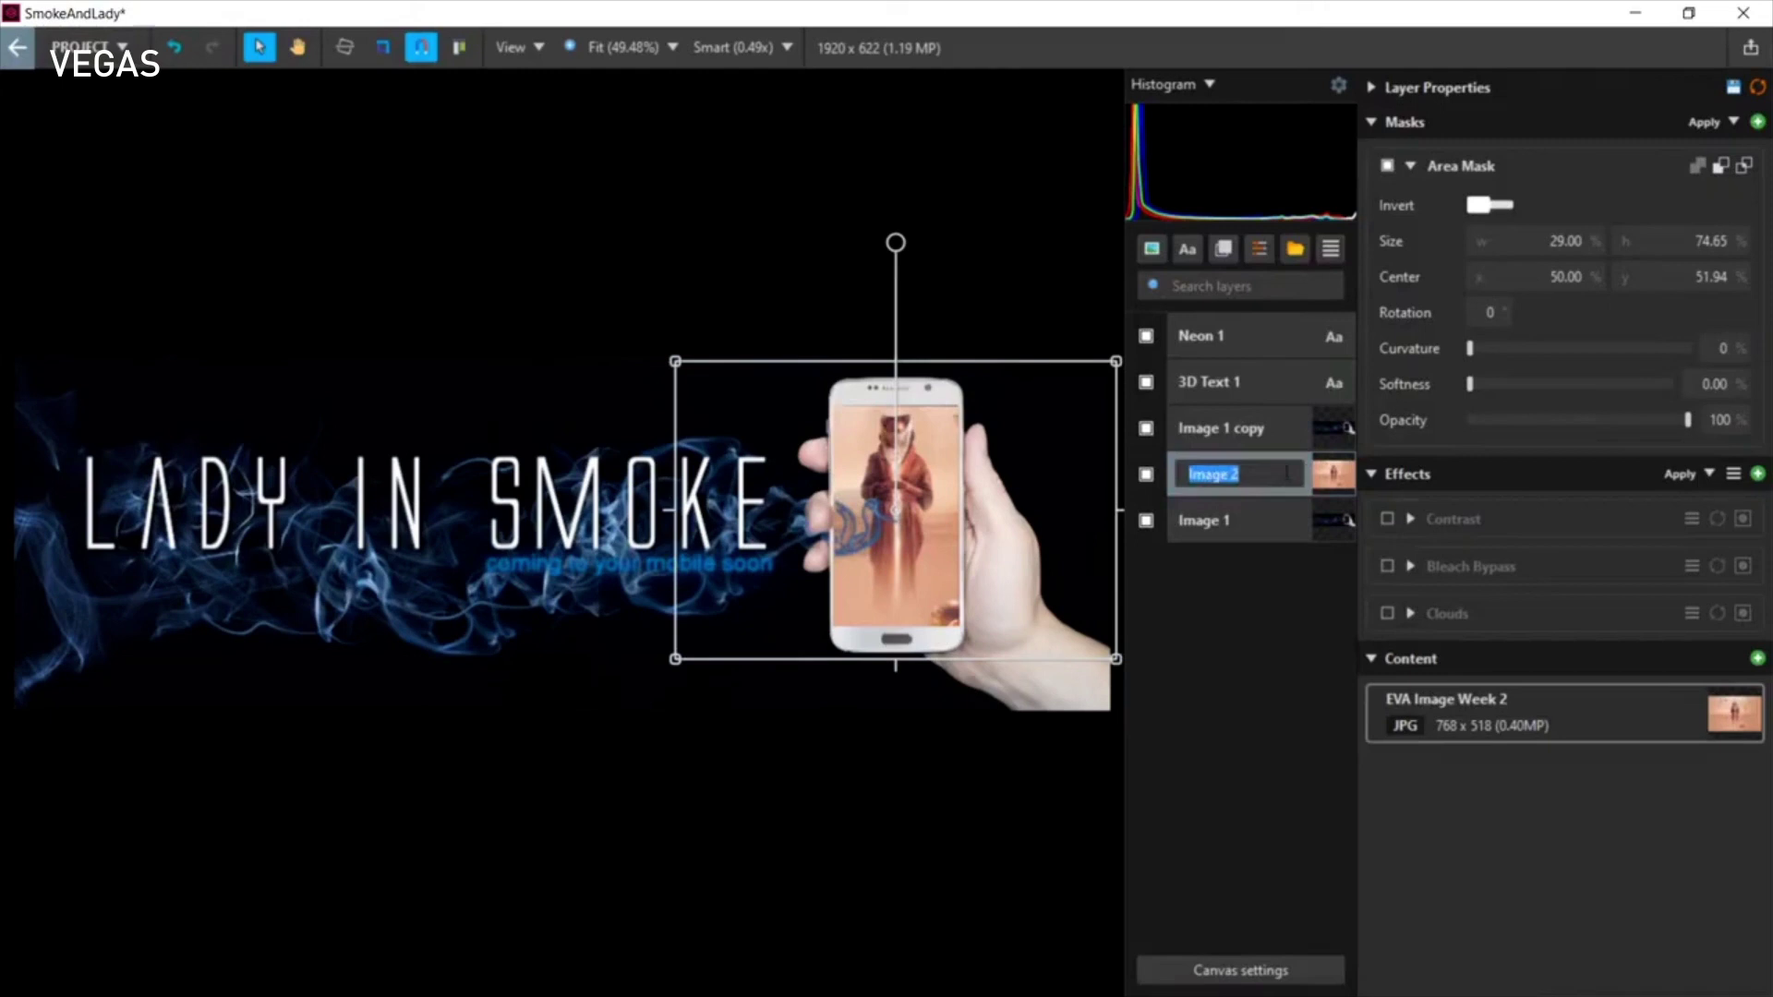
type("Lady")
key("Return")
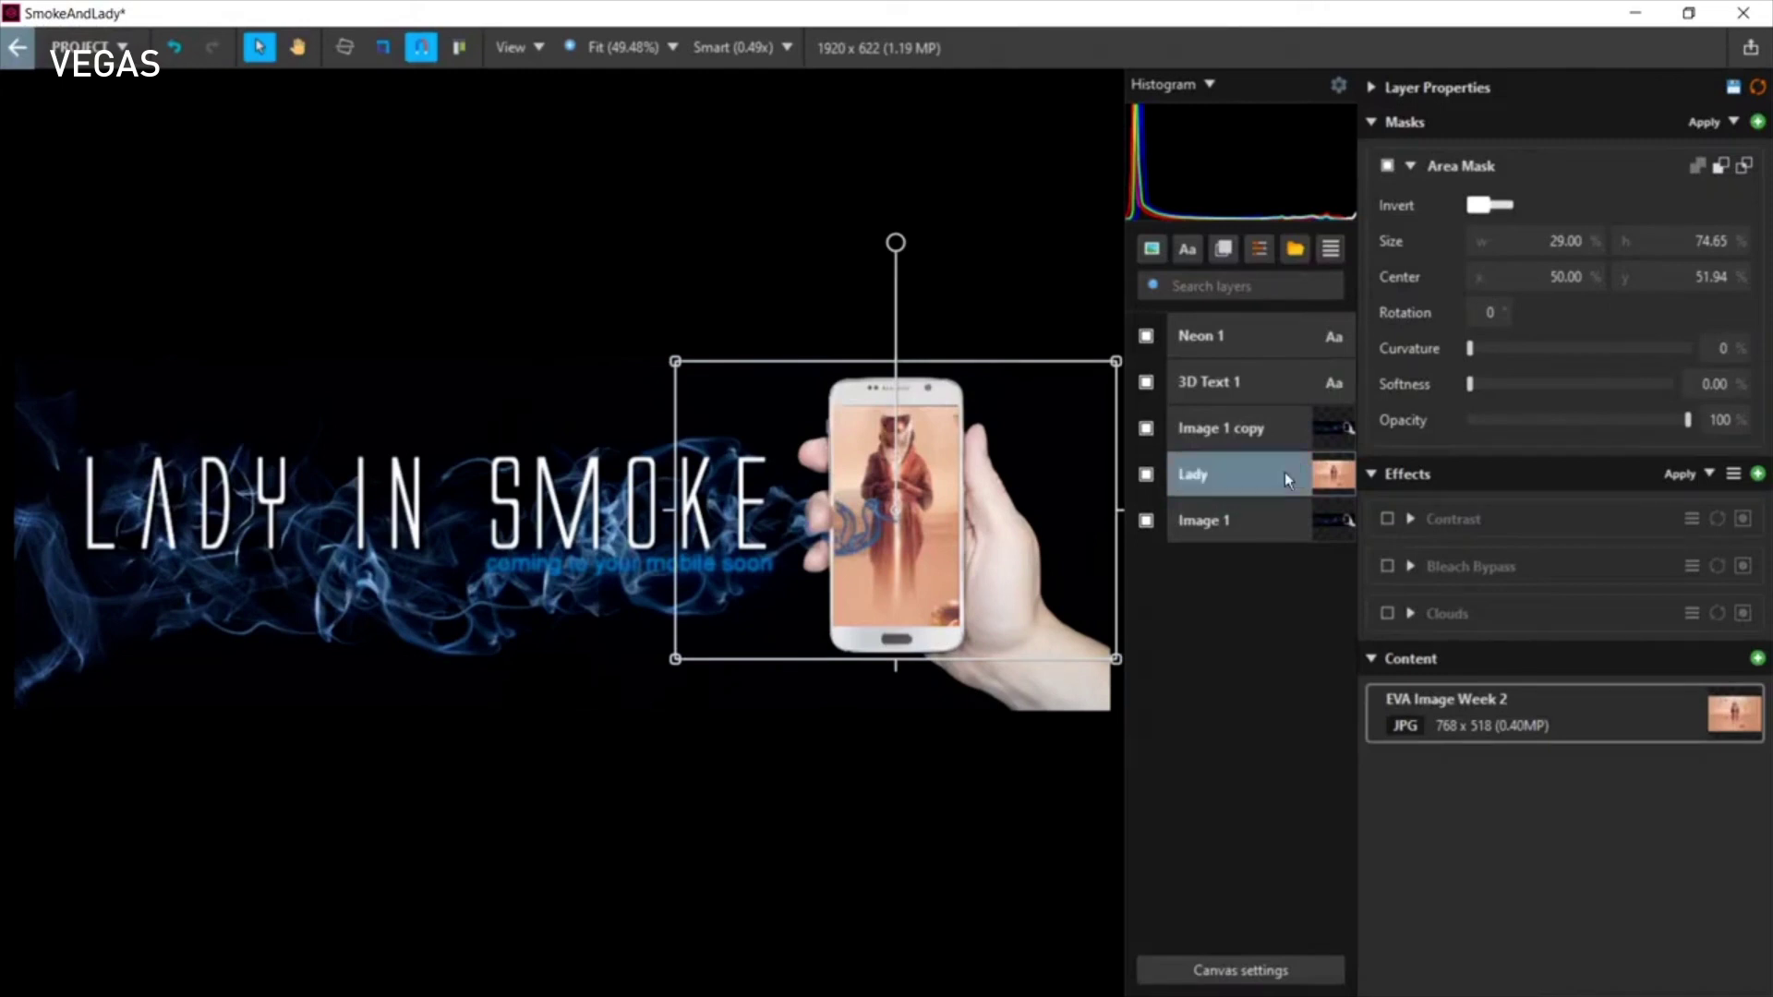
double_click(1199, 519)
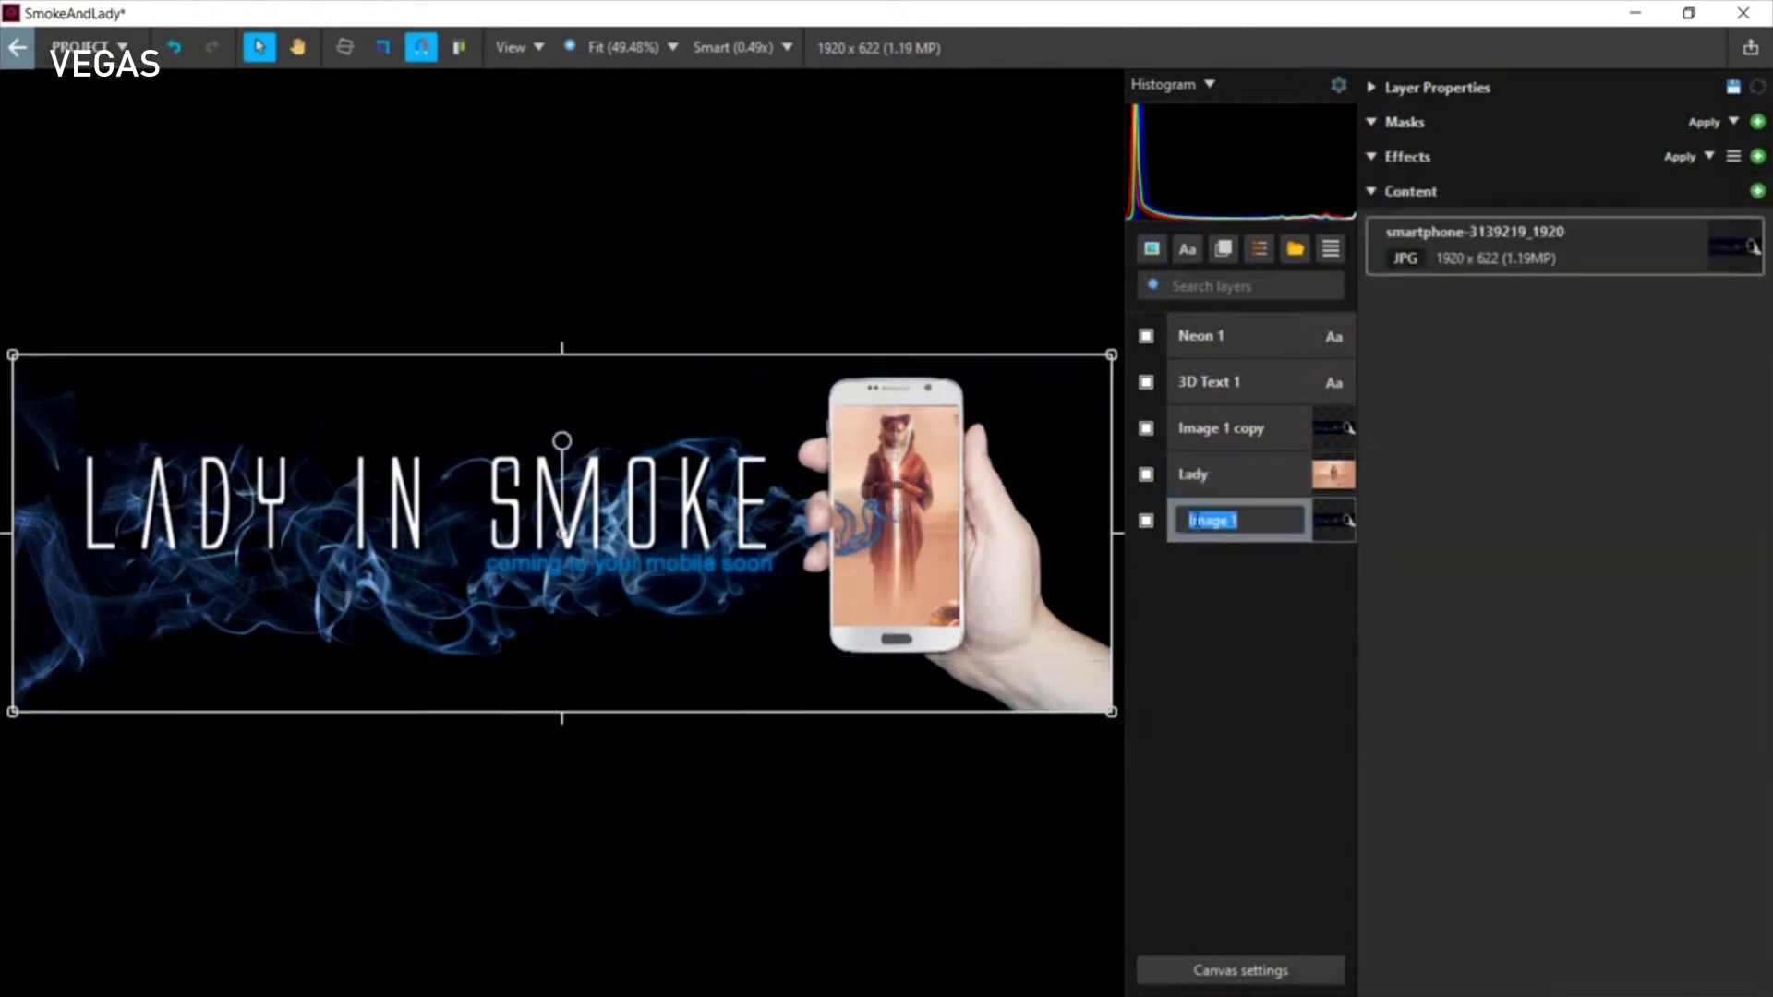
type("background")
key("Return")
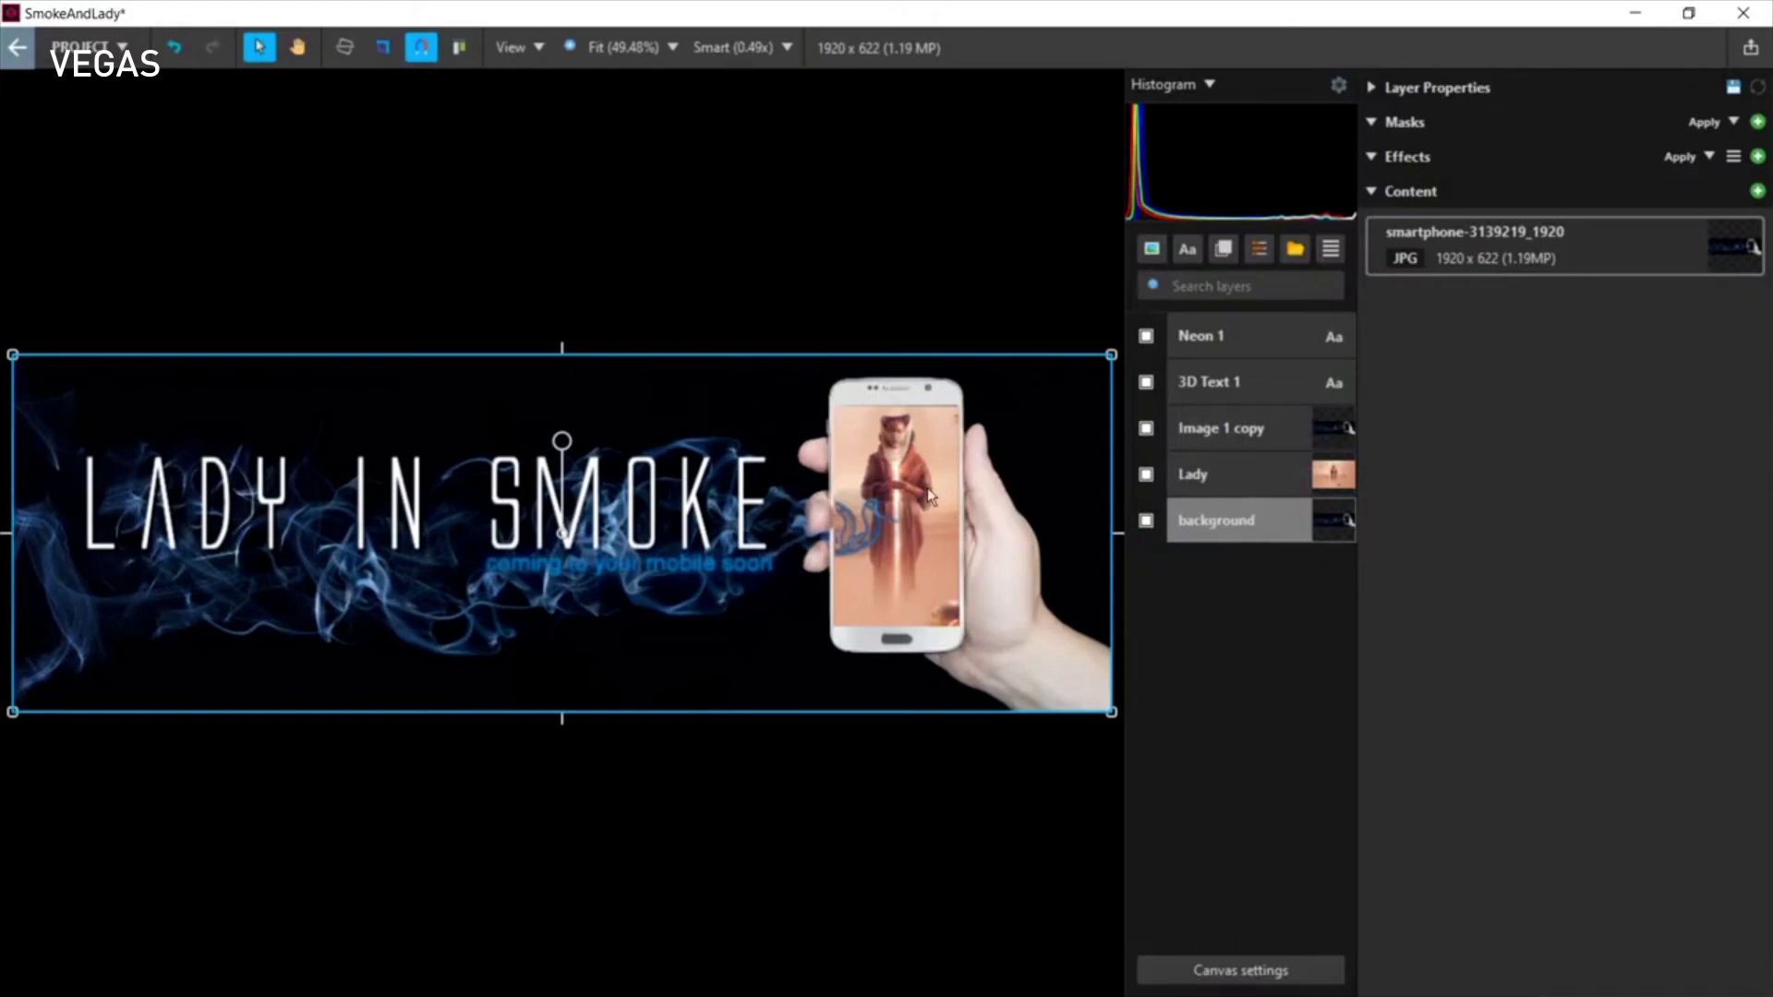
Step: Enable the Contrast effect on the Lady layer, and glance through the list of effects that can be added
left_click(1237, 477)
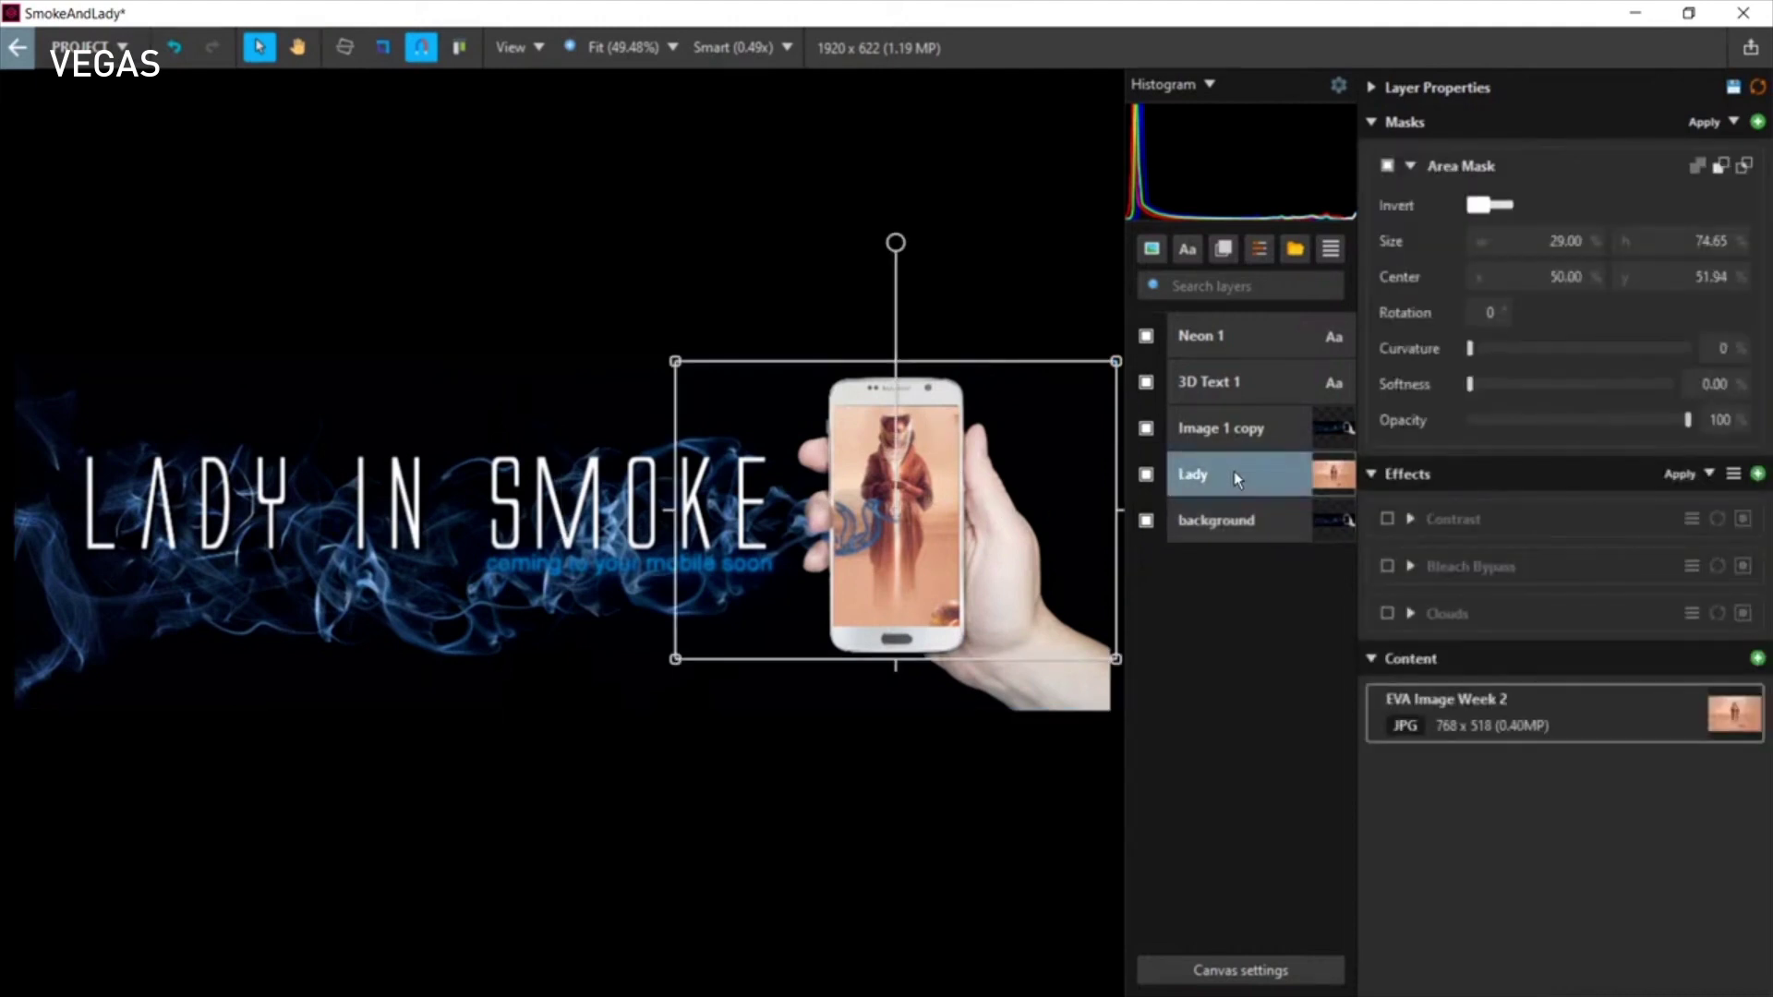
left_click(1412, 167)
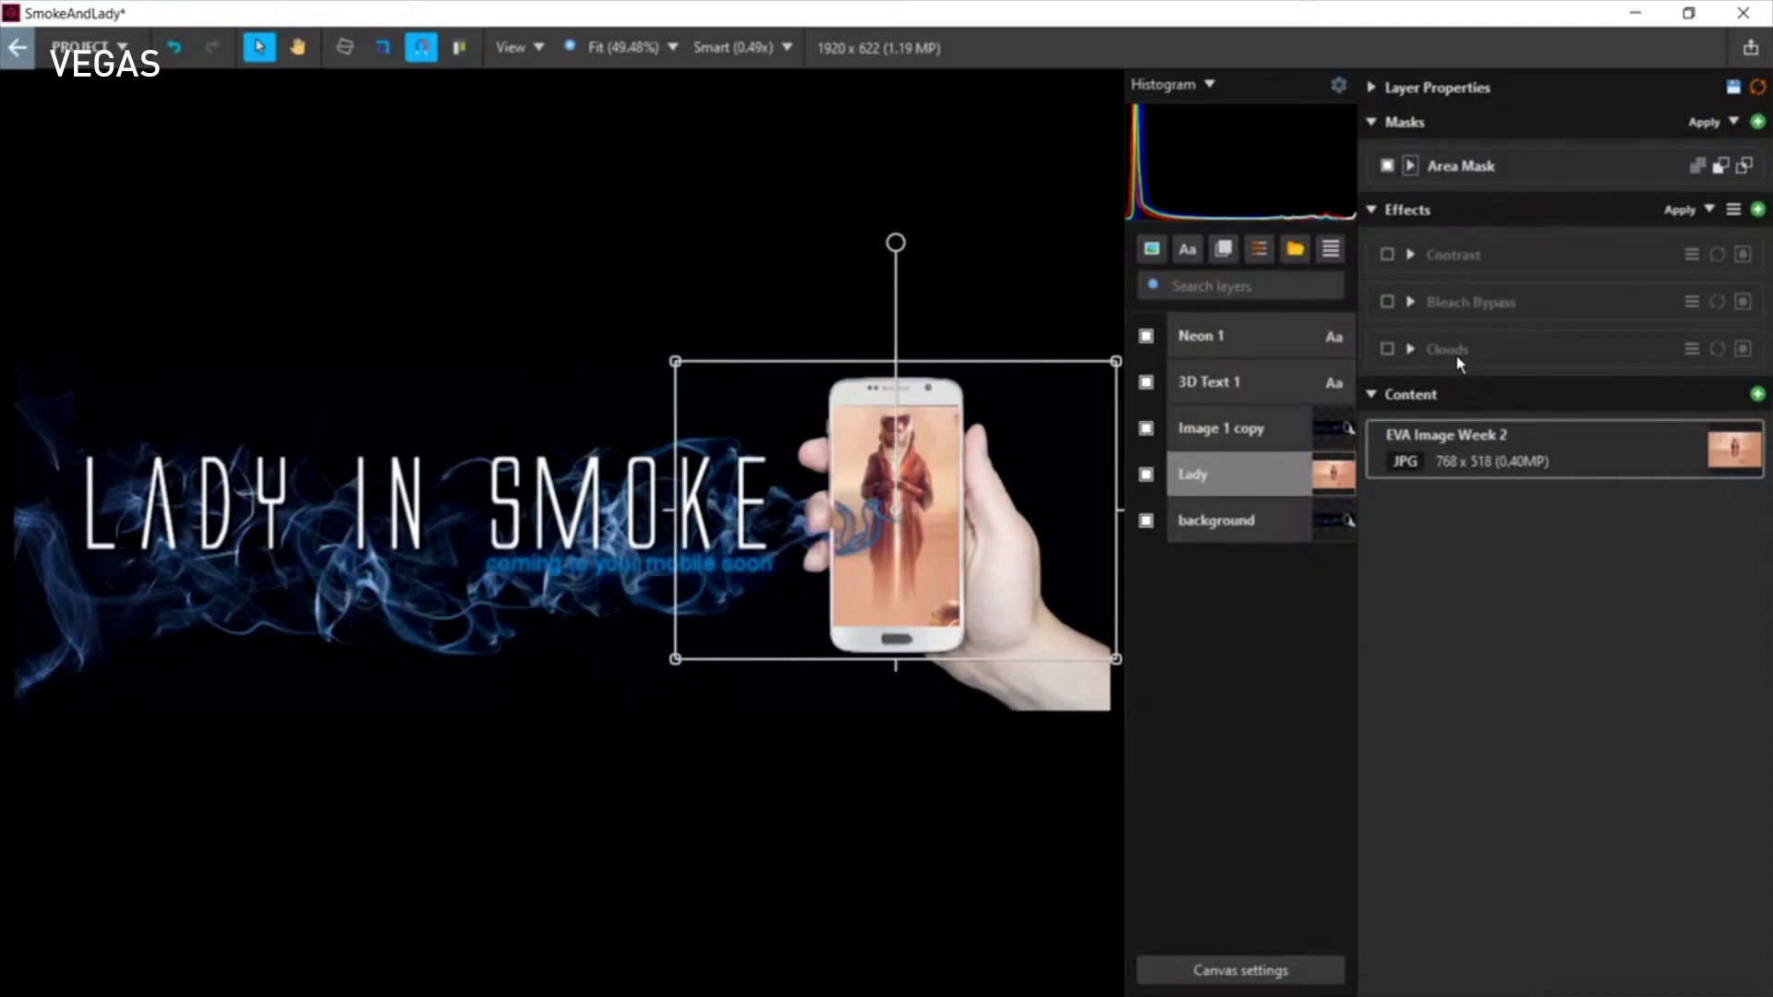
left_click(1410, 255)
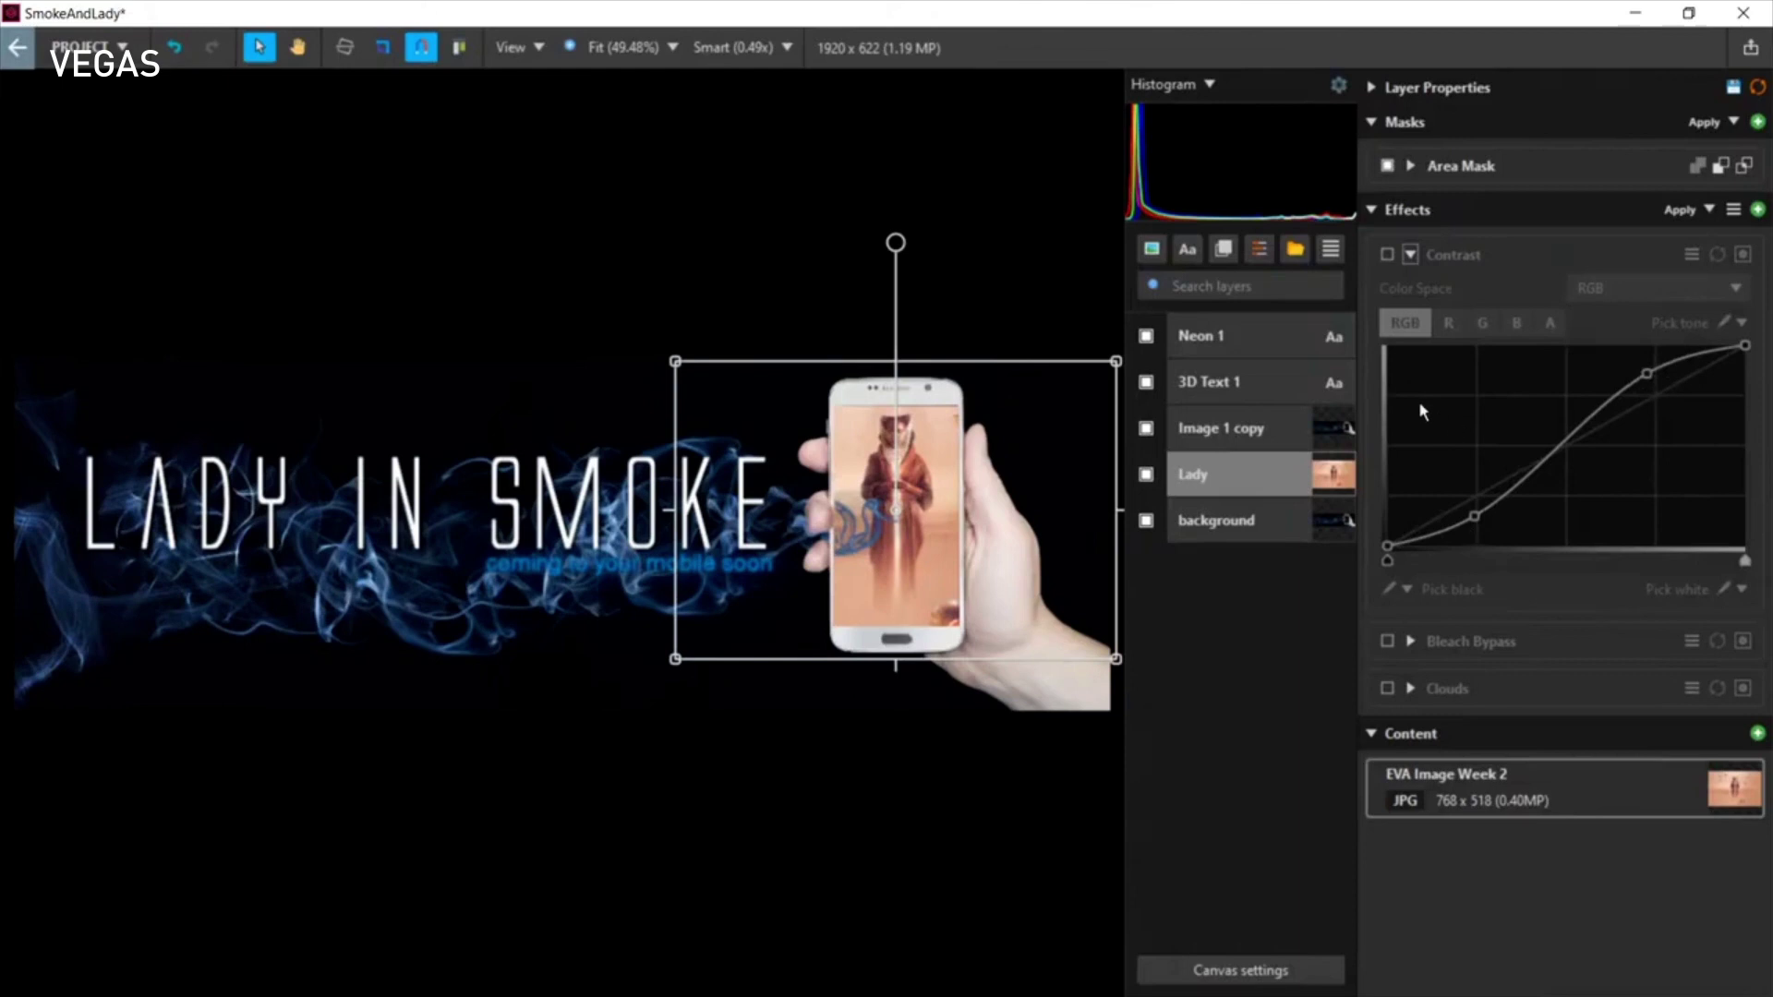
left_click(1387, 254)
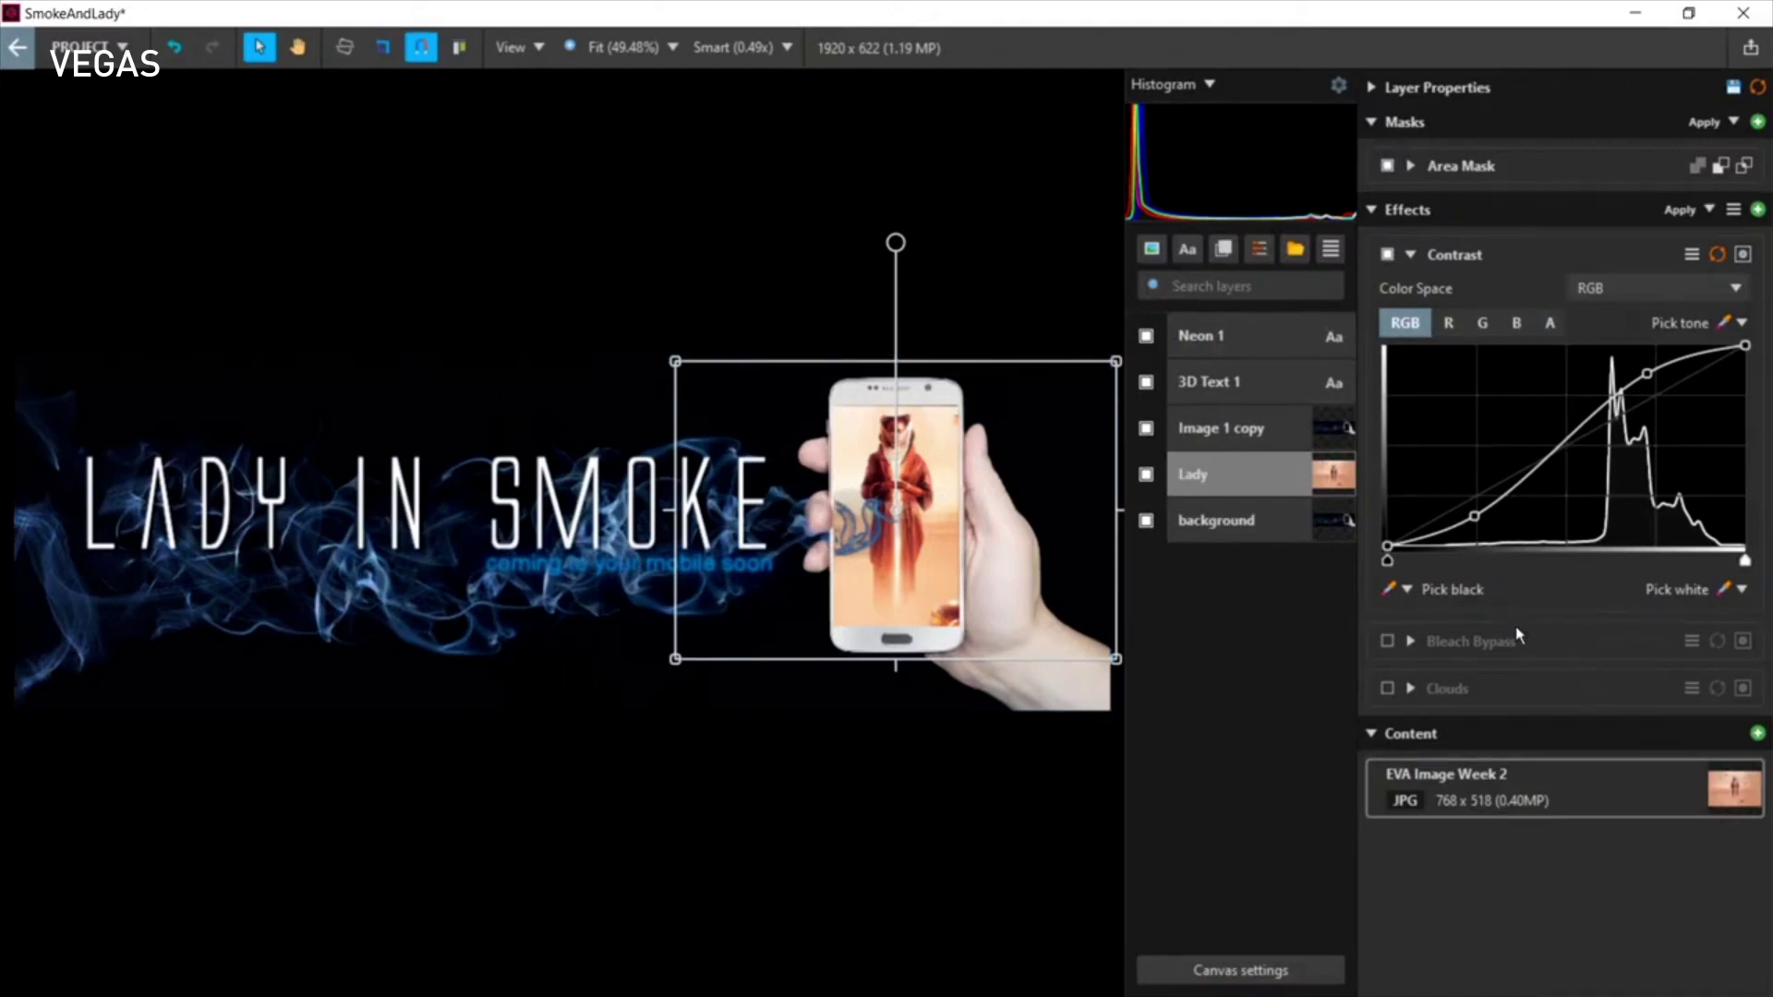
left_click(1760, 211)
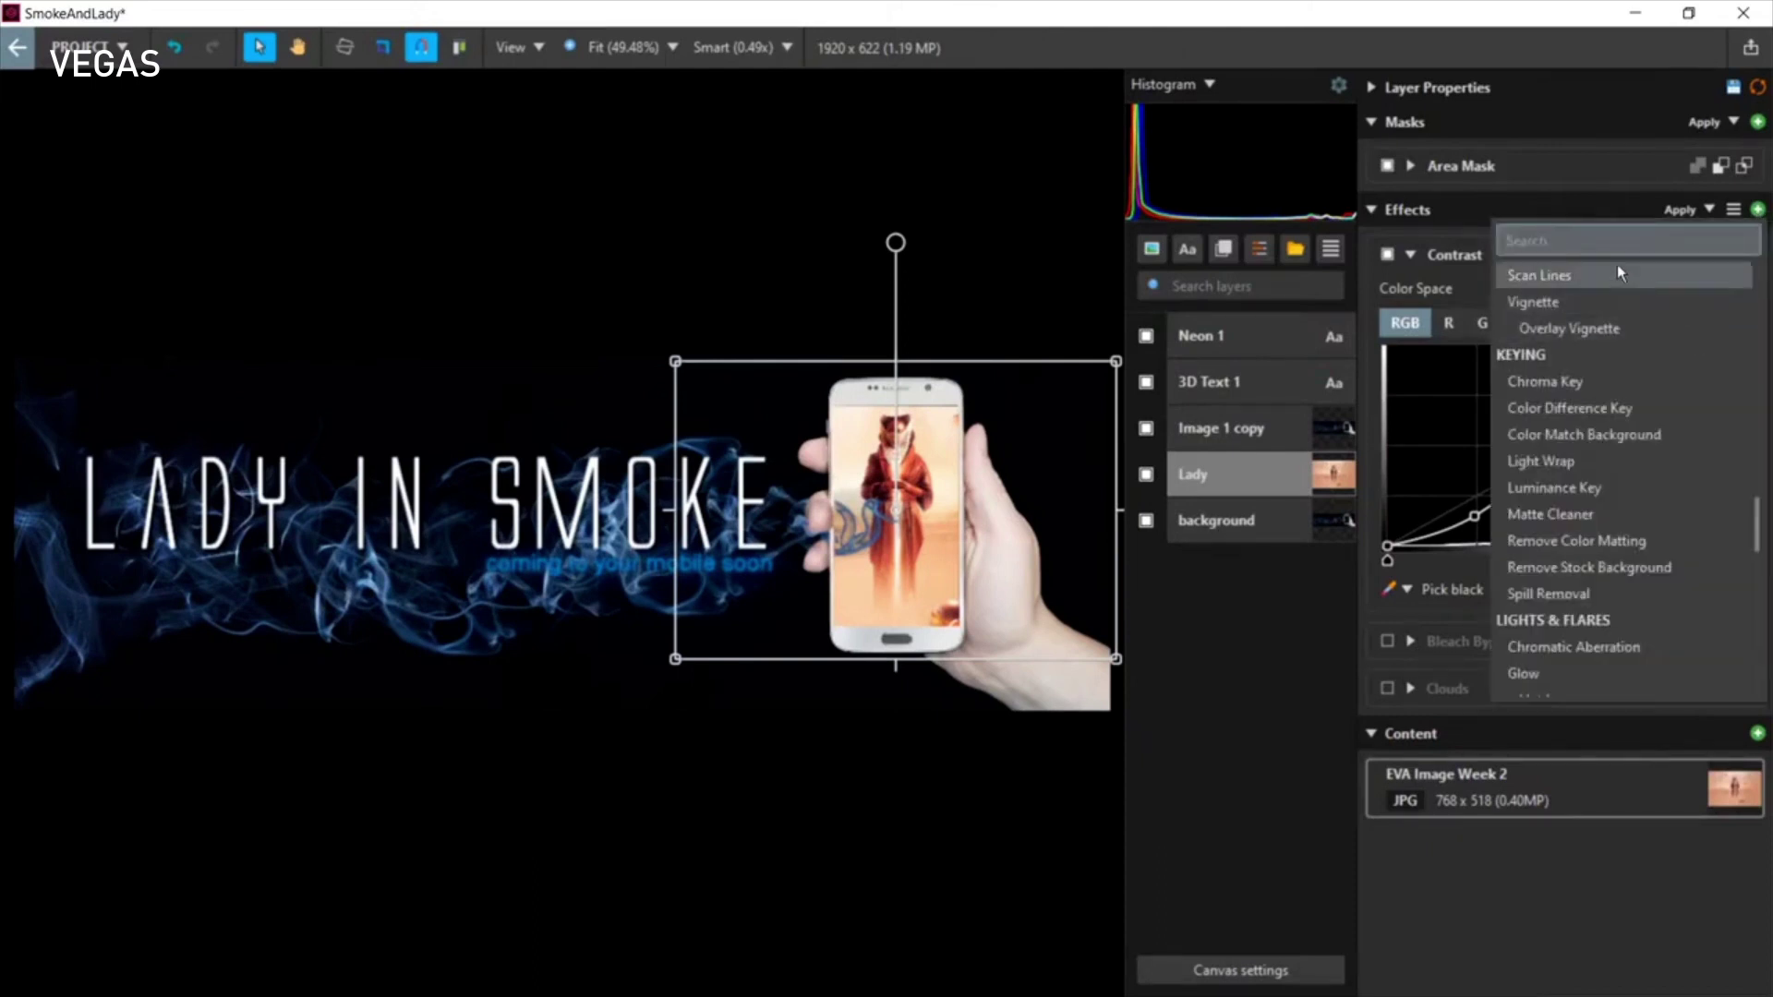
left_click(1313, 8)
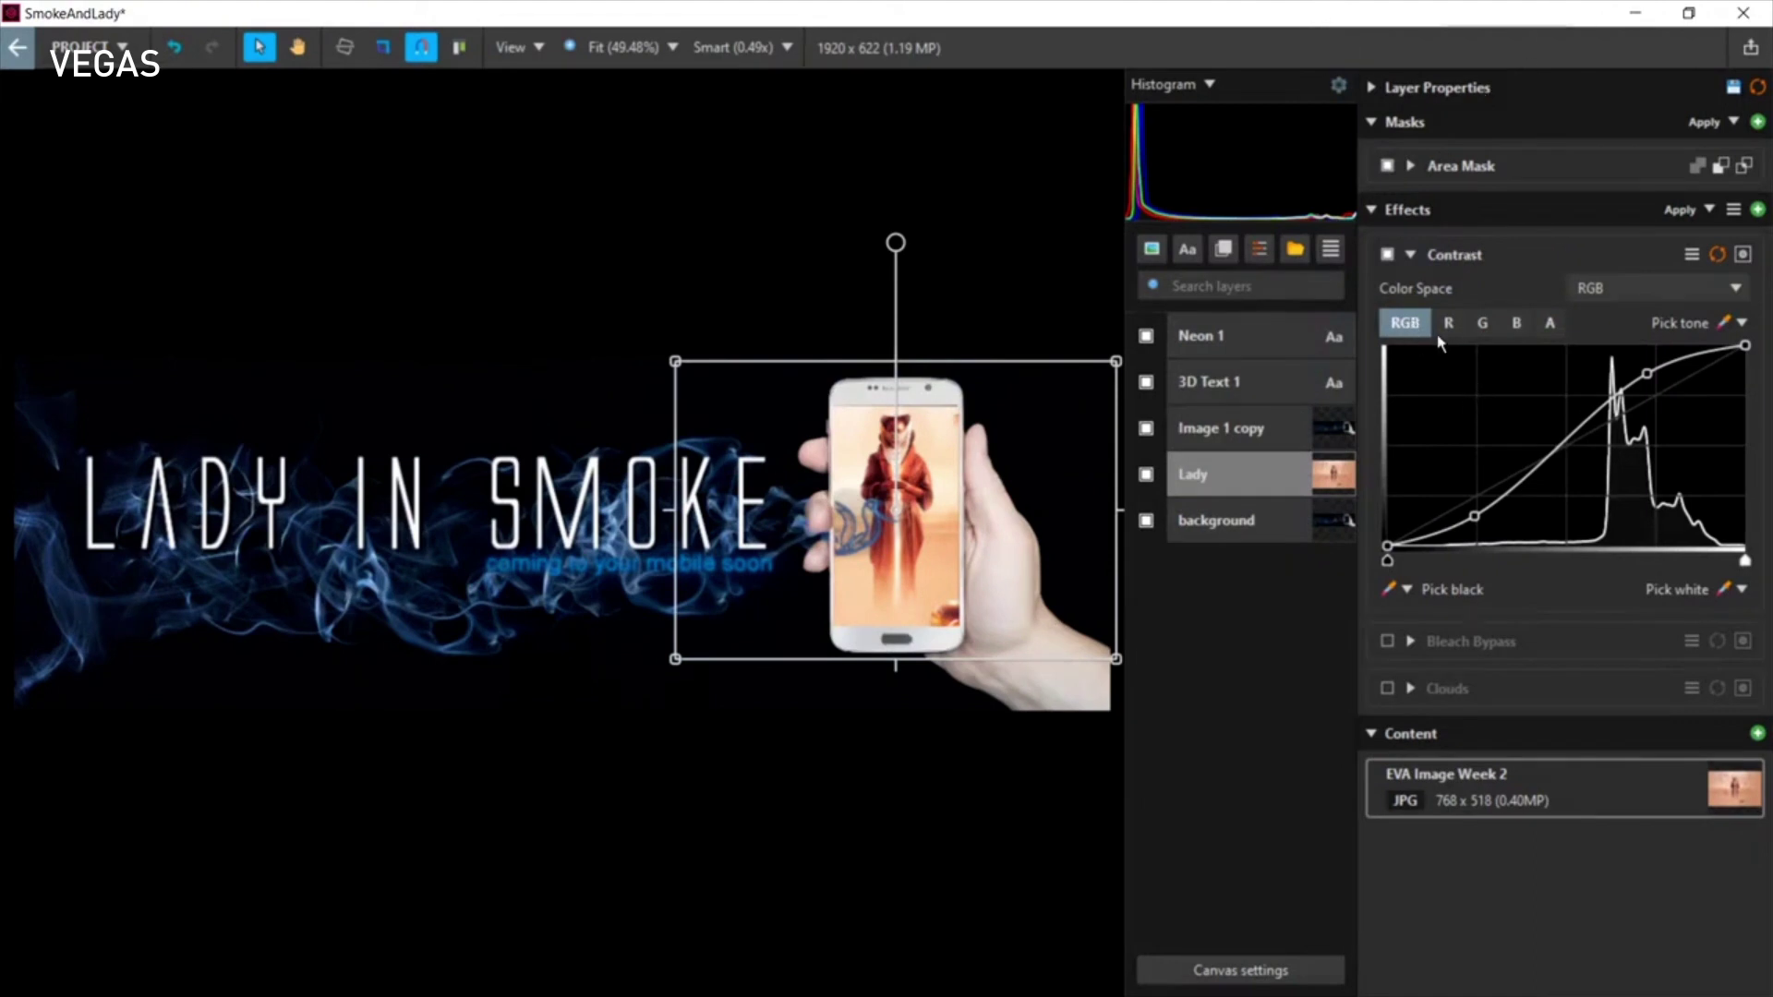
left_click(1412, 255)
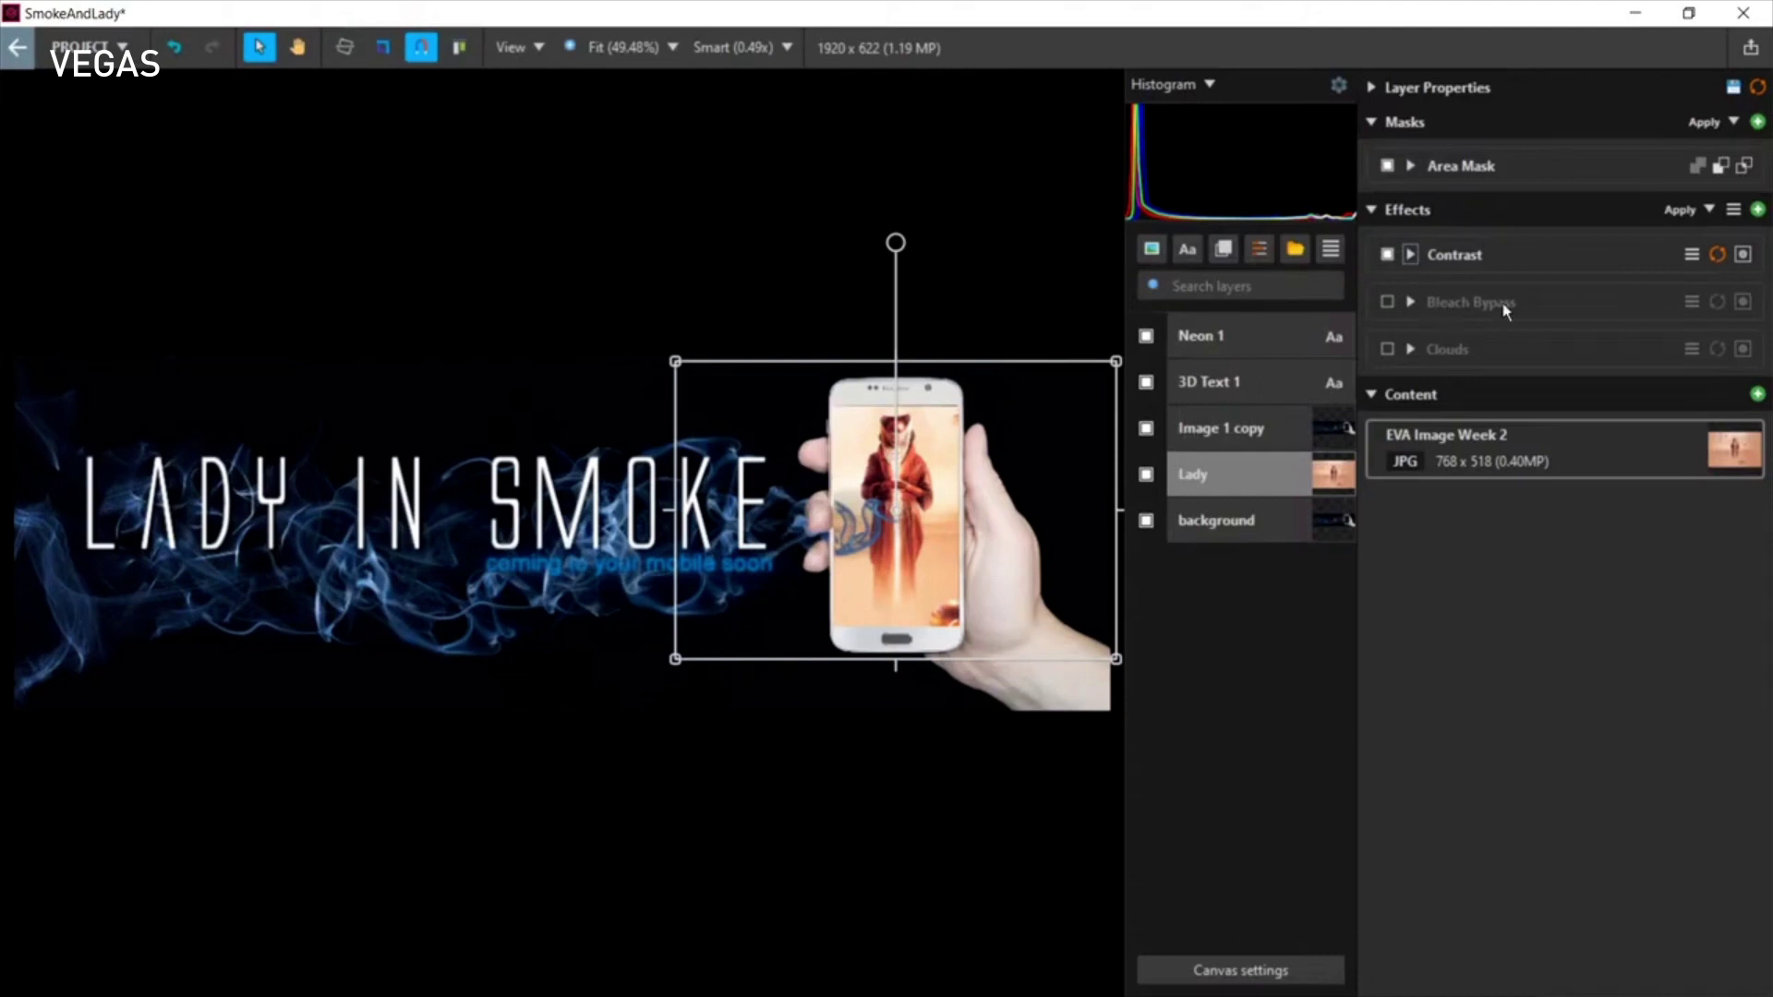
Step: Expand the Lady layer's Bleach Bypass effect and enable it with an amount of 100
left_click(1411, 304)
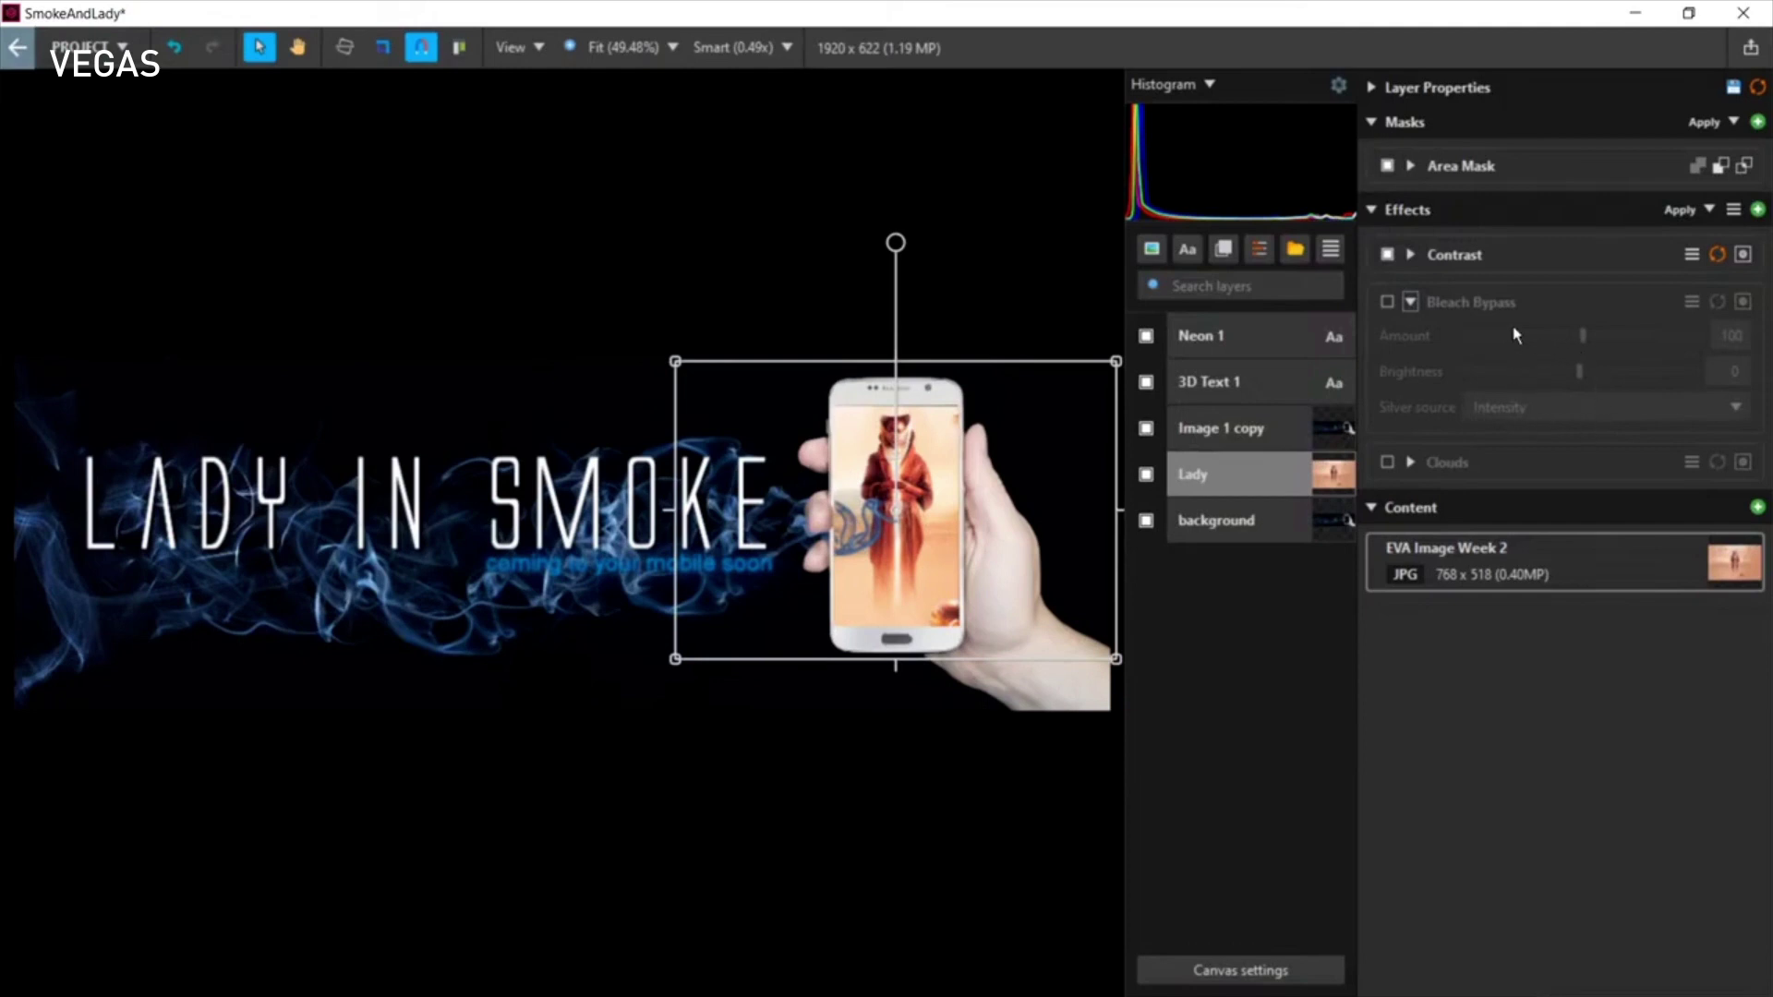
left_click(1387, 303)
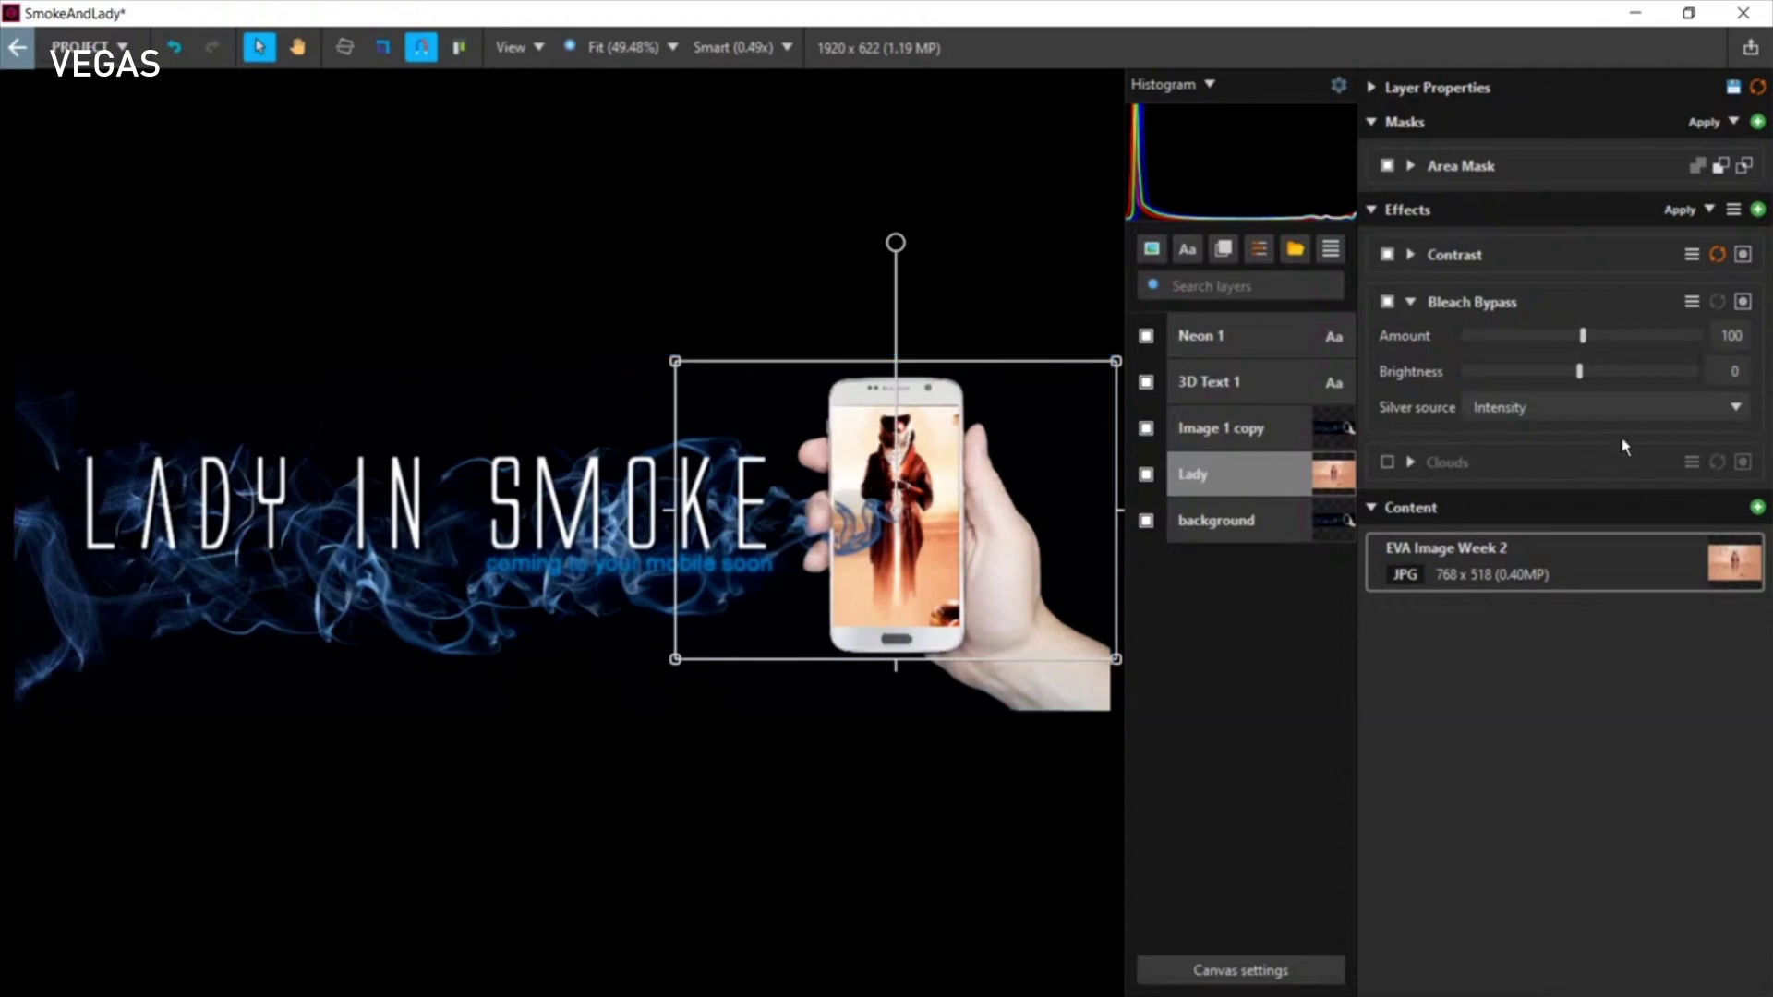
mouse_move(1583, 336)
left_mouse_down()
mouse_move(1564, 342)
mouse_move(1652, 338)
mouse_move(1520, 340)
mouse_move(1660, 338)
mouse_move(1607, 340)
mouse_move(1582, 371)
mouse_move(1621, 374)
mouse_move(1544, 369)
mouse_move(1580, 377)
mouse_move(1606, 343)
mouse_move(1583, 340)
left_mouse_up()
Step: Expand and enable the Clouds effect on the Lady layer, and deselect the layer to view the composite
left_click(1412, 463)
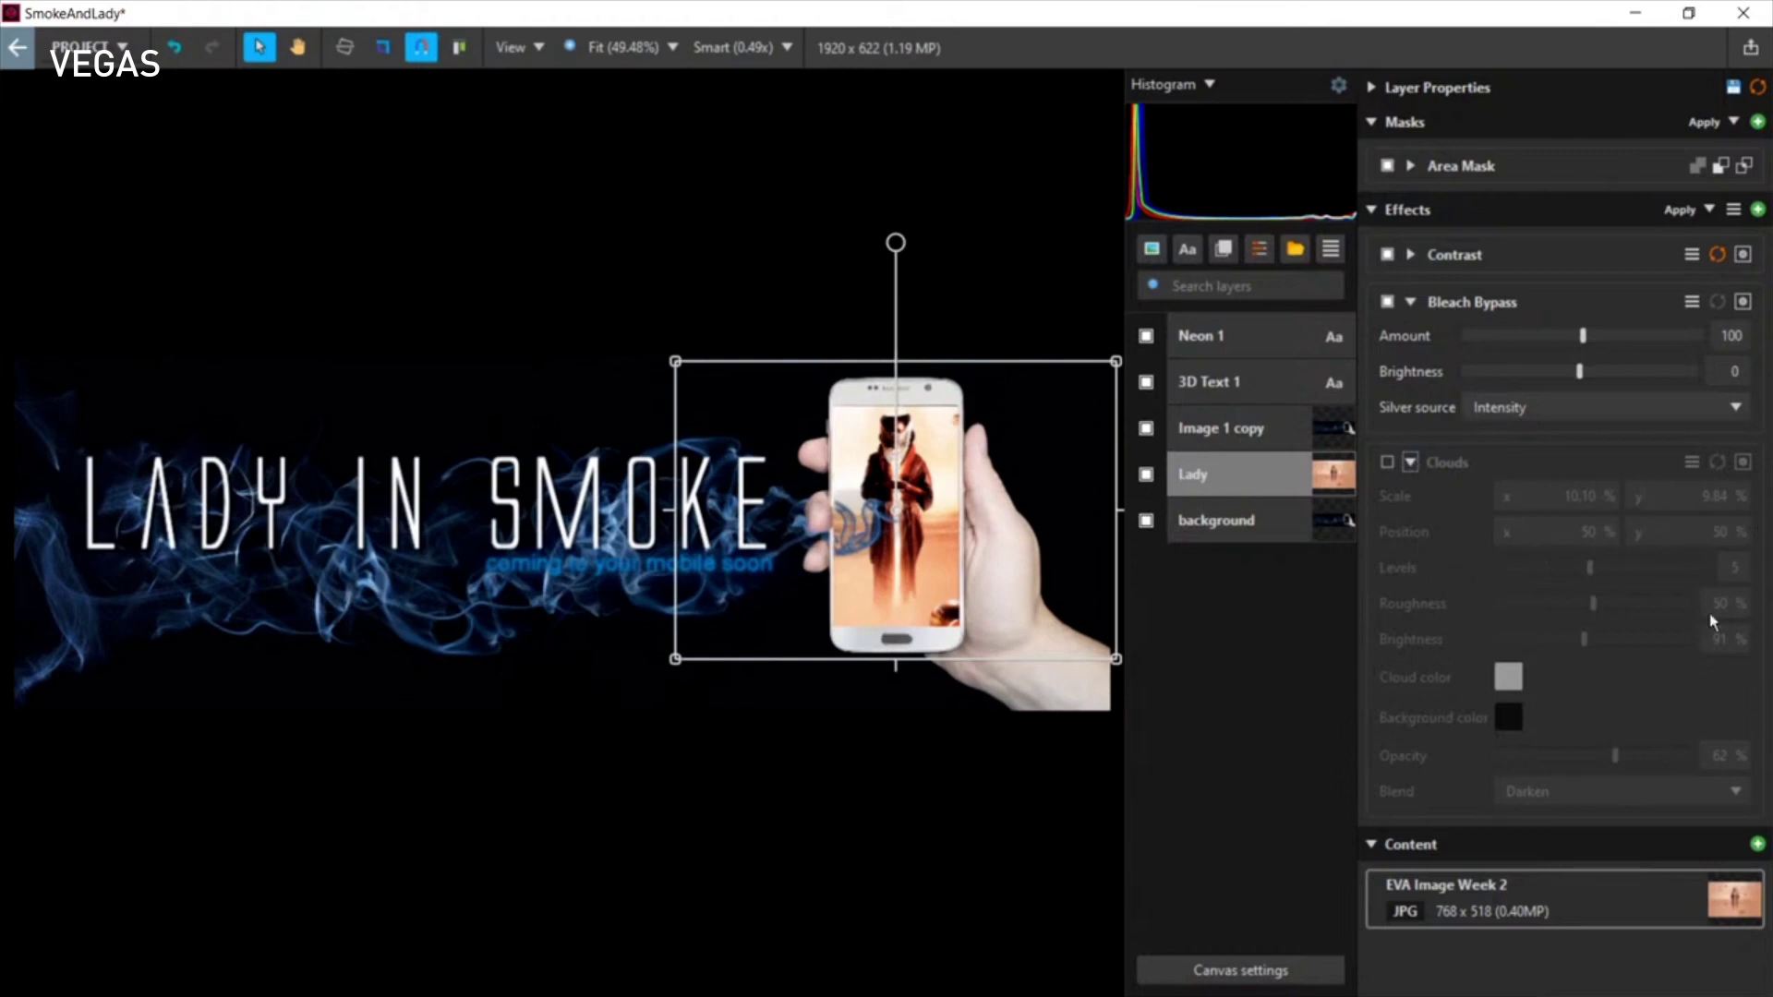
left_click(1388, 462)
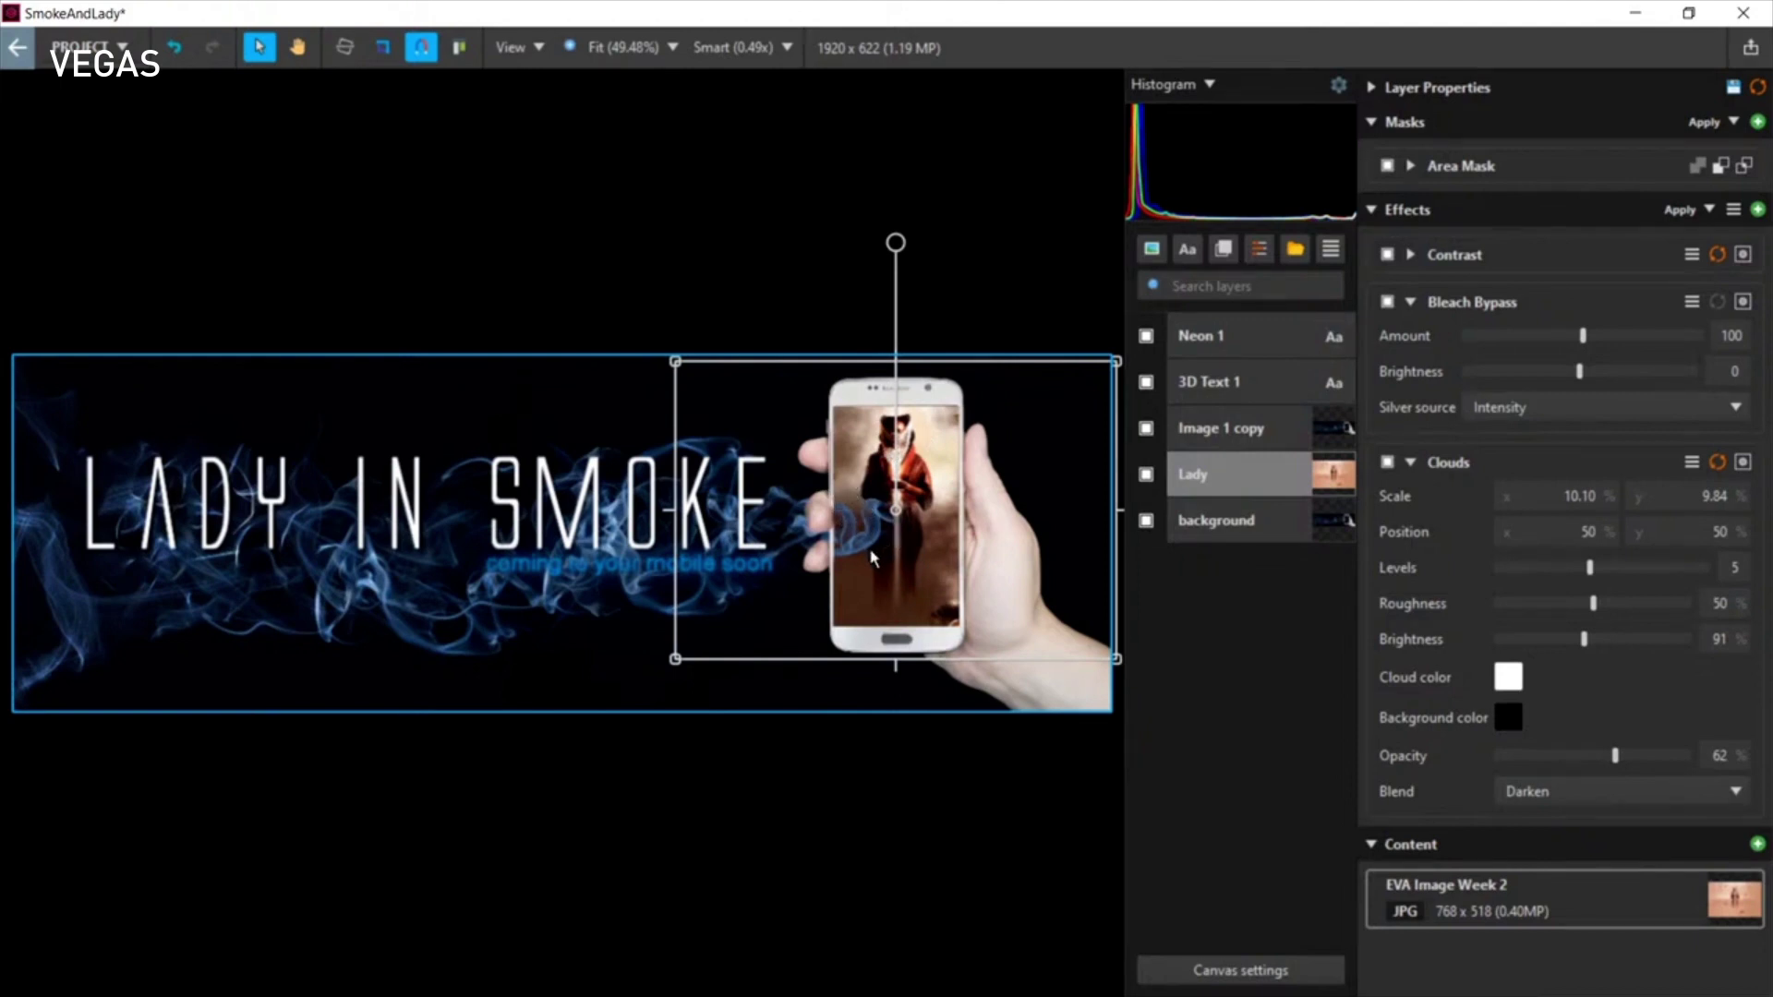
left_click(470, 839)
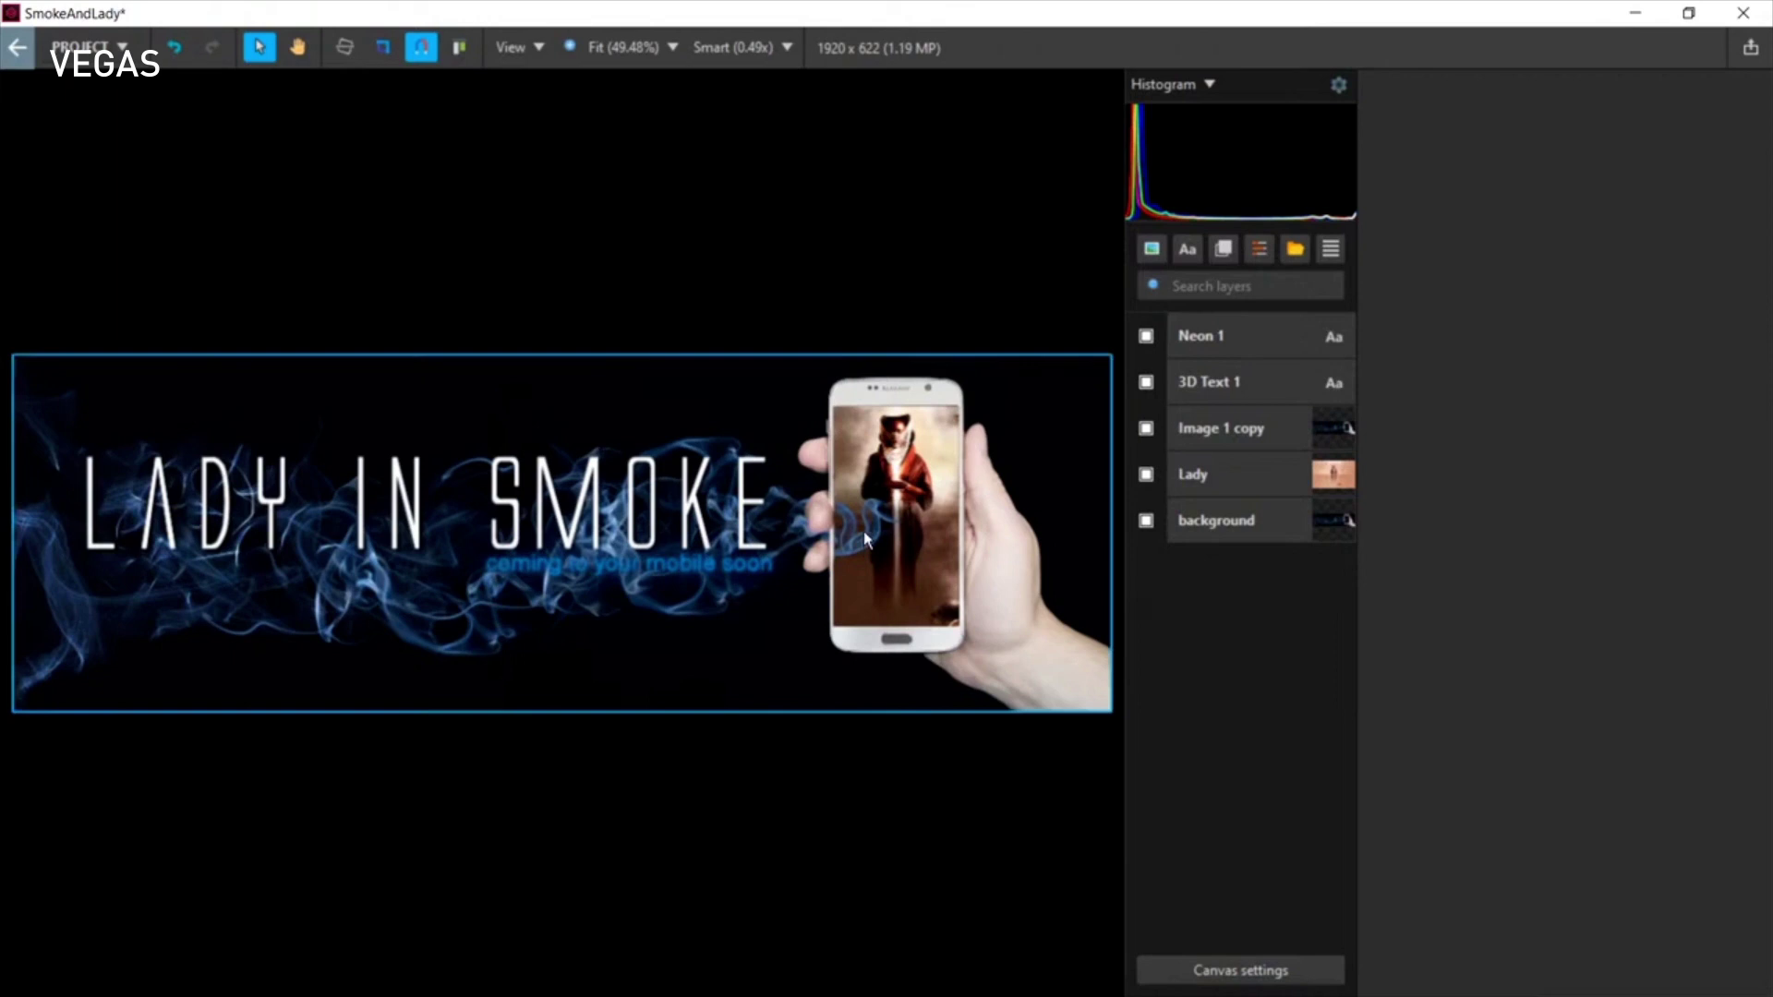
Step: Select Image 1 copy and compare the smoke over the phone with that layer hidden and shown
left_click(1142, 431)
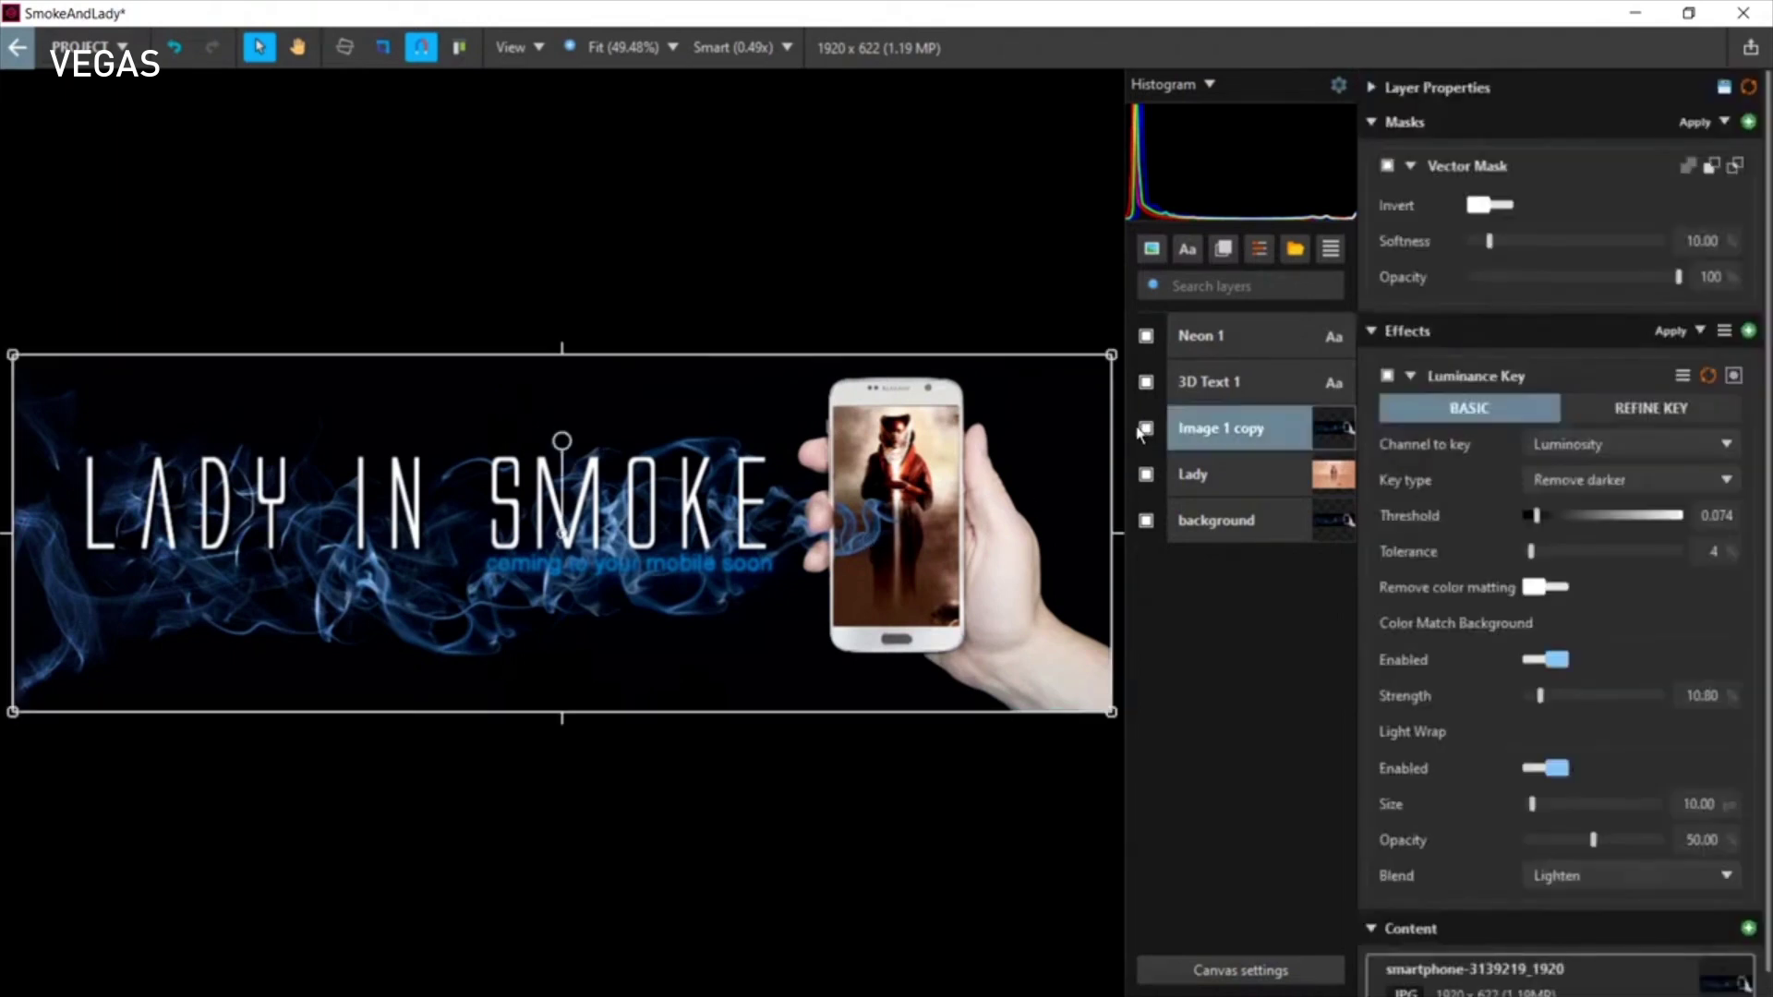
left_click(1145, 429)
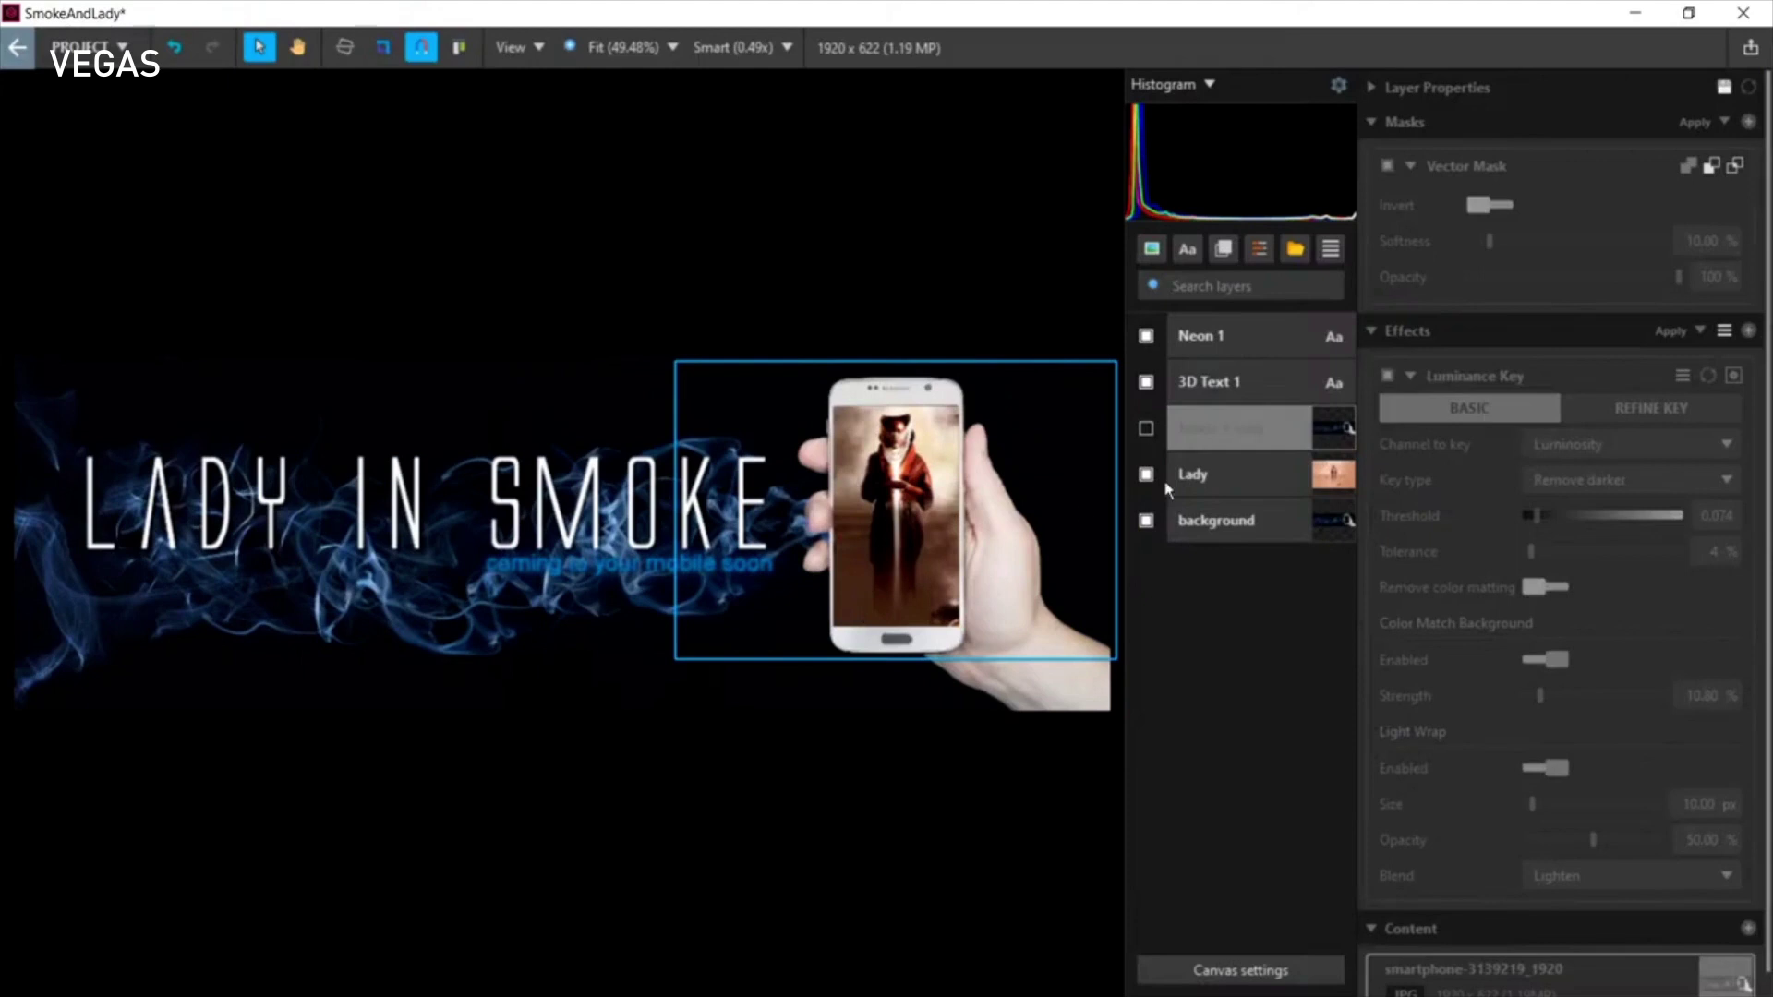
left_click(1146, 428)
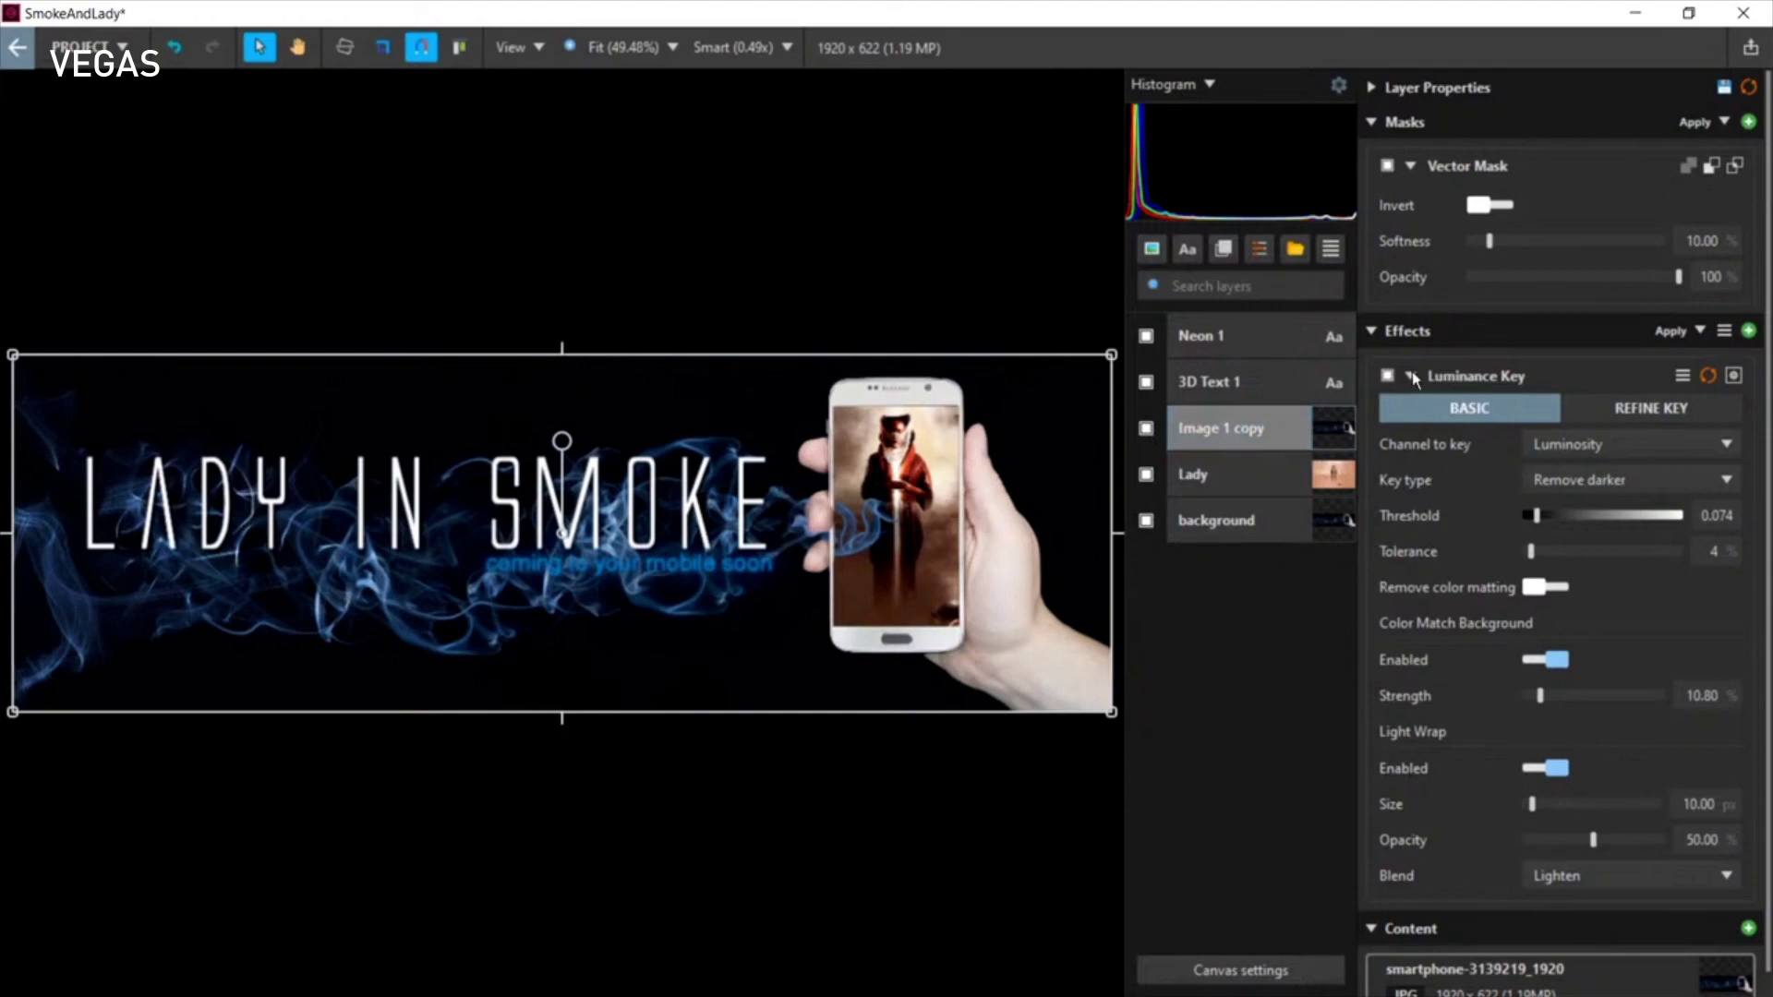
Step: Set the Lady layer's Clouds effect to levels 6, roughness 64%, brightness 95% and red cloud color F31D05
left_click(1227, 478)
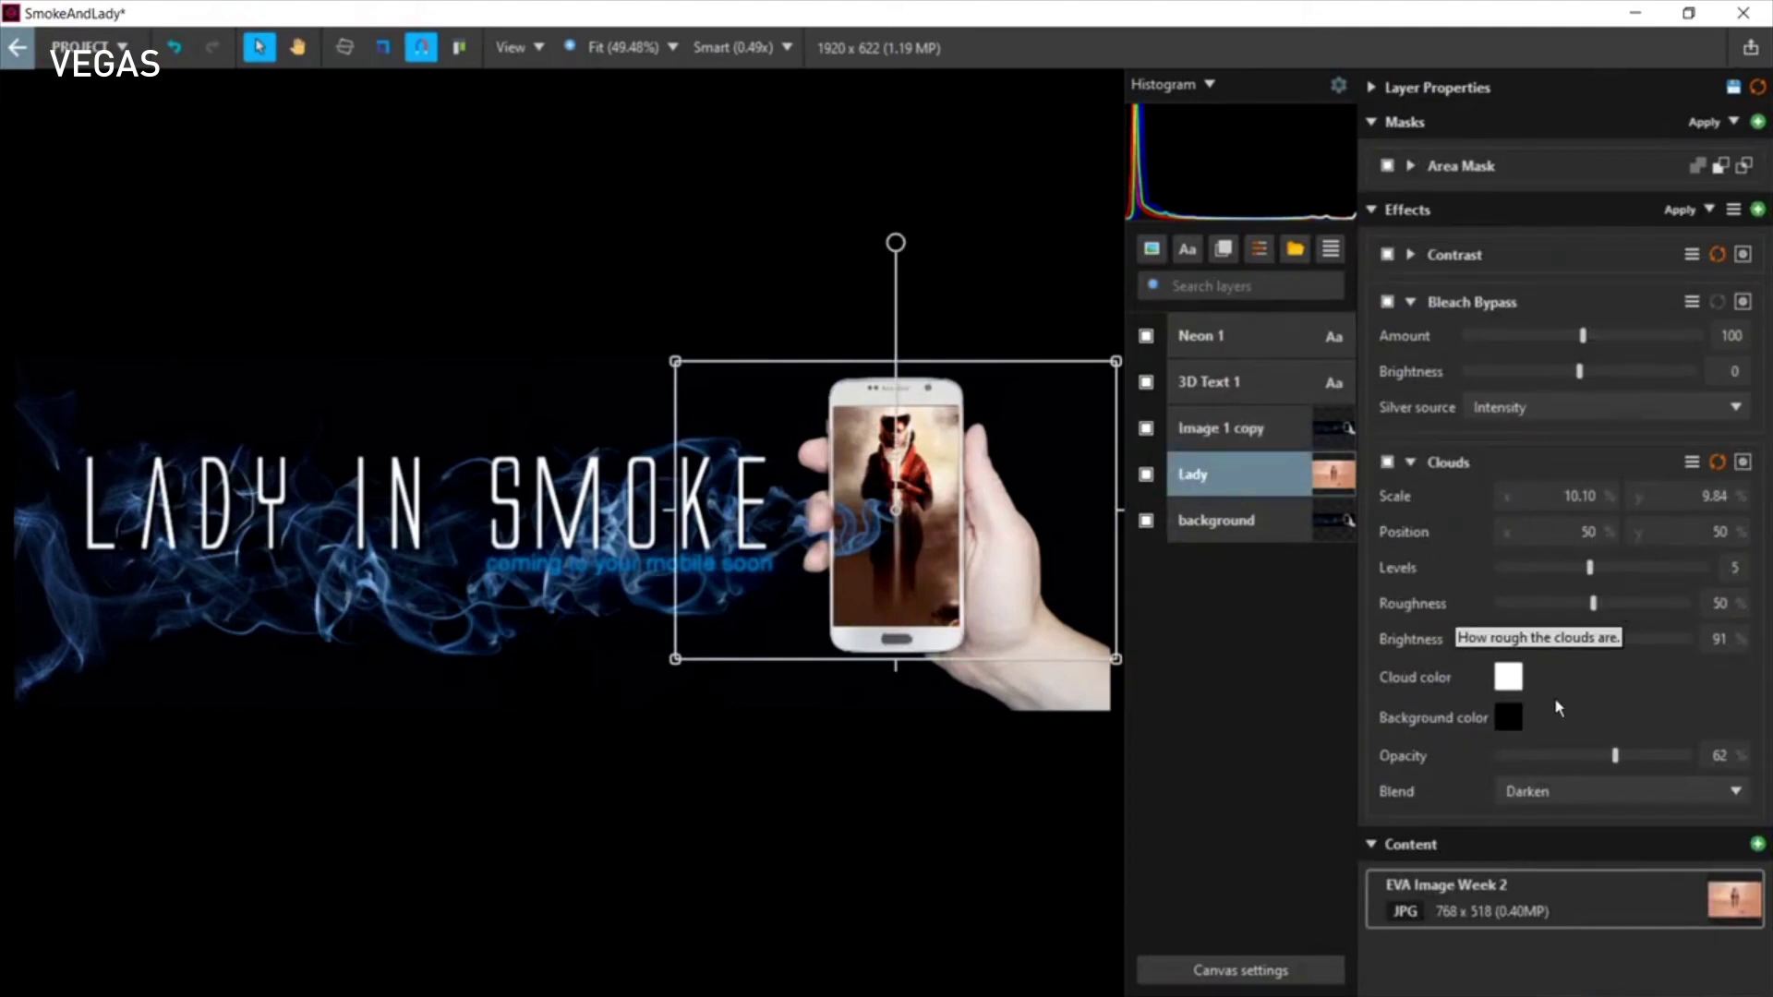
left_click_drag(1590, 571, 1589, 642)
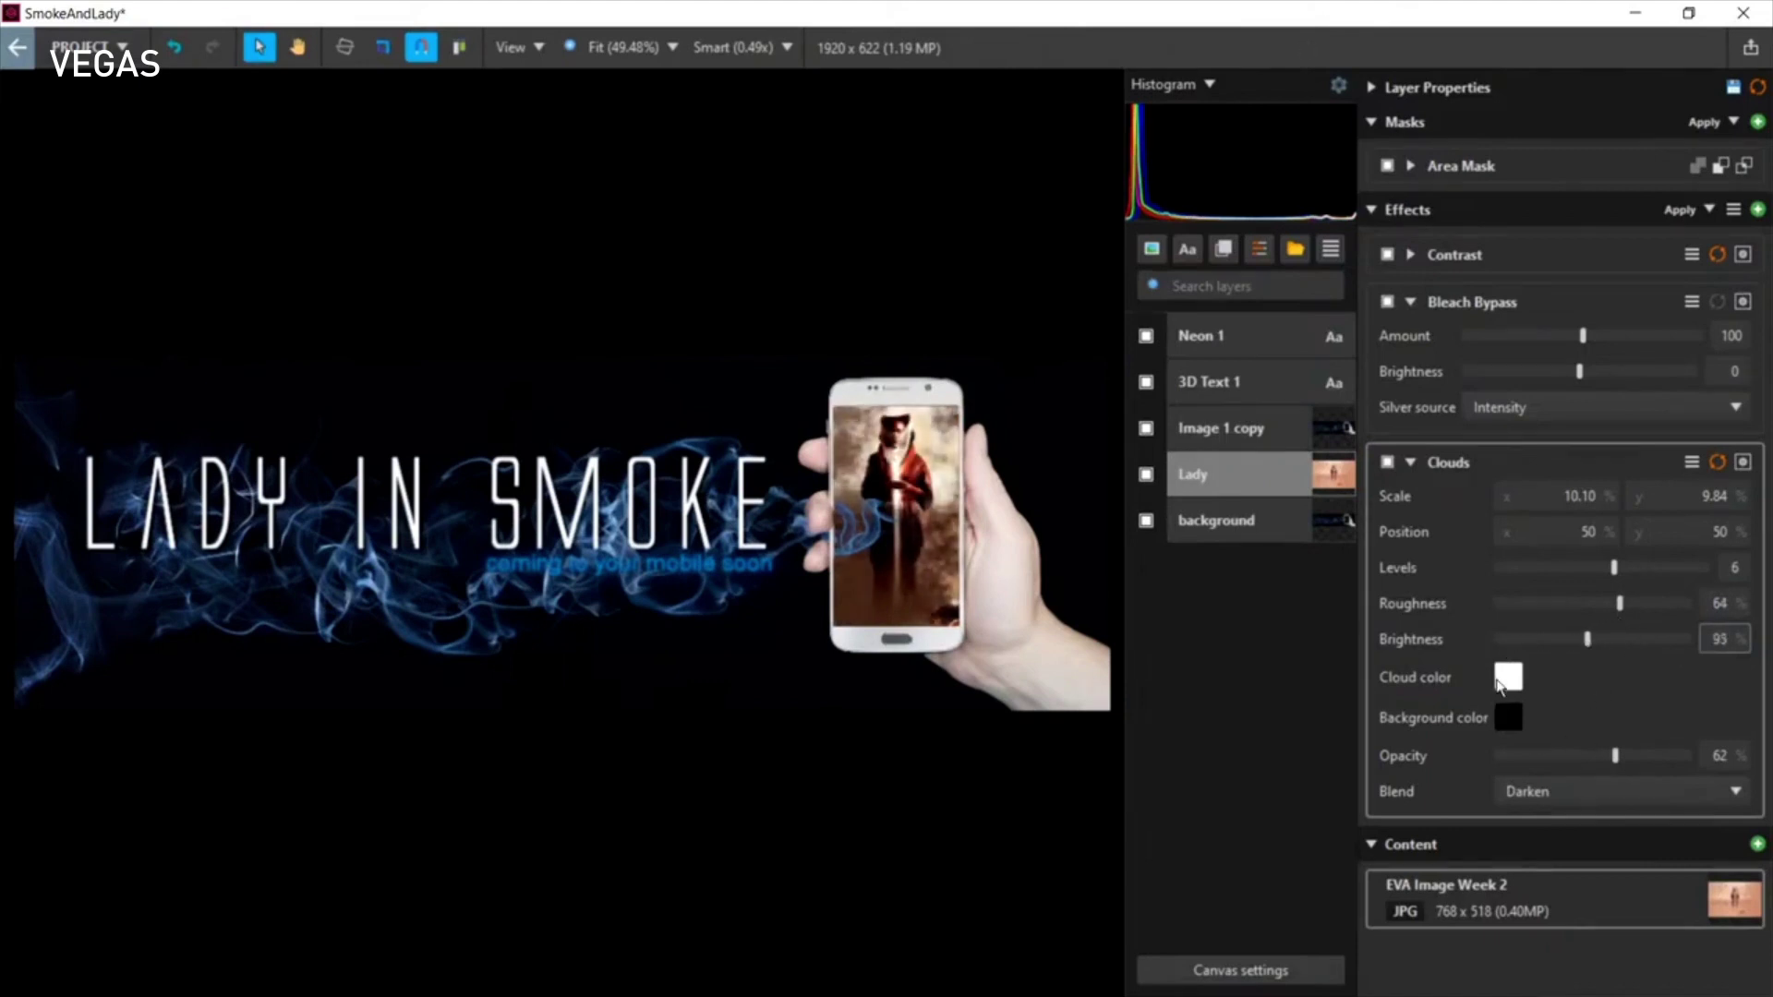
left_click(1519, 681)
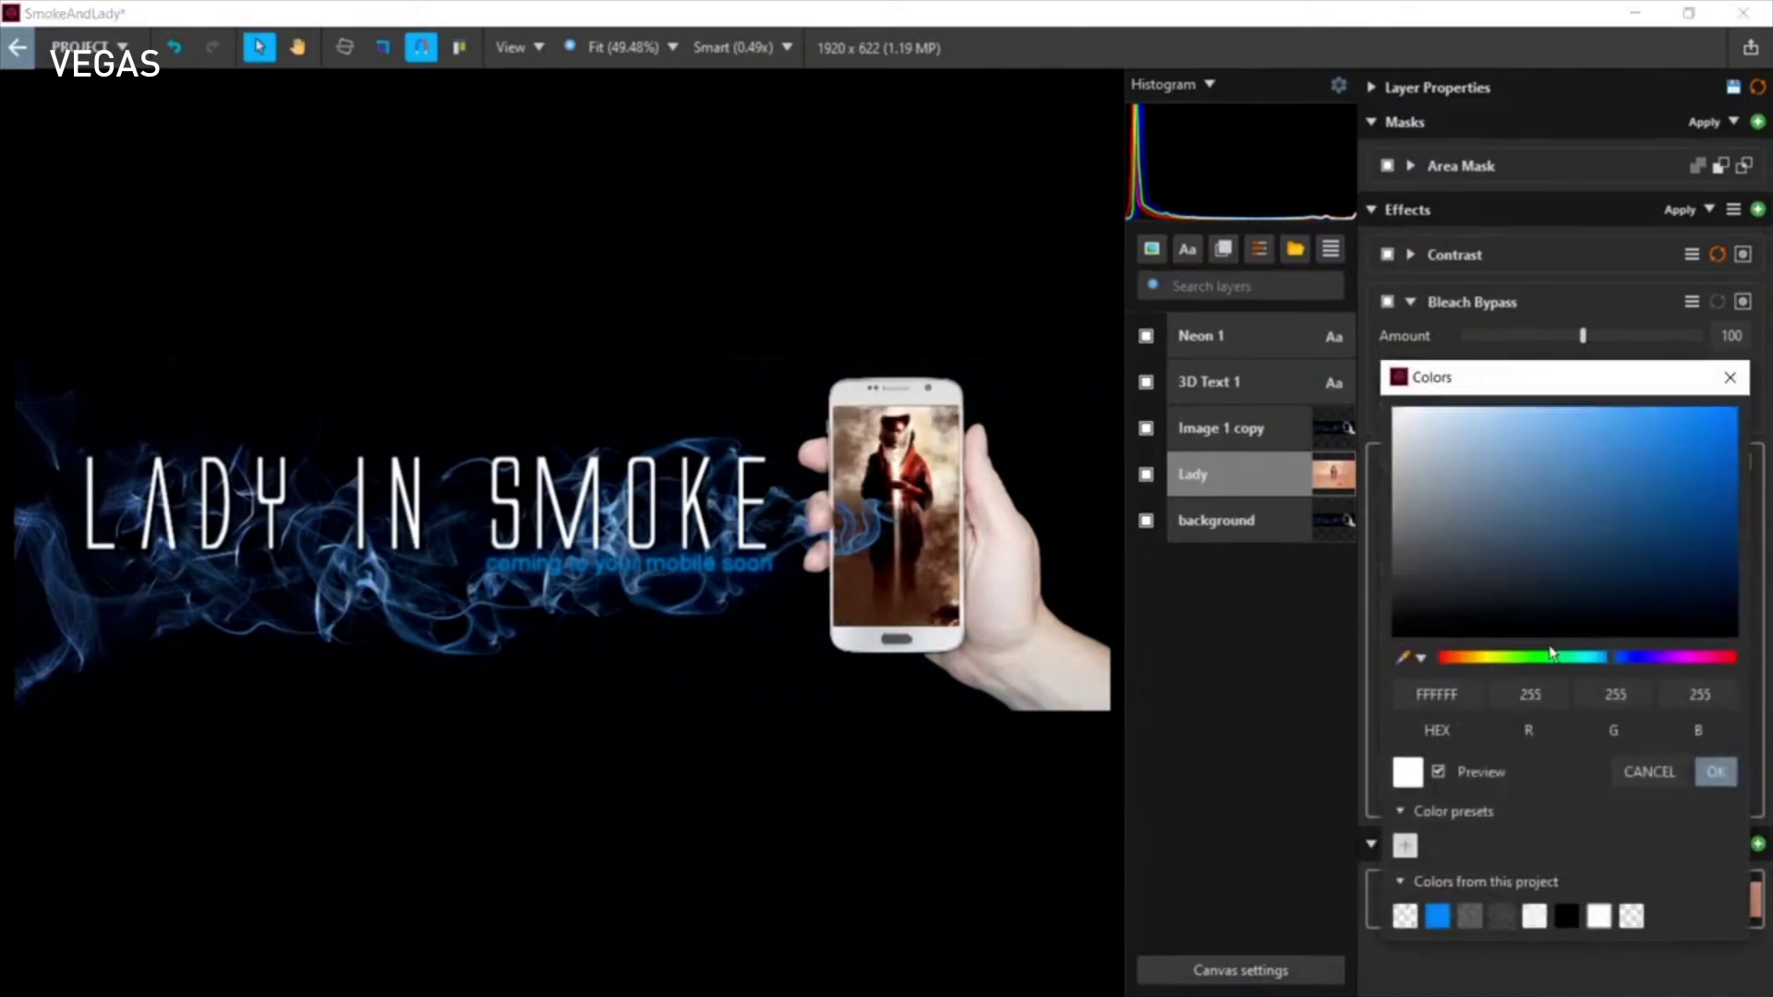
left_click(1443, 656)
left_click(1729, 423)
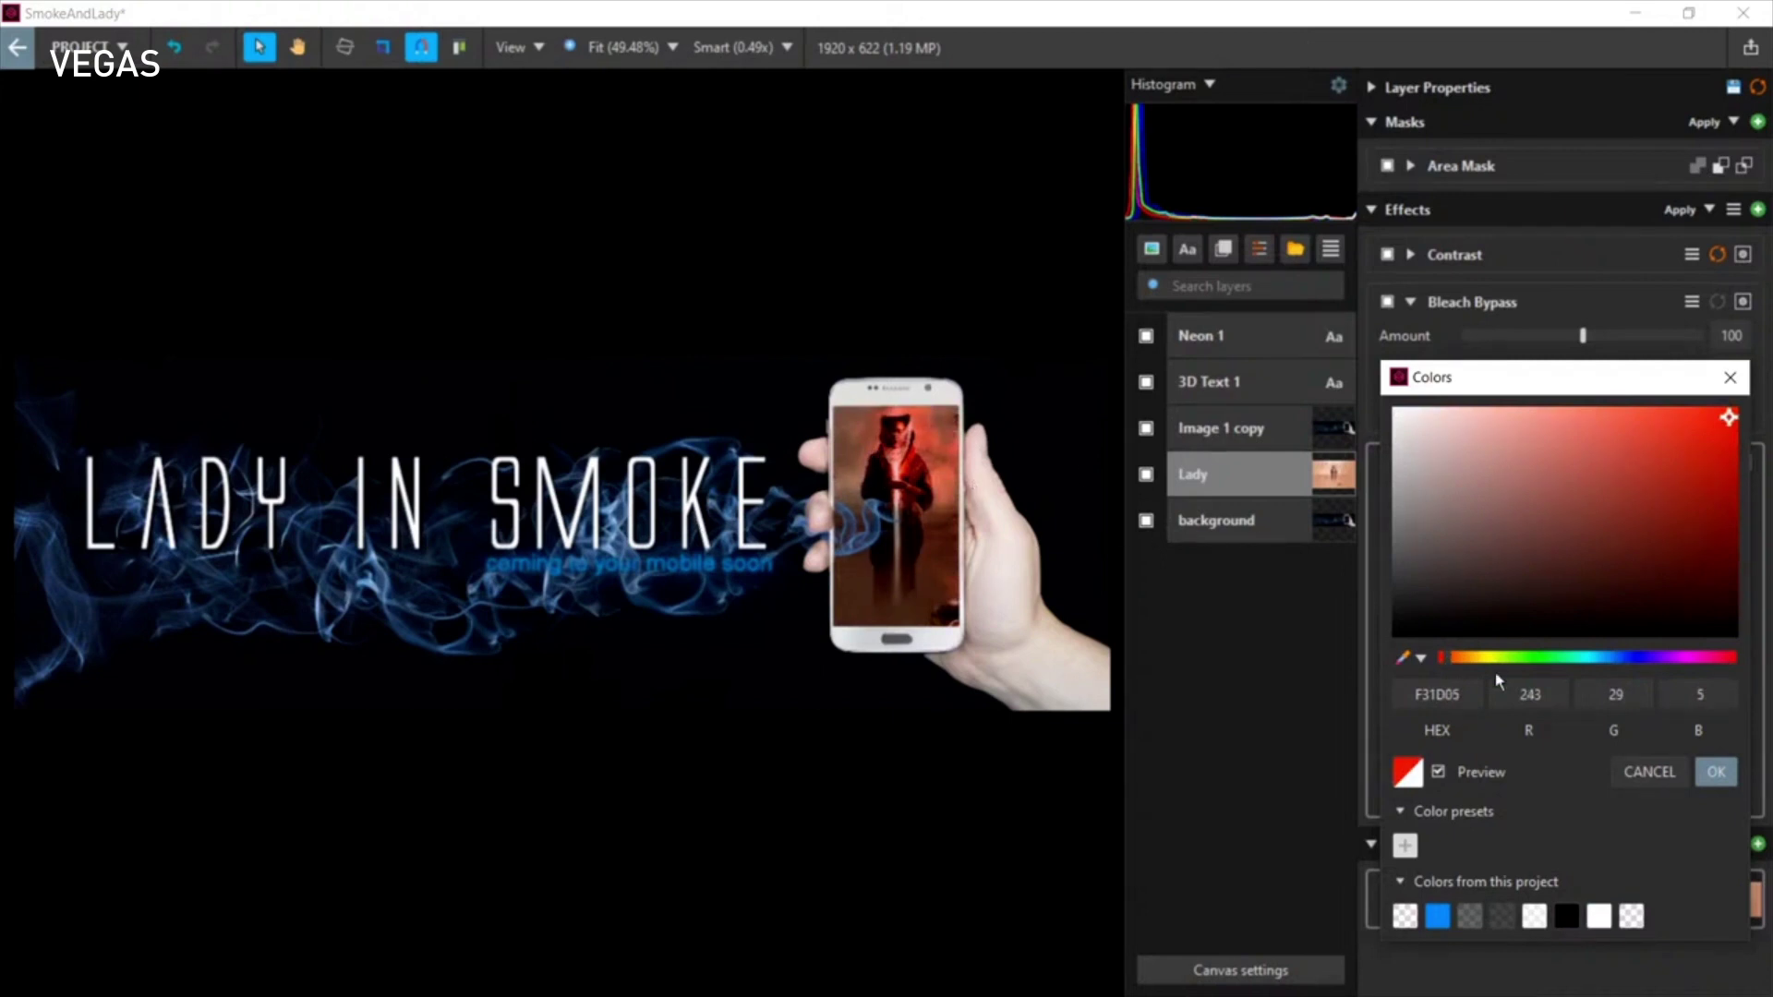
left_click(1729, 378)
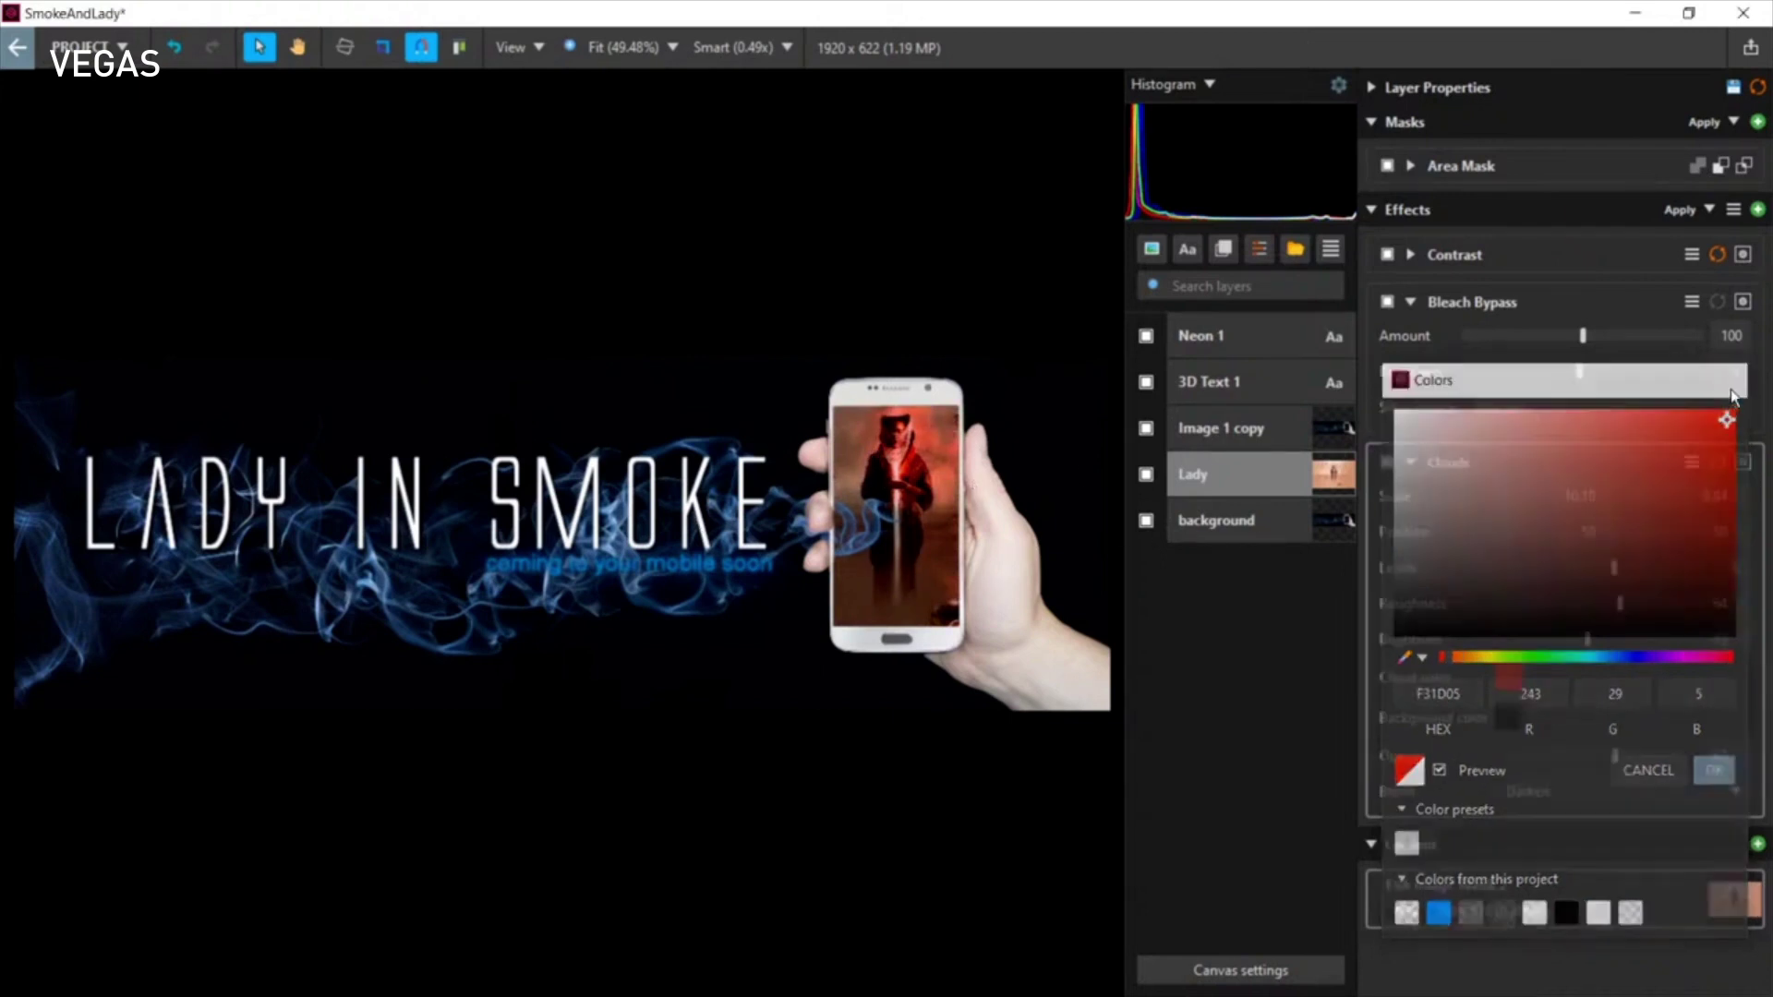
Step: Try several opacities for the Clouds effect, settle on 48%, and collapse the Lady layer's Content section
mouse_move(1615, 755)
left_mouse_down()
mouse_move(1553, 768)
mouse_move(1635, 762)
mouse_move(1594, 752)
left_mouse_up()
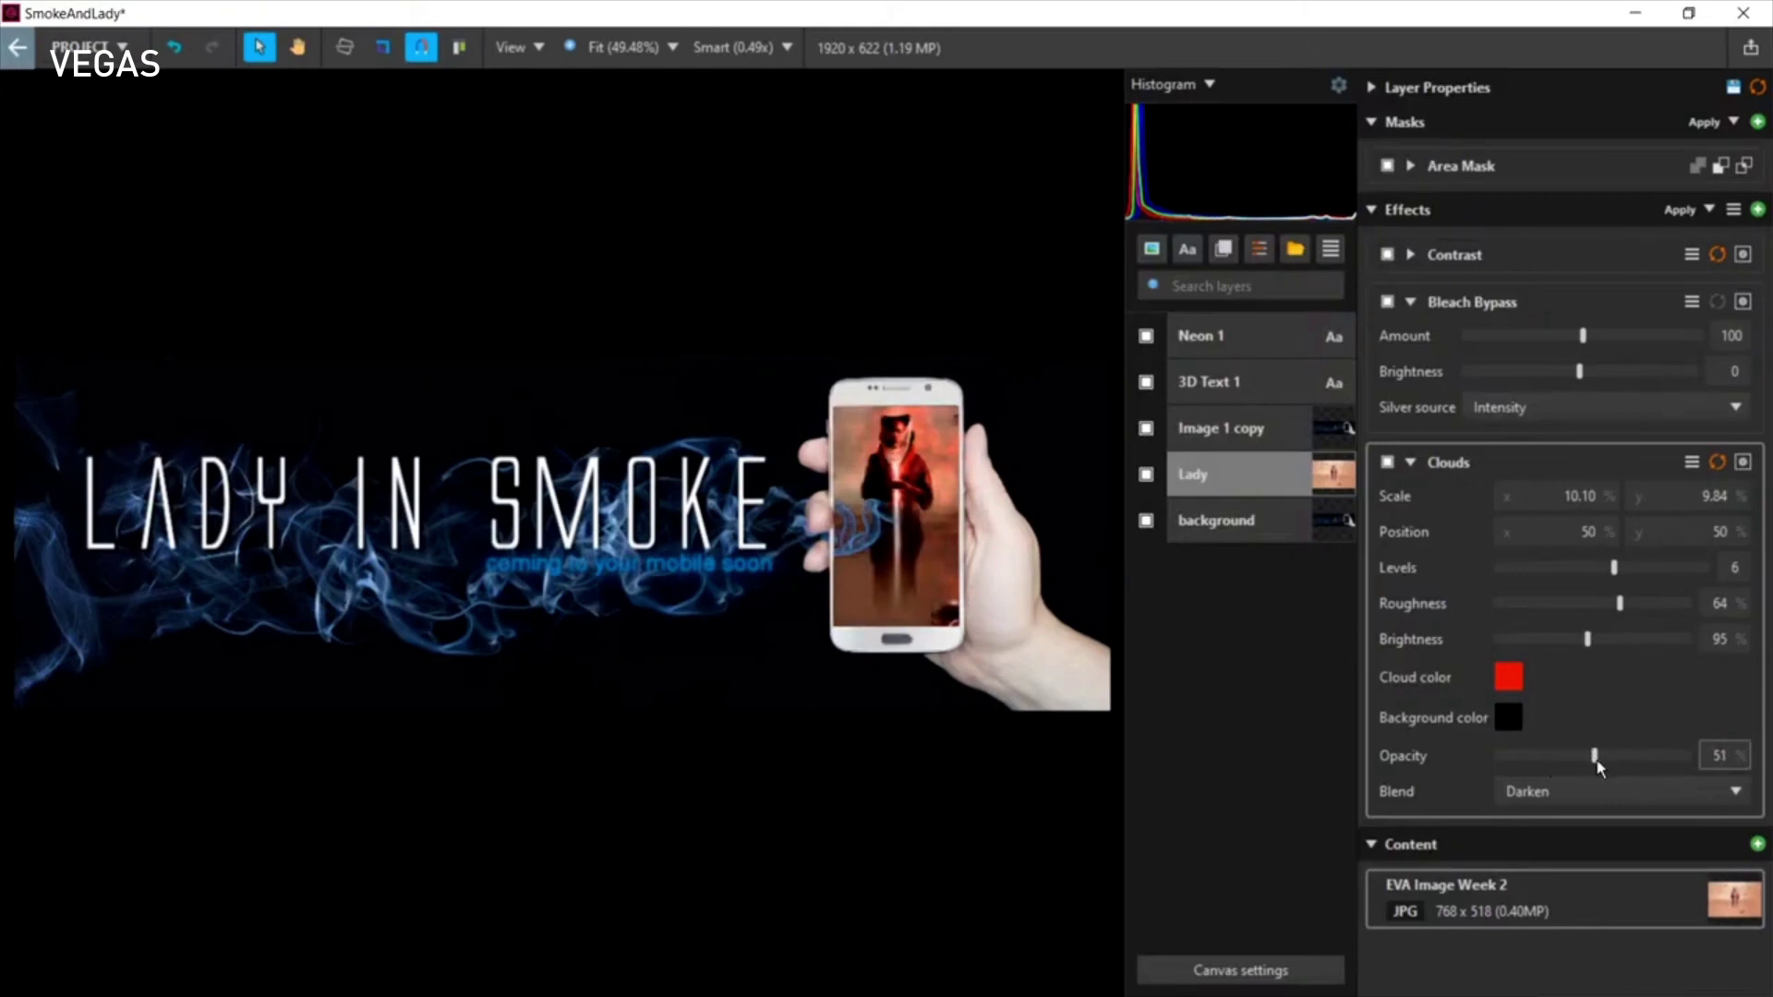
left_click(1720, 755)
type("100")
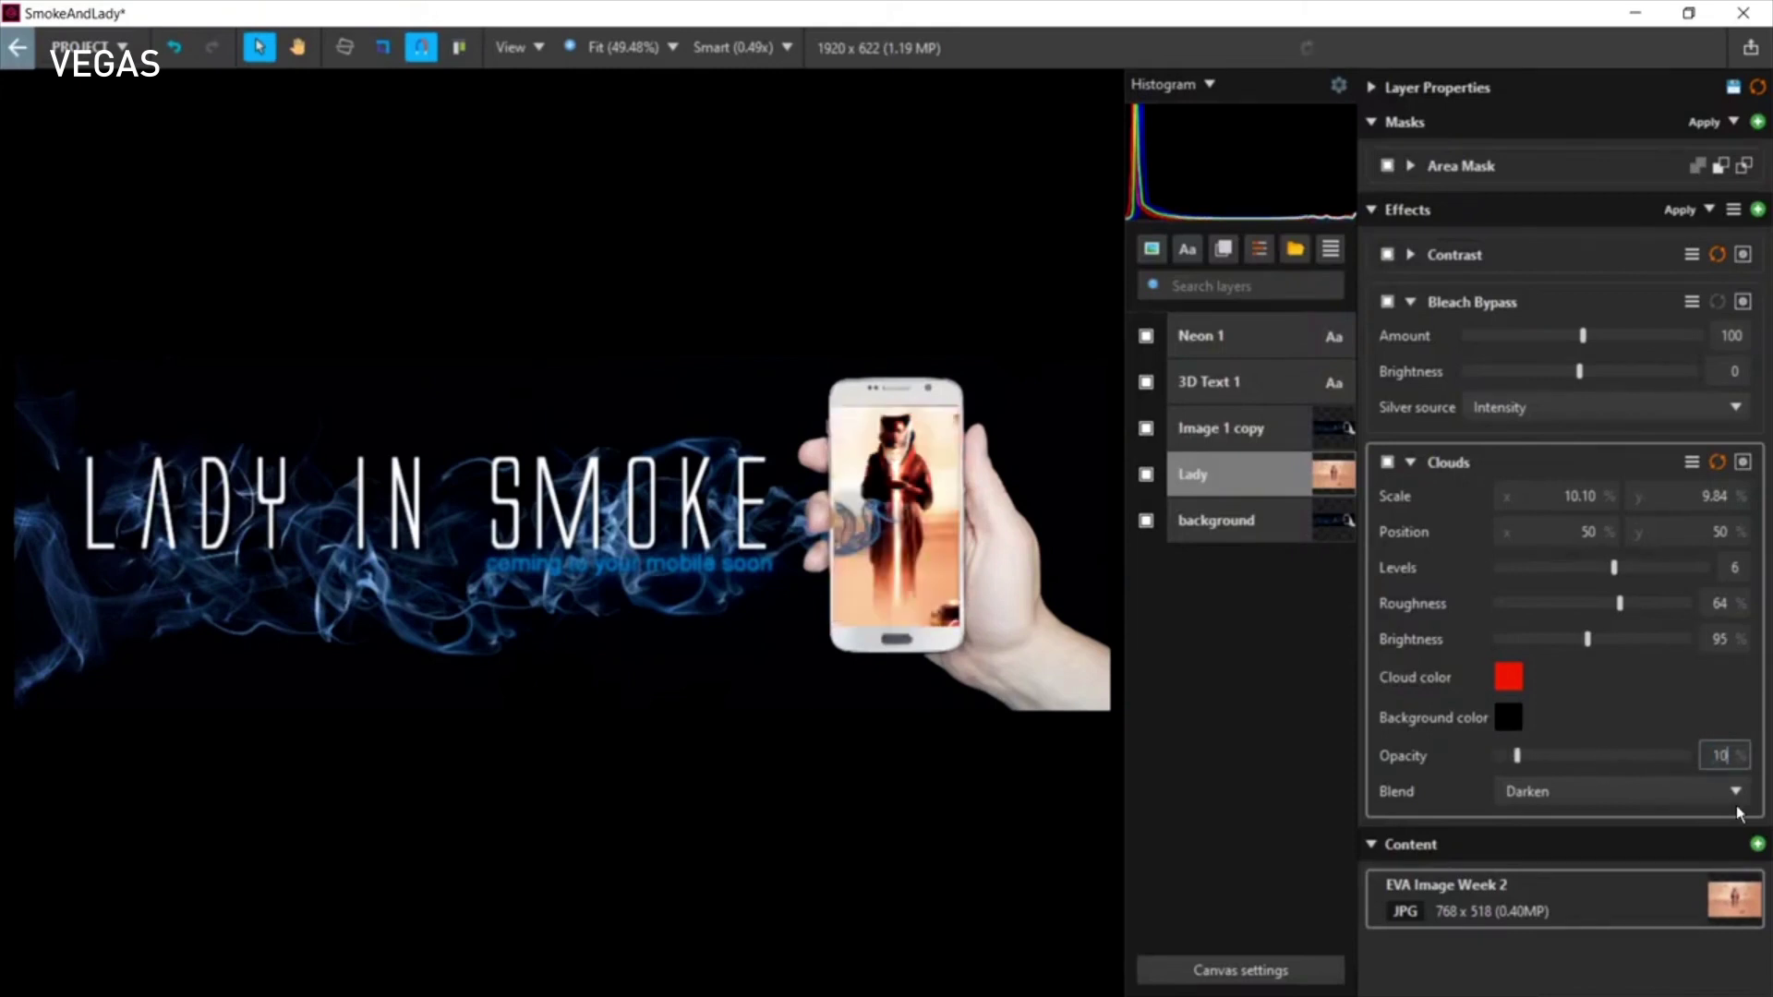
left_click(1720, 756)
type("0")
left_click_drag(1498, 763, 1591, 776)
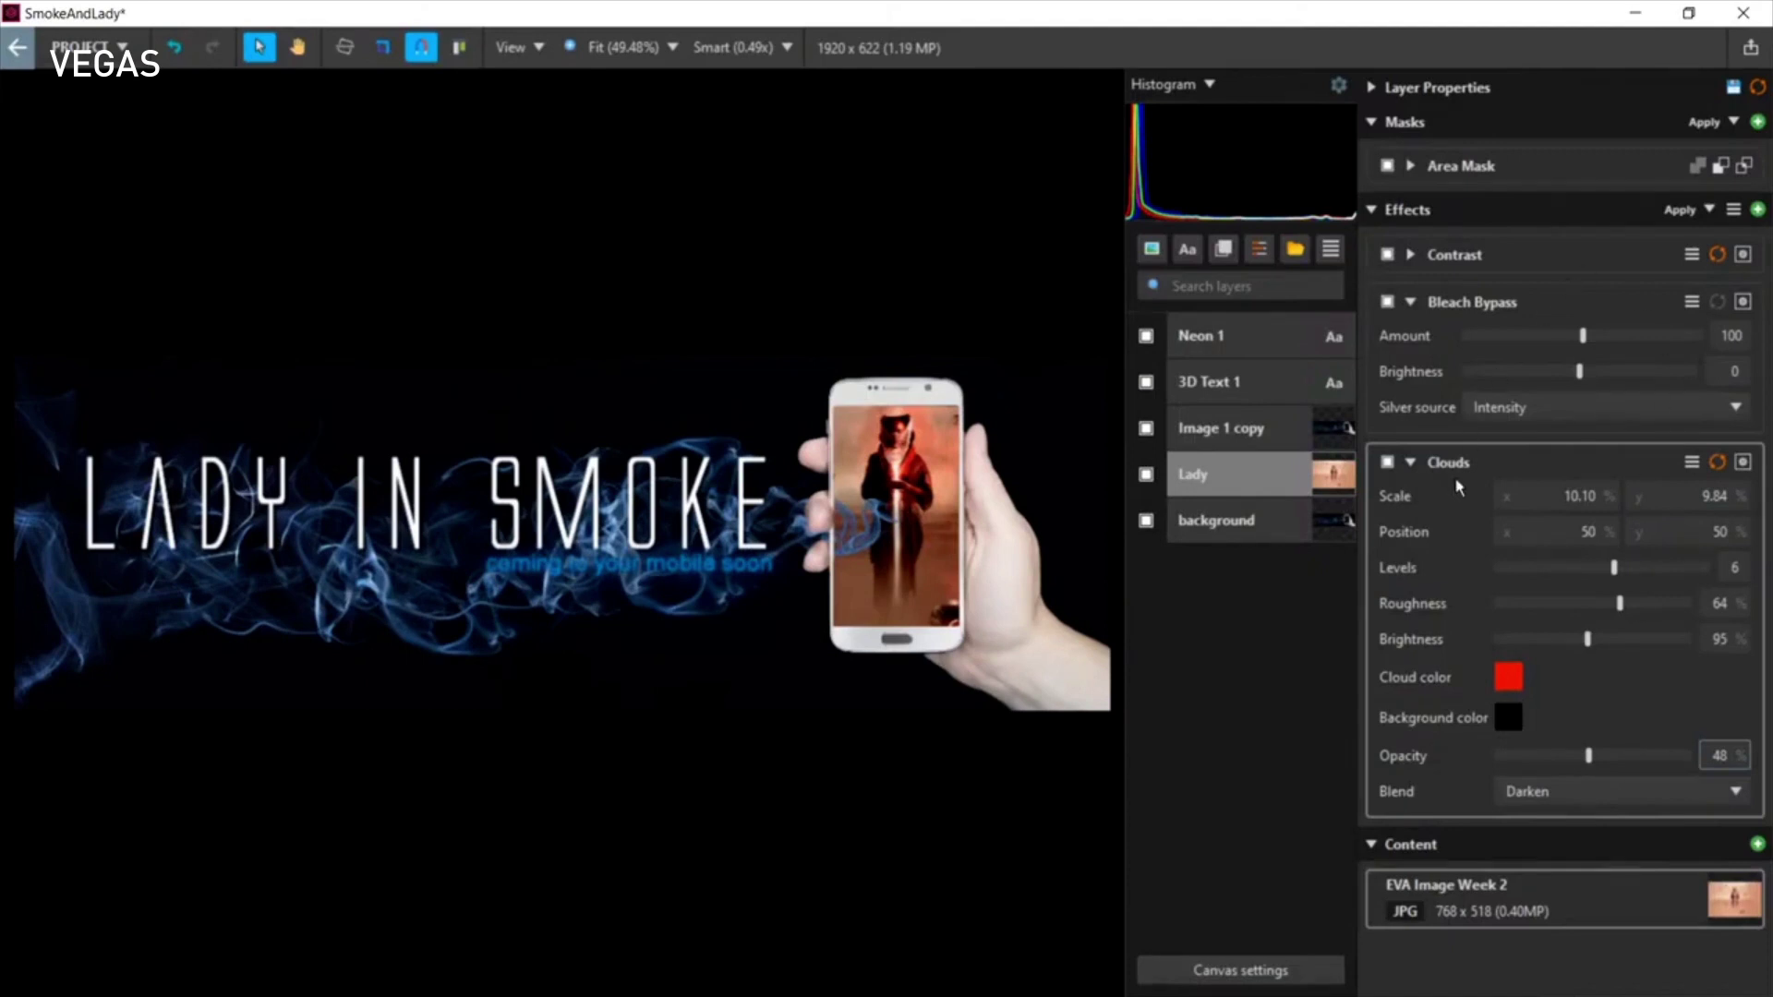
left_click(1373, 845)
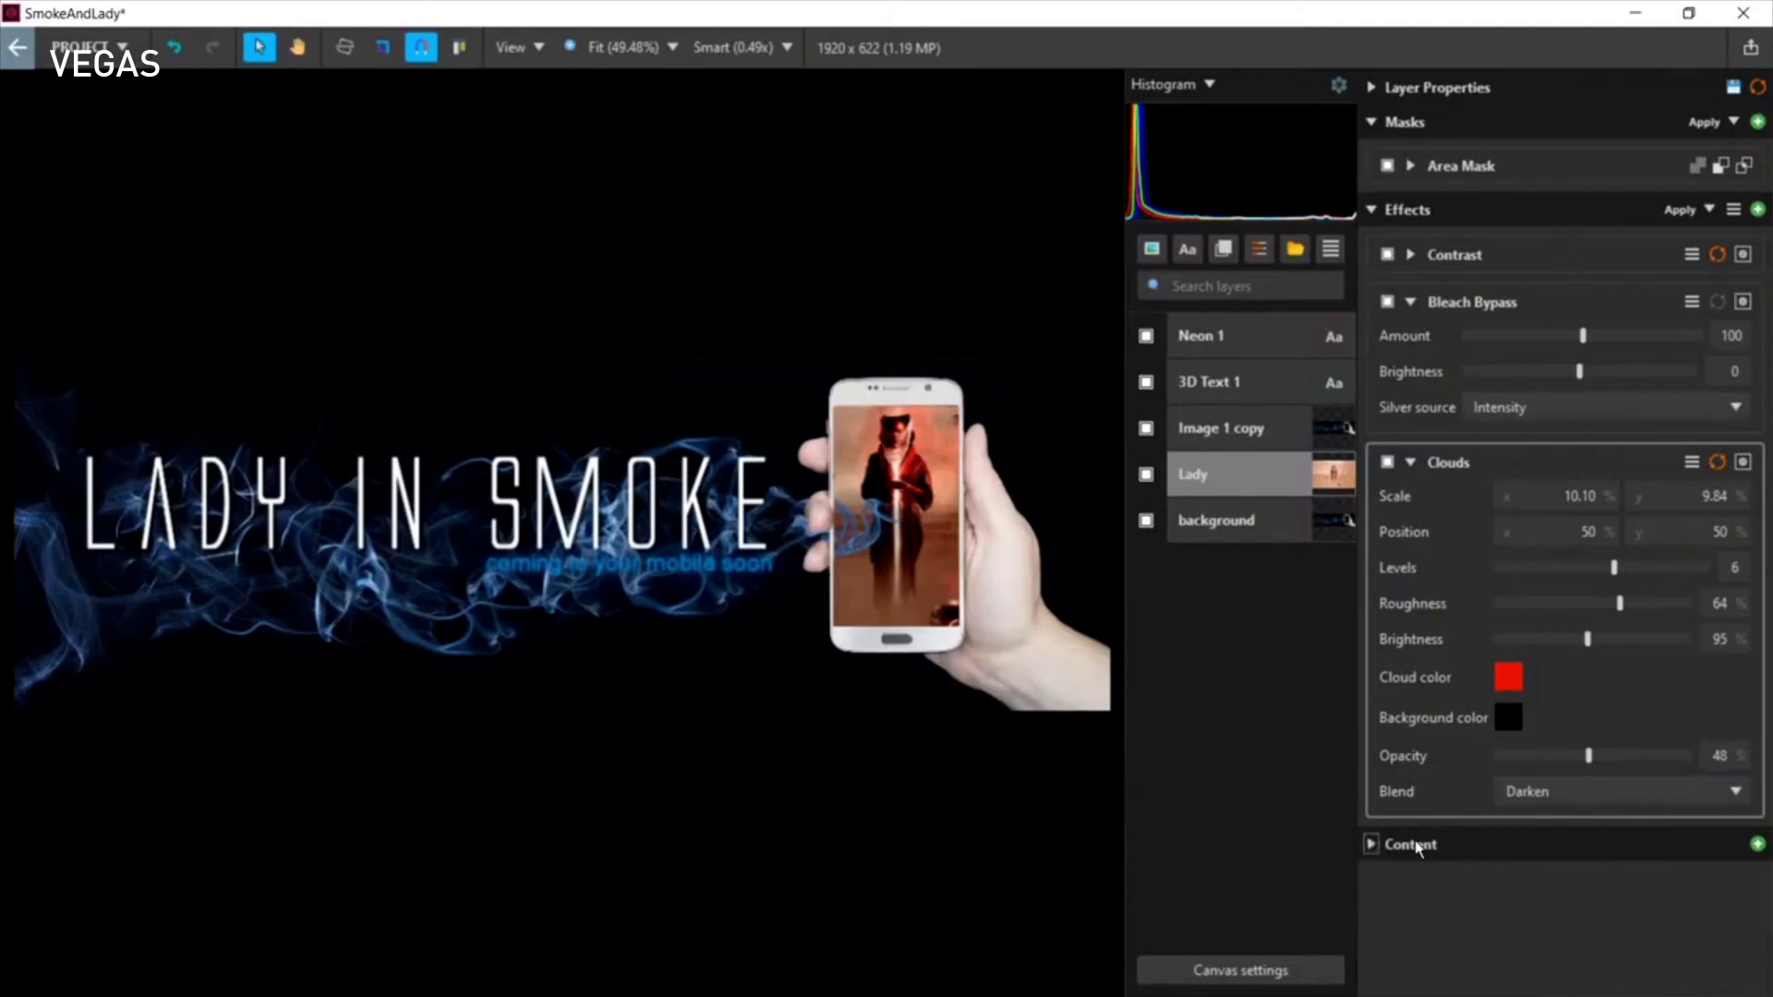
Step: Expand the Lady layer's Content section and collapse its Clouds effect and Effects section
left_click(1372, 845)
left_click(1410, 461)
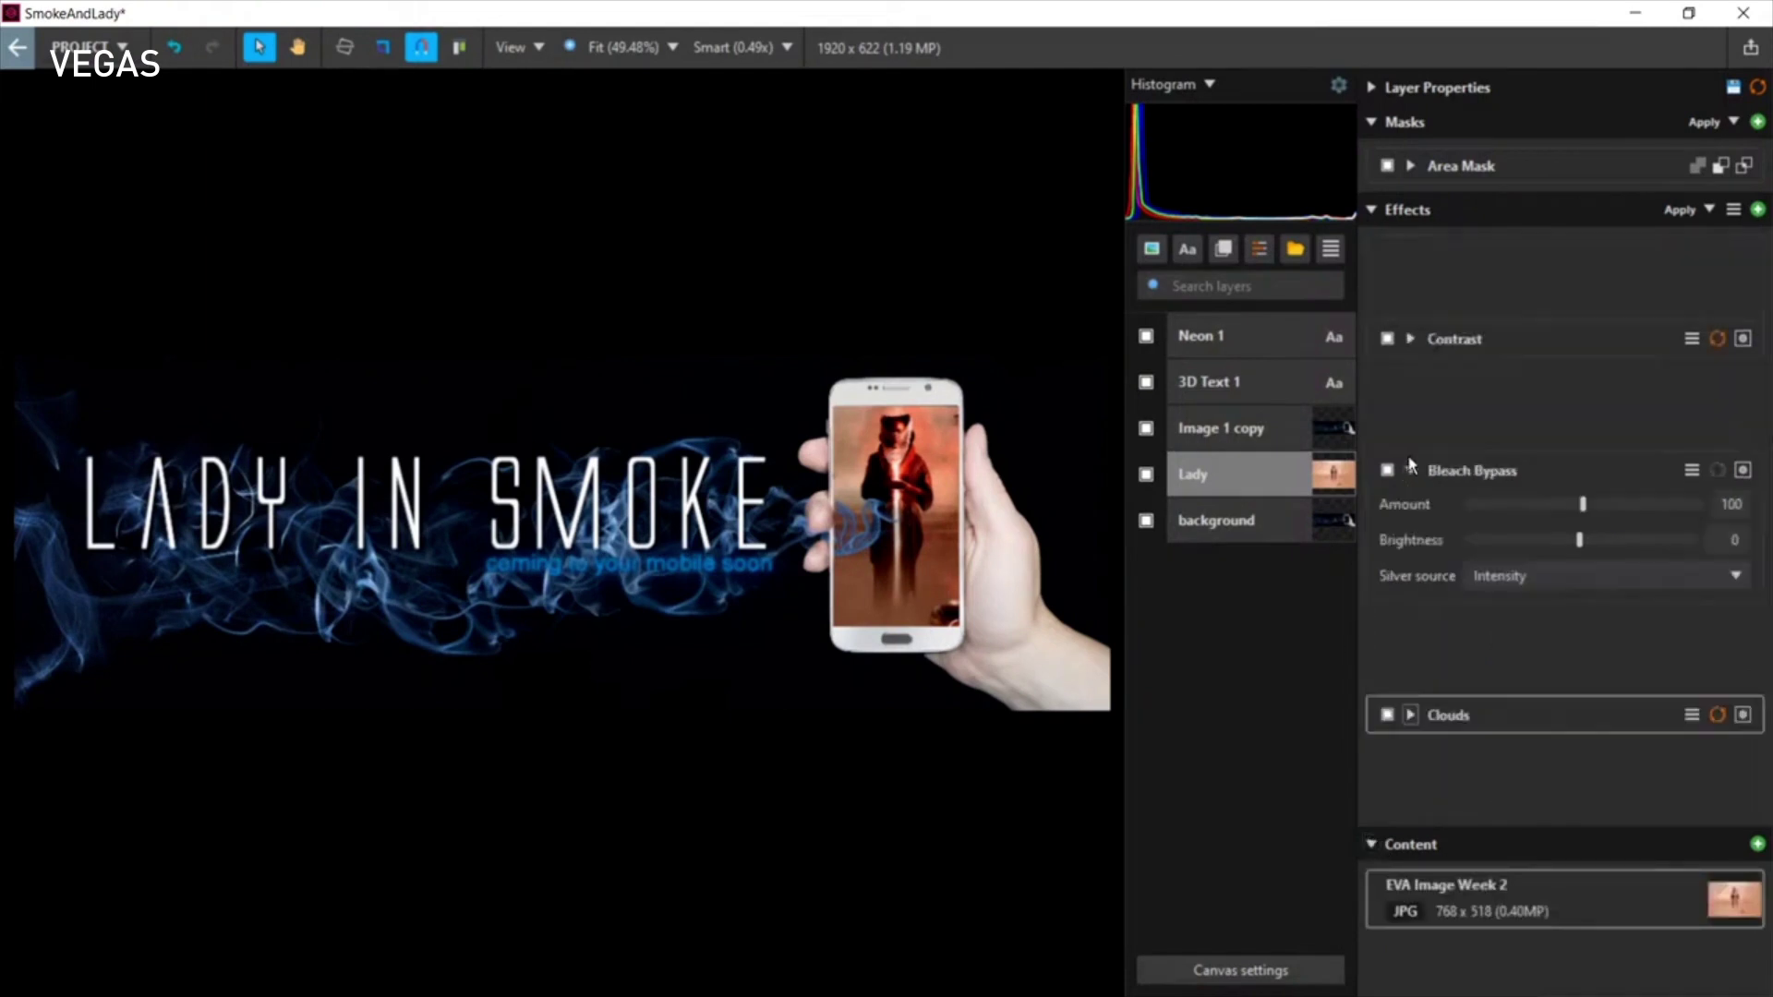
left_click(1373, 211)
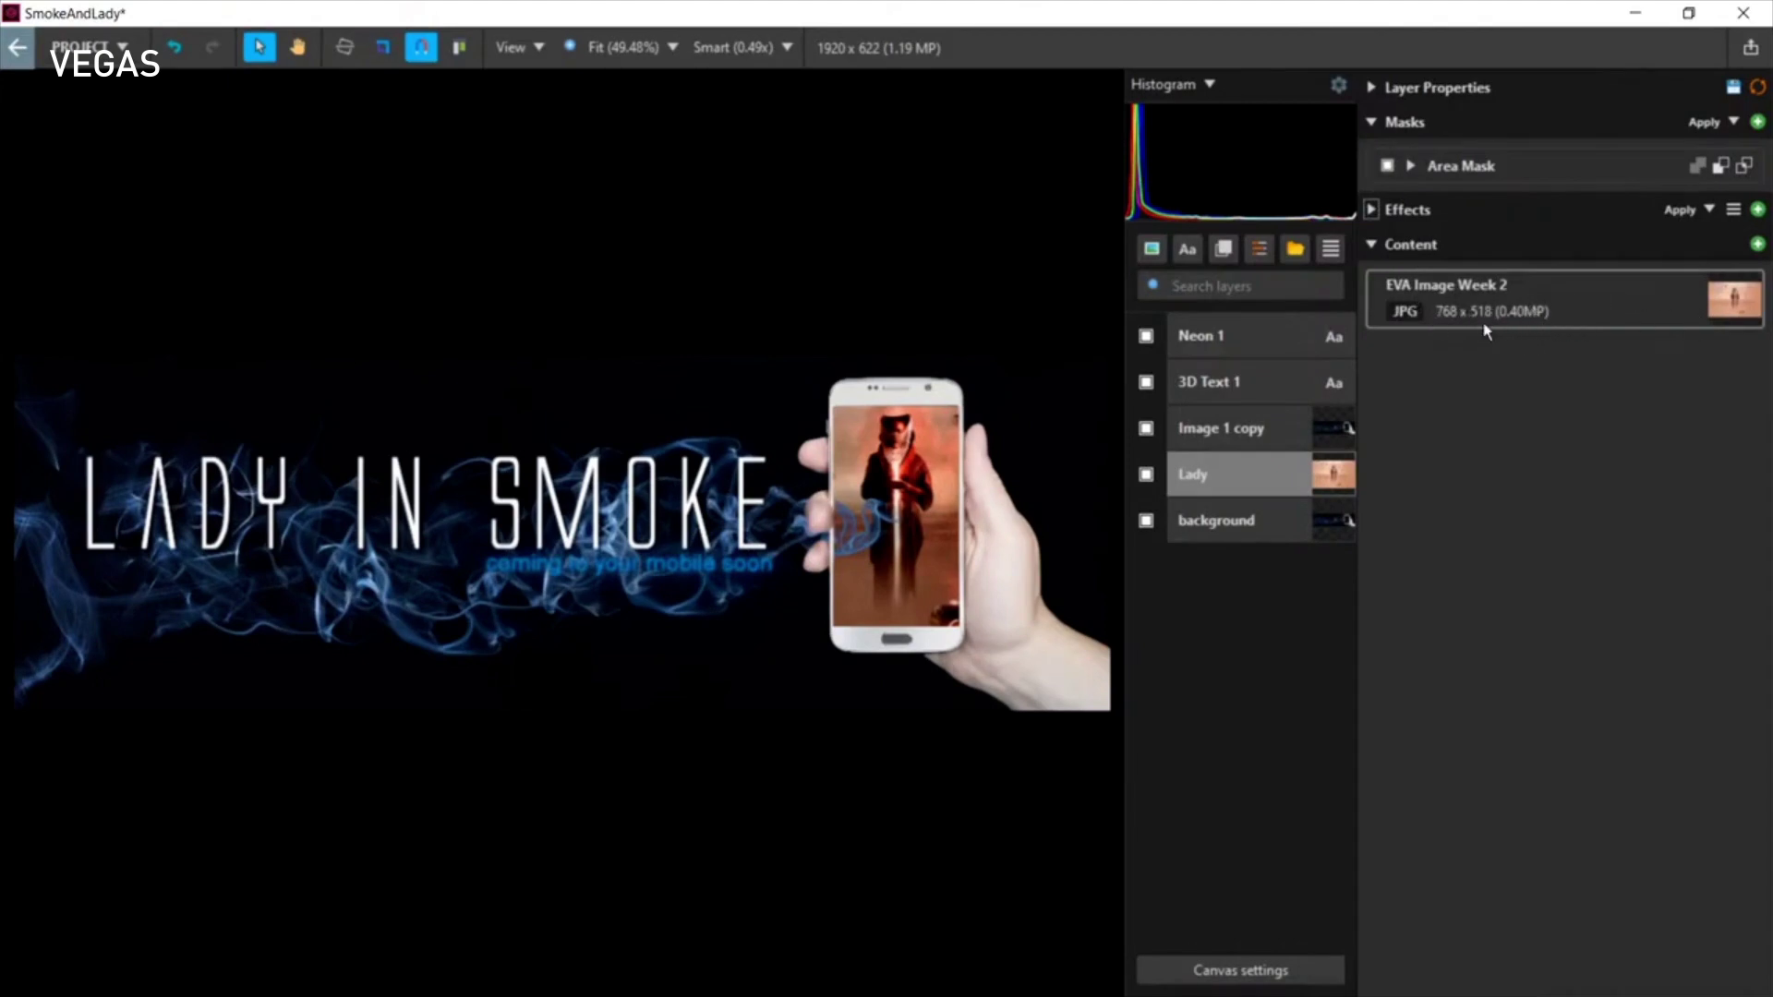
Step: Select the 3D Text 1 layer, place the cursor in its content text, and choose the Alien League font
left_click(1214, 395)
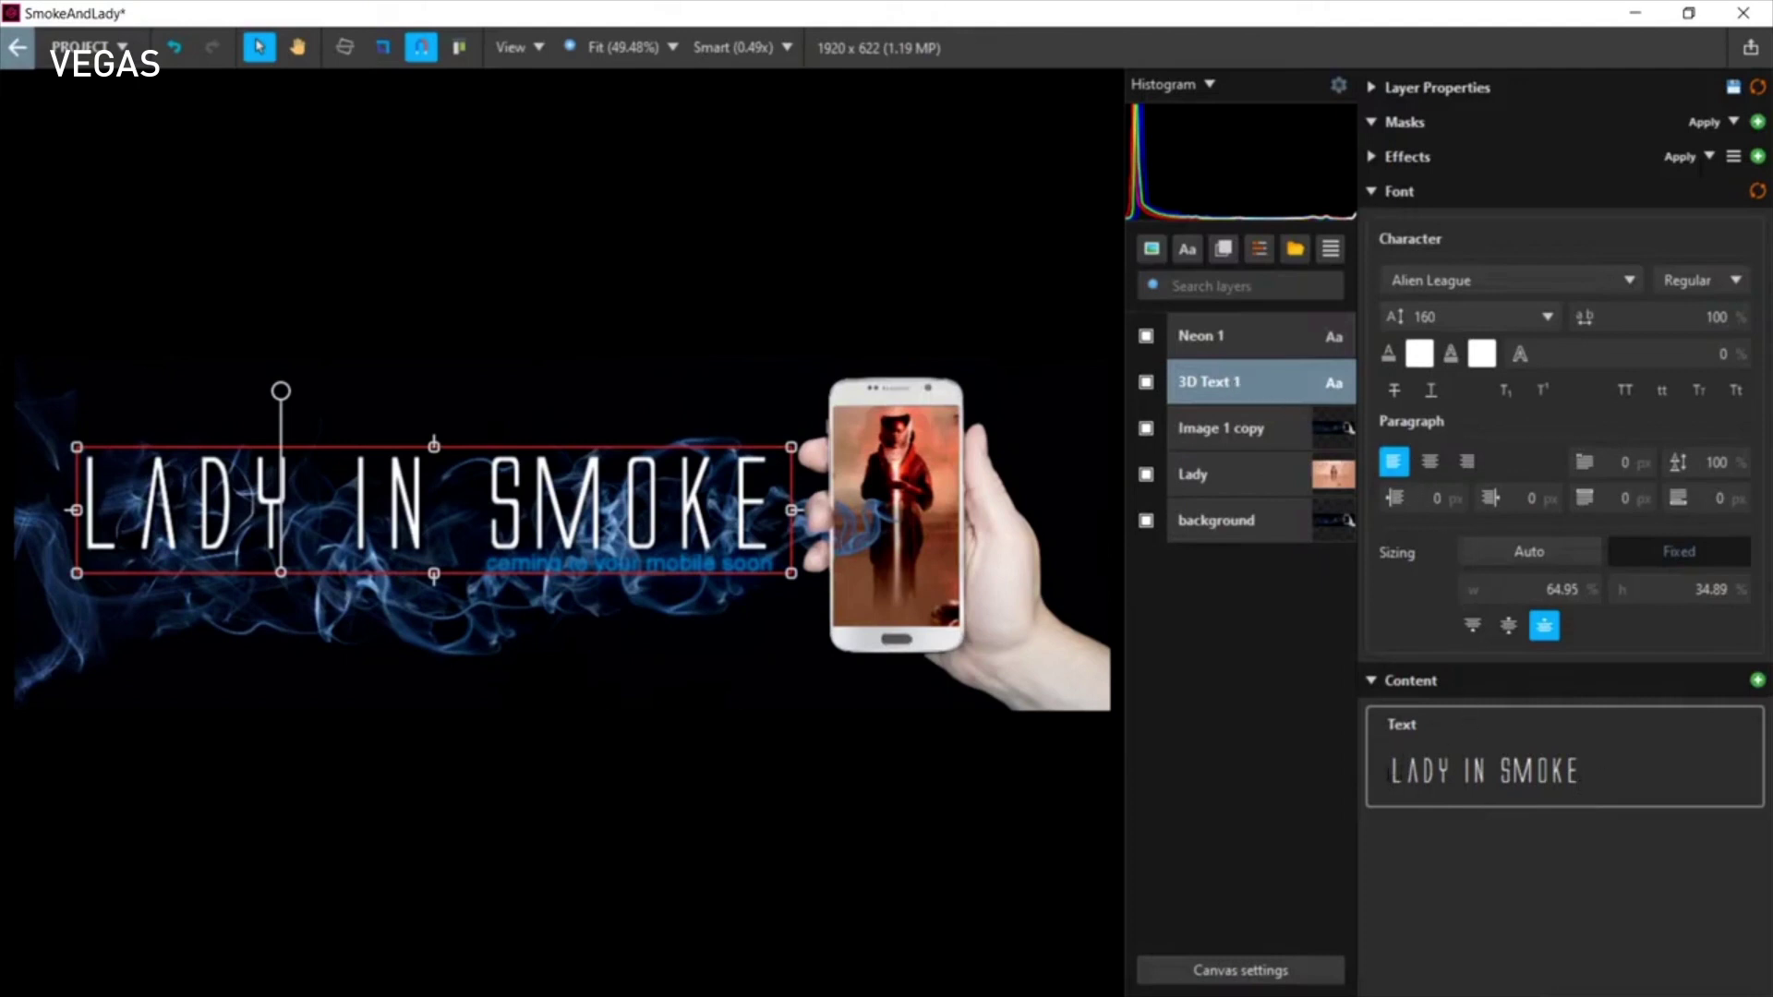
left_click_drag(1452, 772, 1502, 772)
left_click(1610, 778)
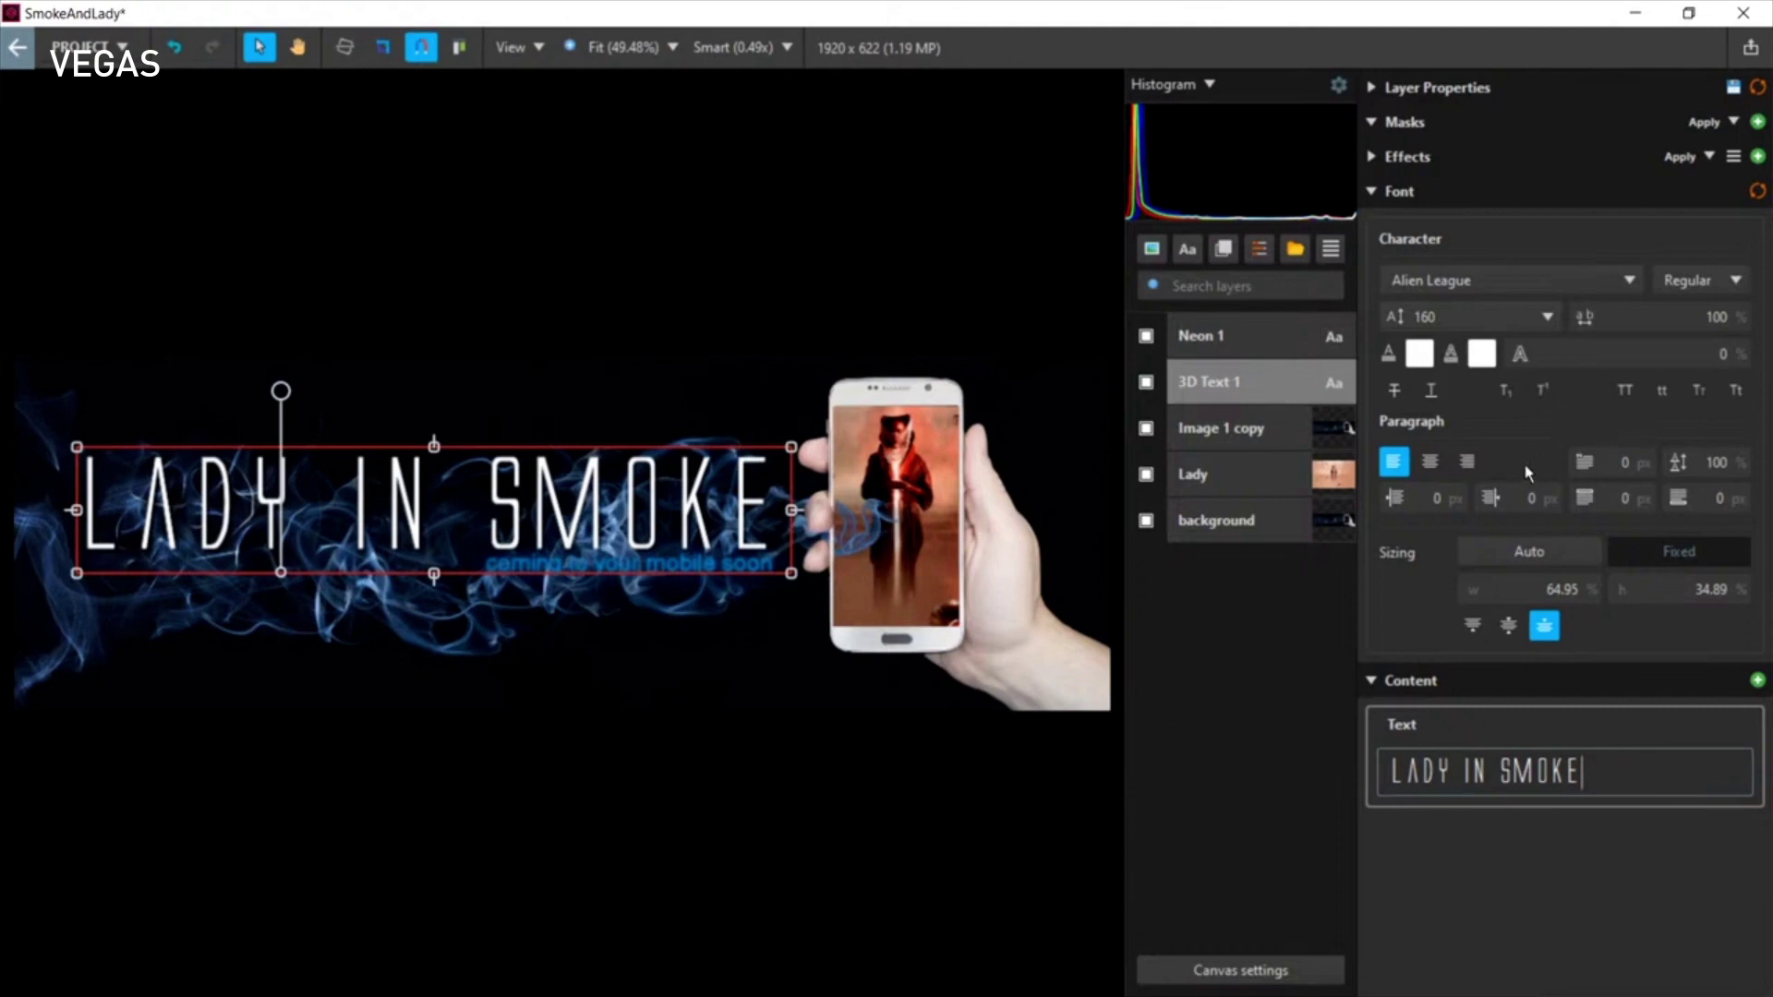
left_click(1609, 277)
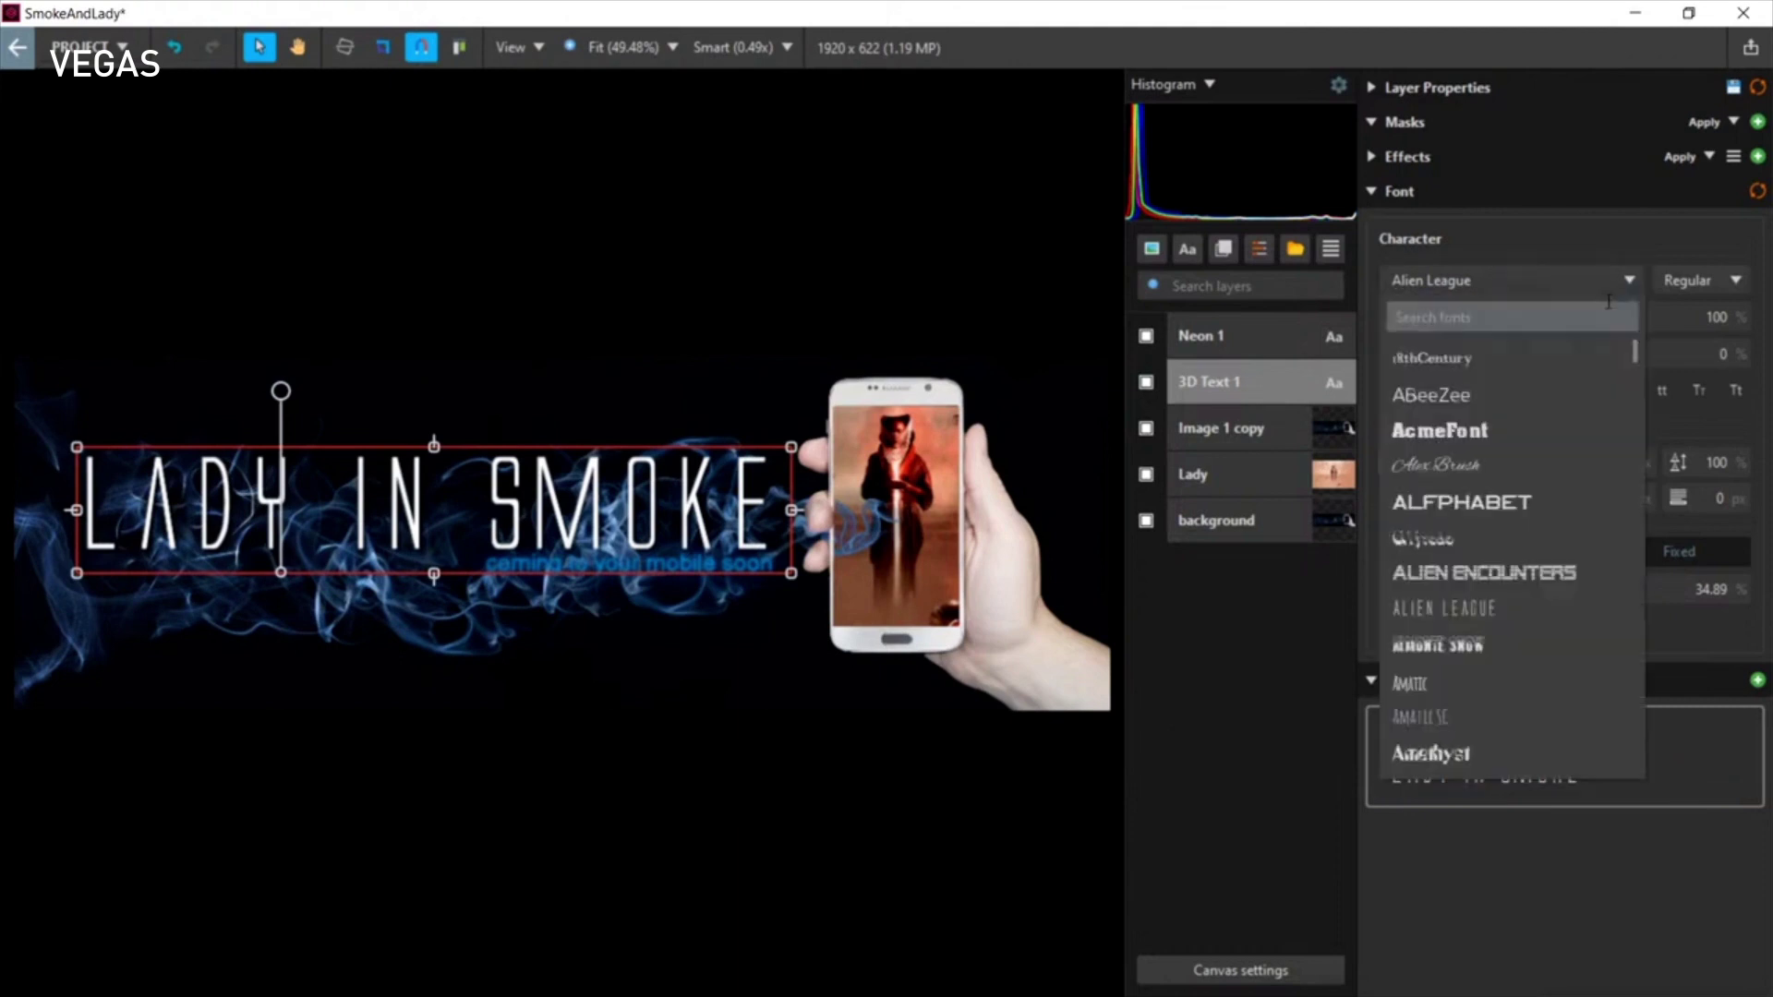
left_click(1473, 595)
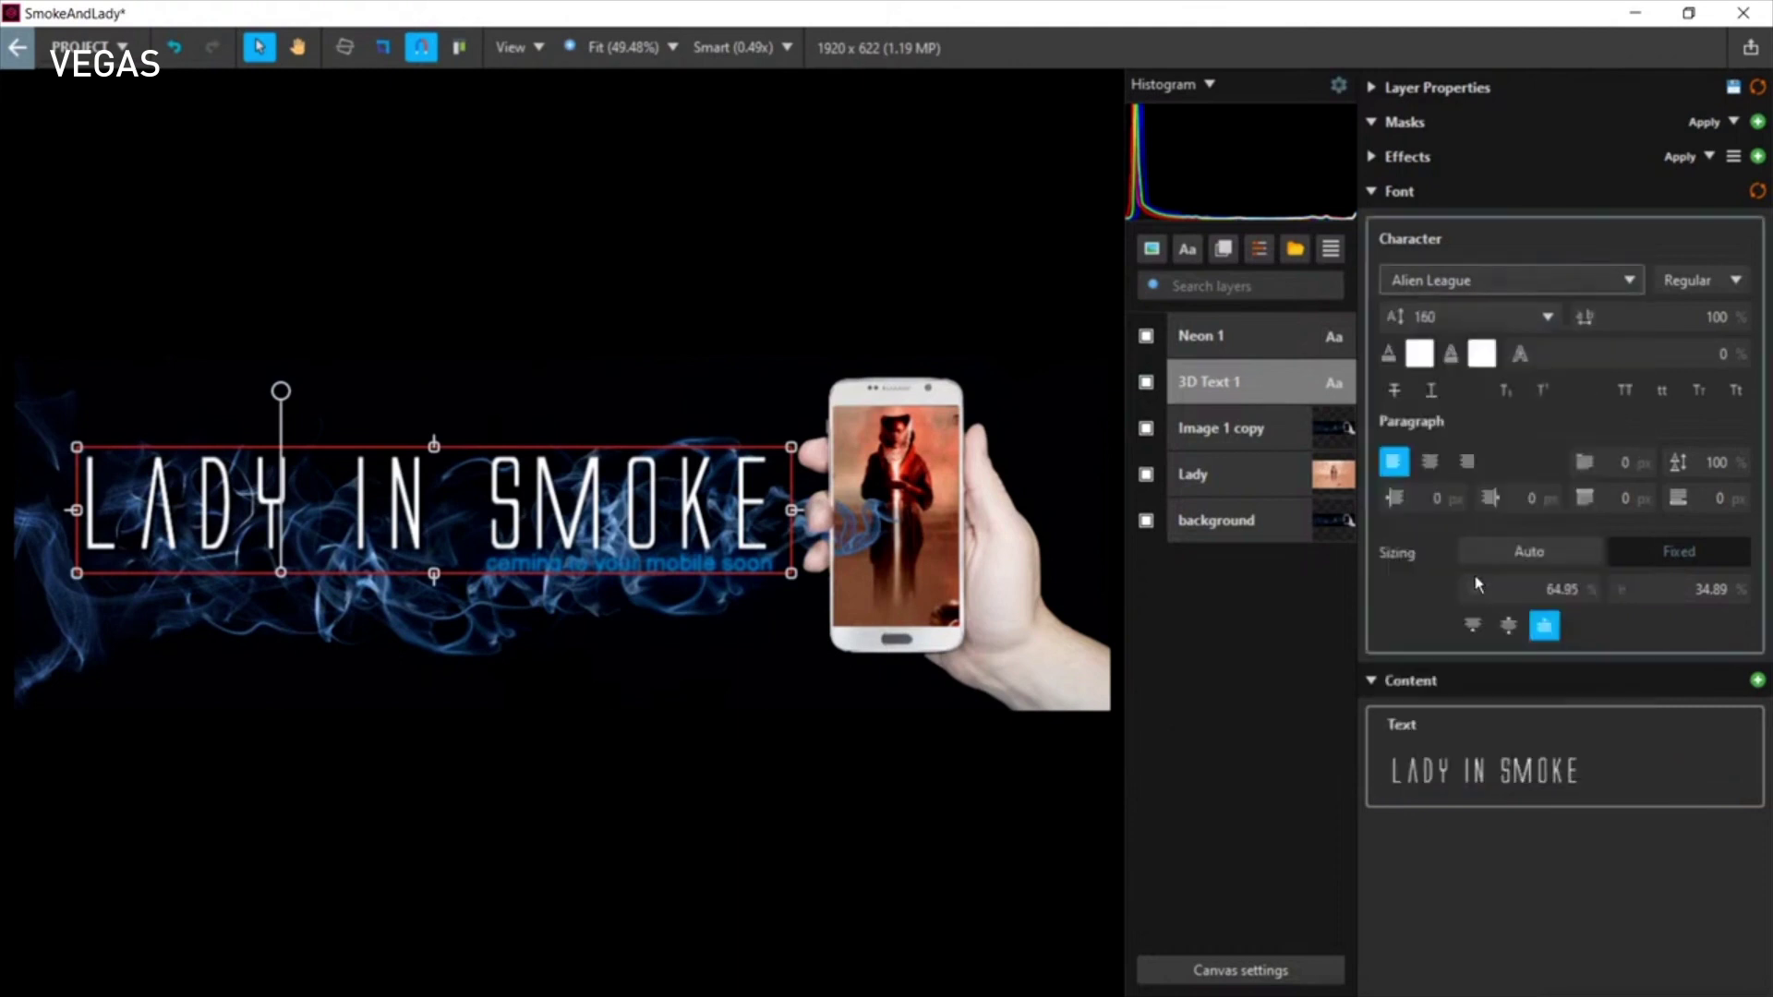
Step: Try the Alfphabet and 18thCentury fonts on the whole title text, undo the font changes, and deselect the layer
double_click(413, 537)
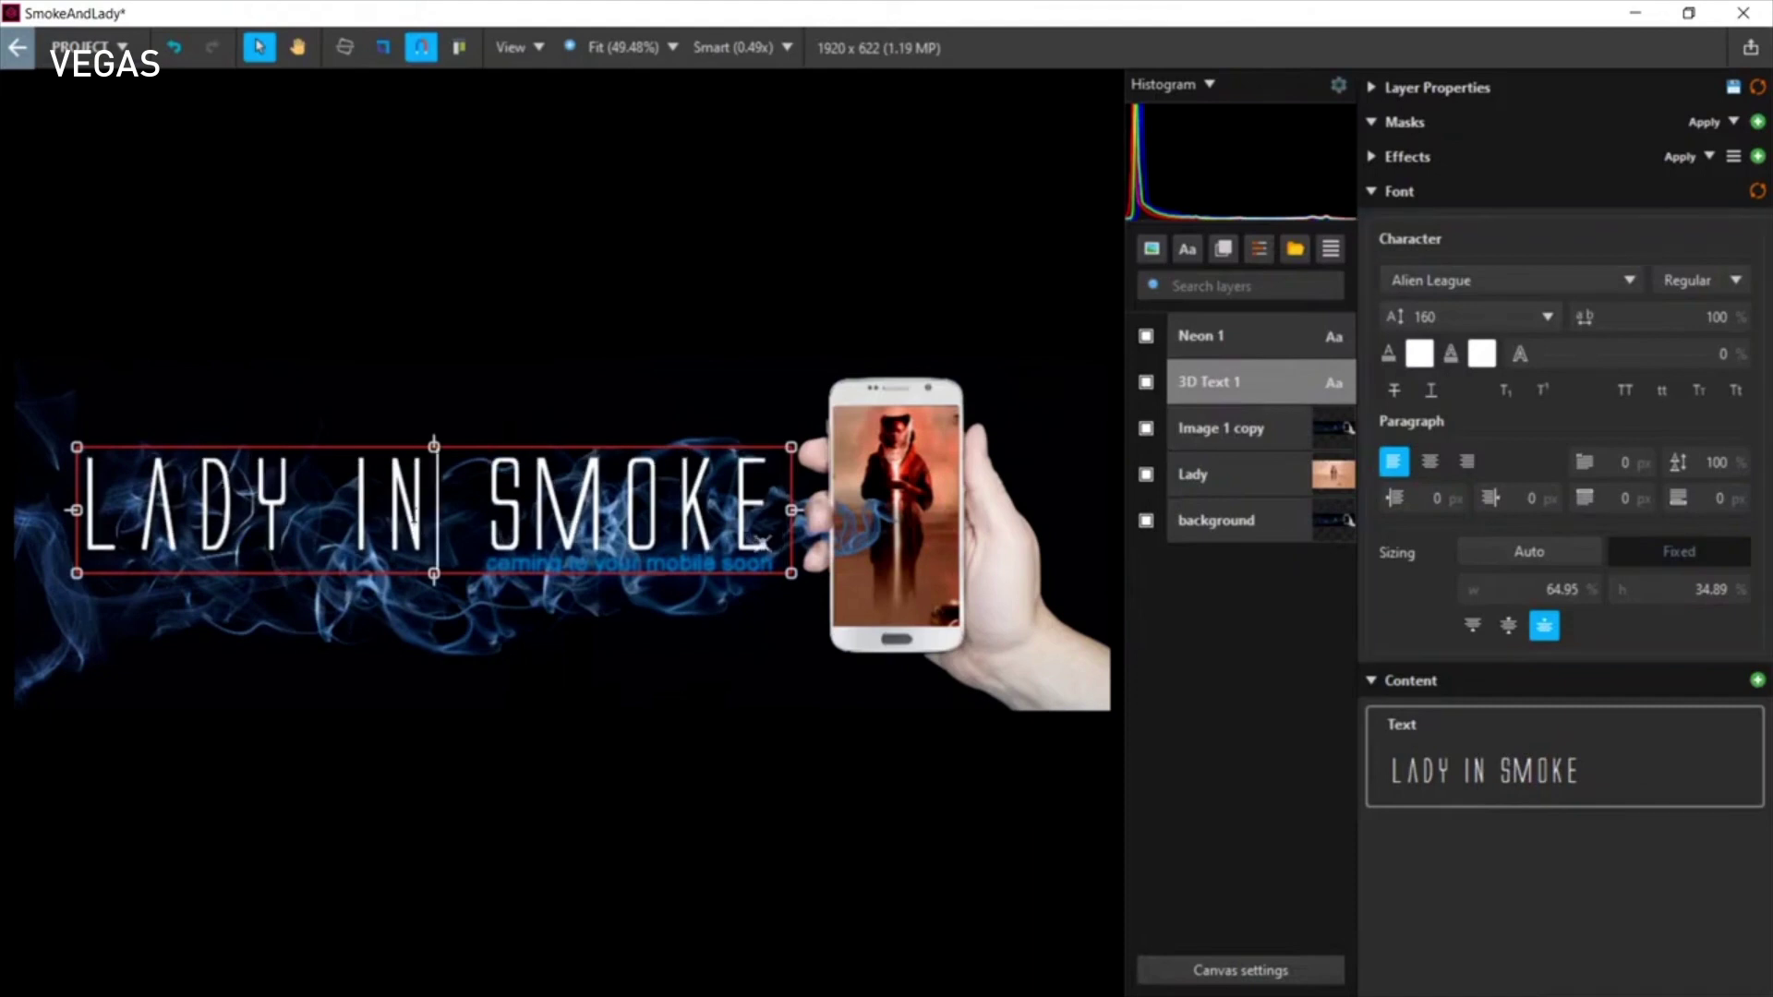
key("ctrl+a")
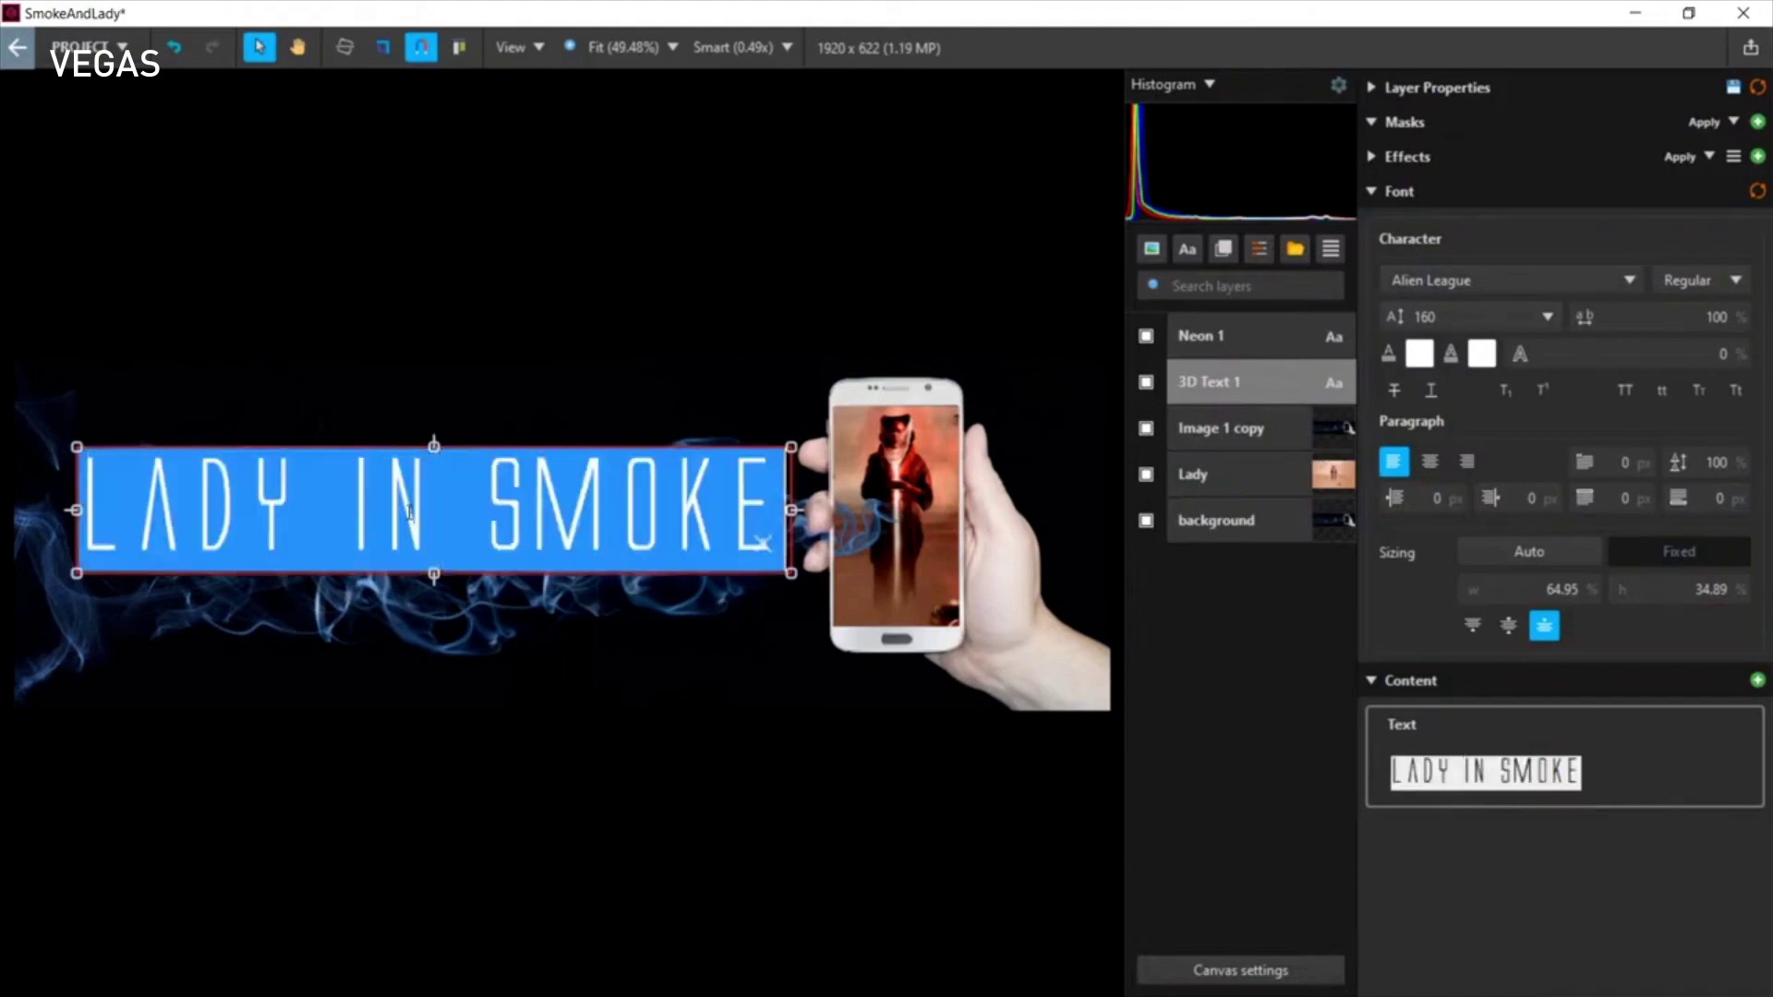
left_click(1475, 280)
left_click(1438, 510)
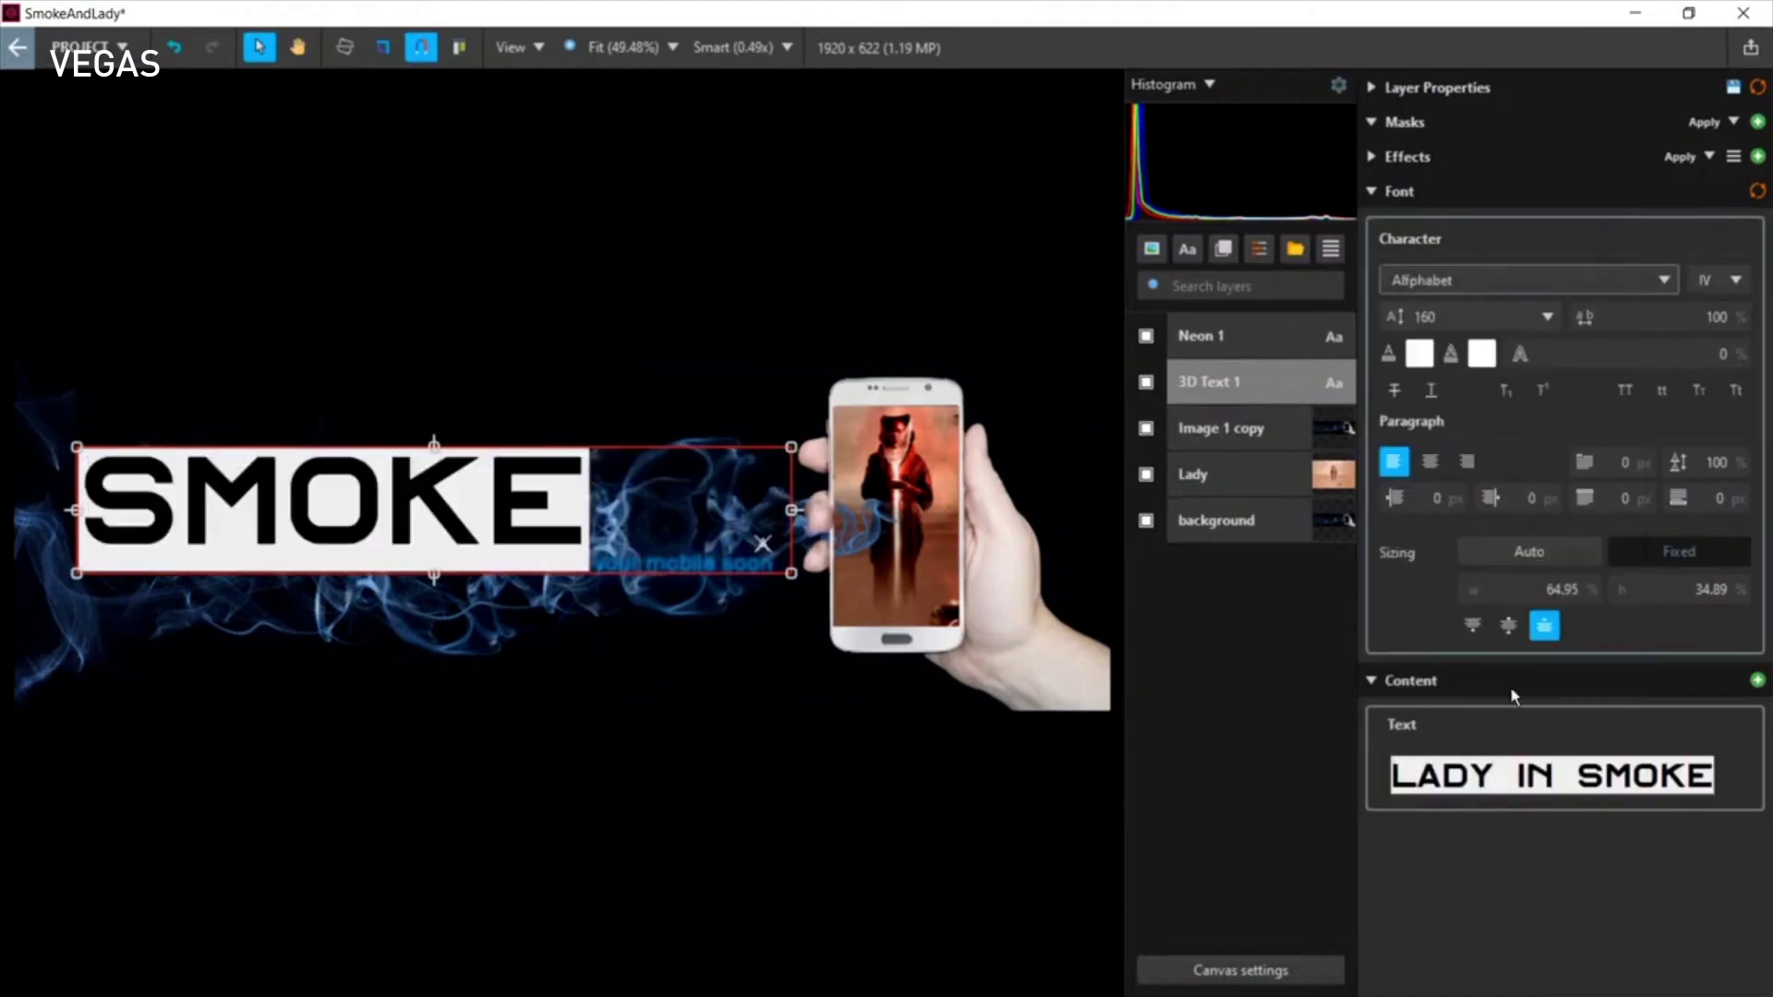
left_click(1495, 285)
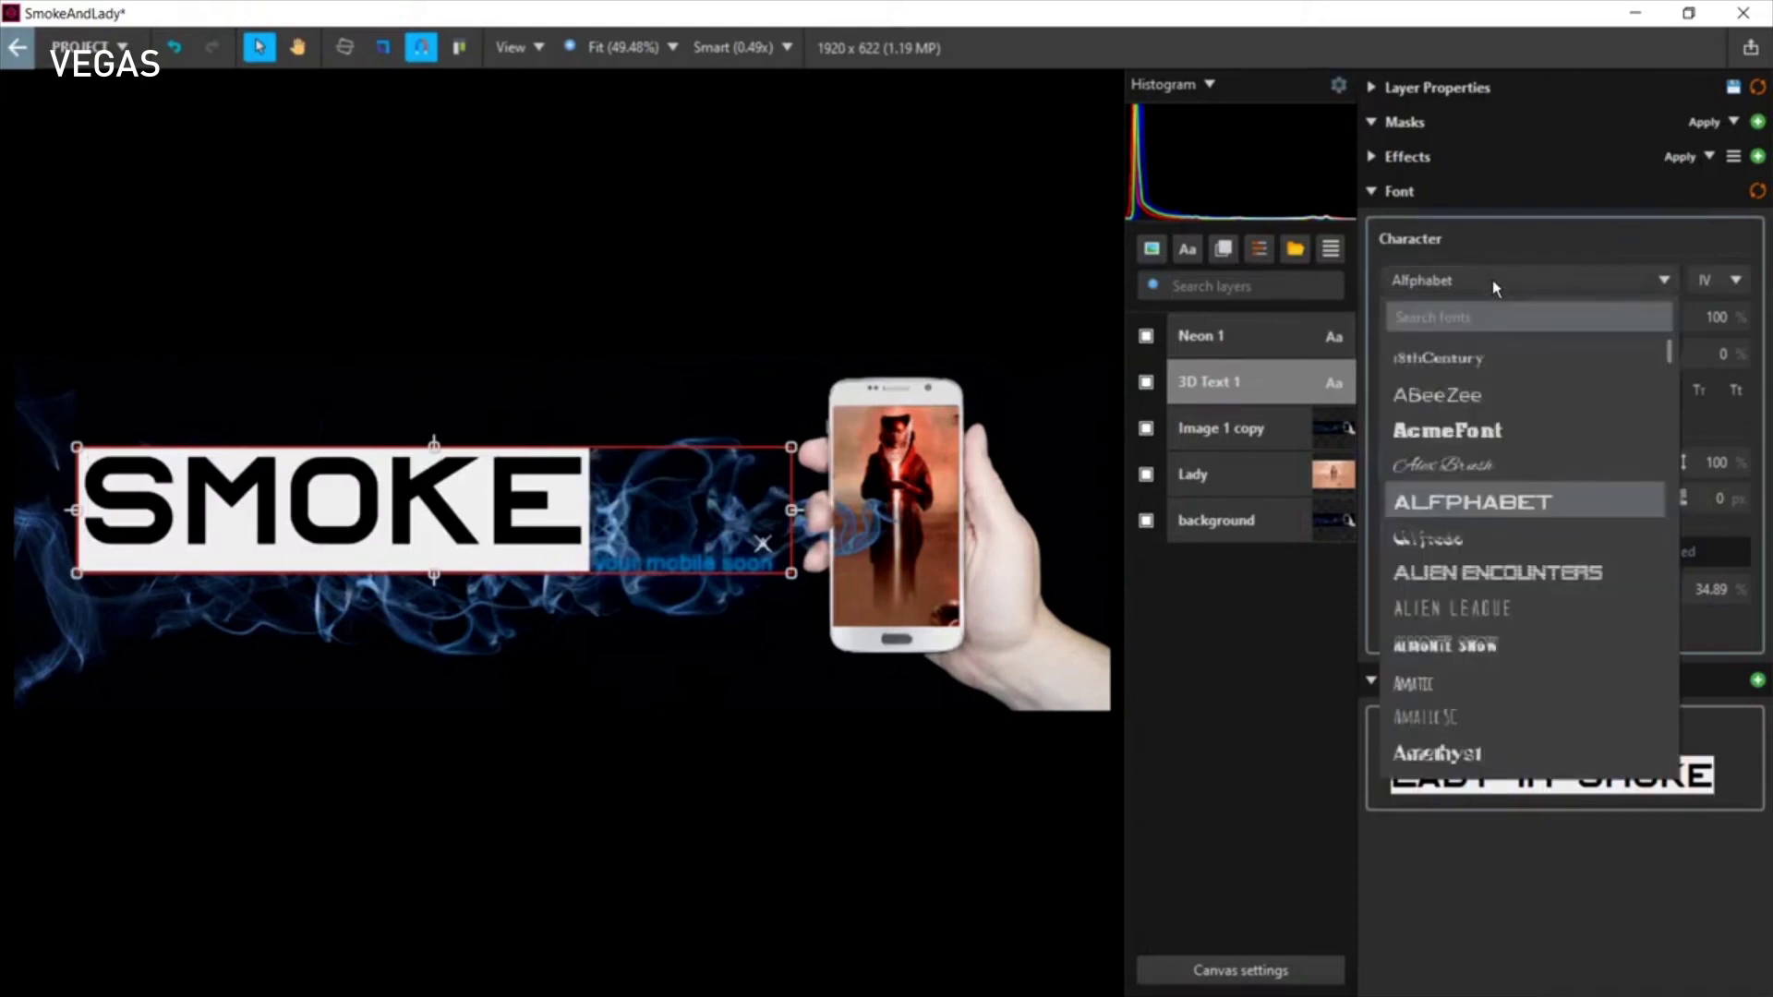
left_click(1442, 360)
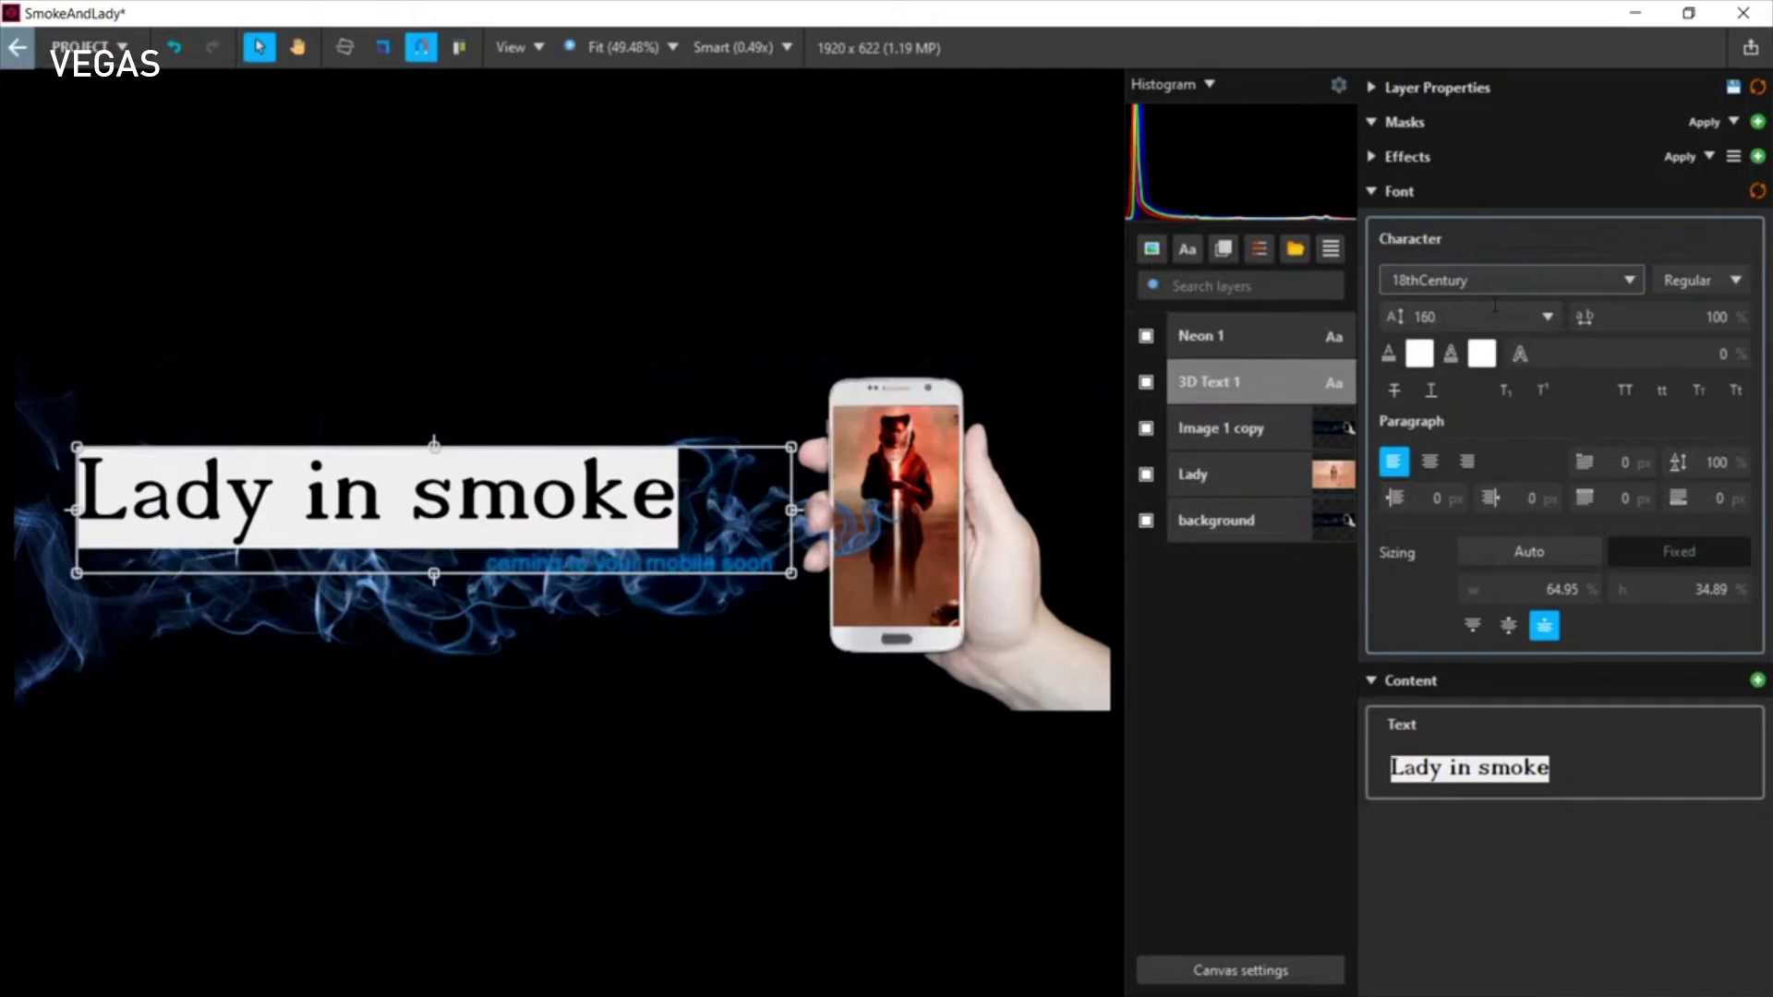
left_click(1373, 193)
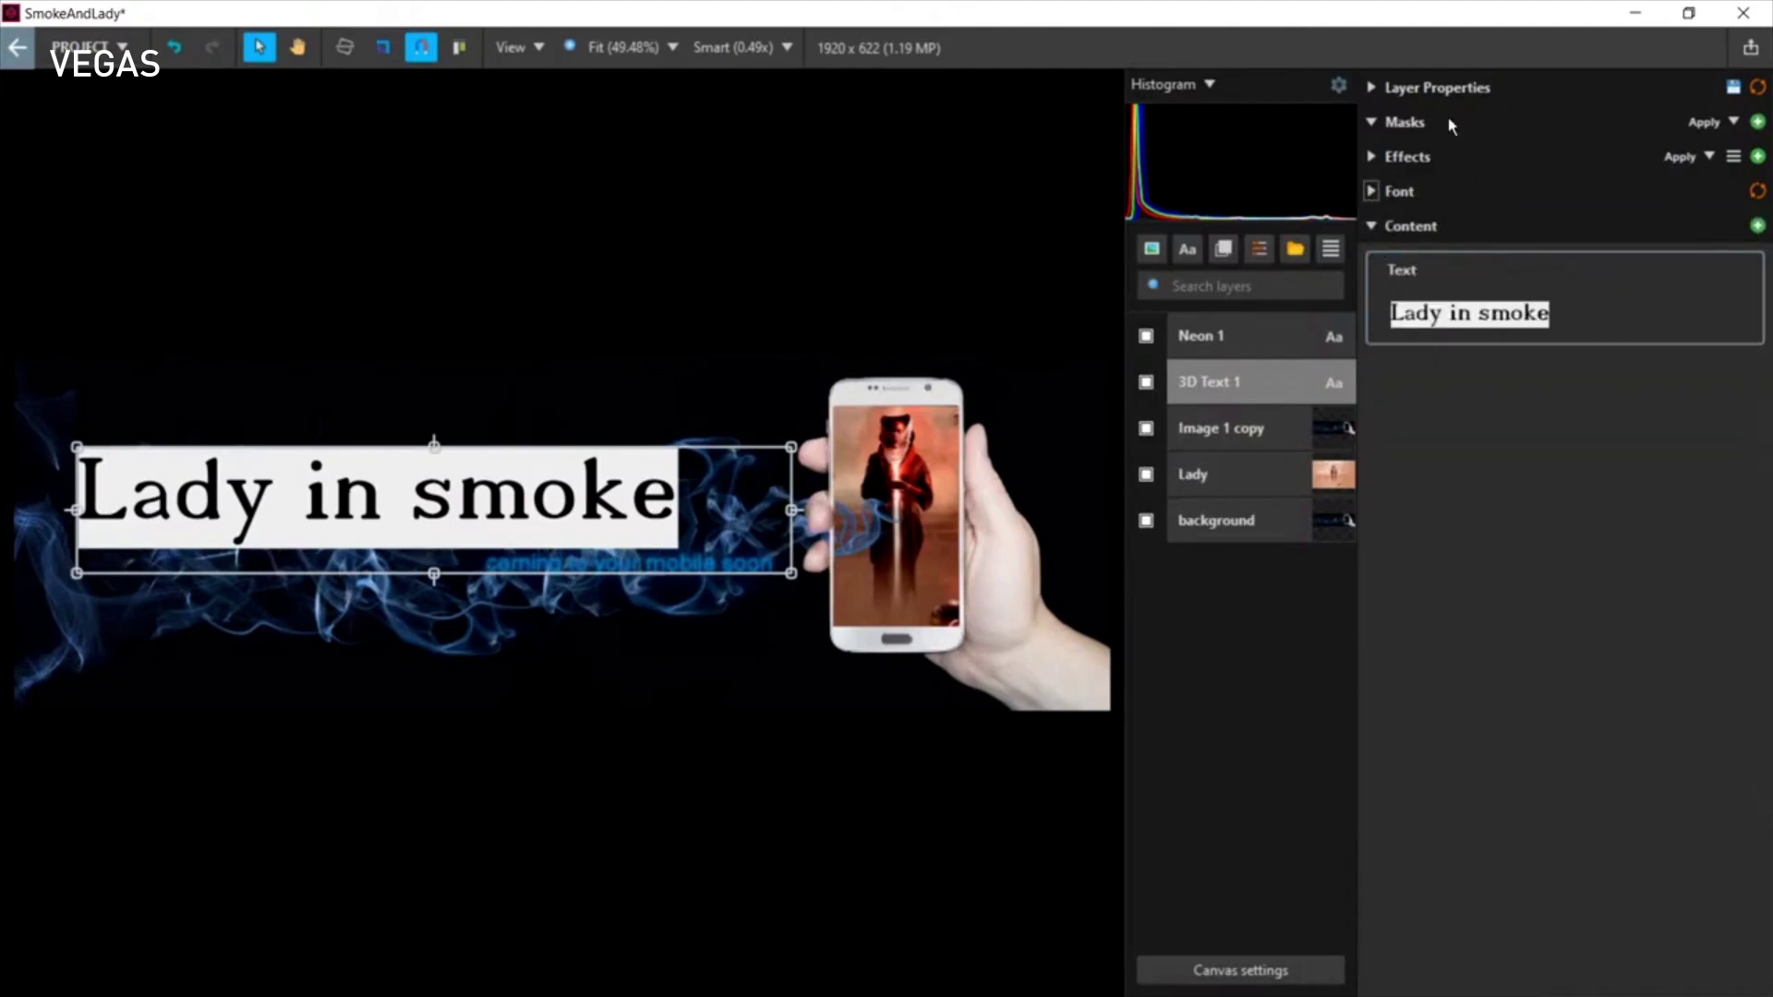
key("ctrl+z")
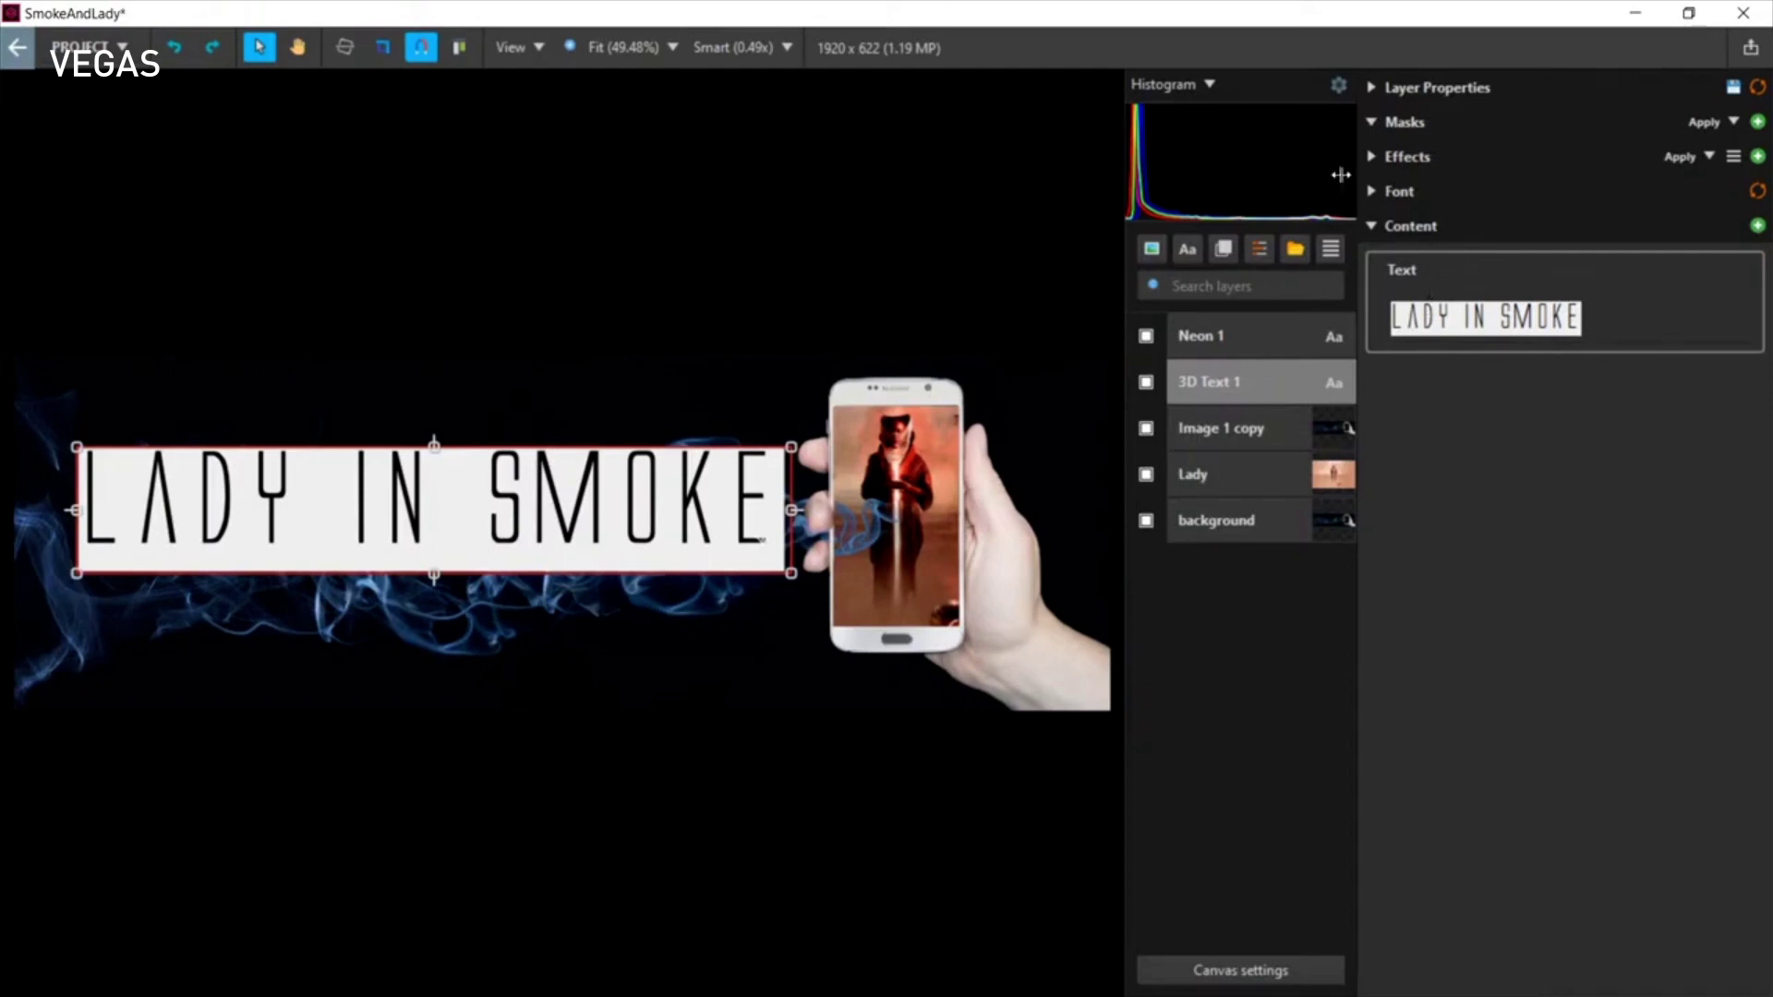
left_click(1237, 393)
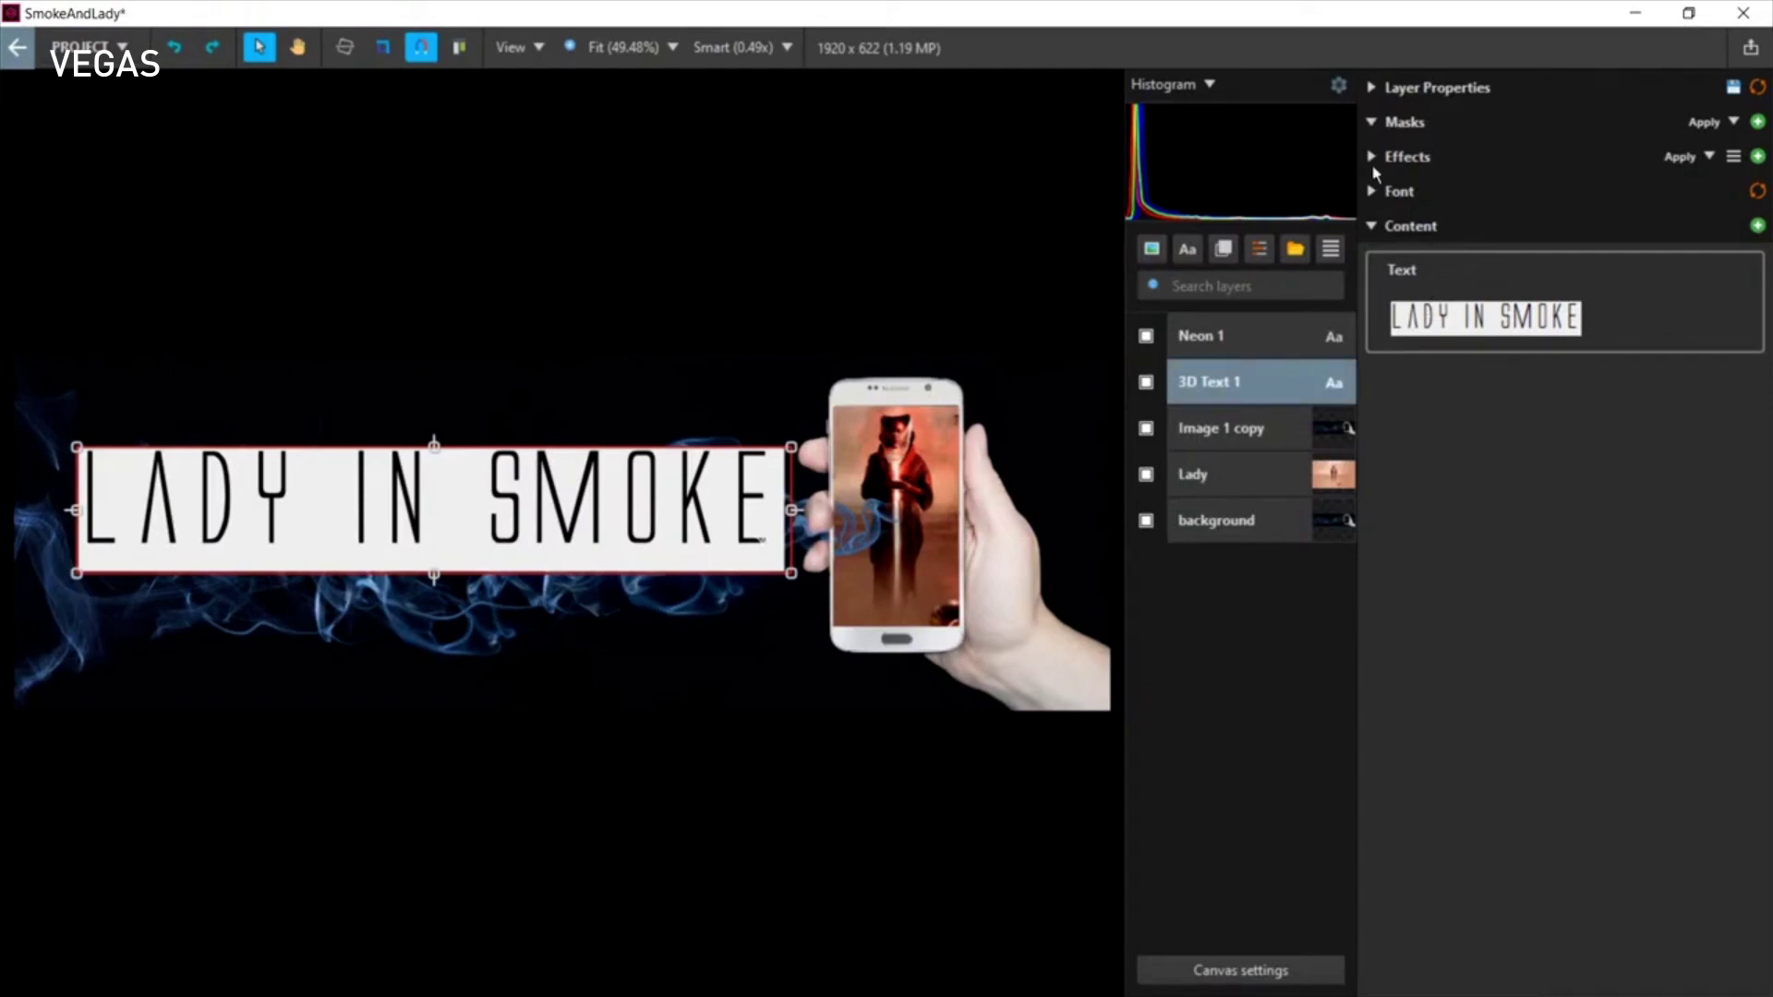
left_click(810, 772)
left_click(800, 763)
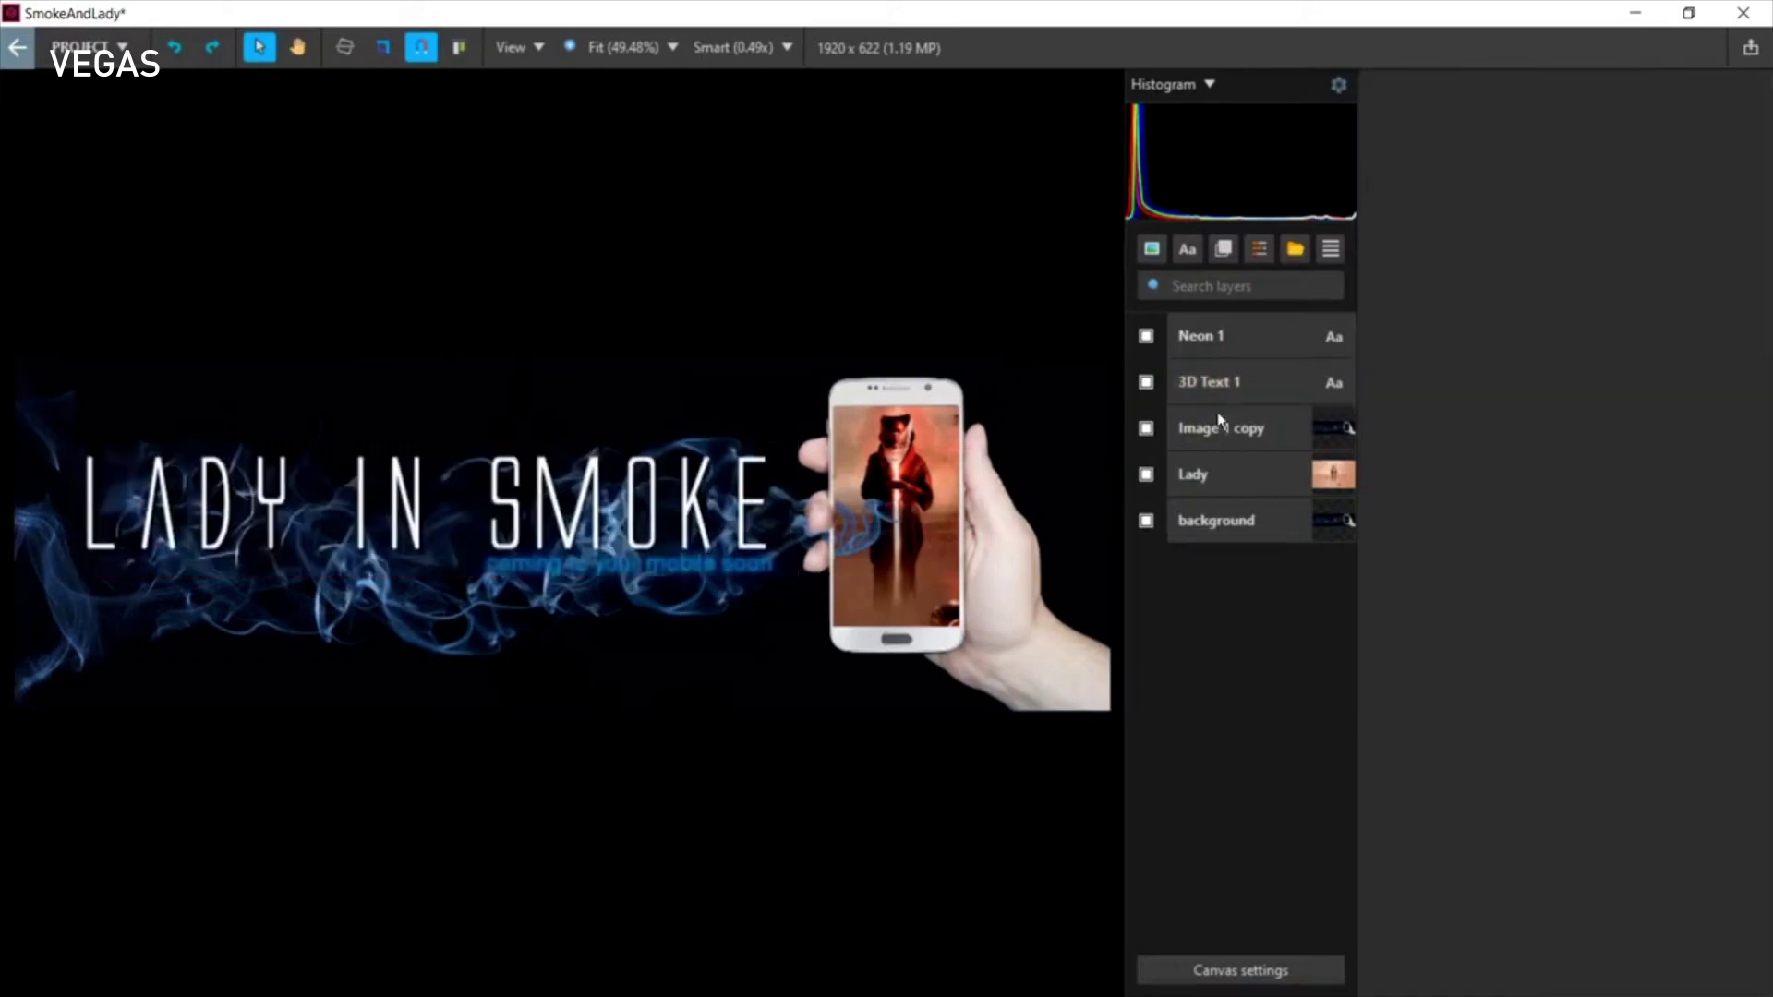
Step: Expand the 3D Text 1 layer's Drop shadow effect, toggle it off and on, and set size 72.5 px and spread 6.9%
left_click(1221, 386)
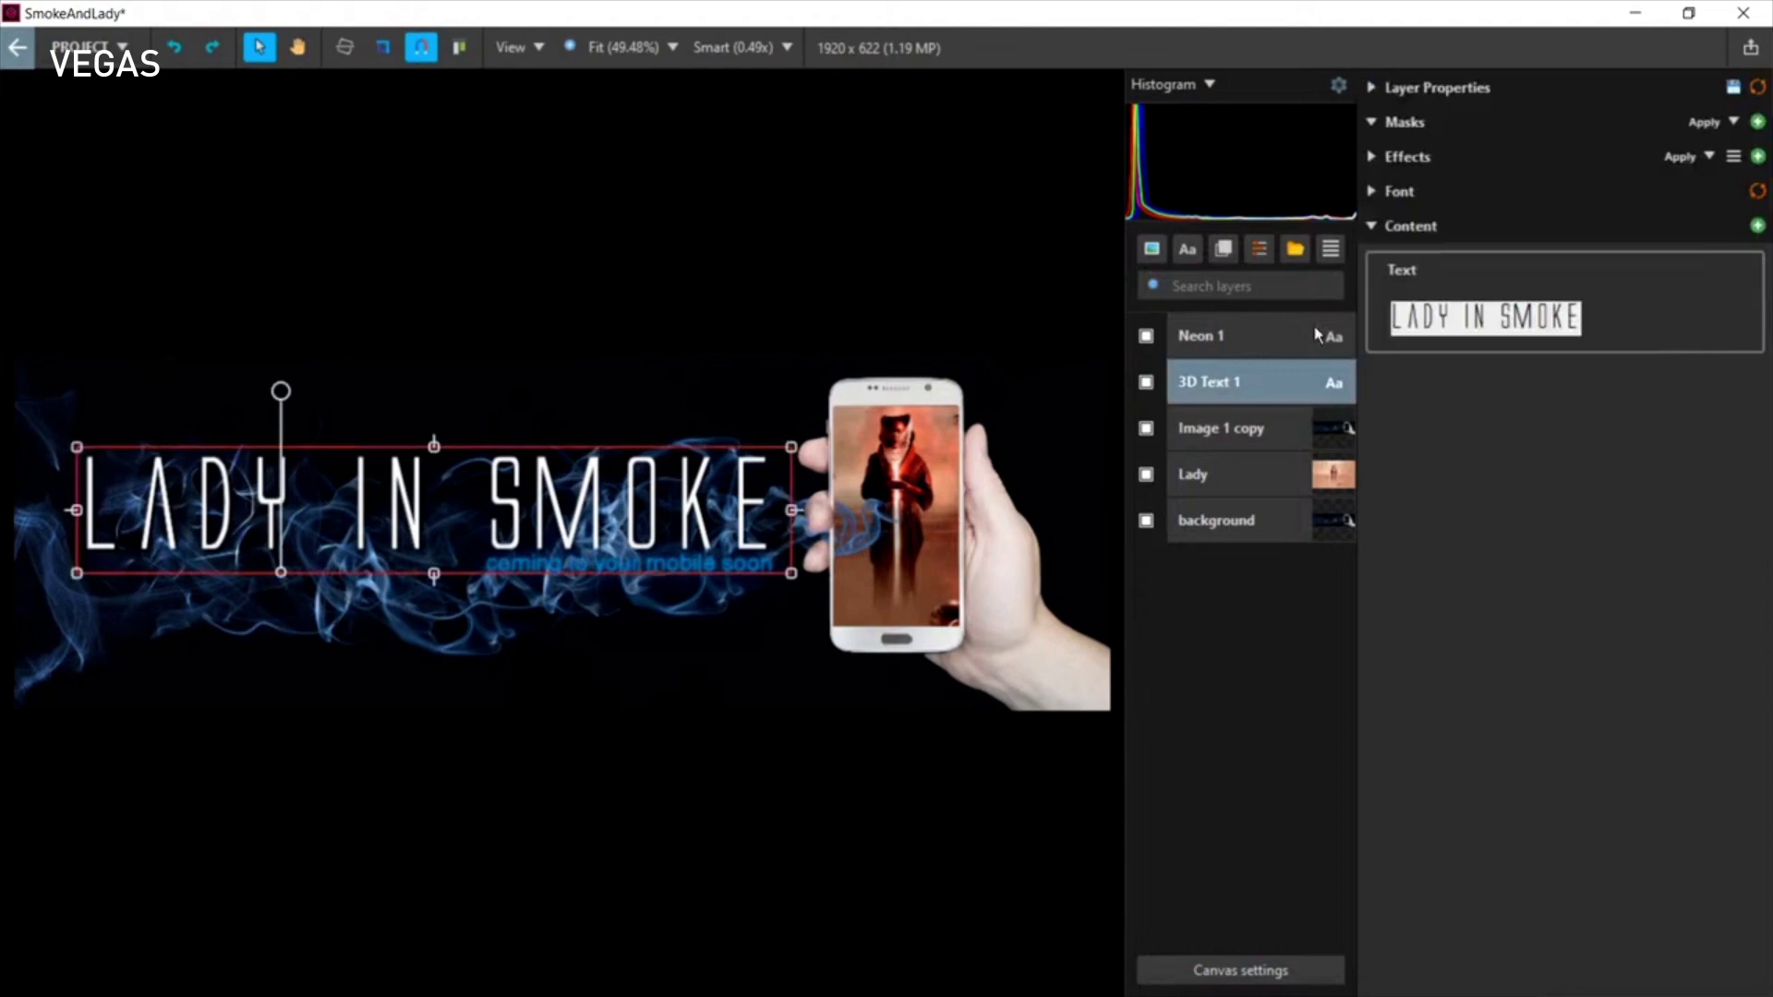
left_click(1371, 157)
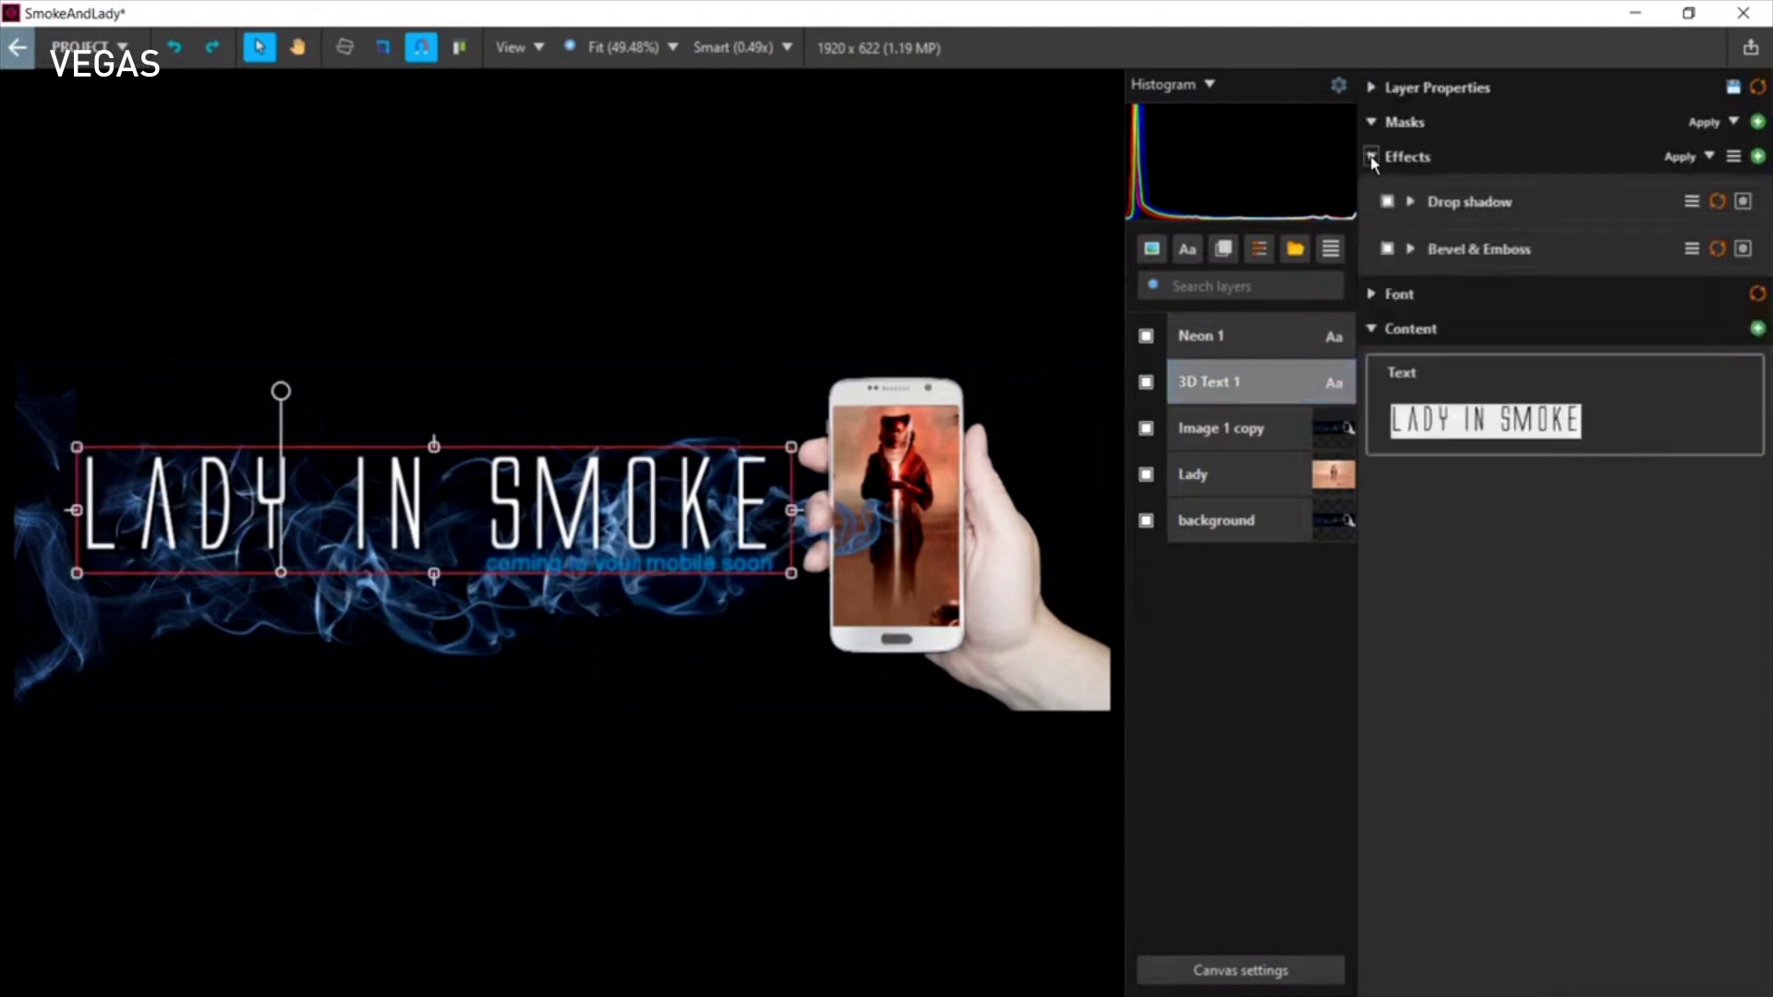
left_click(1410, 202)
left_click(1387, 203)
left_click(1387, 203)
mouse_move(1433, 280)
left_mouse_down()
mouse_move(1478, 273)
mouse_move(1425, 276)
mouse_move(1456, 274)
mouse_move(1440, 275)
left_mouse_up()
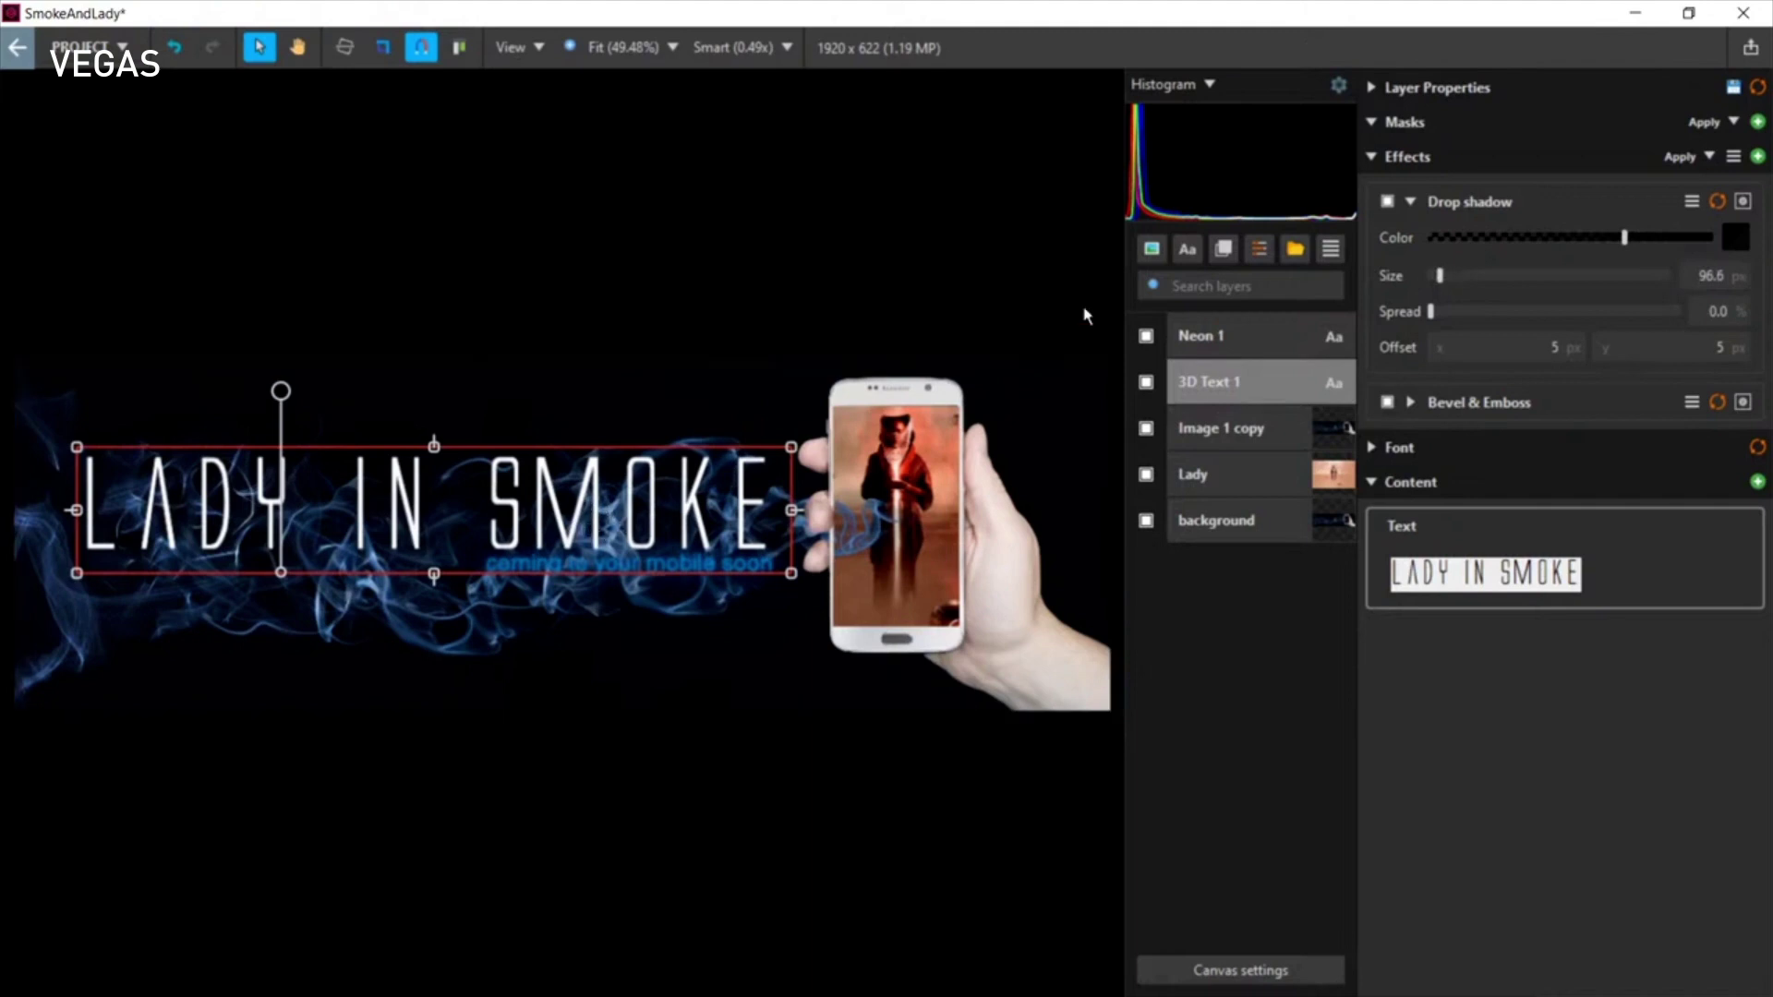
left_click_drag(1441, 280, 1448, 317)
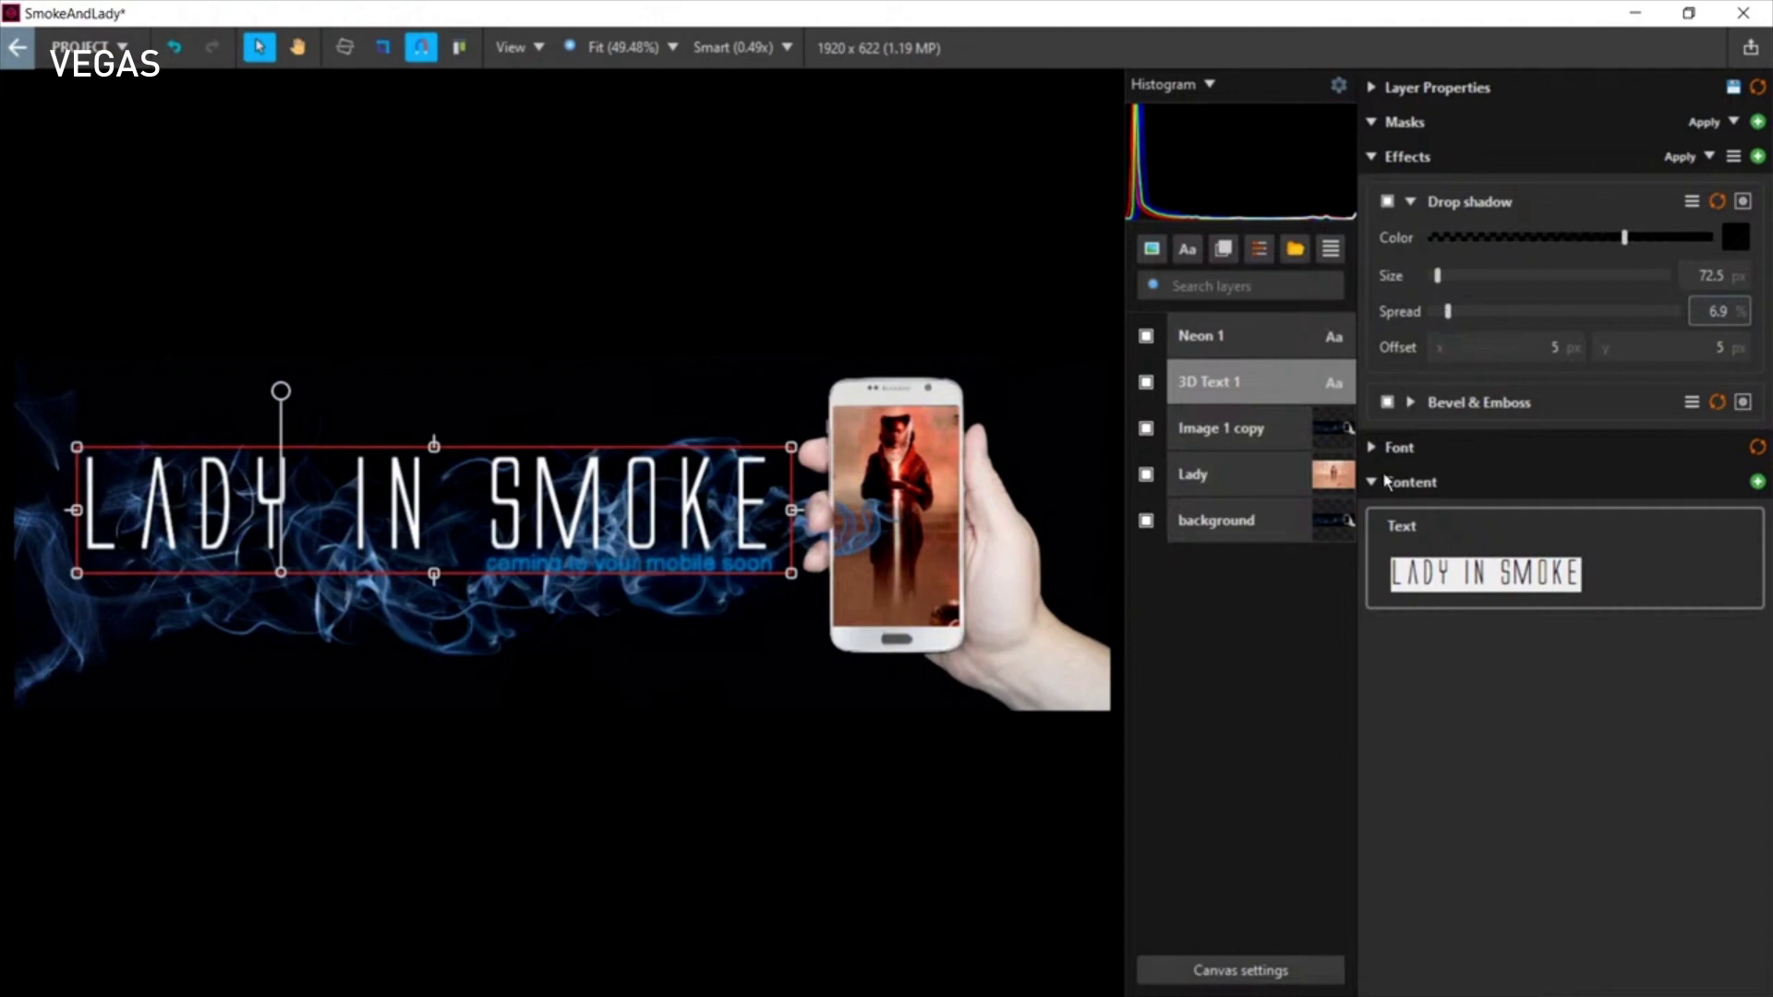
Step: Raise the Bevel & Emboss contour's middle point and set size 39.2%, depth 355.5% and light direction 106.70° and 69.57
left_click(1410, 403)
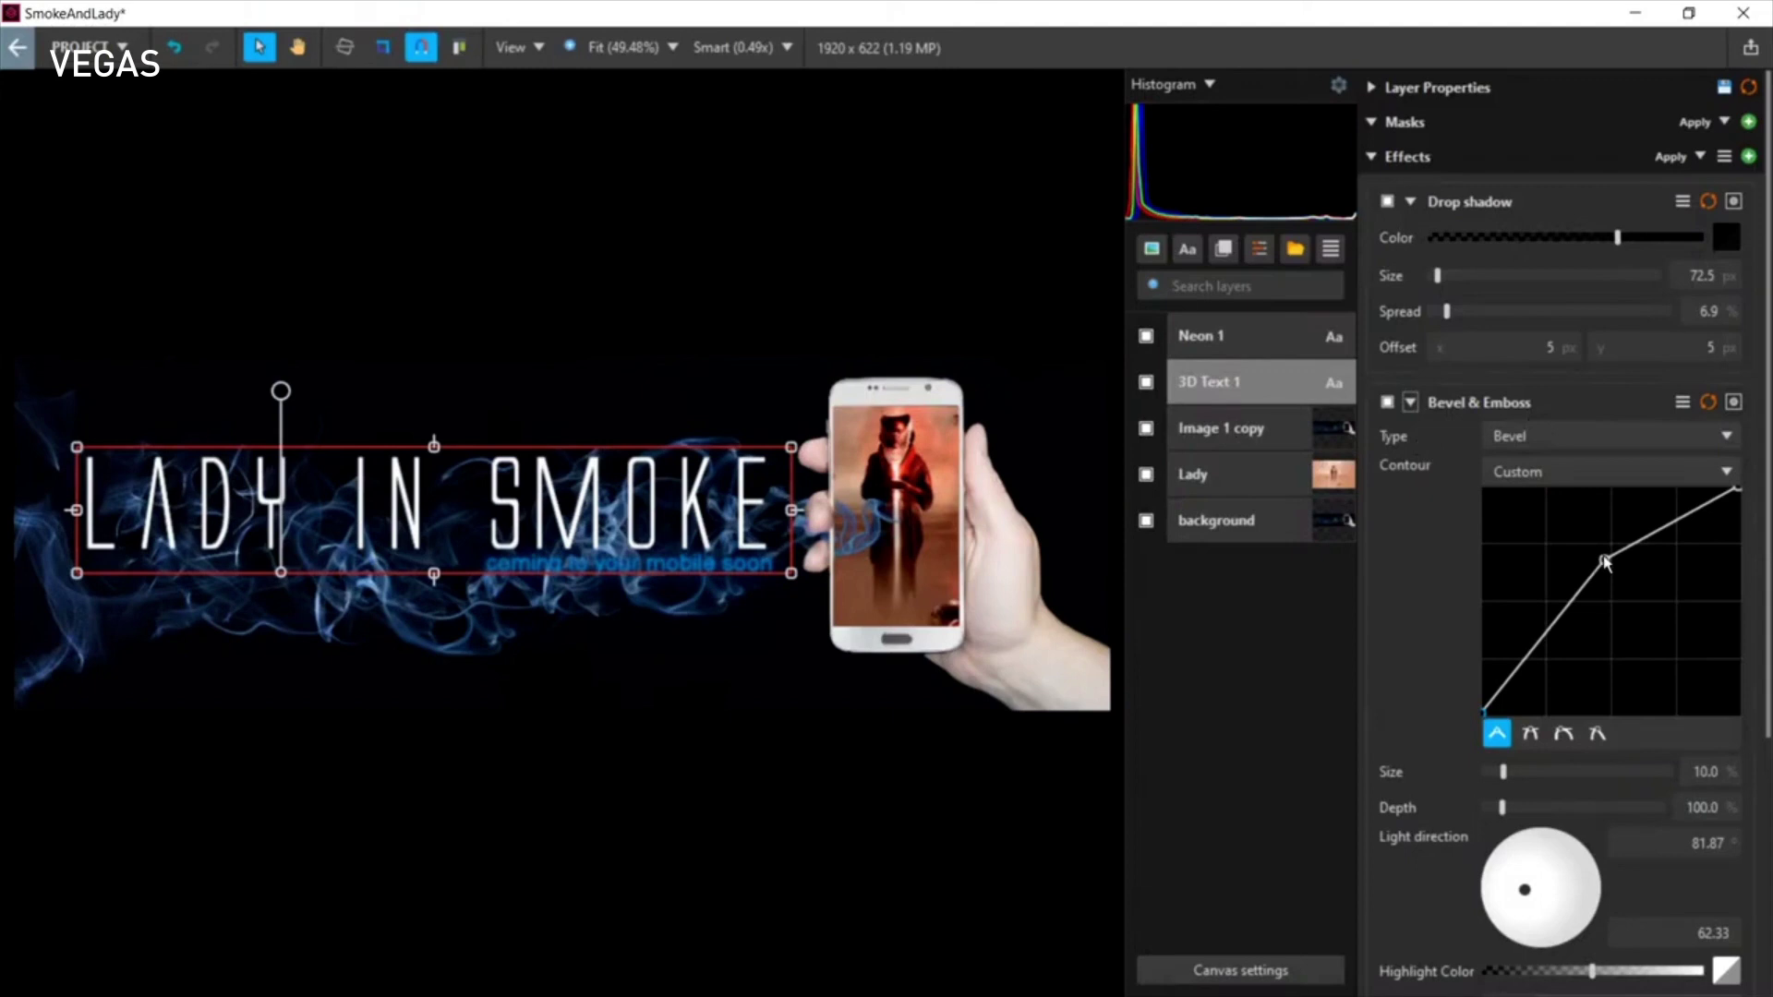
mouse_move(1605, 561)
left_mouse_down()
mouse_move(1631, 621)
mouse_move(1714, 573)
mouse_move(1533, 499)
mouse_move(1616, 559)
mouse_move(1511, 601)
mouse_move(1662, 587)
mouse_move(1684, 624)
mouse_move(1625, 582)
mouse_move(1662, 563)
mouse_move(1609, 545)
left_mouse_up()
mouse_move(1526, 892)
left_mouse_down()
mouse_move(1543, 851)
mouse_move(1577, 933)
mouse_move(1543, 855)
mouse_move(1515, 859)
mouse_move(1539, 911)
mouse_move(1533, 887)
left_mouse_up()
left_click_drag(1505, 808, 1567, 787)
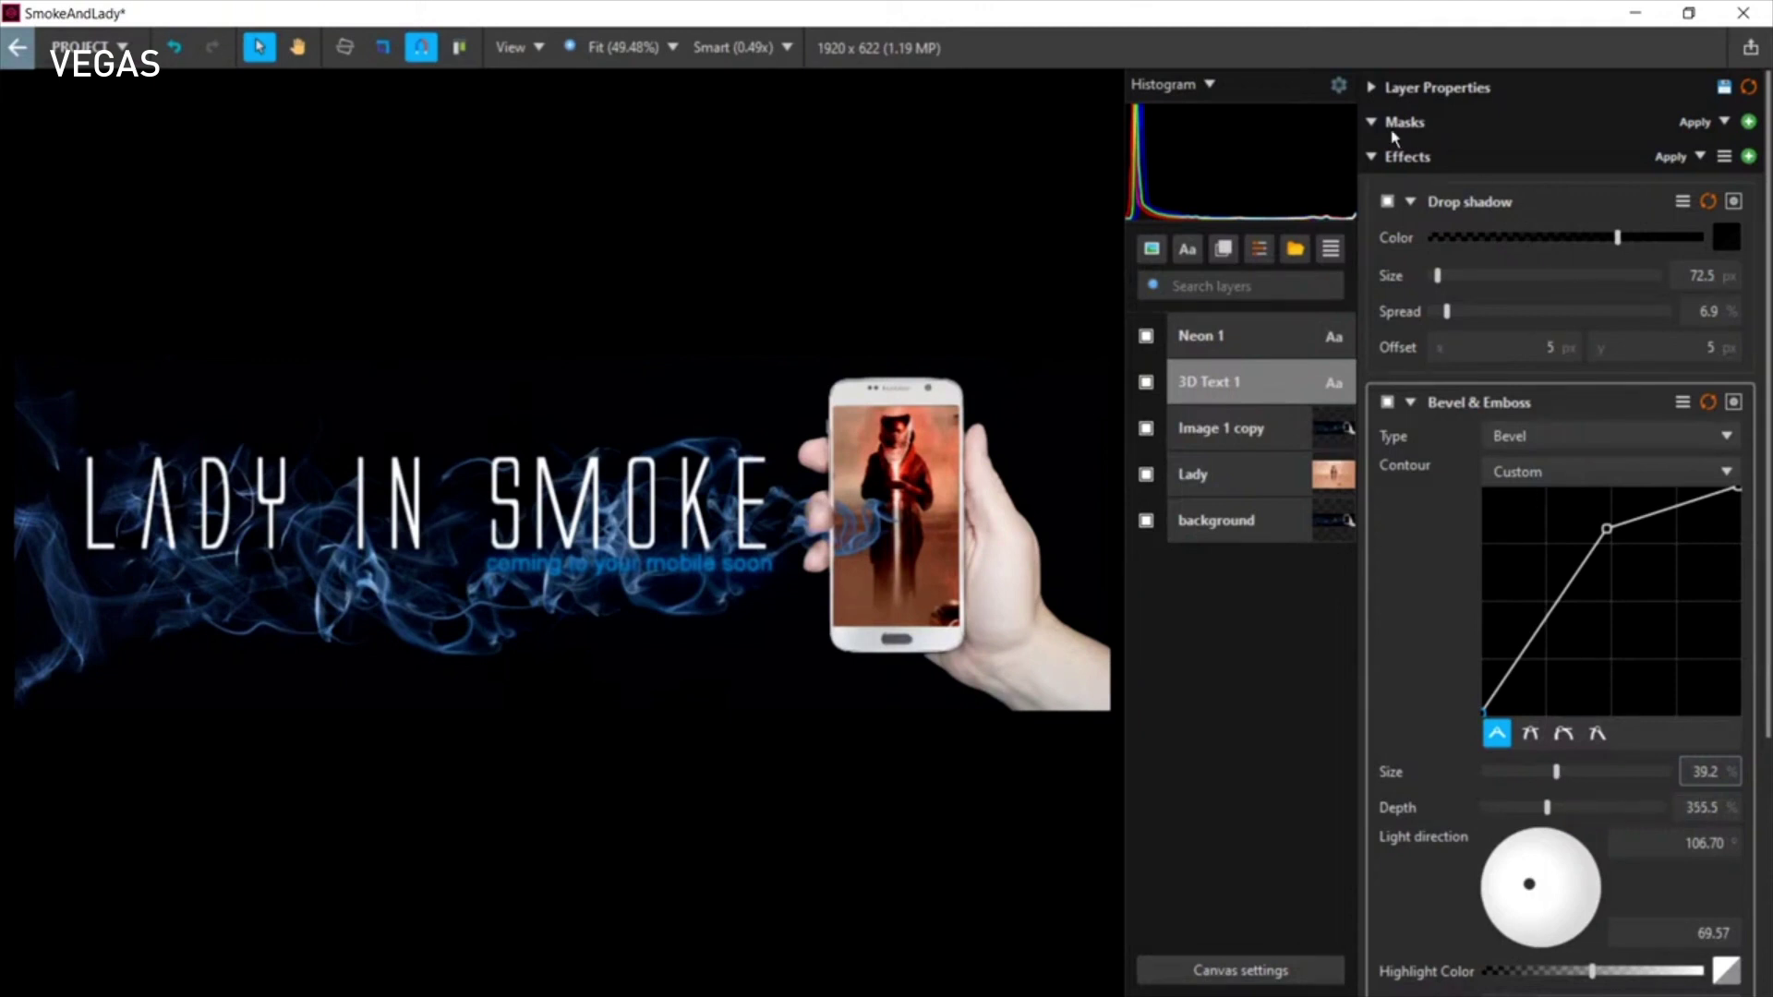
Step: Check the title's layer properties and add a Gaussian Blur effect to the 3D Text 1 layer
left_click(1372, 88)
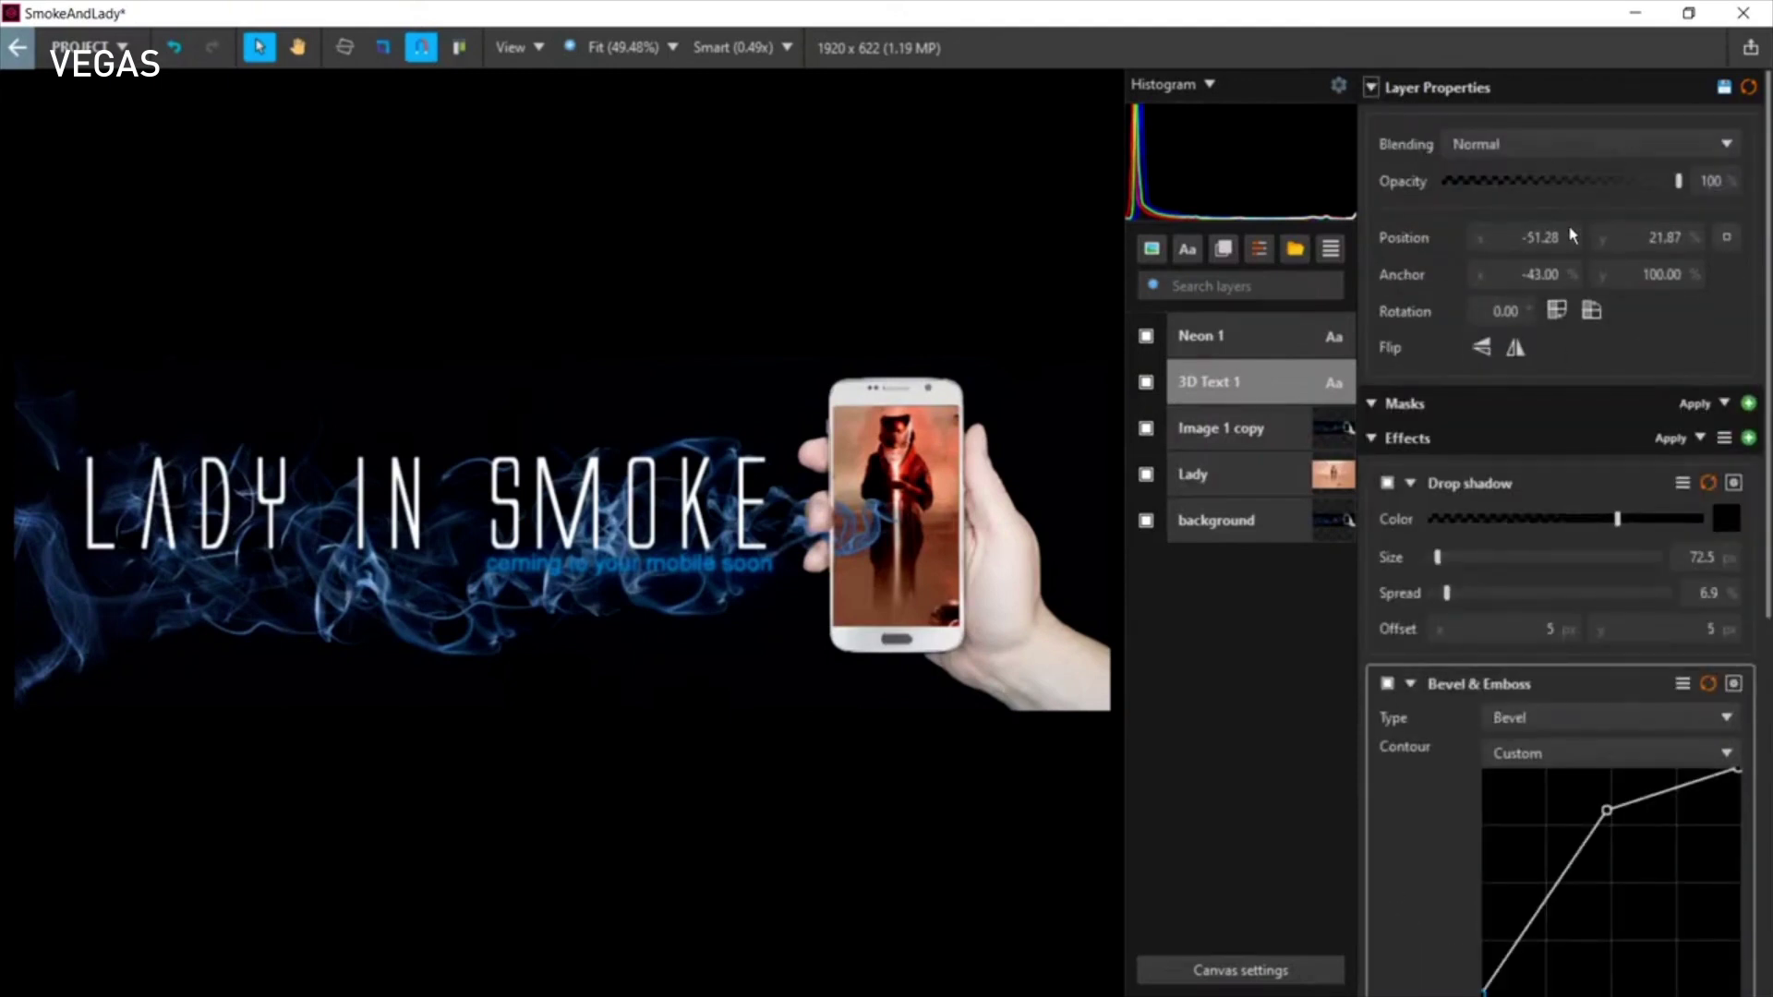
left_click(1373, 88)
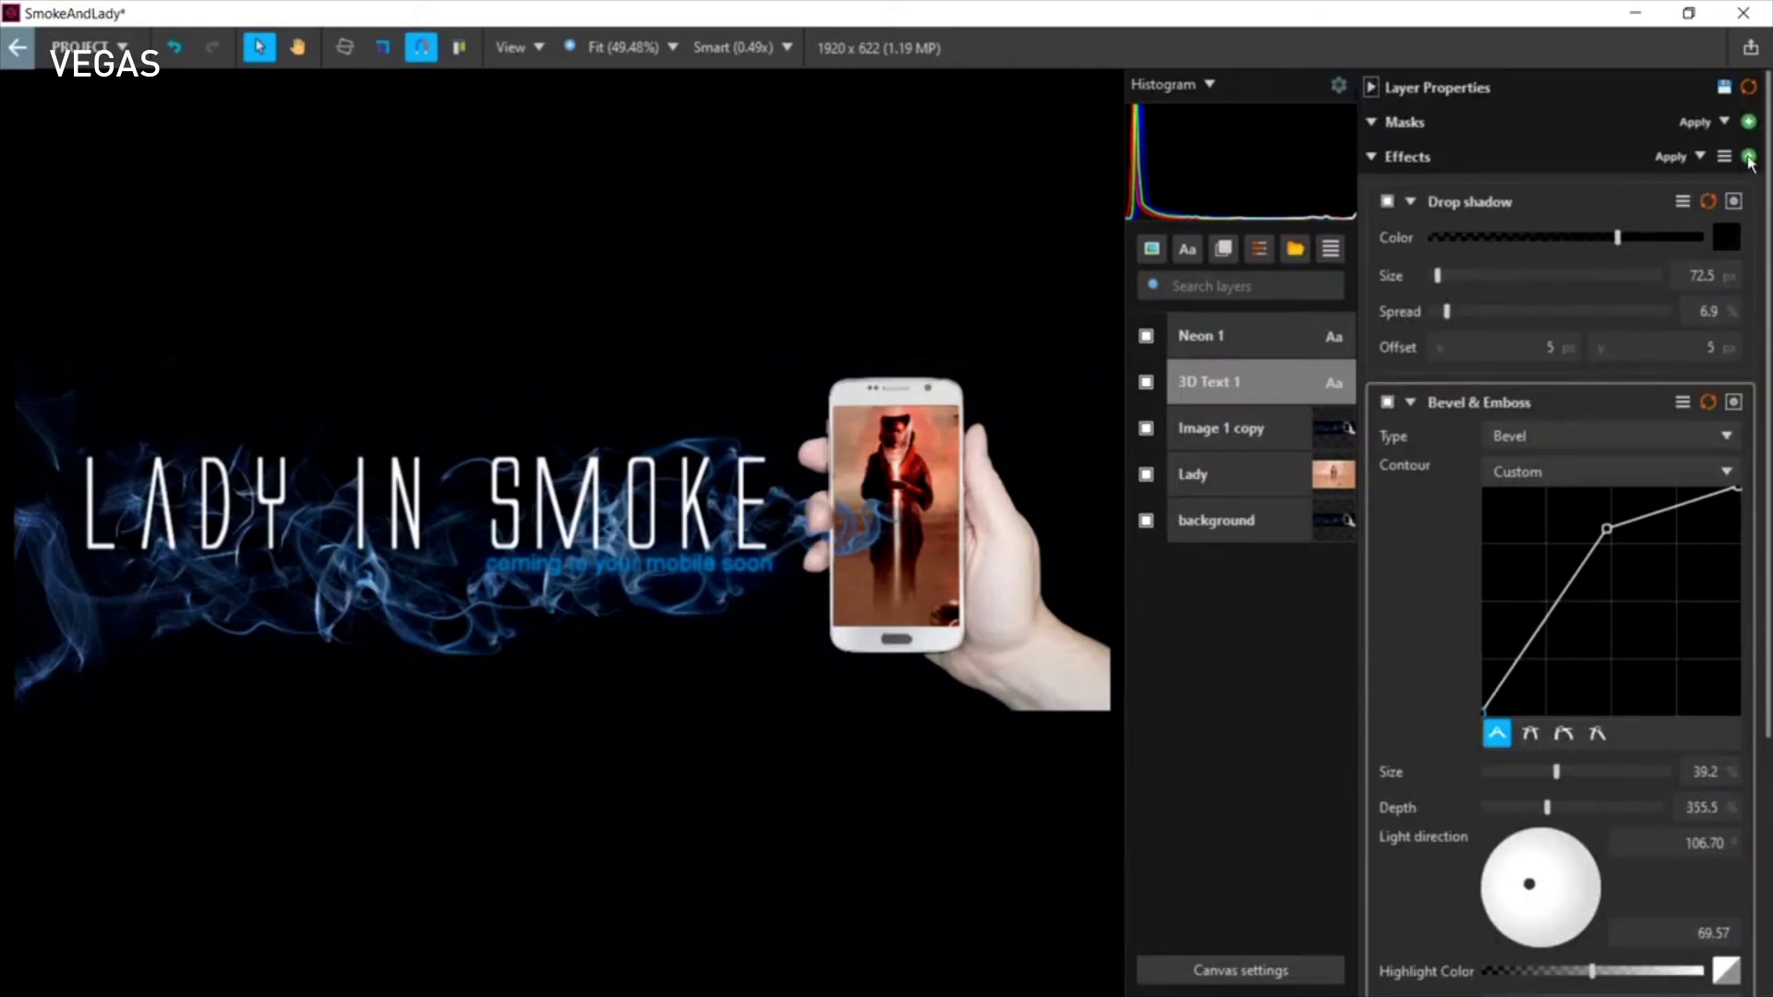
left_click(1749, 157)
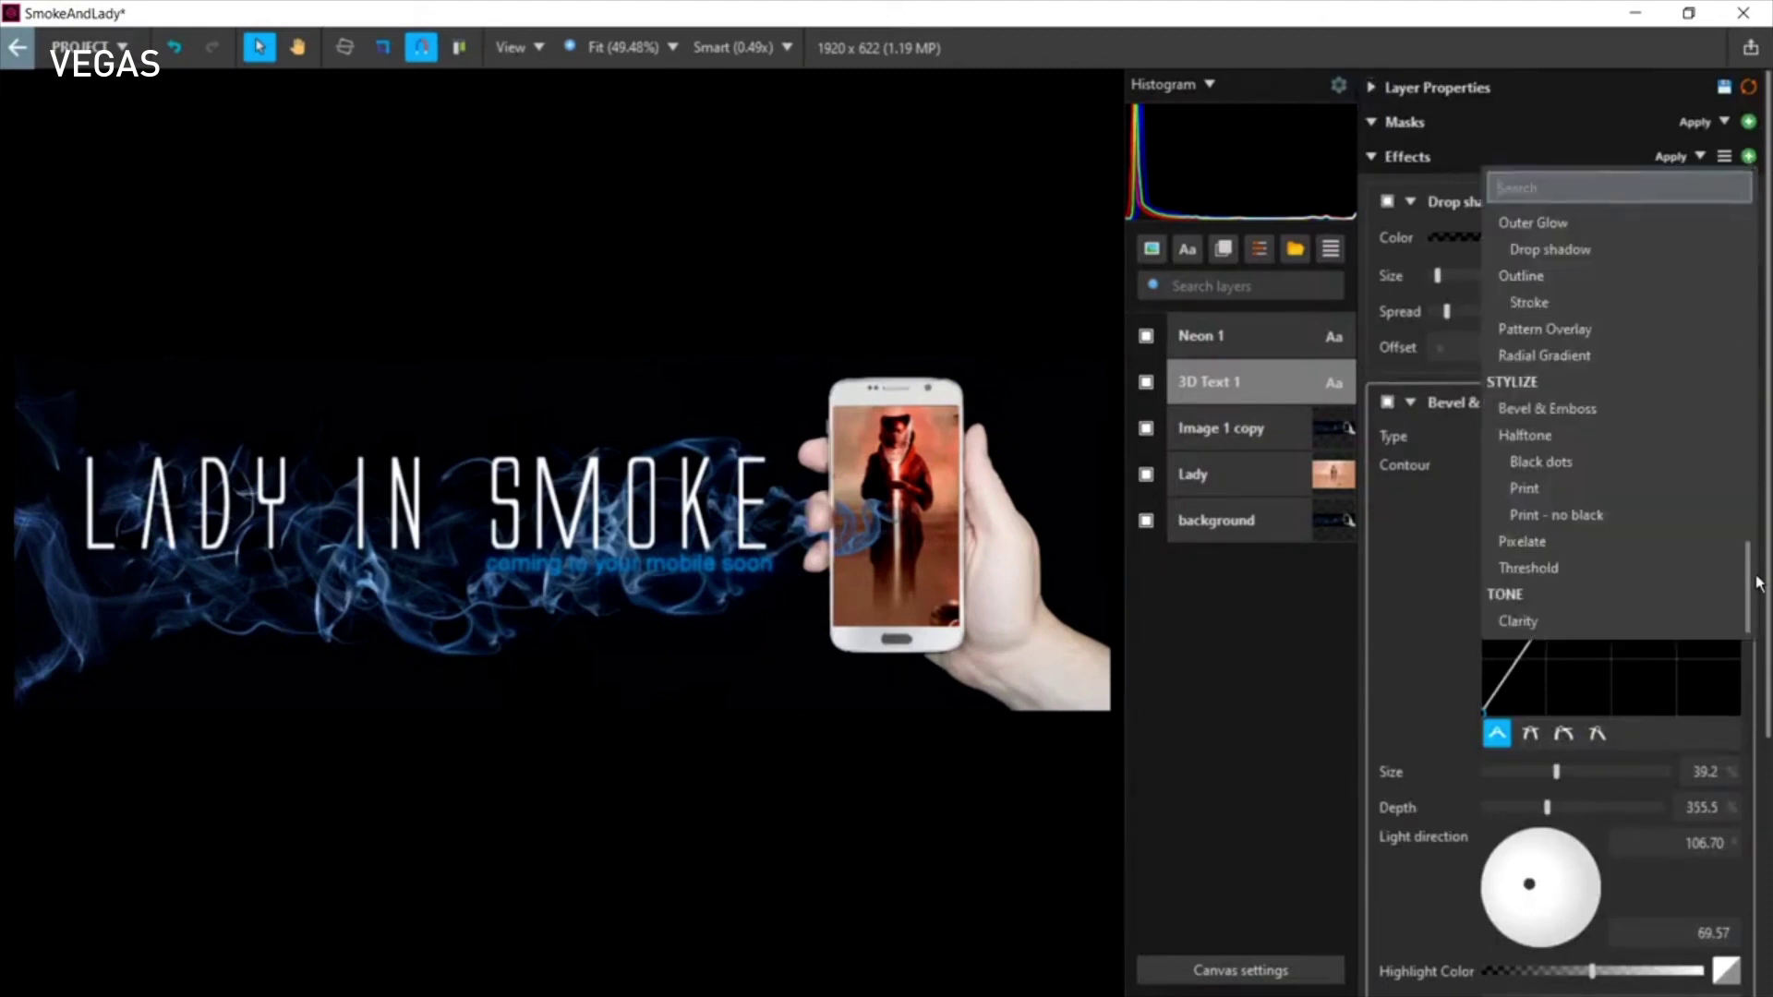
scroll(1750, 554, "up", 10)
scroll(1719, 293, "up", 4)
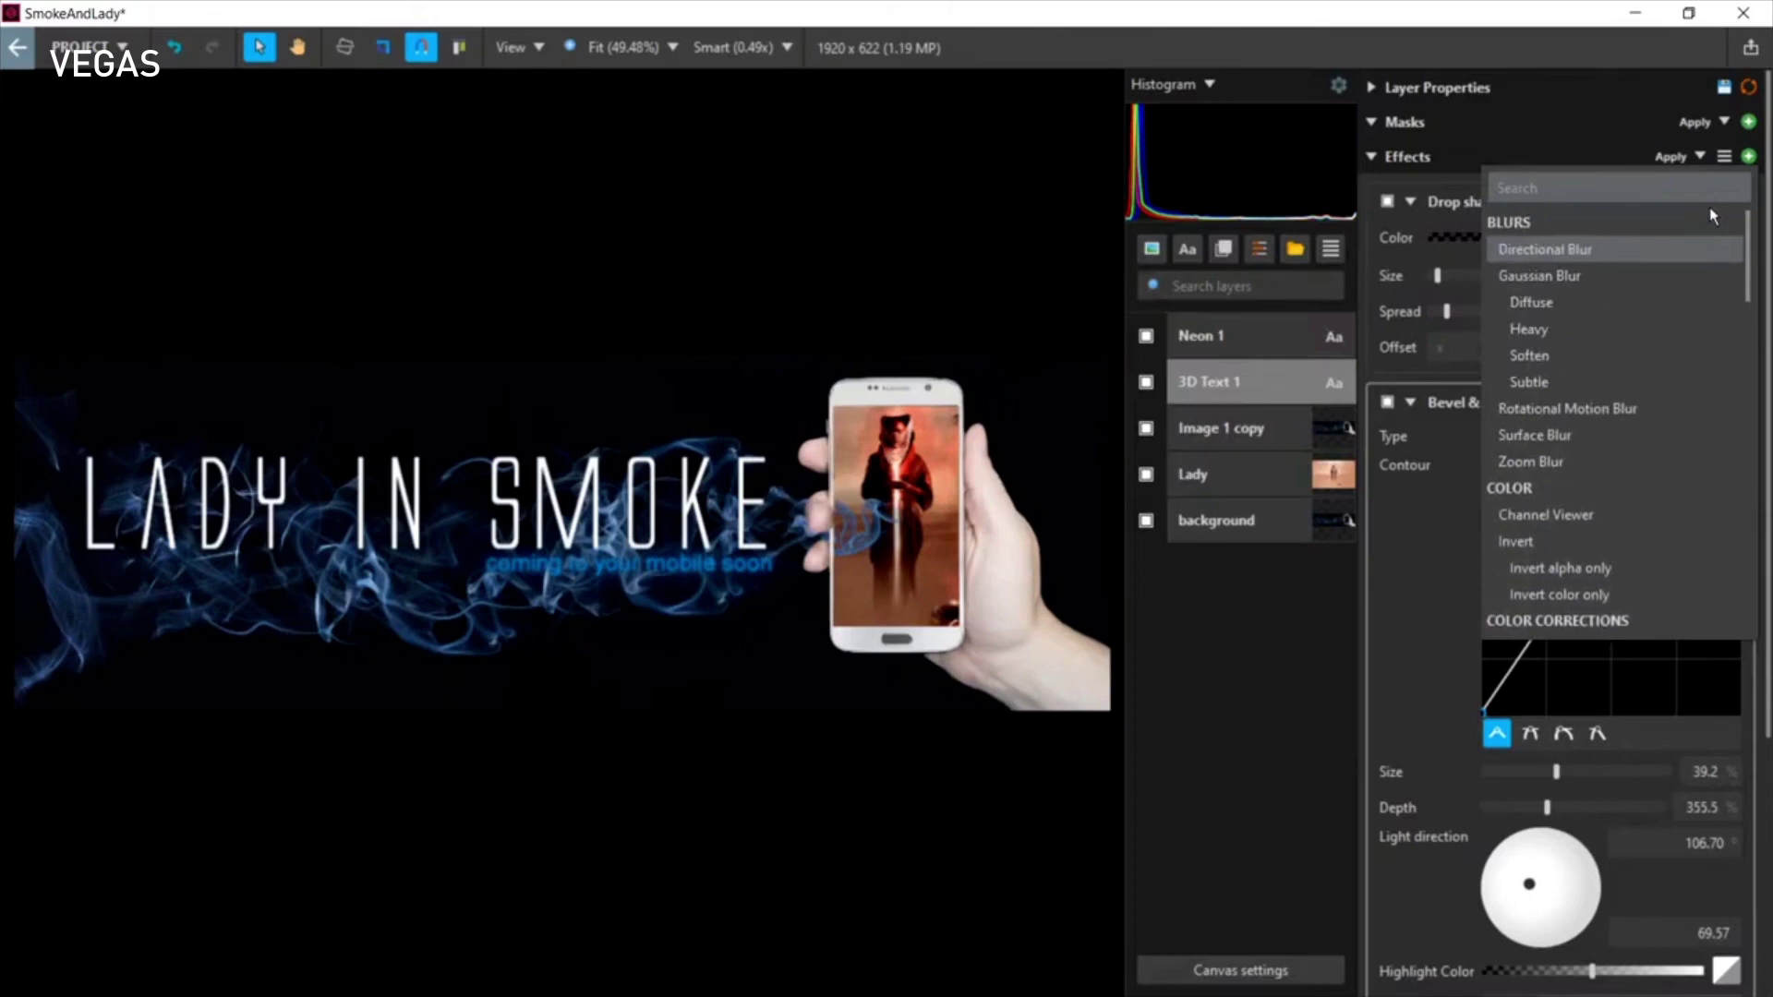
left_click(1555, 276)
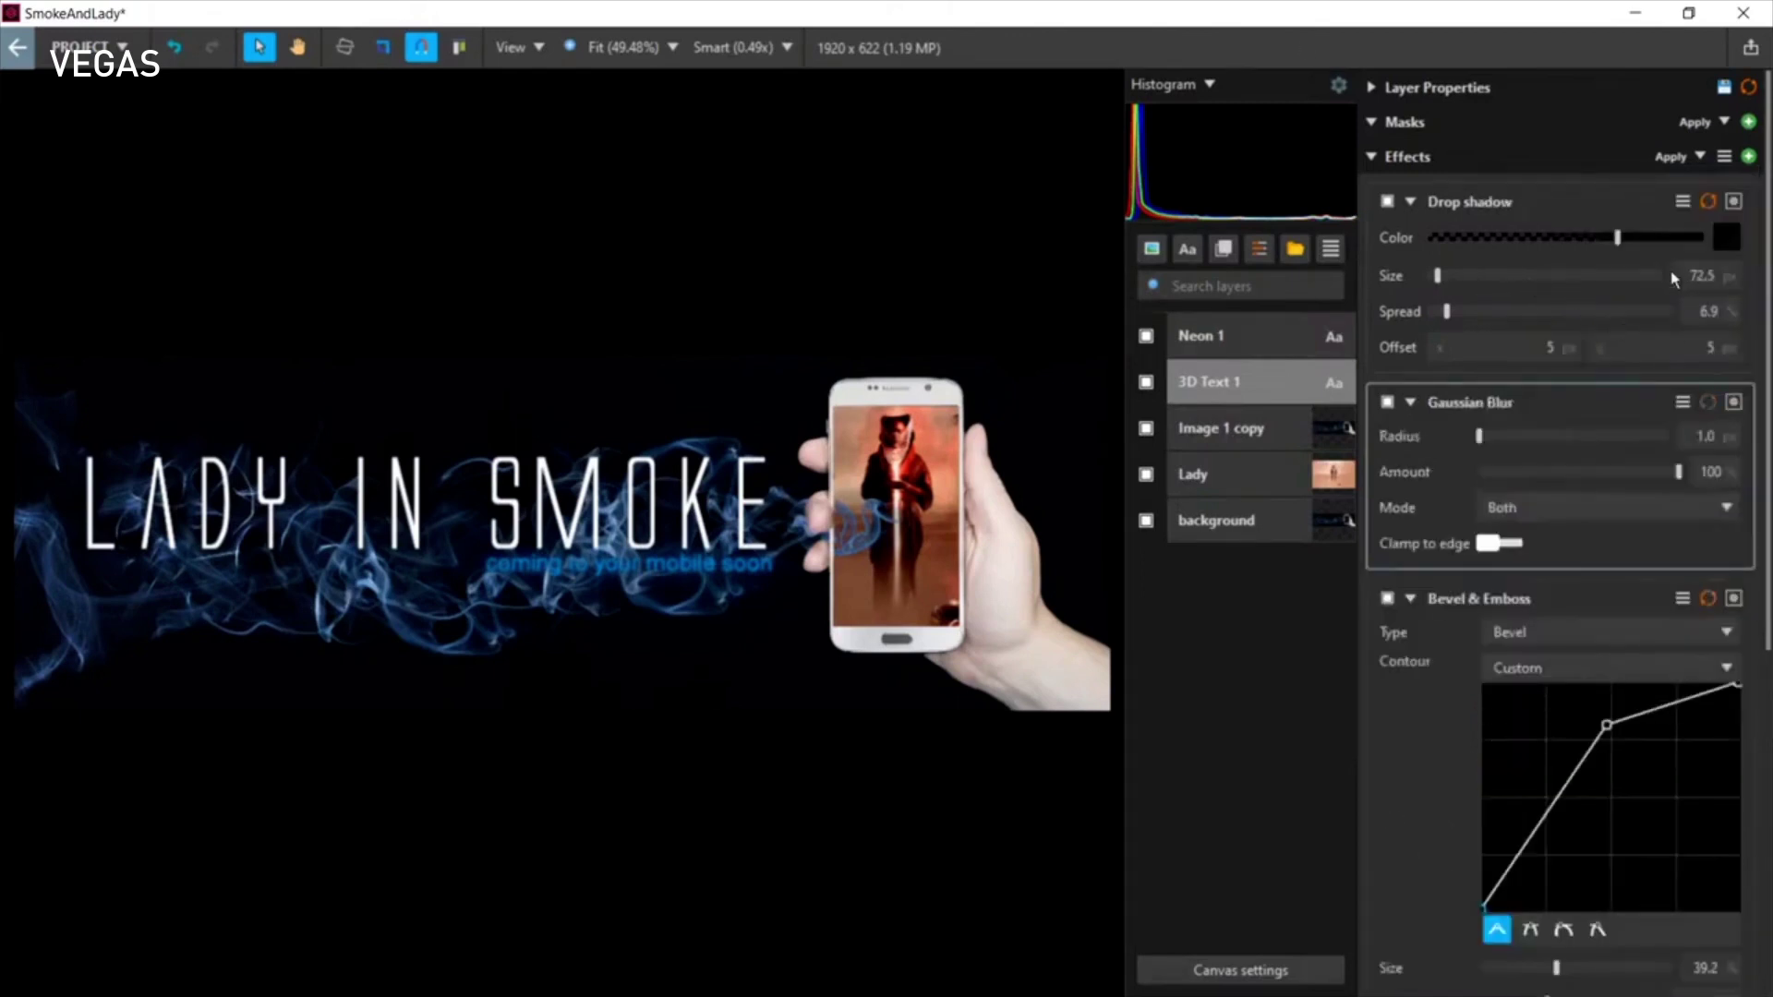
Step: Set the title's Drop shadow size to 942.2 px and spread to 26.0%, and collapse that effect
left_click_drag(1439, 277, 1493, 311)
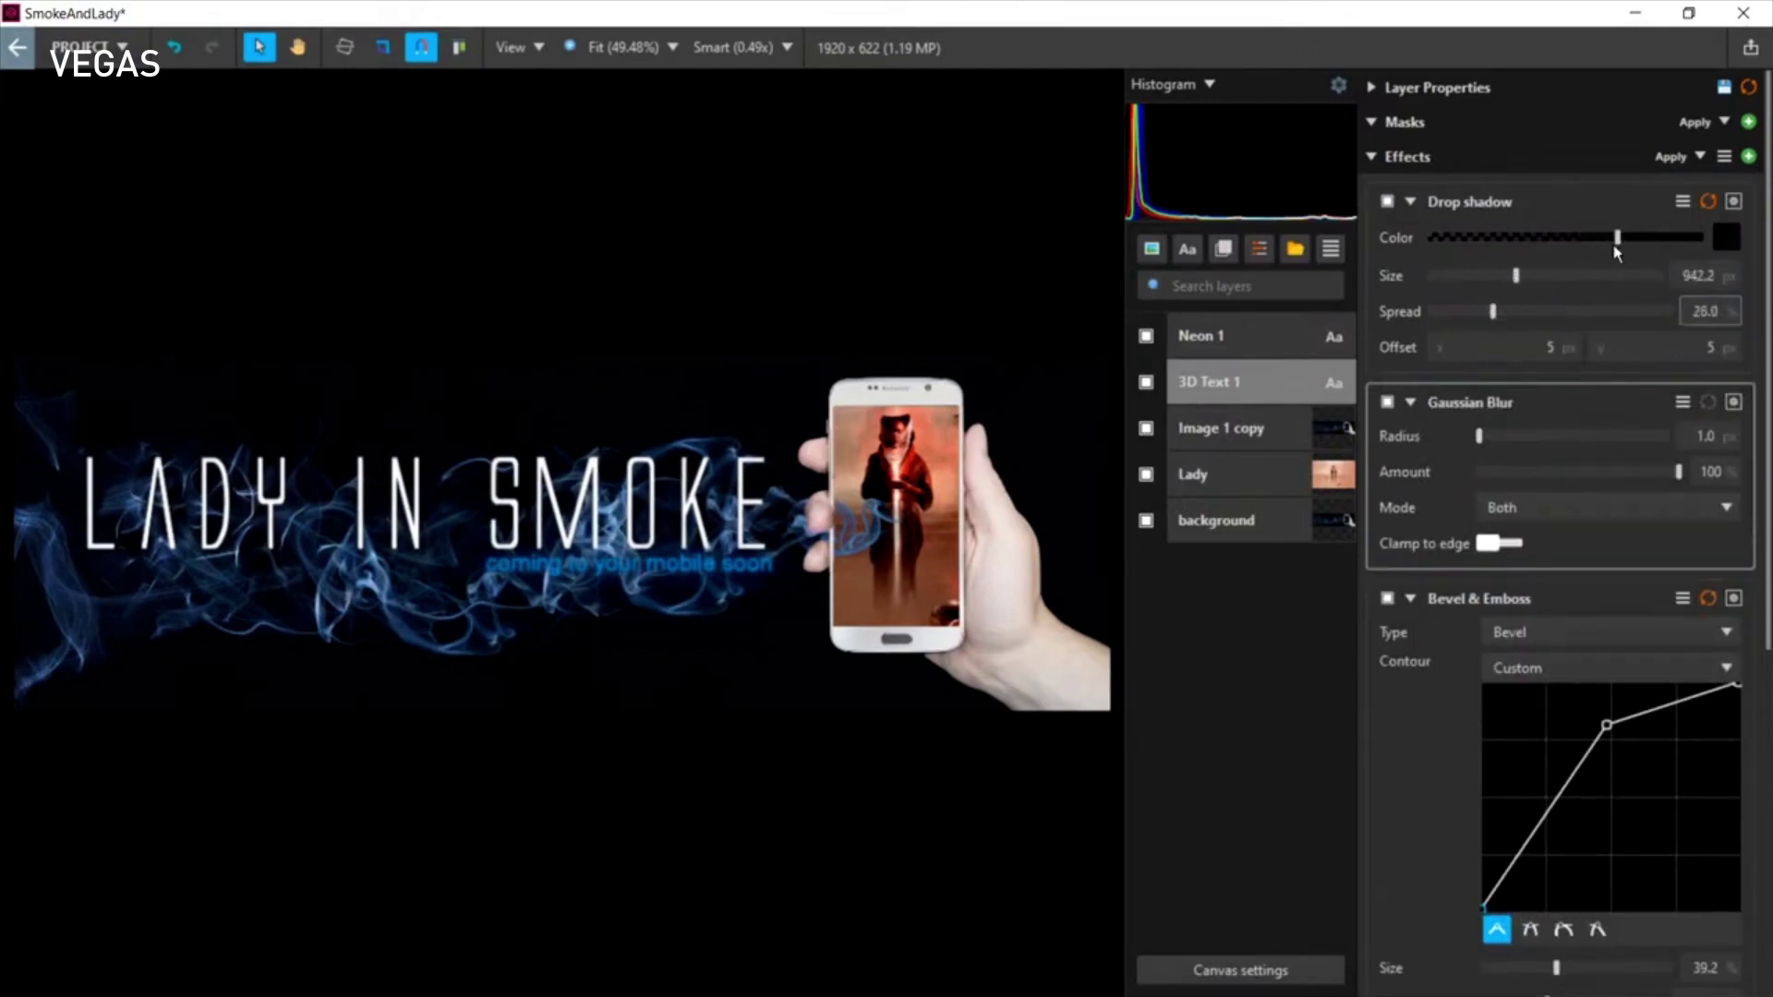
left_click(1411, 202)
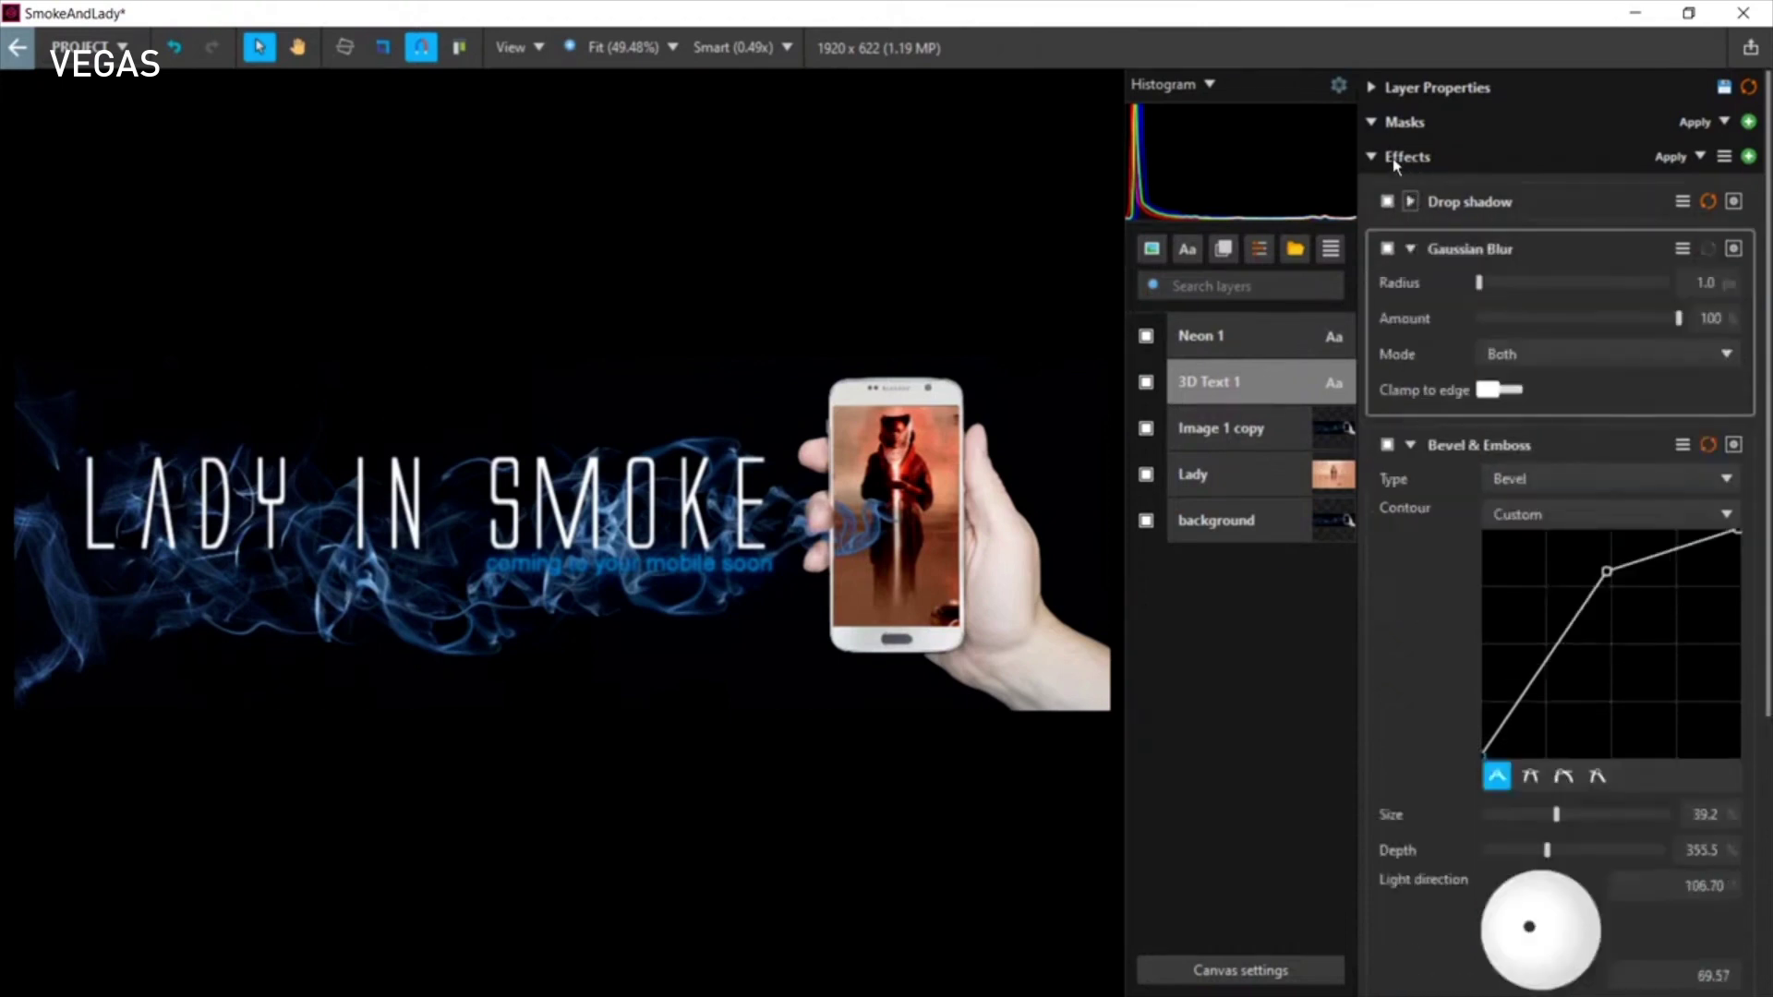